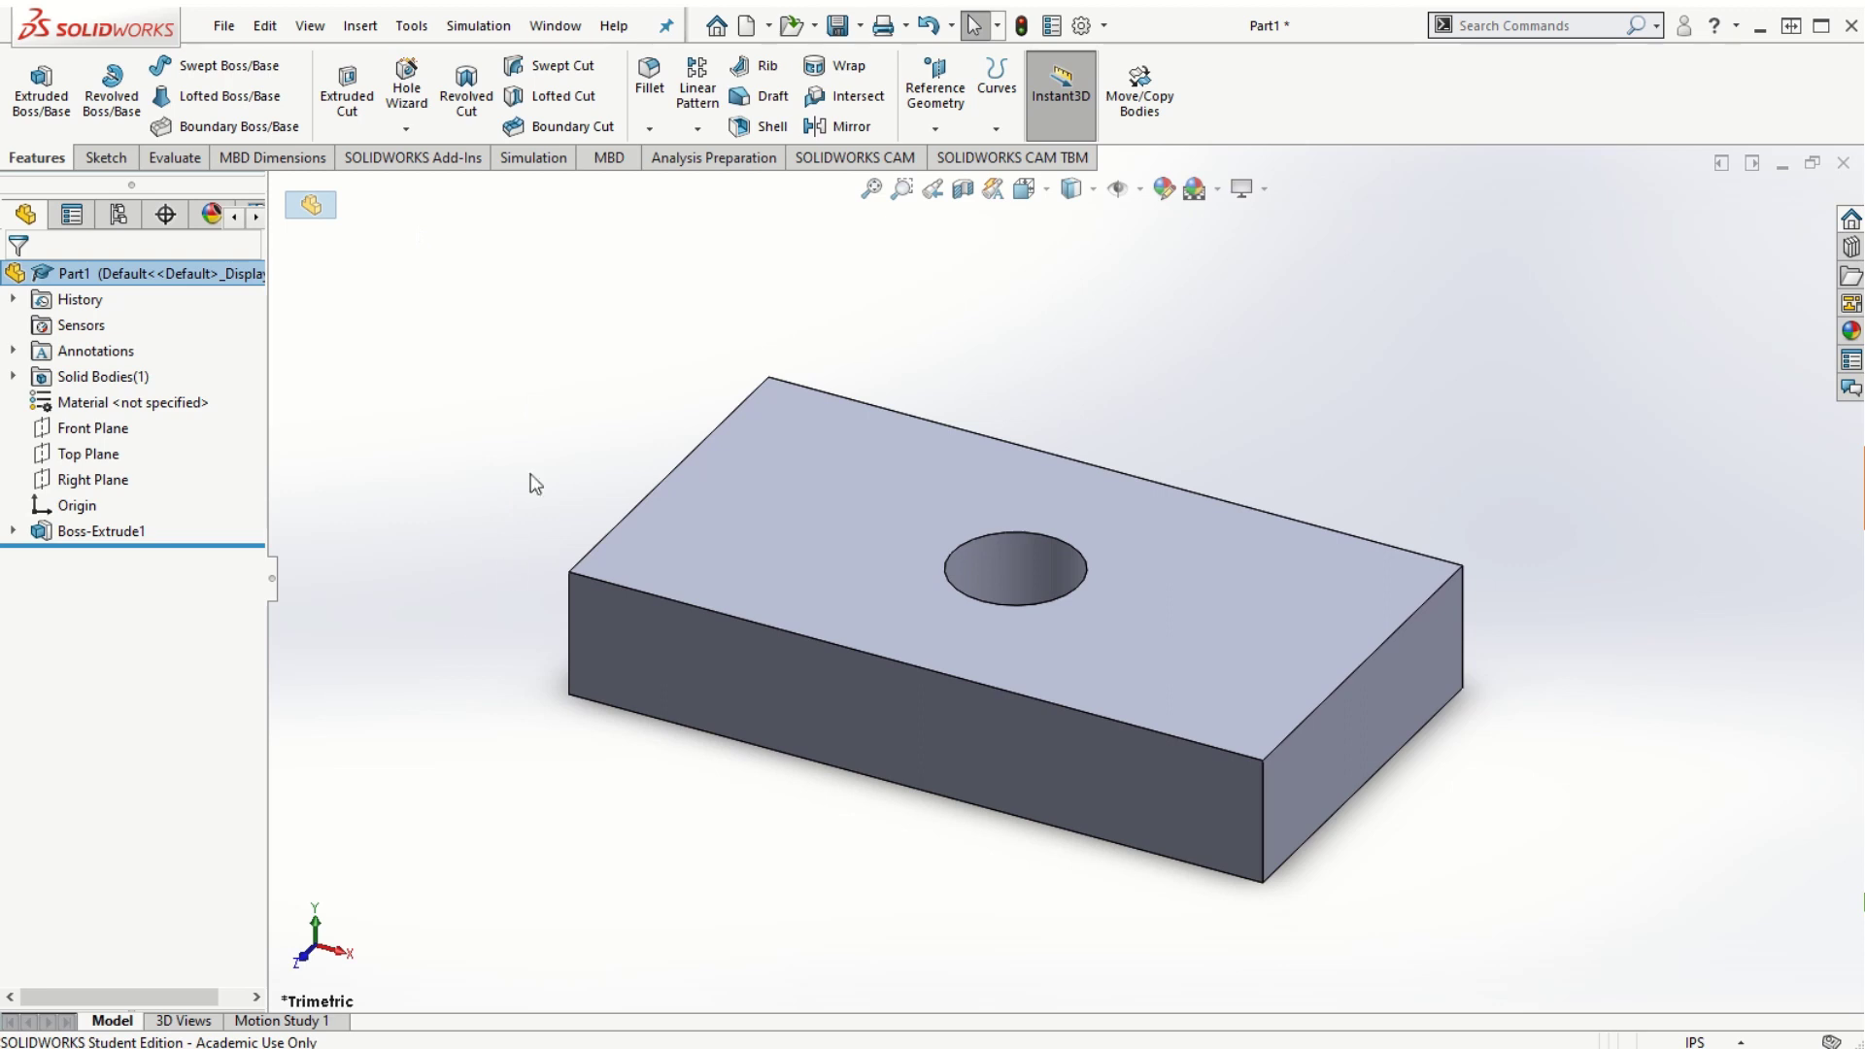
Create a drawing from the part, saving the part to the Desktop as Test-Drawing
click(224, 27)
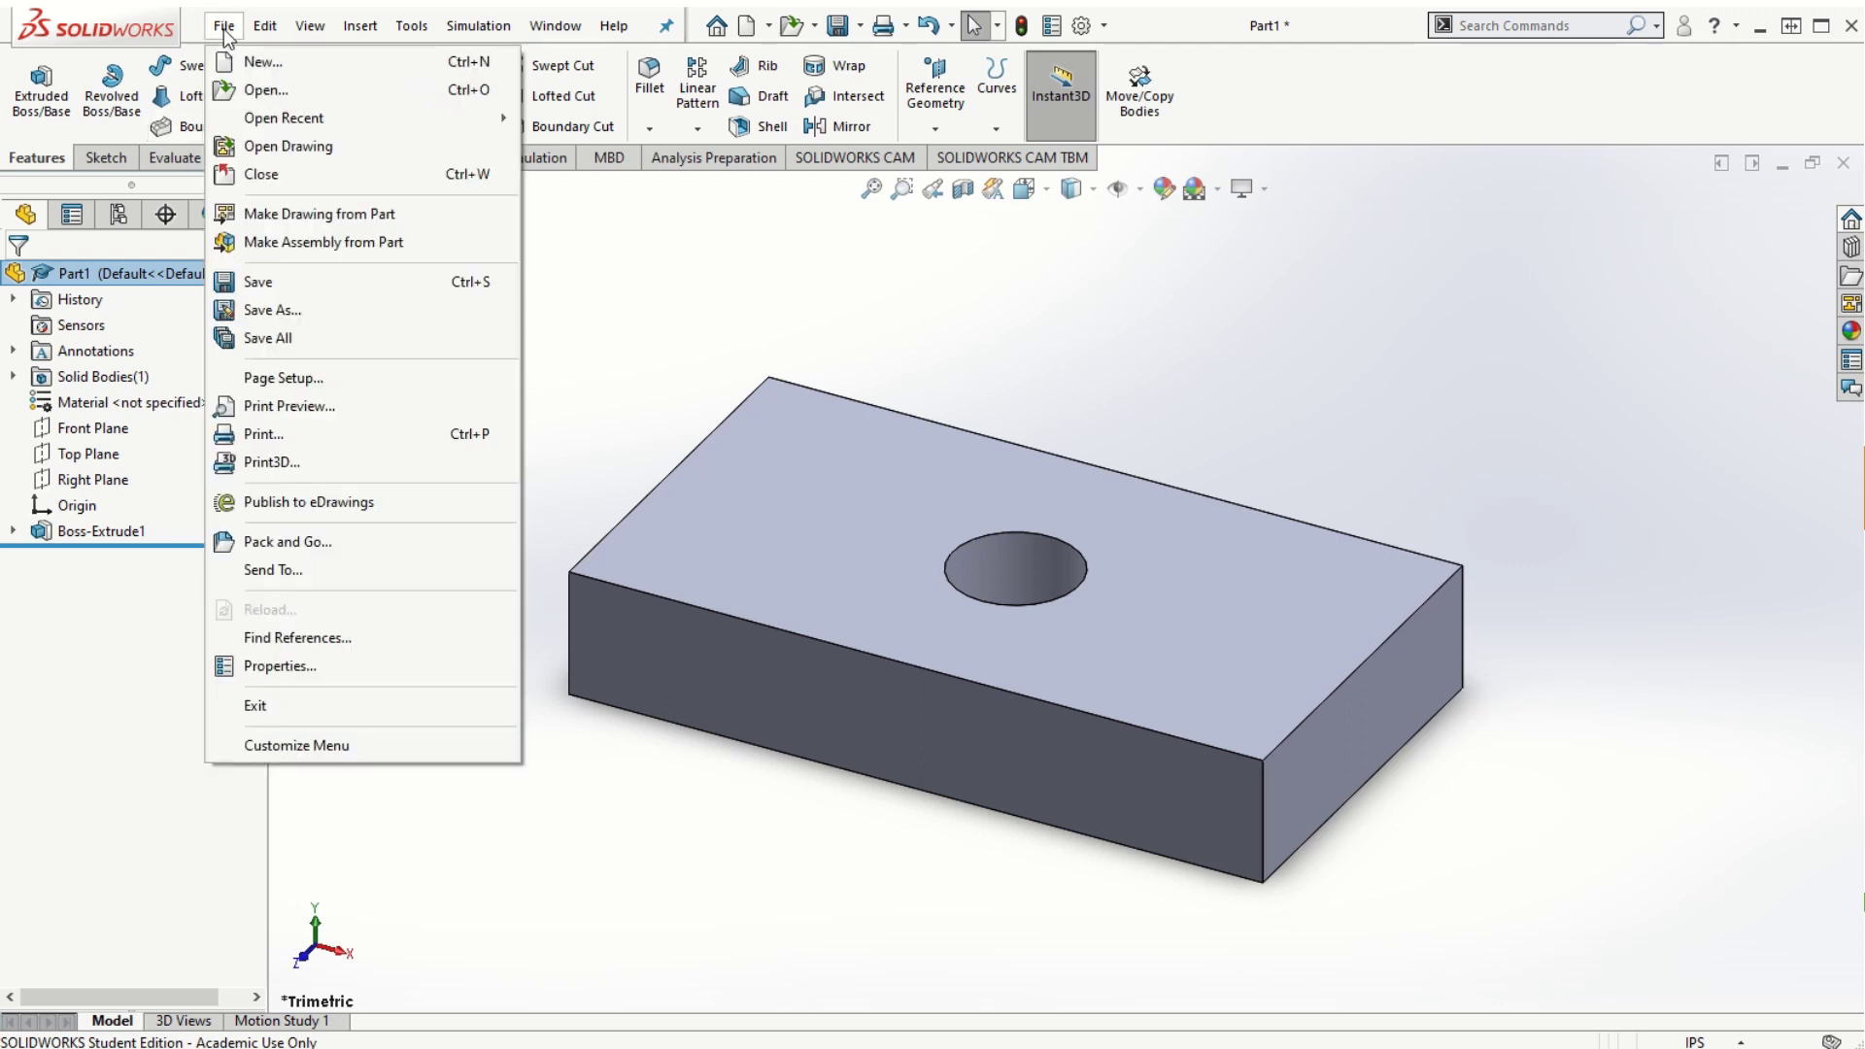
click(301, 217)
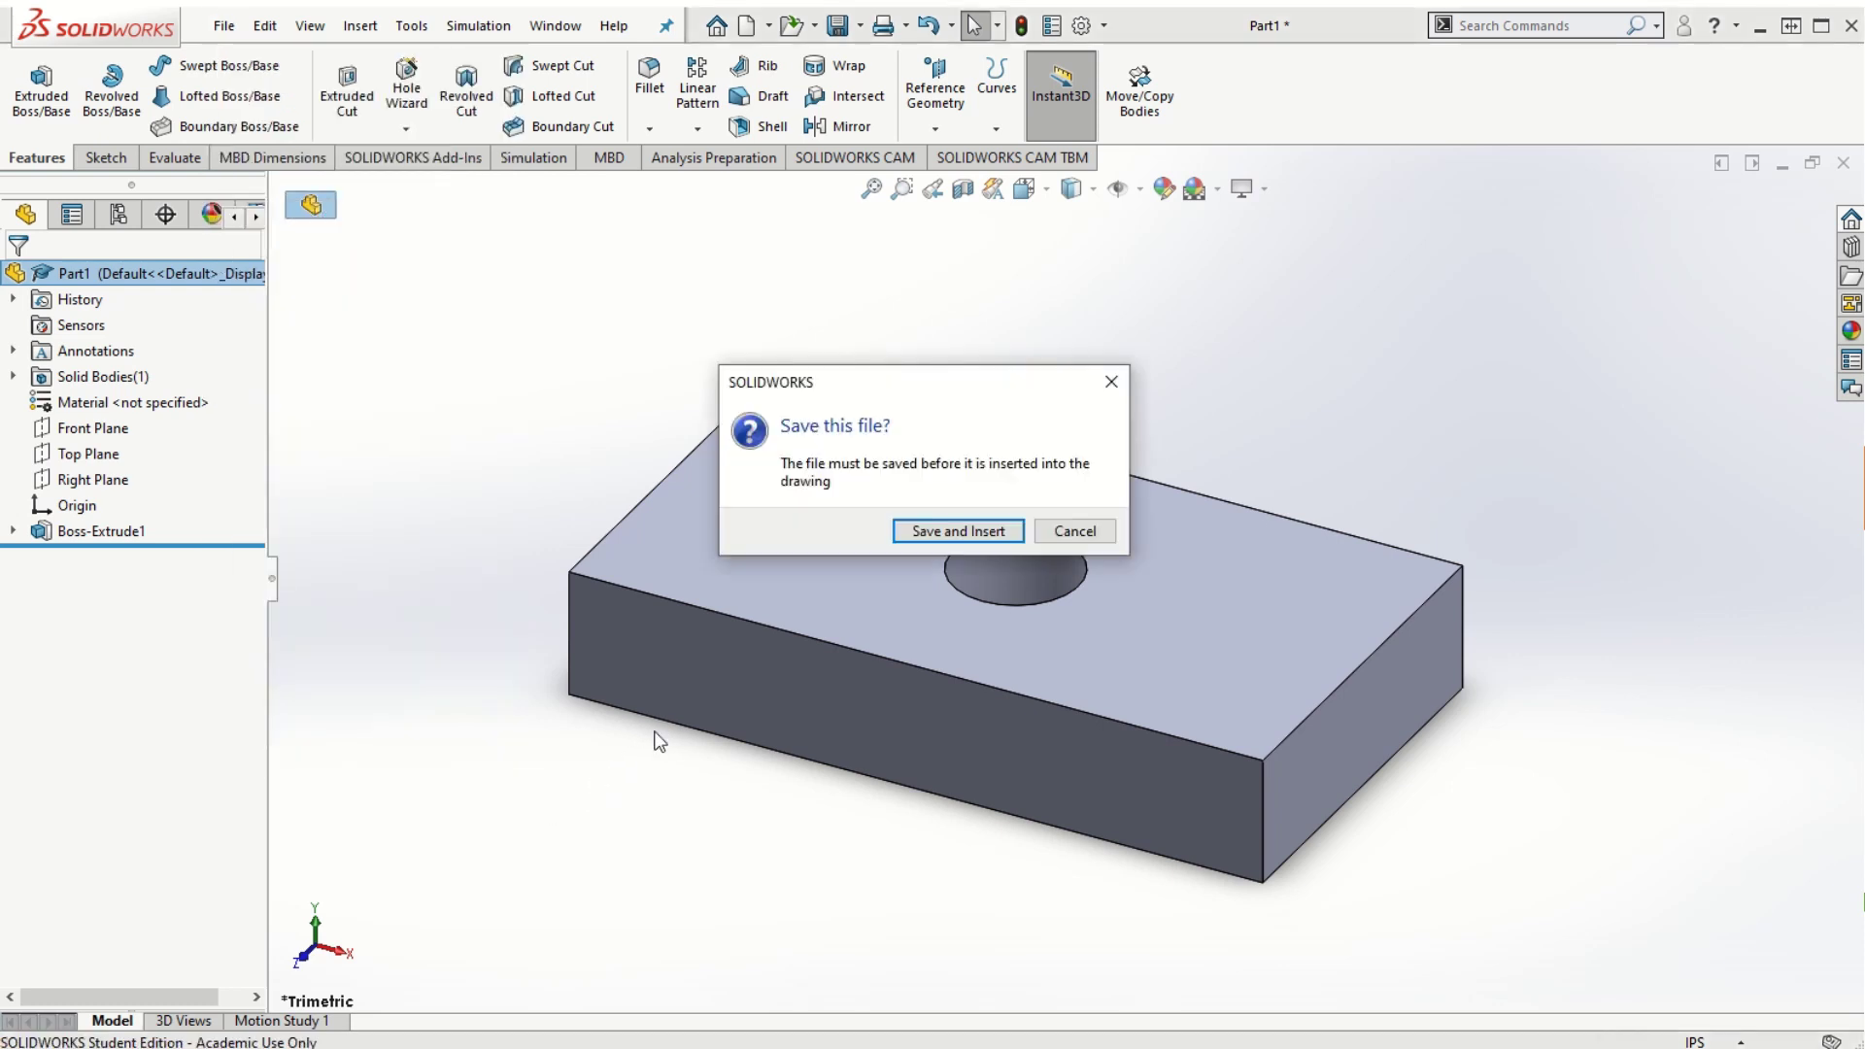
click(981, 540)
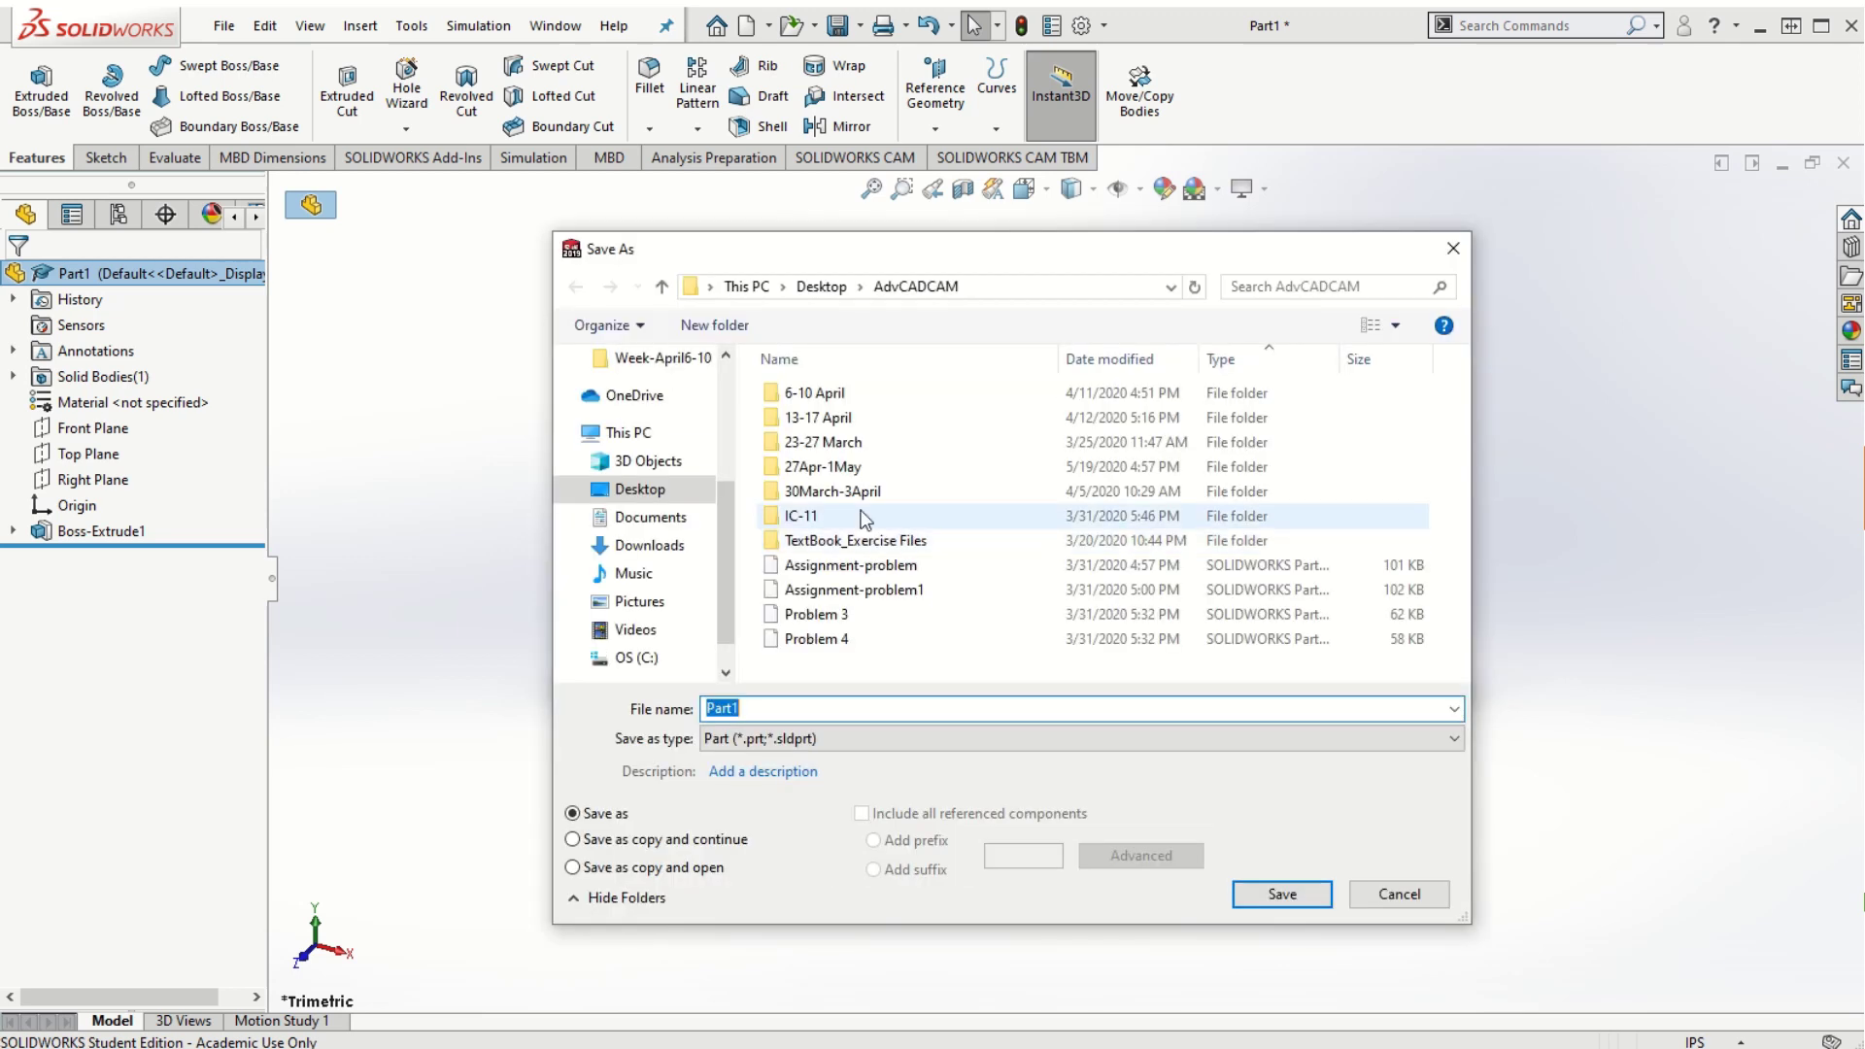
click(667, 496)
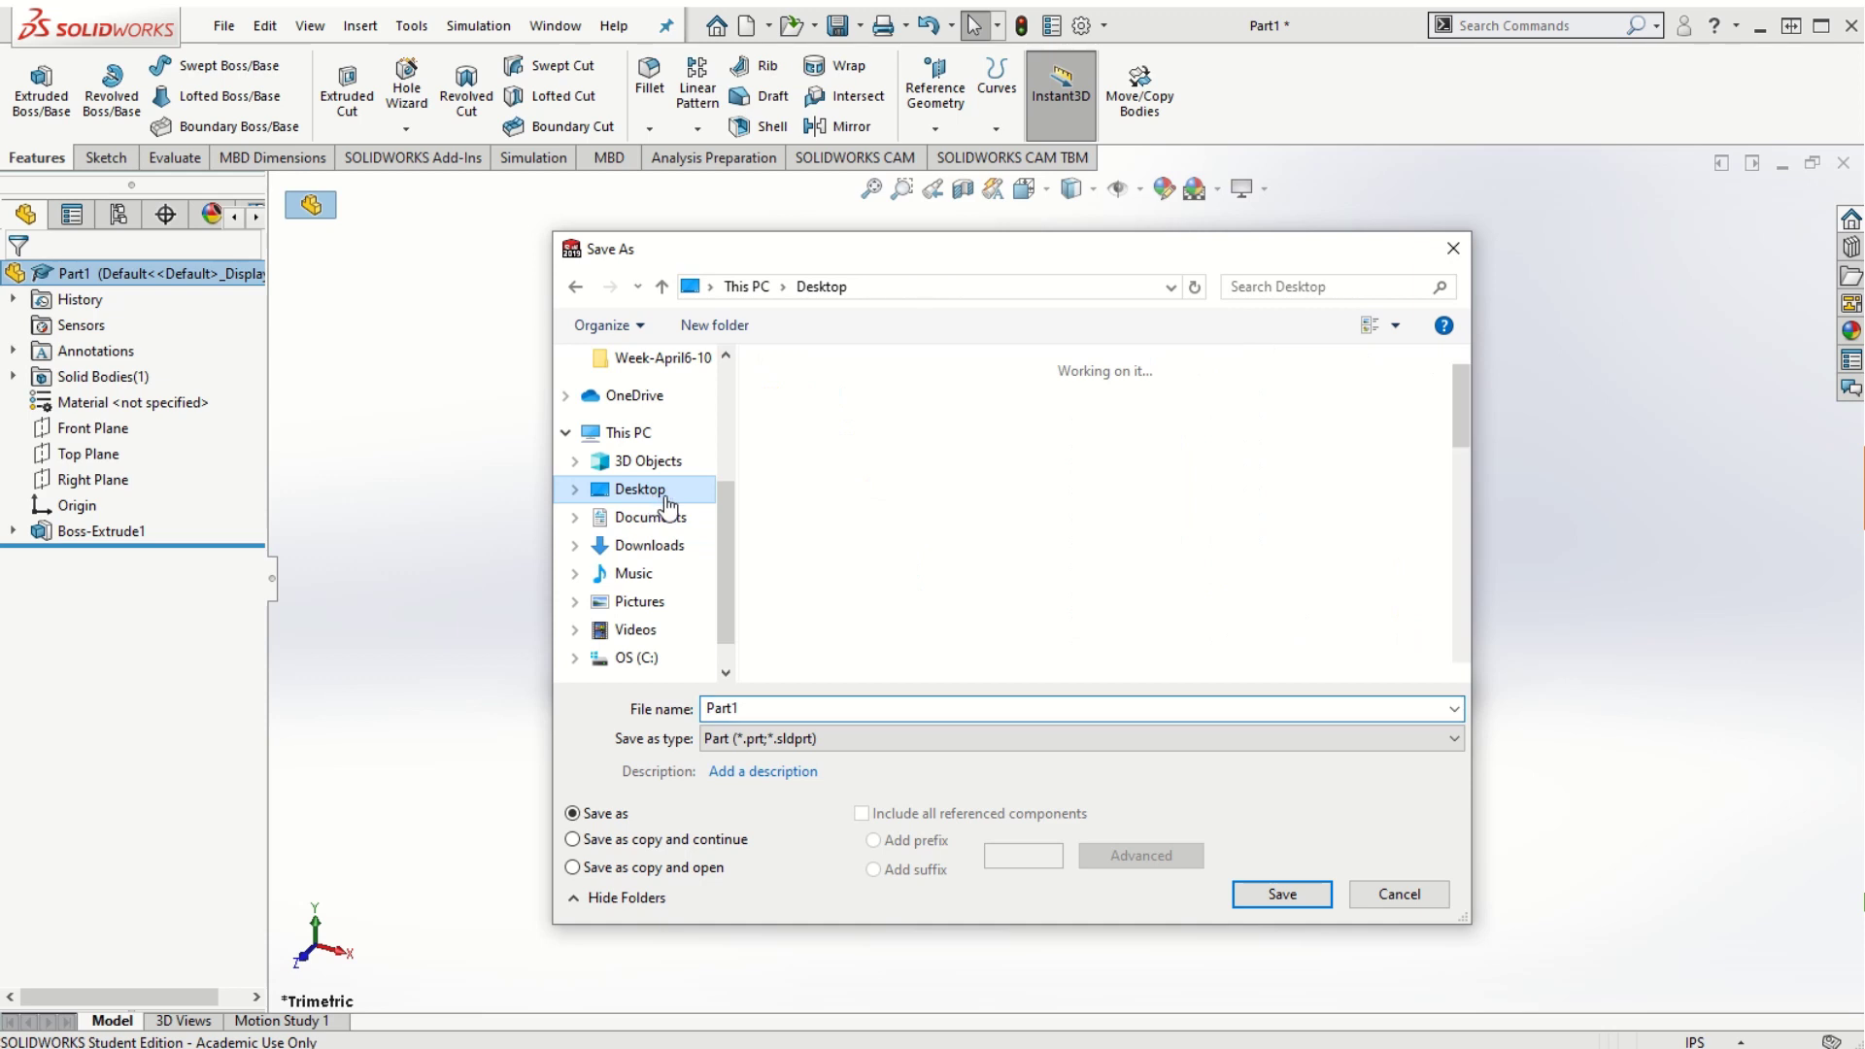
double_click(768, 709)
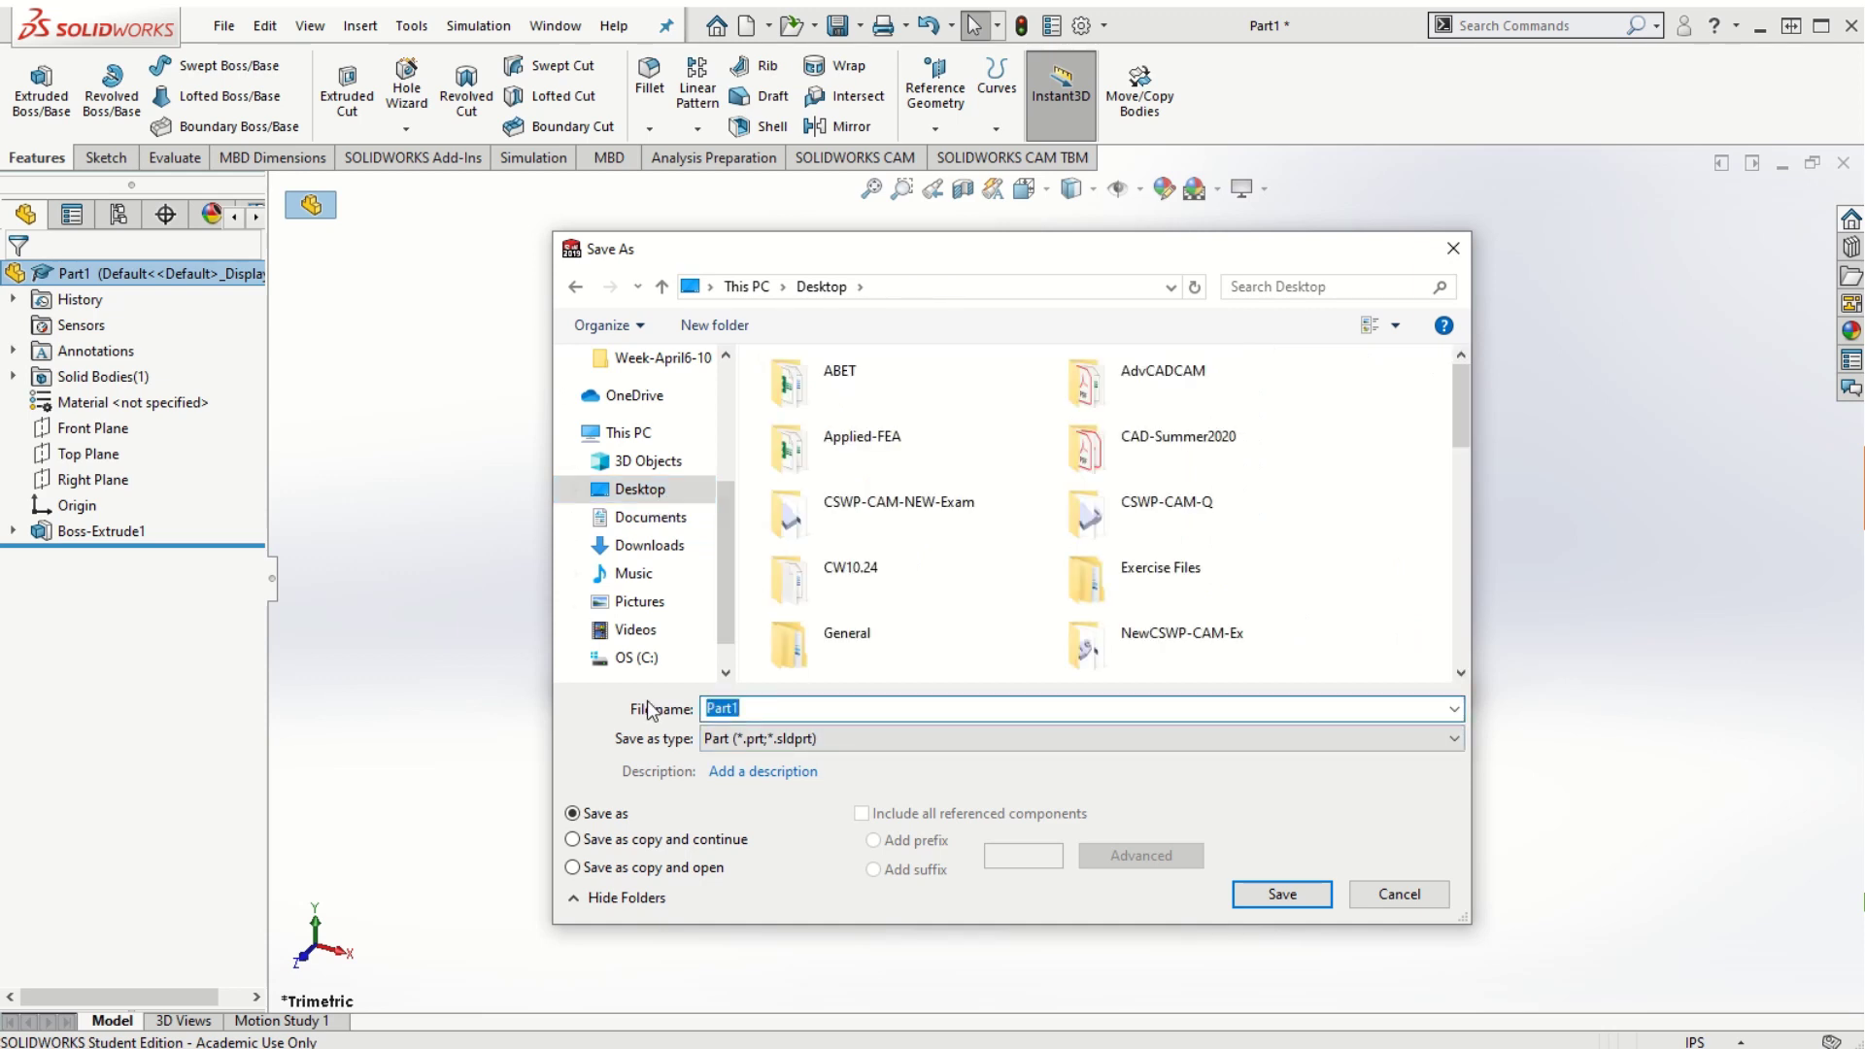
text(Test-Drawing)
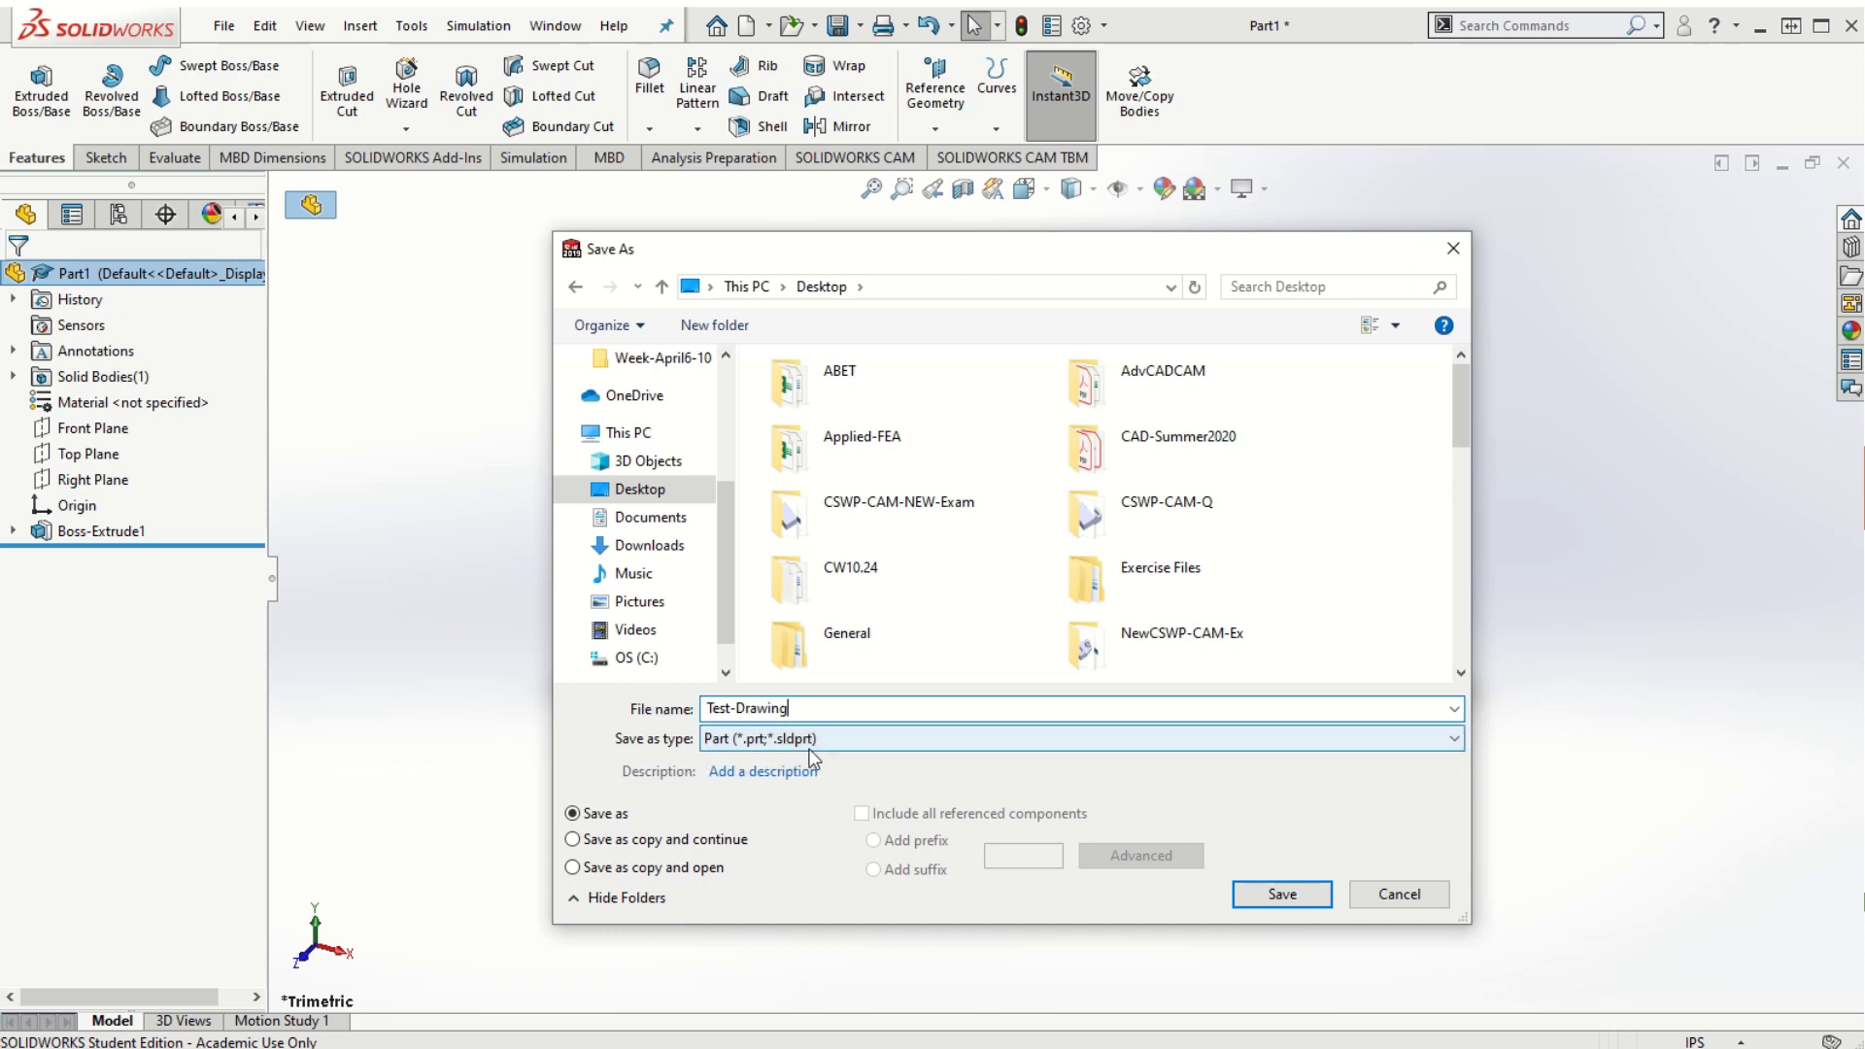
click(1280, 894)
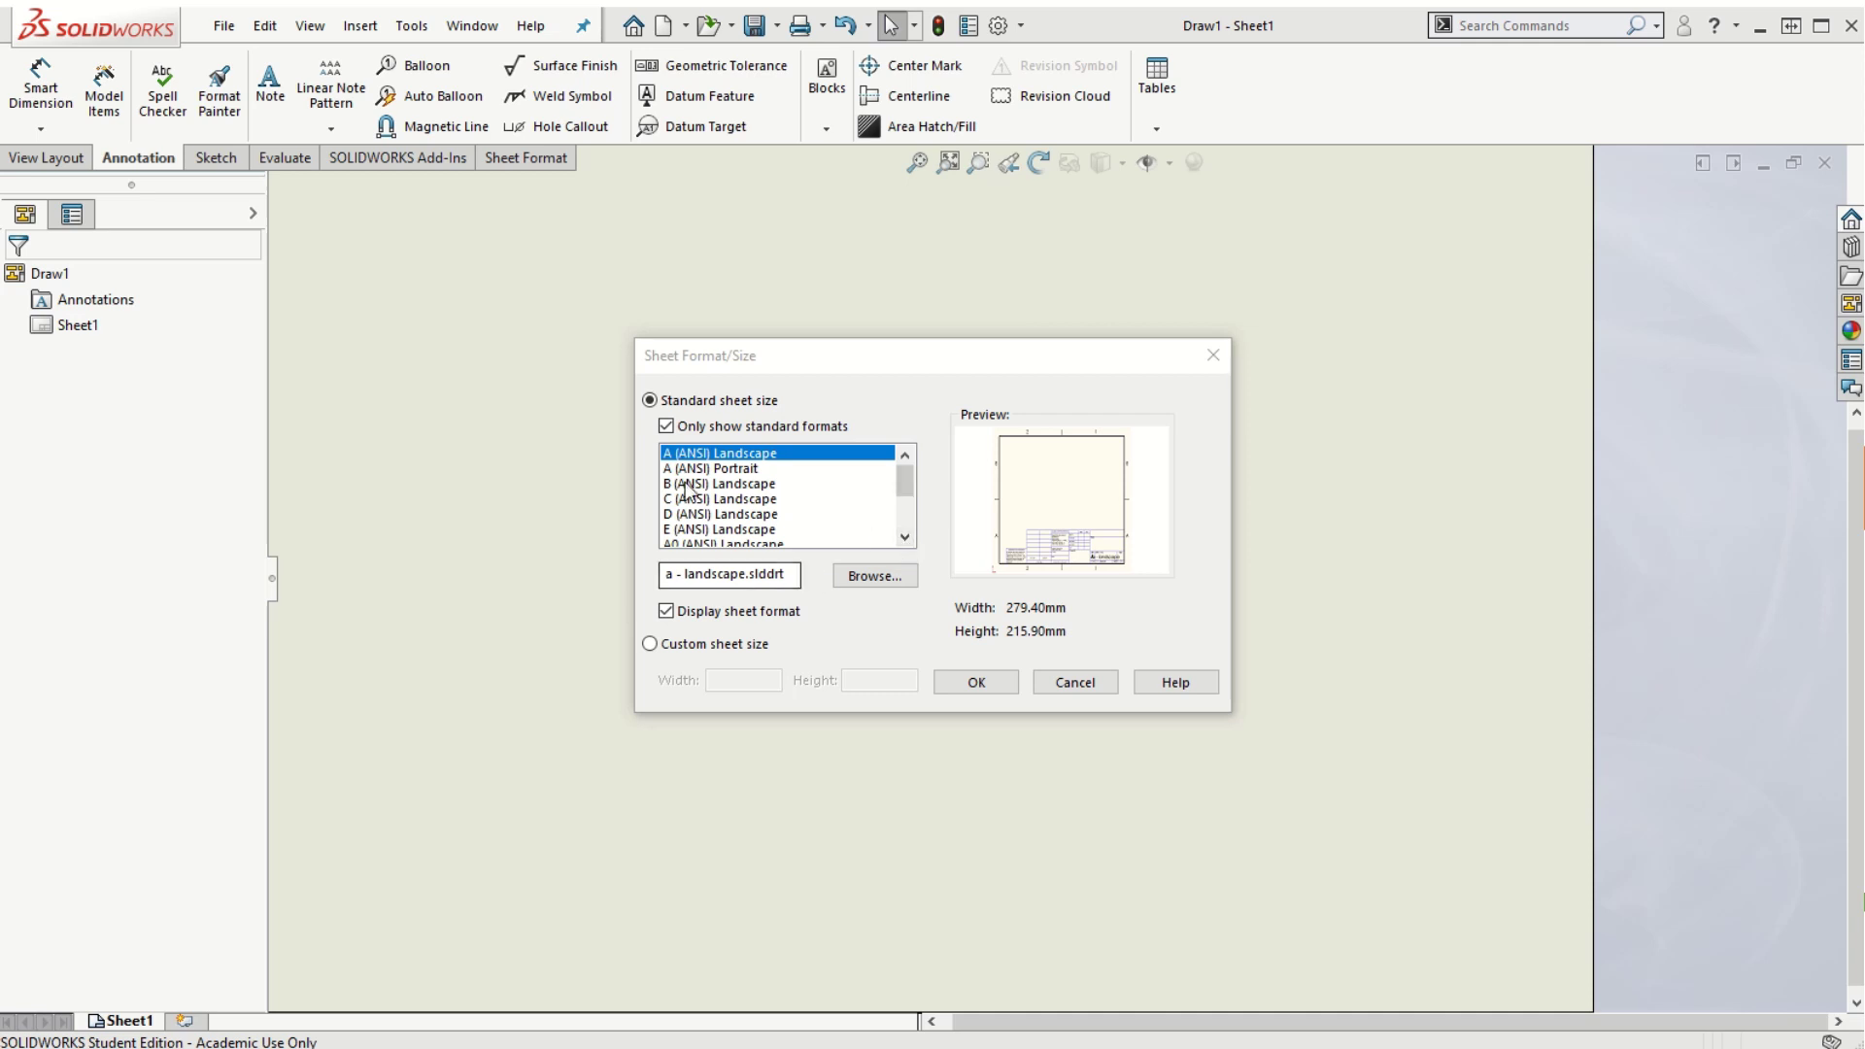
Set the drawing sheet to the standard A (ANSI) Landscape size with the sheet format displayed
click(667, 426)
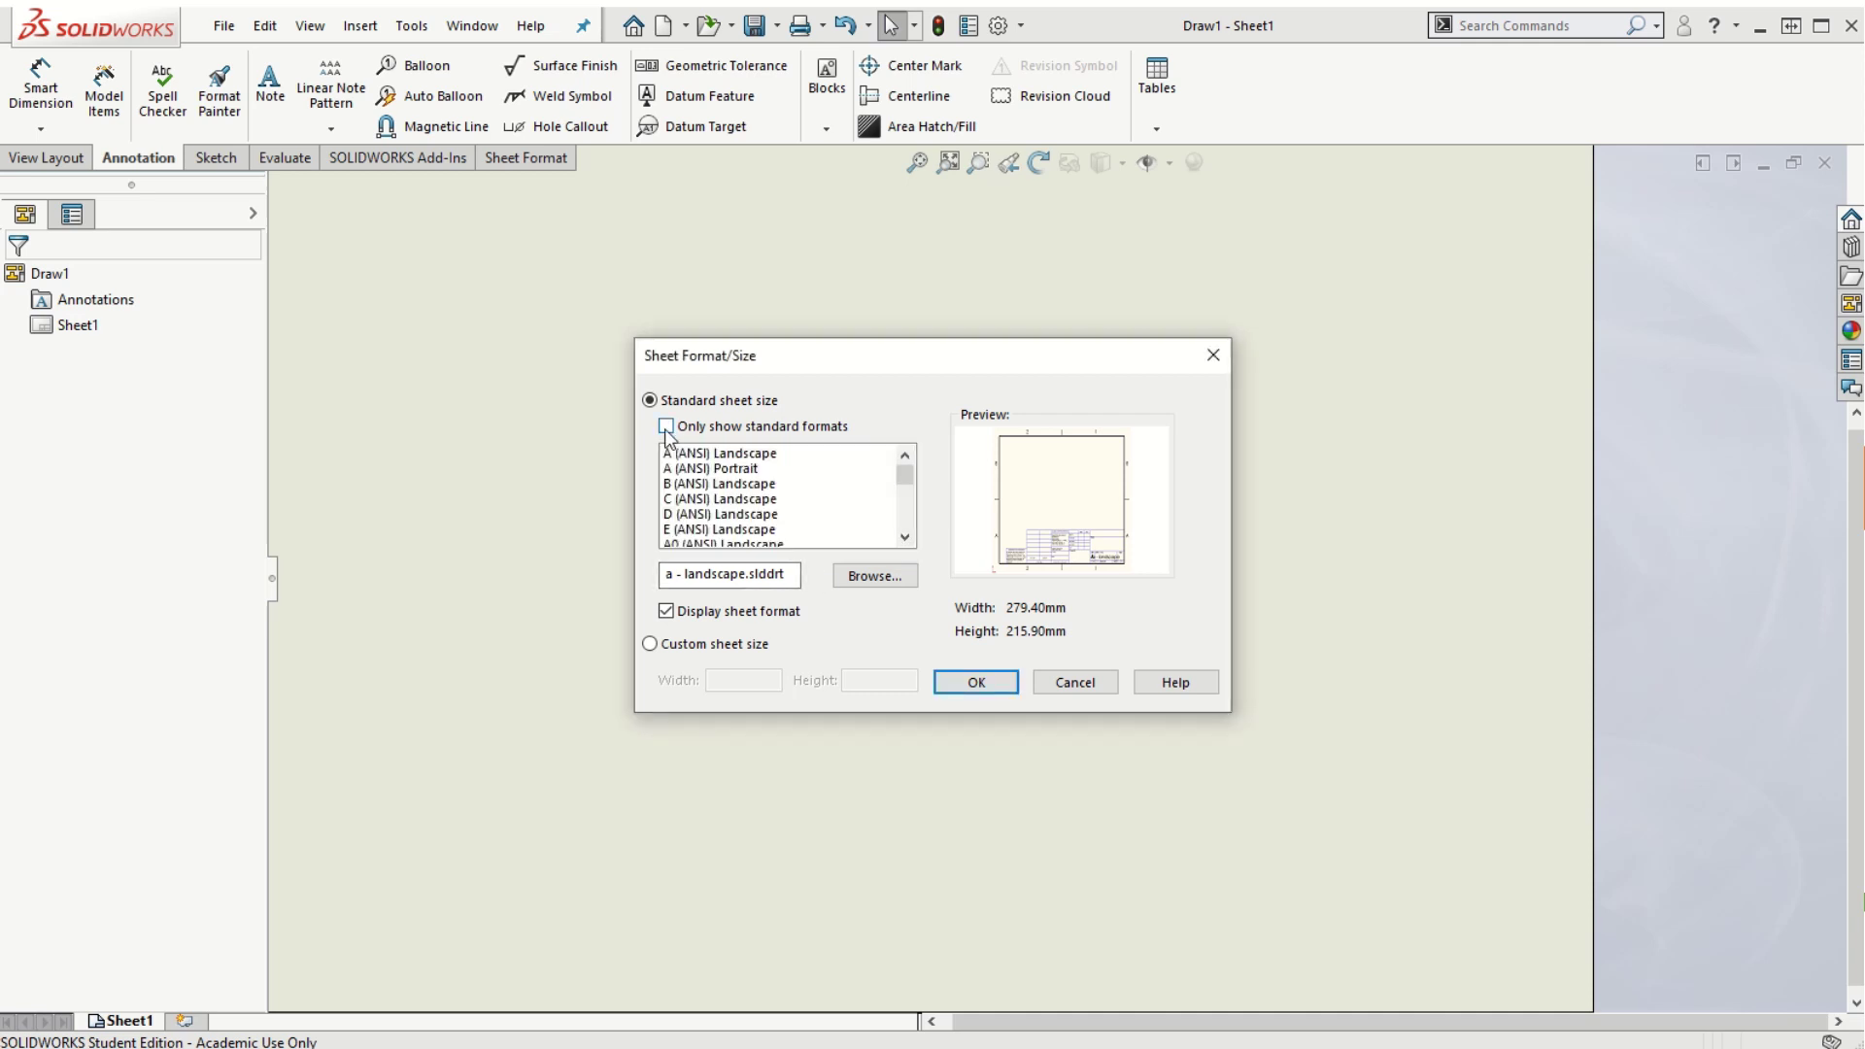
click(667, 429)
click(666, 426)
click(906, 536)
drag(908, 536, 909, 525)
click(666, 426)
scroll(910, 501, down, 2)
drag(913, 521, 923, 471)
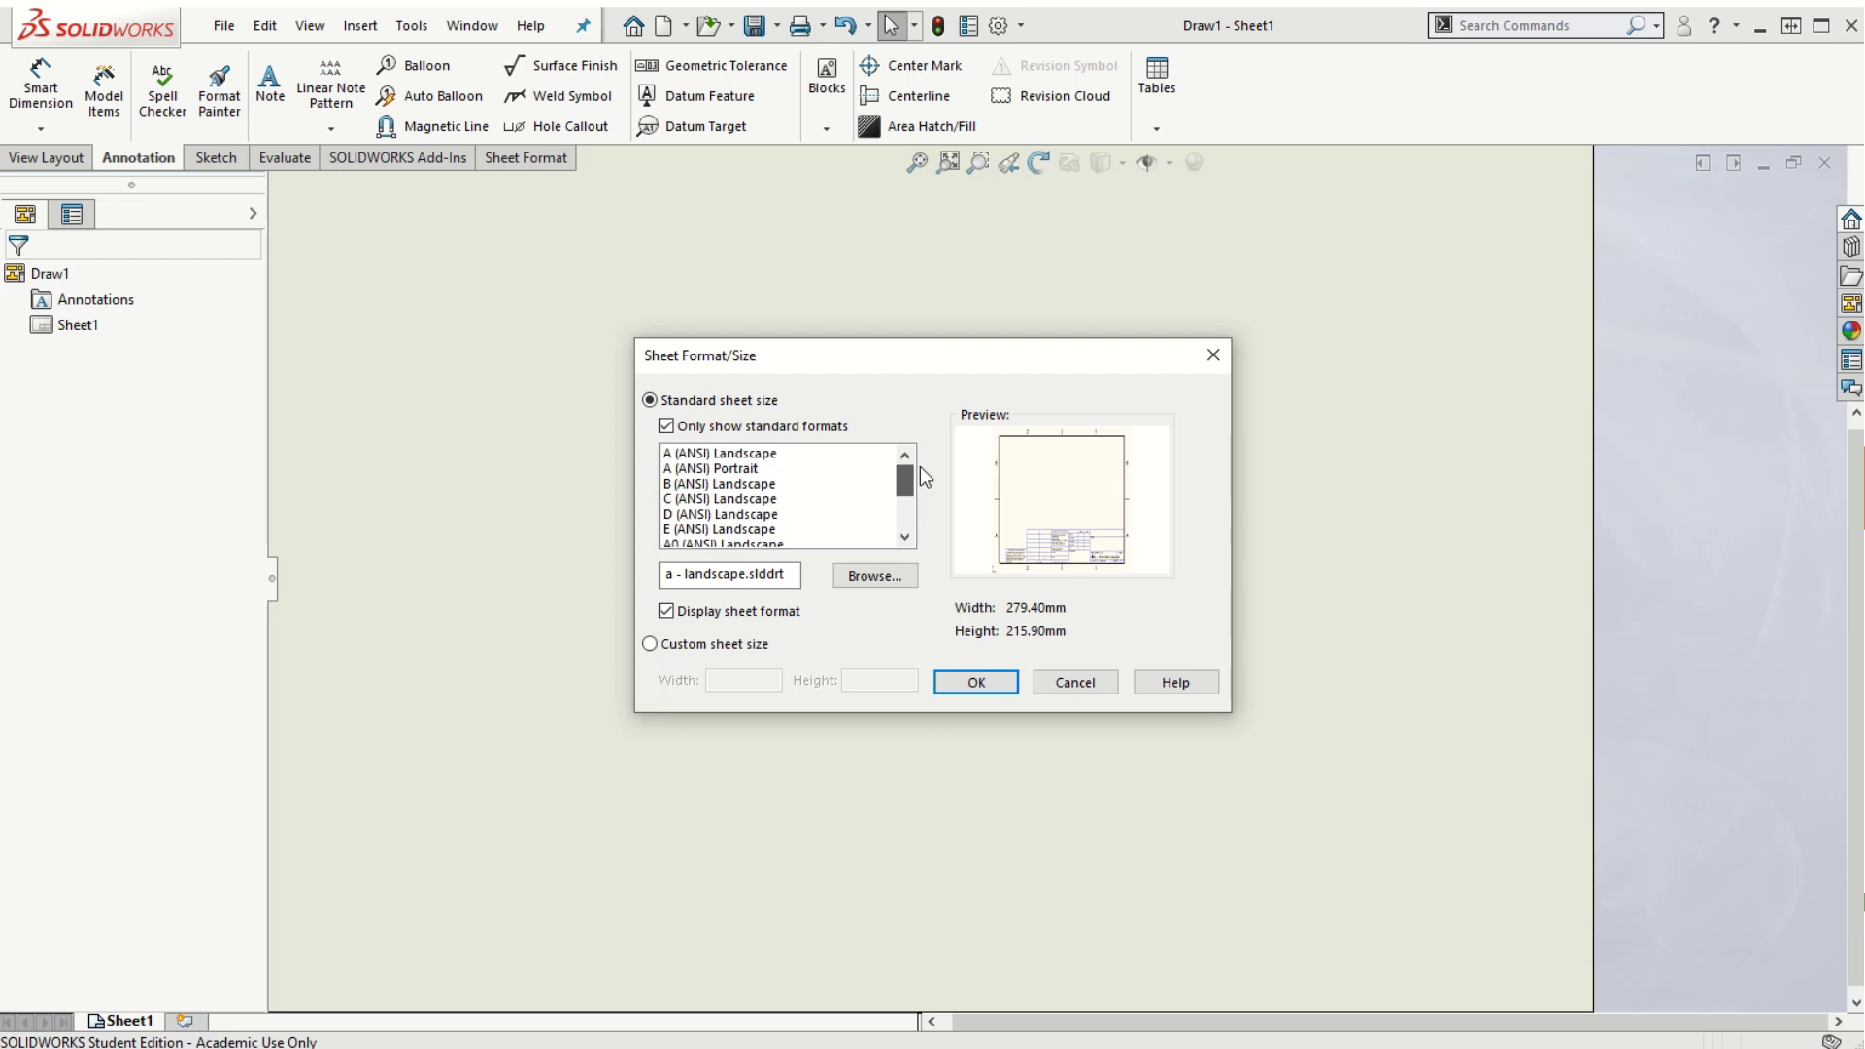
click(715, 454)
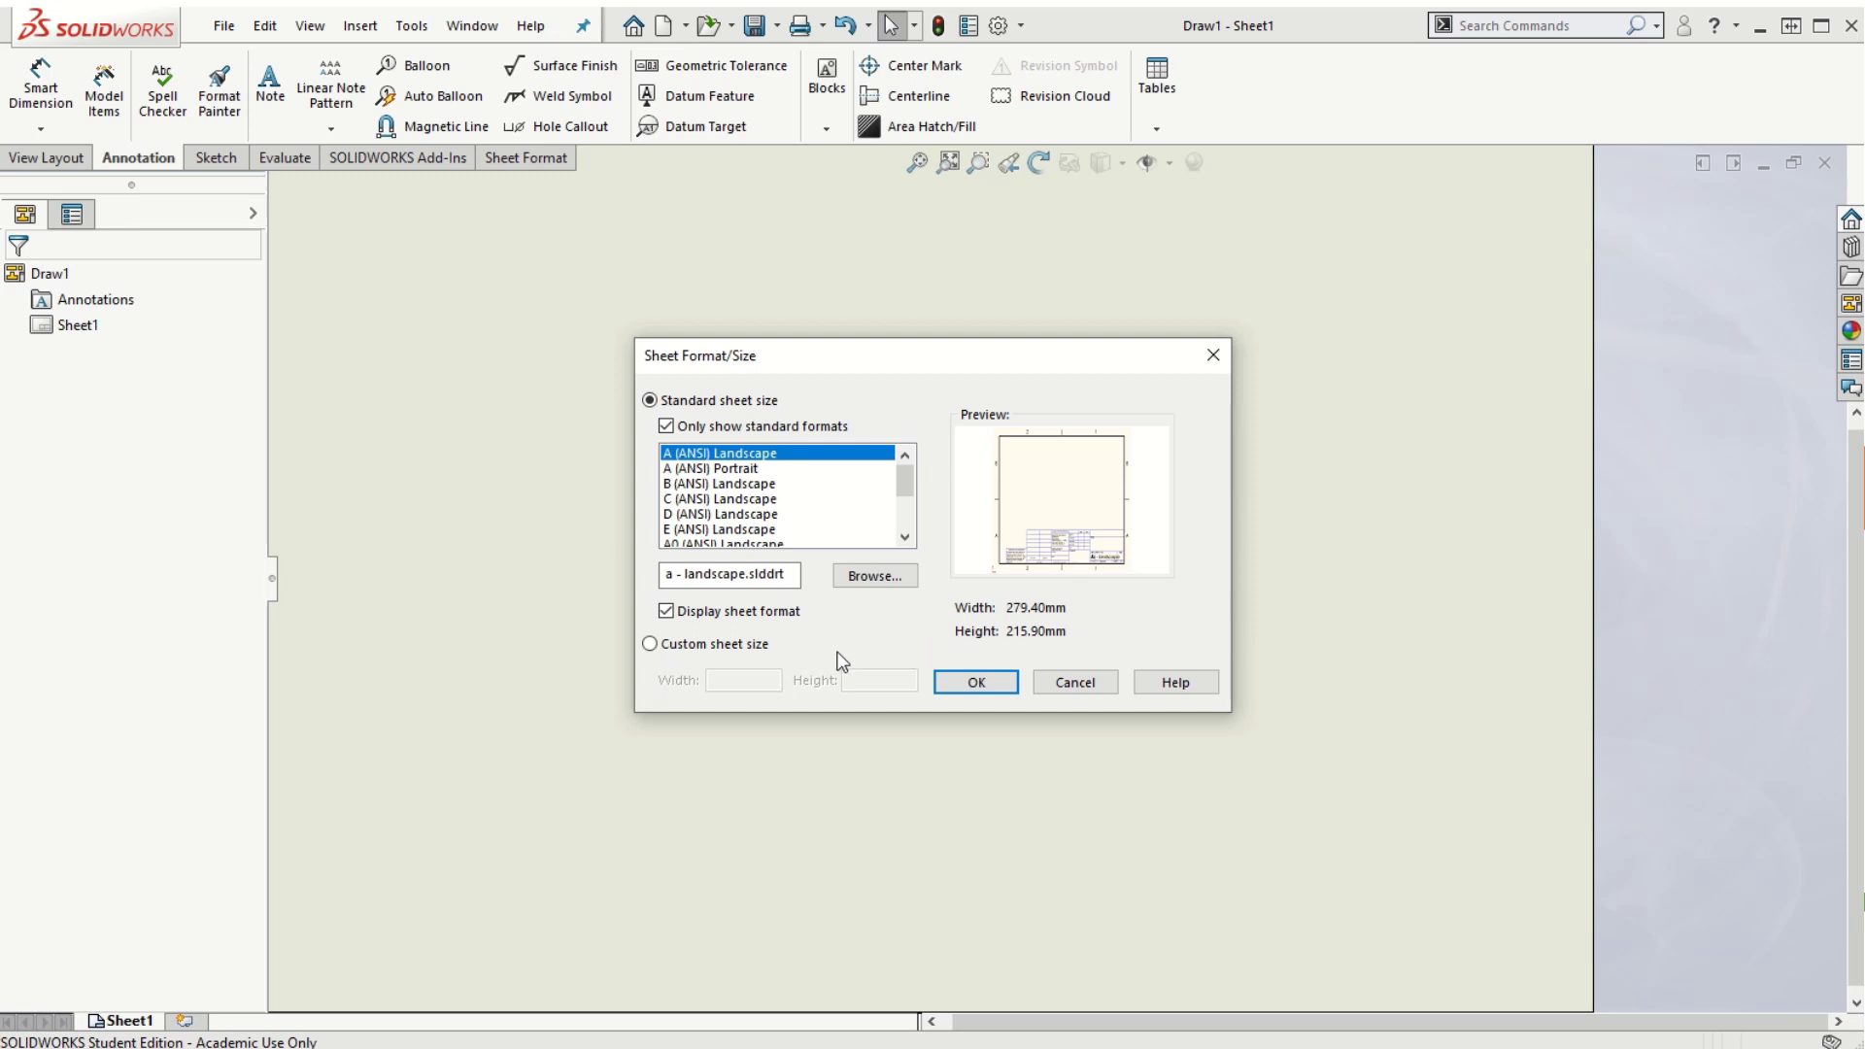
click(984, 686)
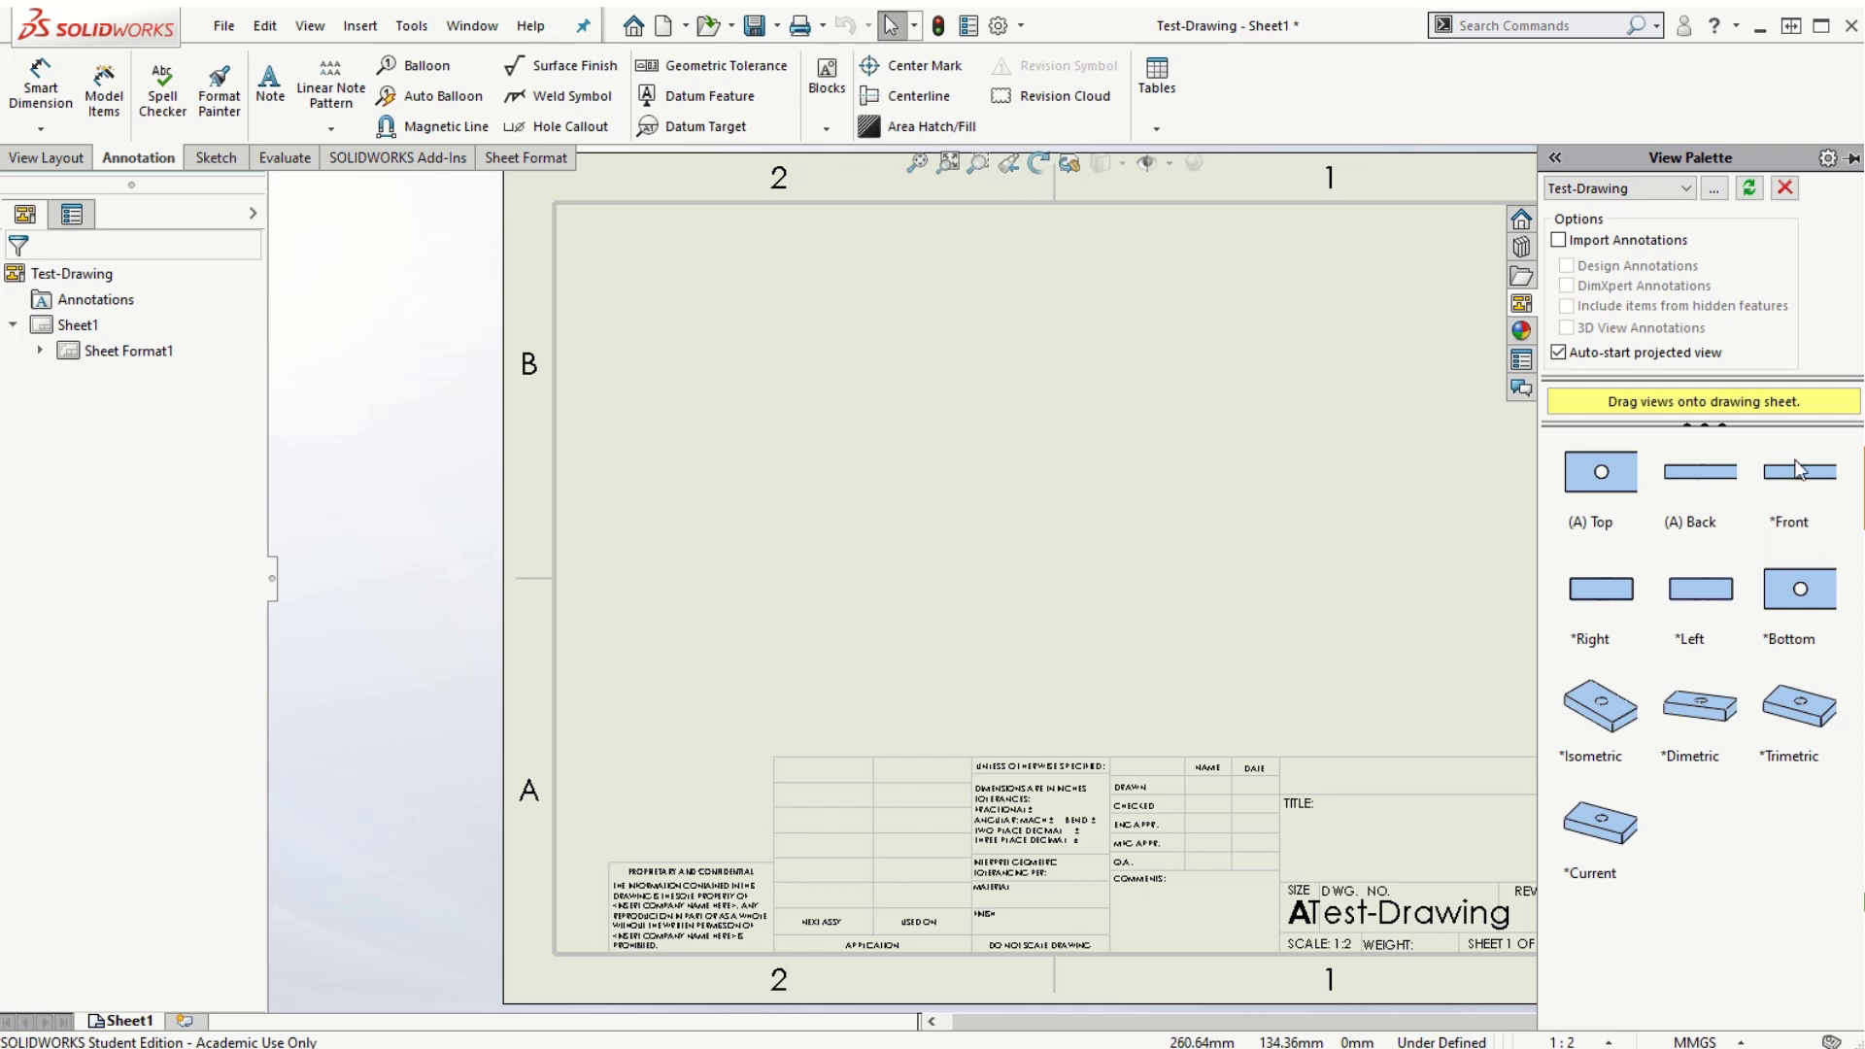
Place the front view on the sheet's lower left, with projected top, right and isometric views around it
drag(1799, 473, 802, 616)
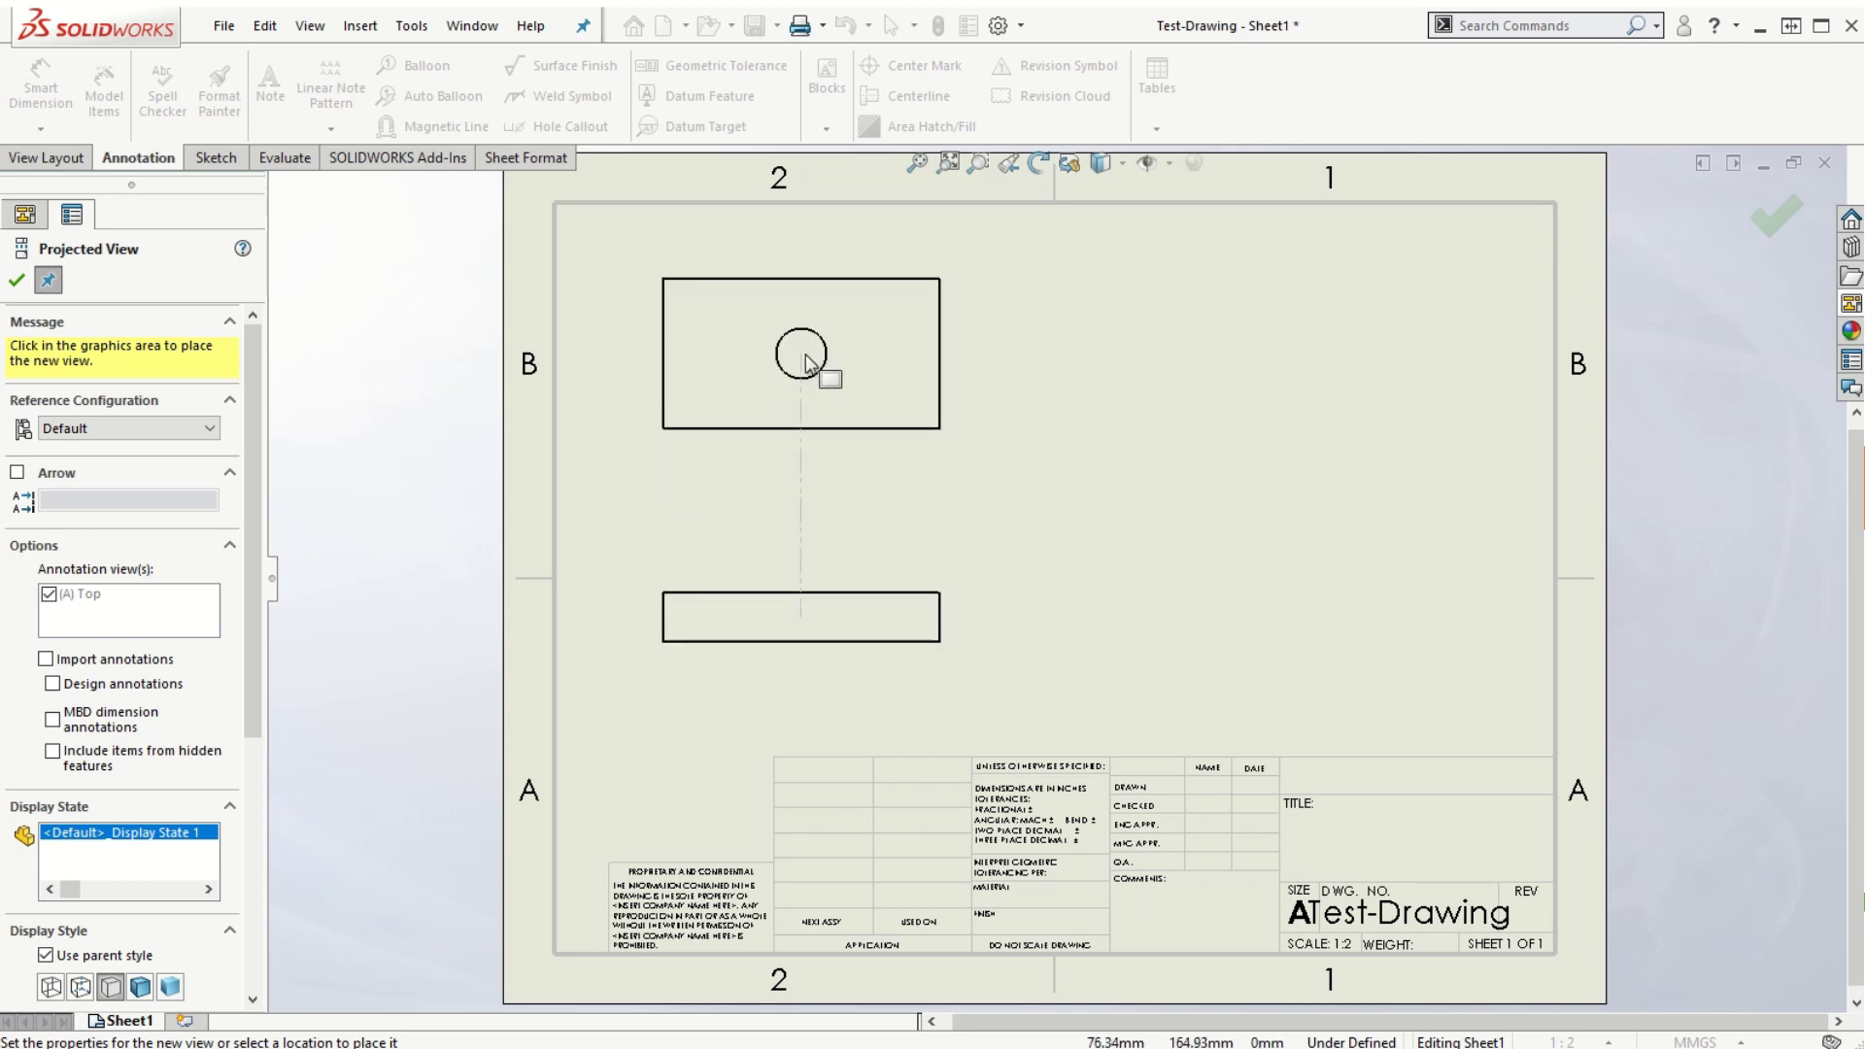
click(806, 364)
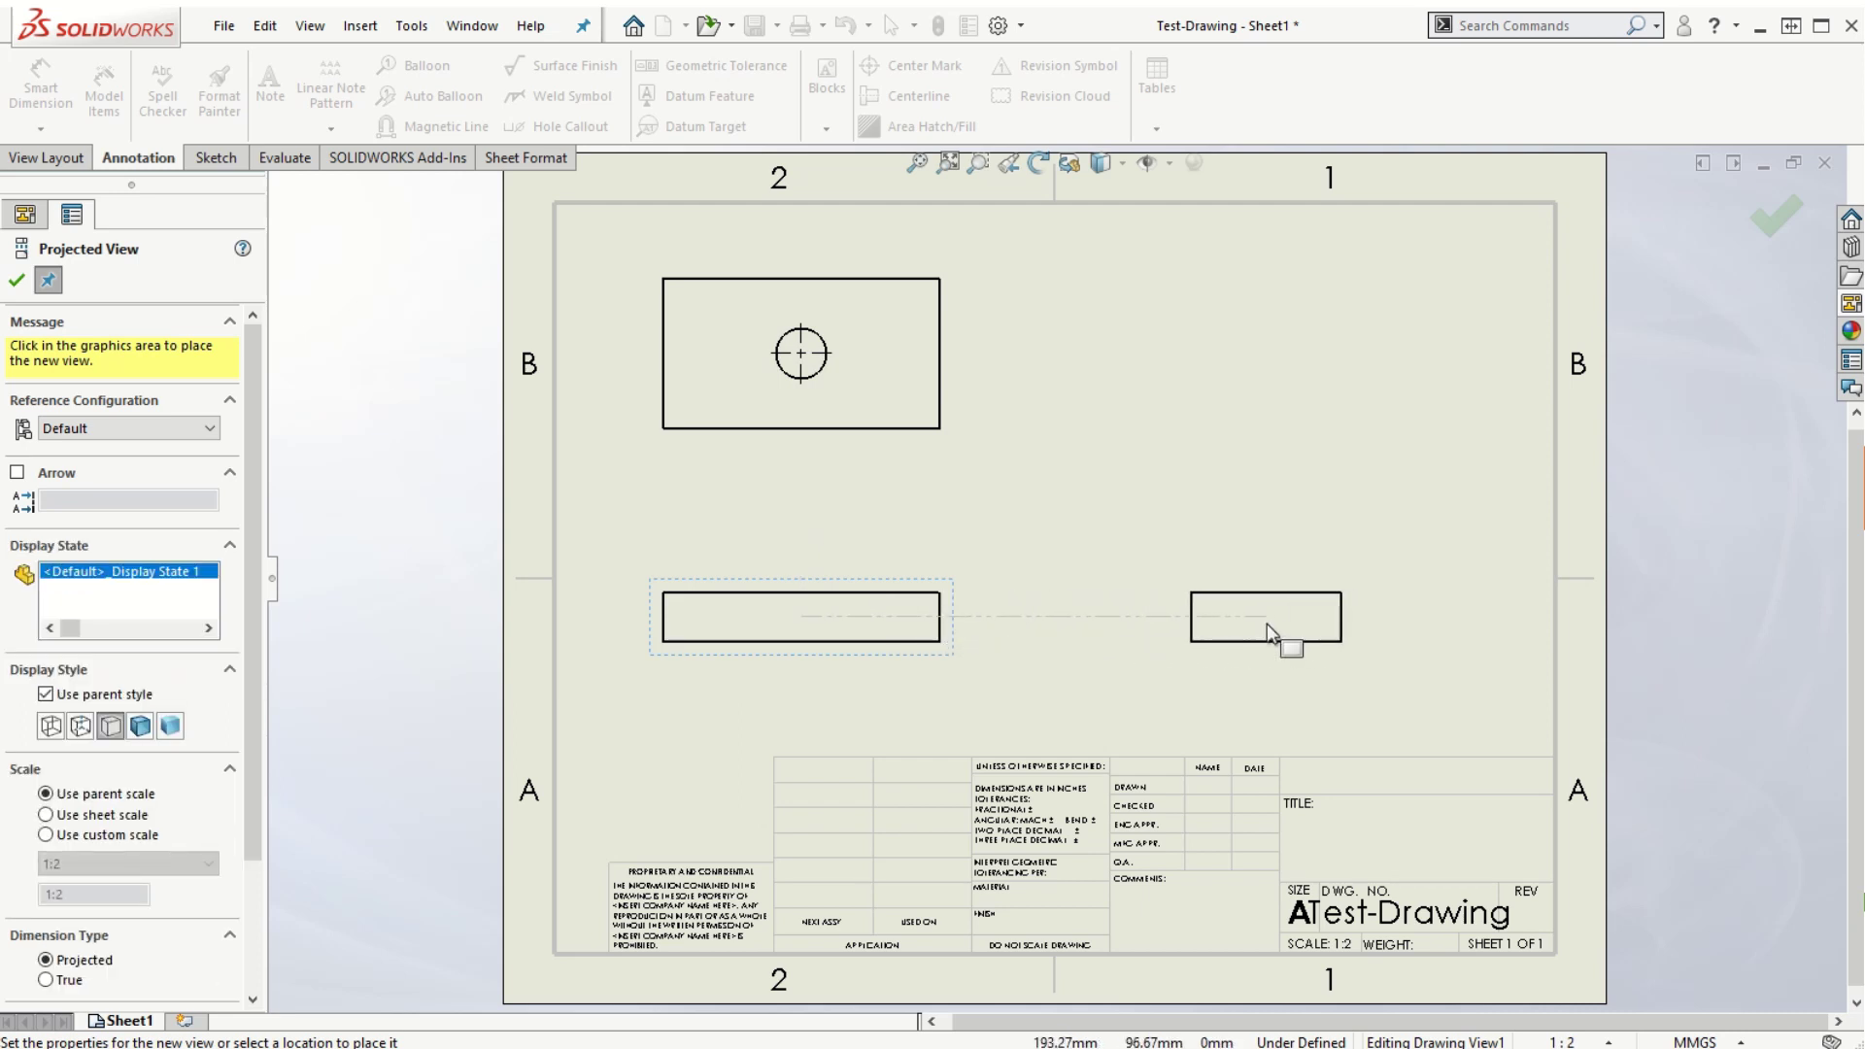
click(1244, 631)
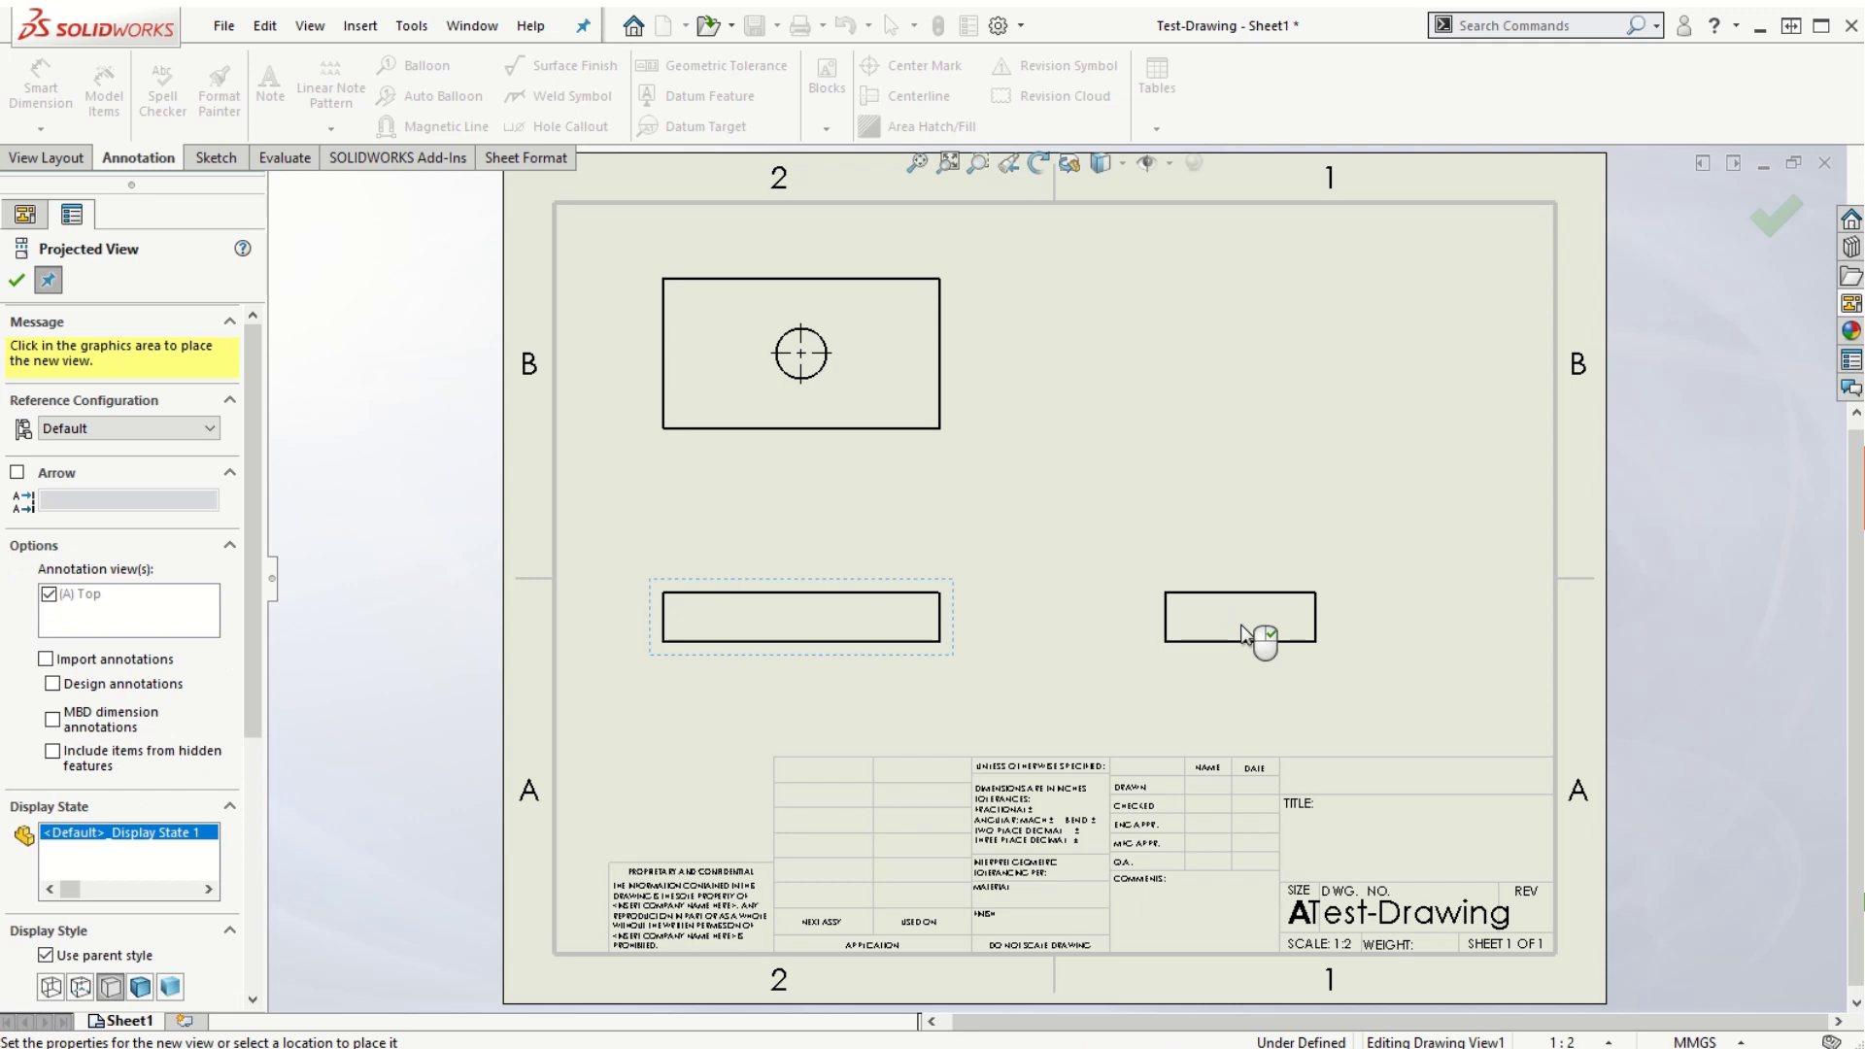
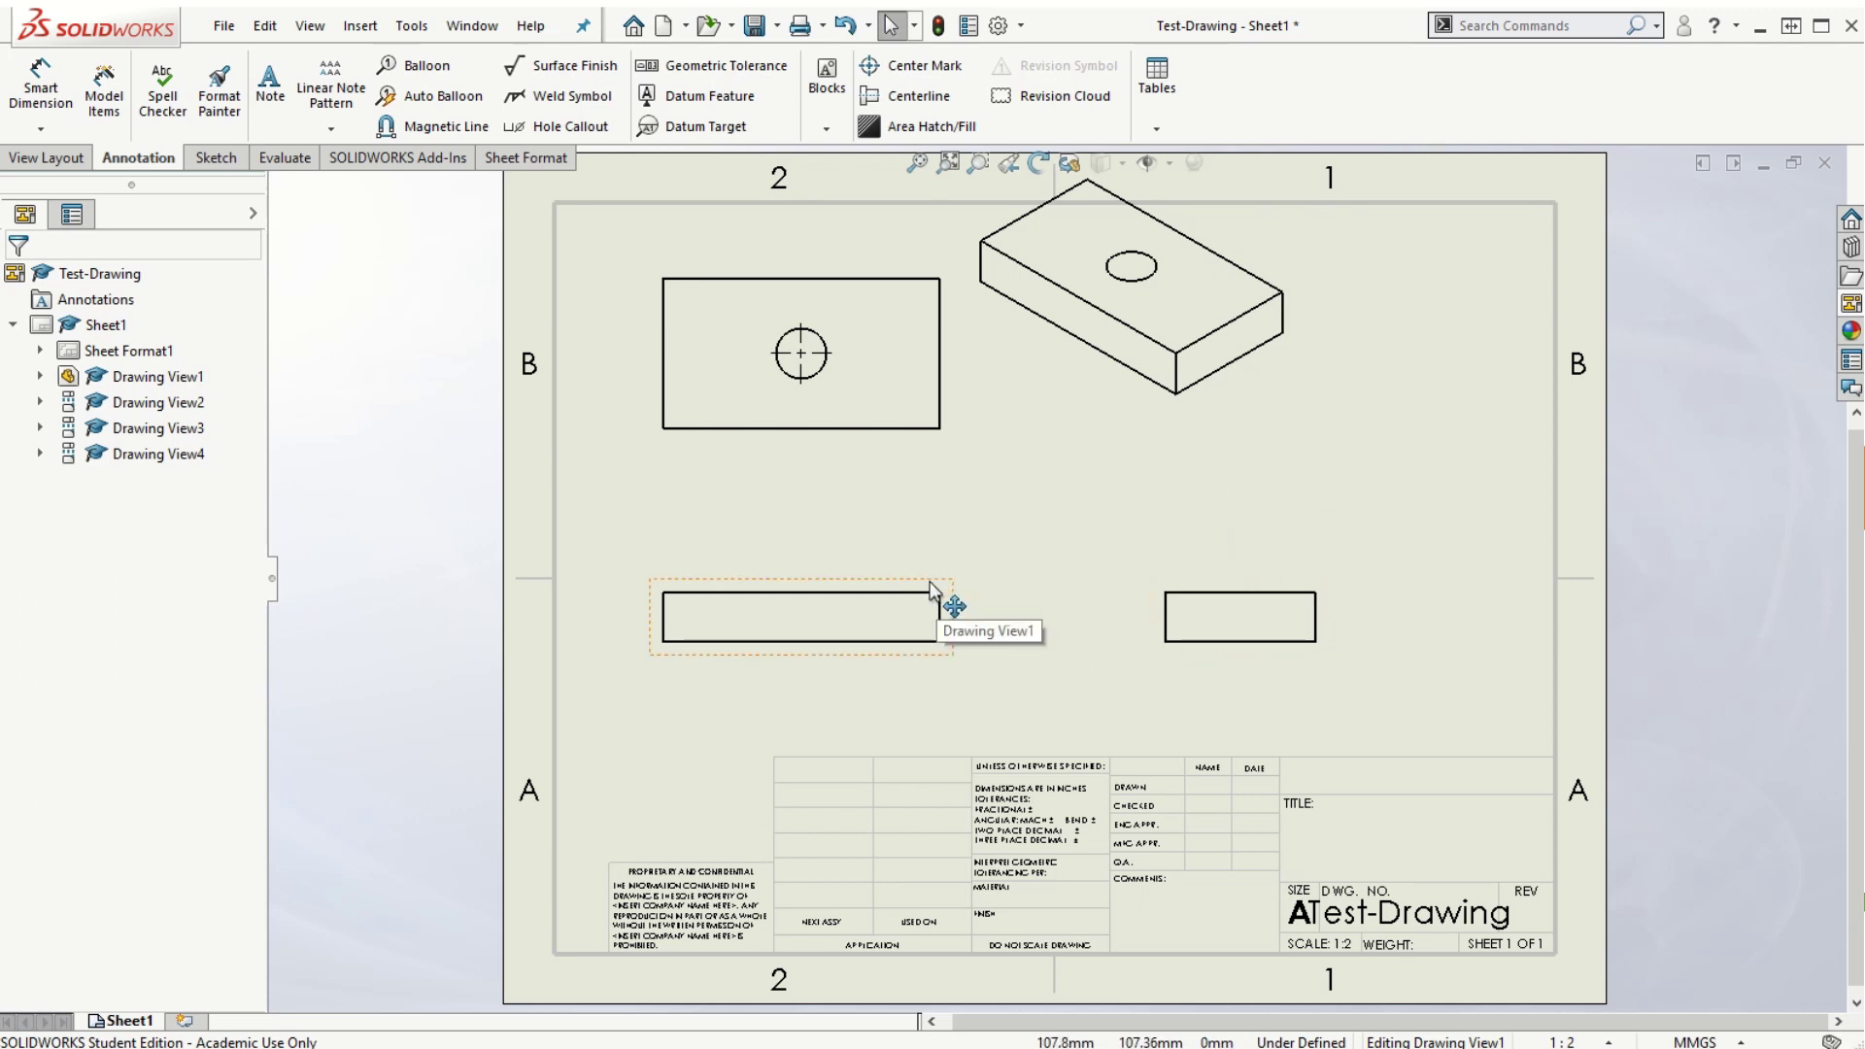
Move the front view slightly lower on the sheet and the isometric view inside the border, above the right view
mouse_move(931, 587)
mouse_down()
mouse_move(939, 610)
mouse_move(944, 474)
mouse_move(974, 598)
mouse_move(928, 581)
mouse_move(910, 481)
mouse_move(967, 562)
mouse_move(915, 608)
mouse_move(933, 624)
mouse_move(942, 585)
mouse_move(914, 592)
mouse_move(908, 639)
mouse_move(918, 625)
mouse_up()
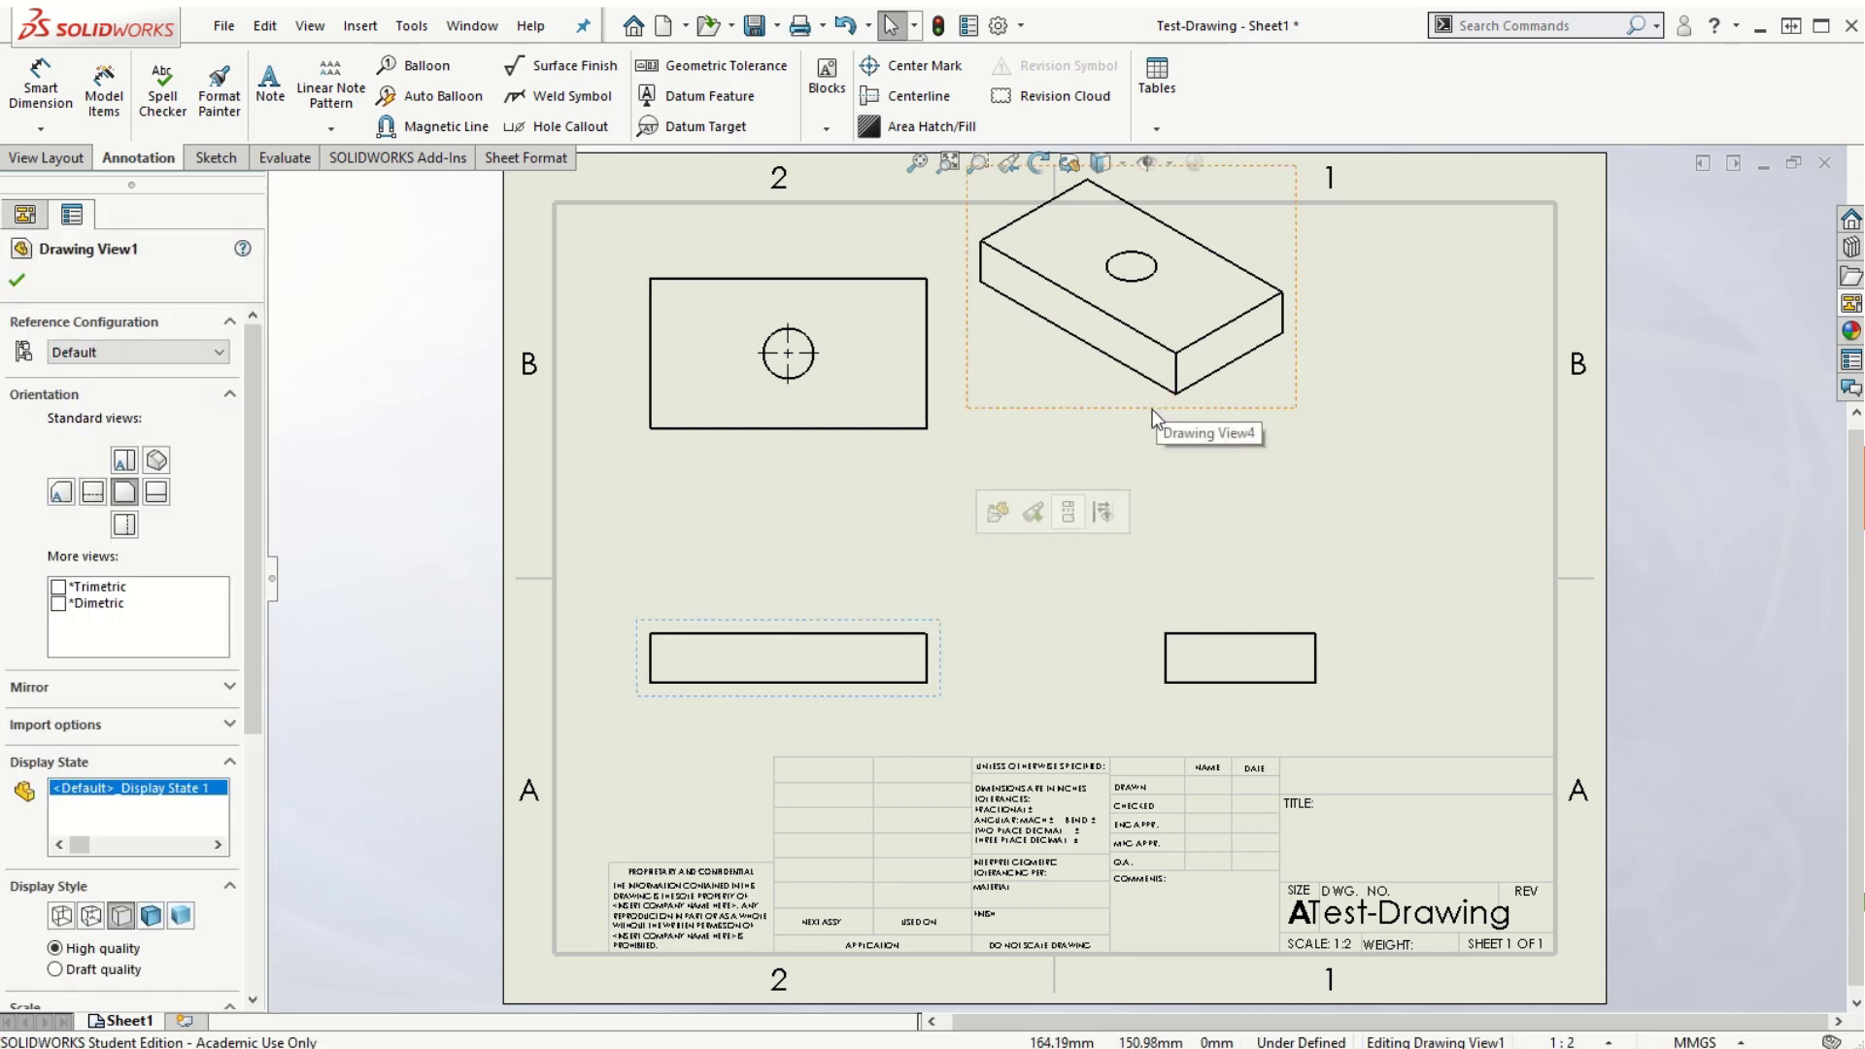
mouse_move(1152, 410)
mouse_down()
mouse_move(1292, 540)
mouse_move(970, 581)
mouse_move(1385, 778)
mouse_move(1318, 491)
mouse_up()
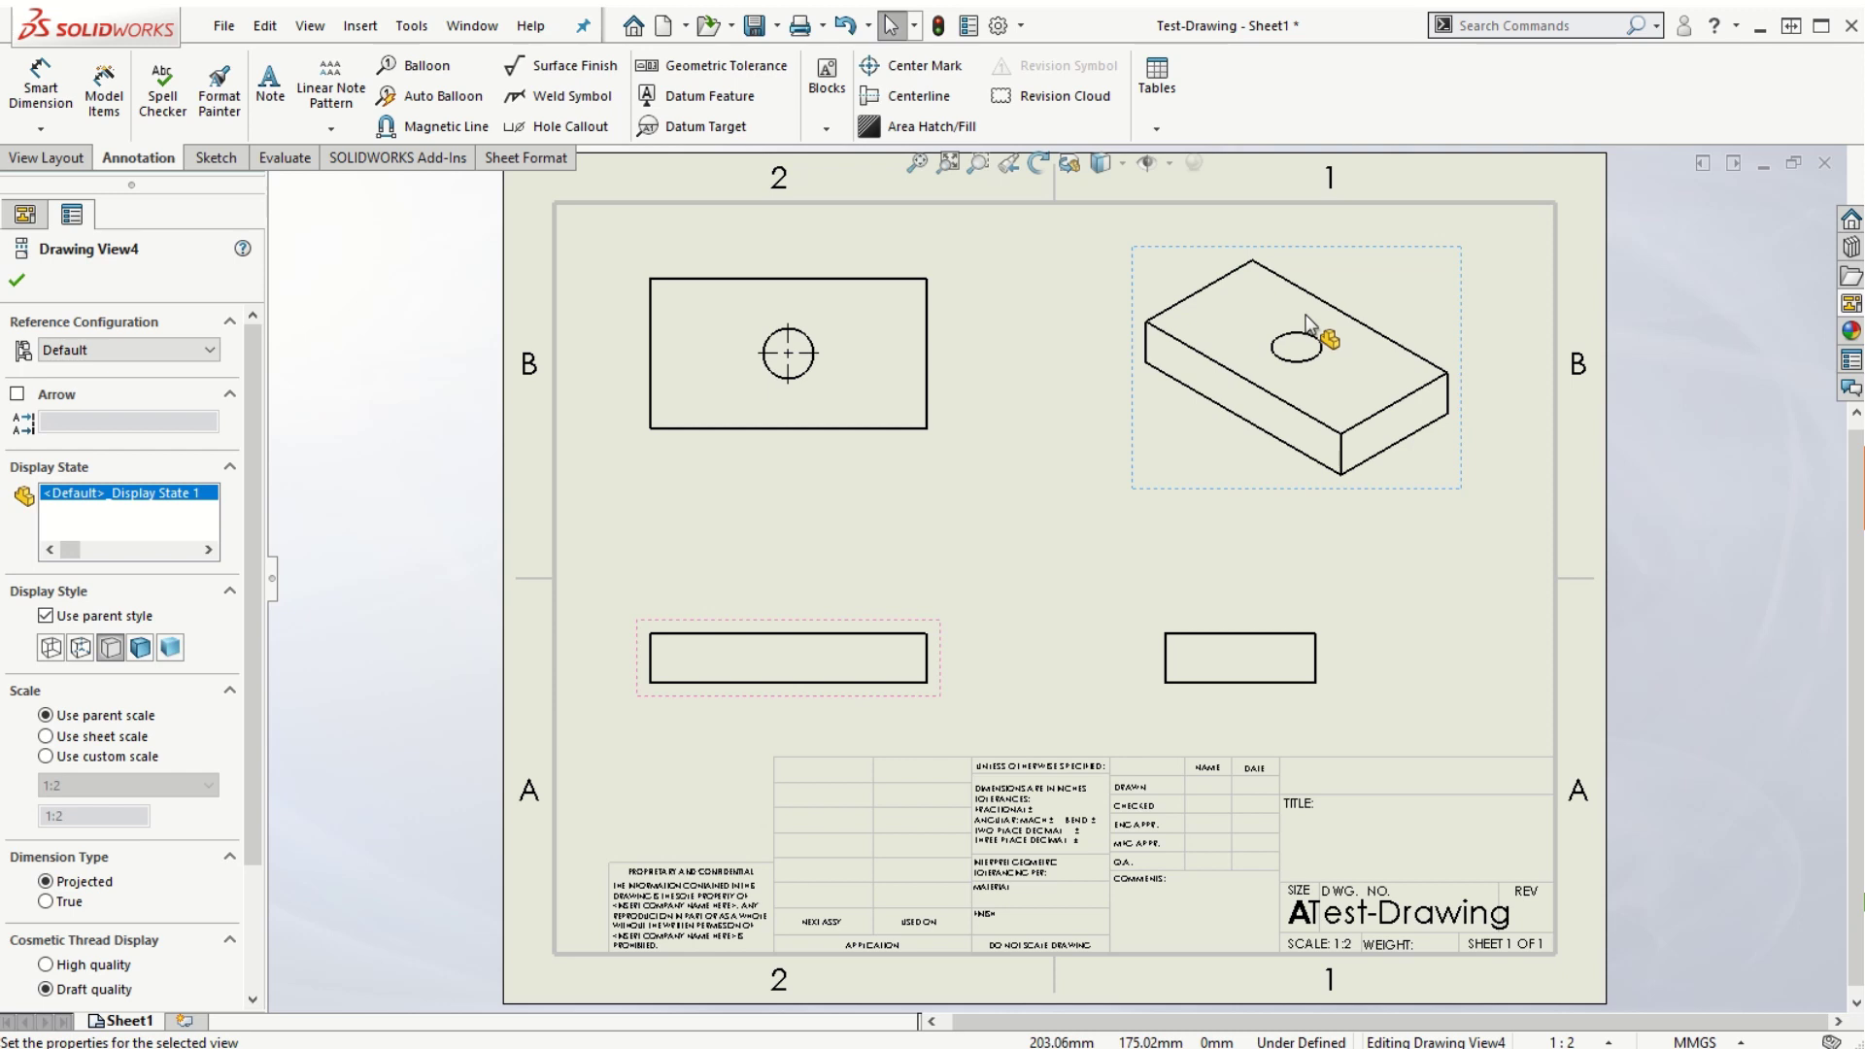
click(886, 461)
click(743, 451)
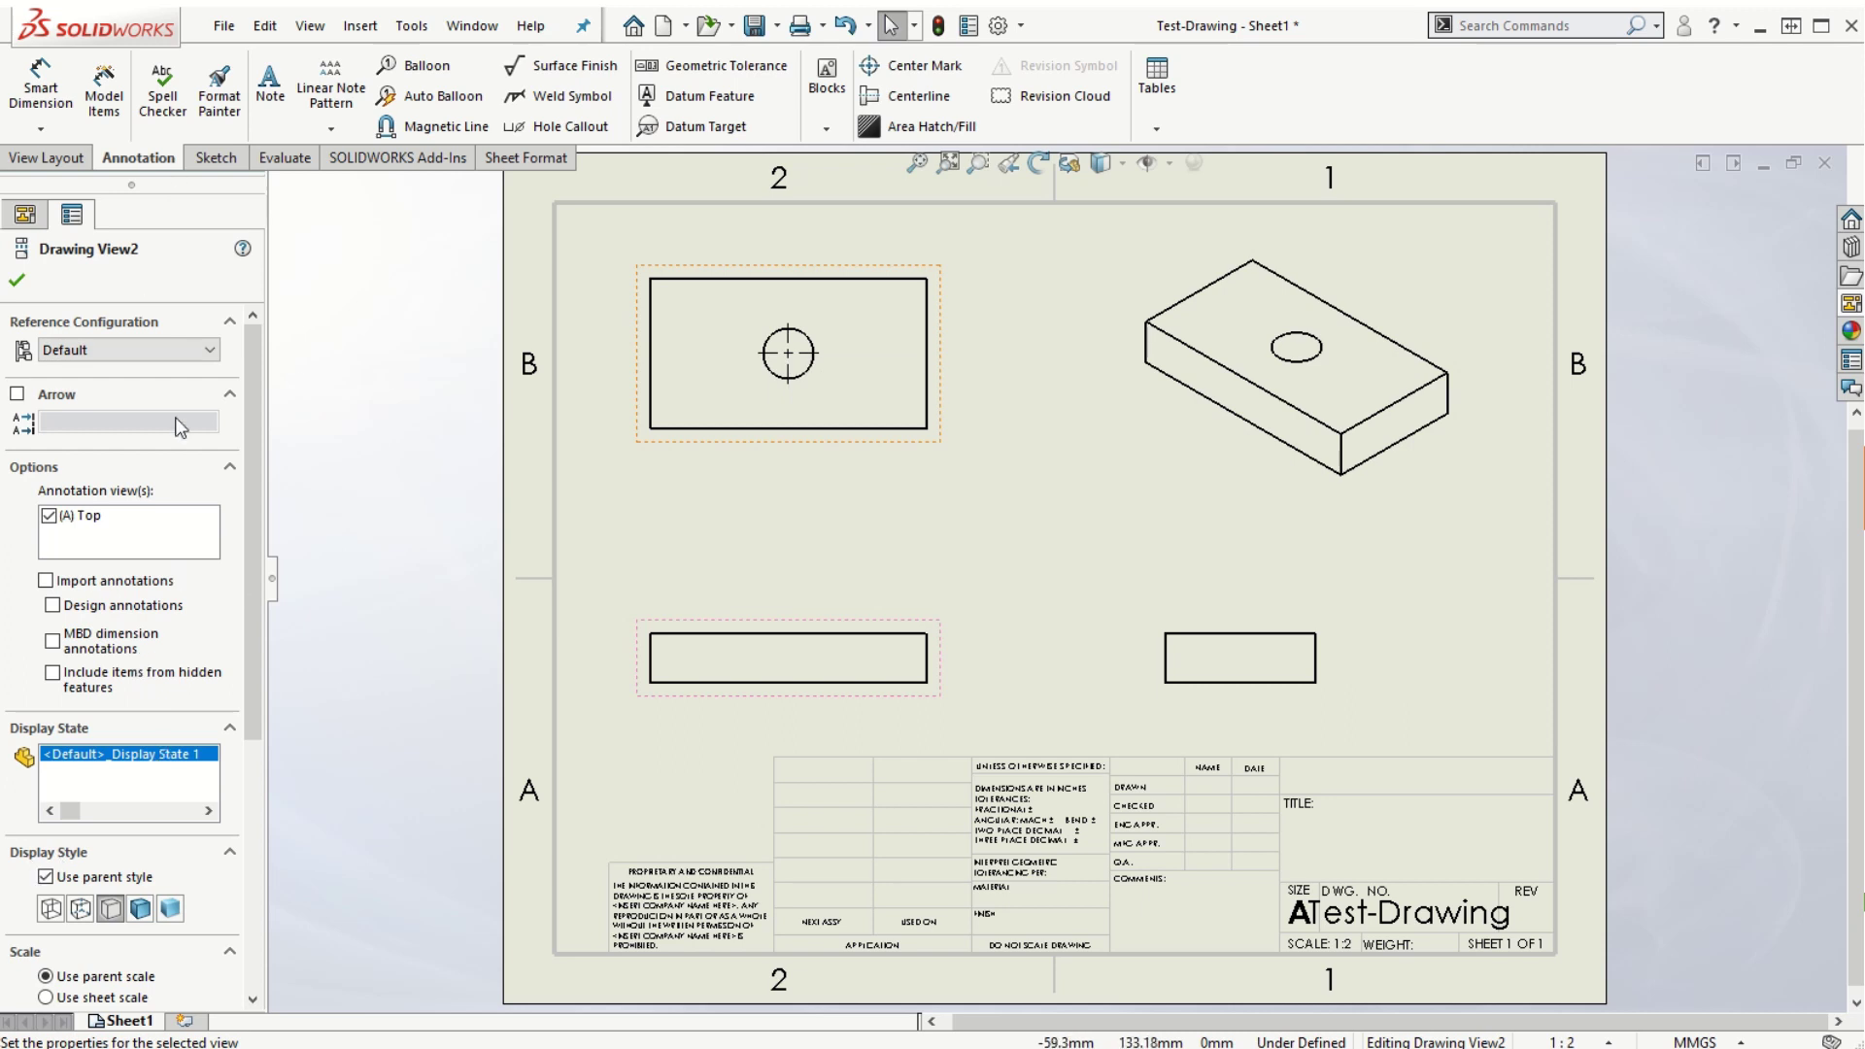
Set the isometric view's display style to Shaded With Edges
click(1251, 475)
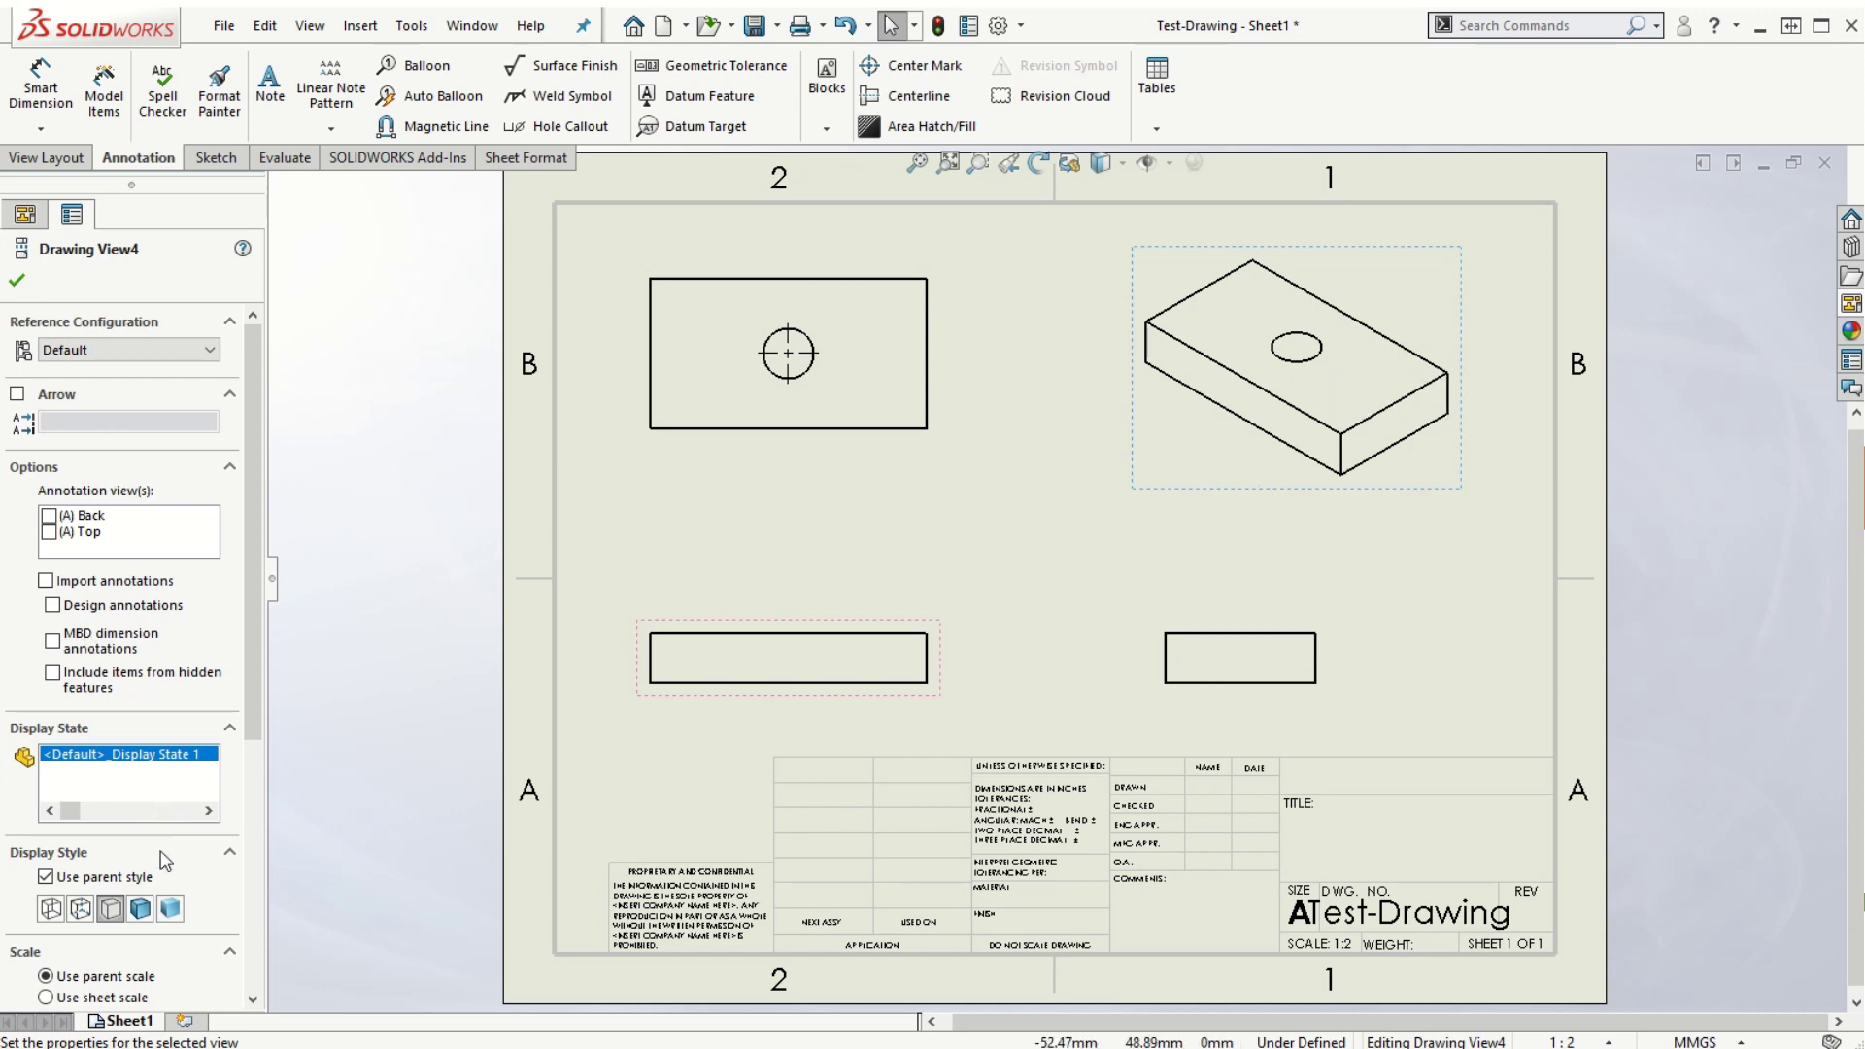
drag(259, 488, 254, 592)
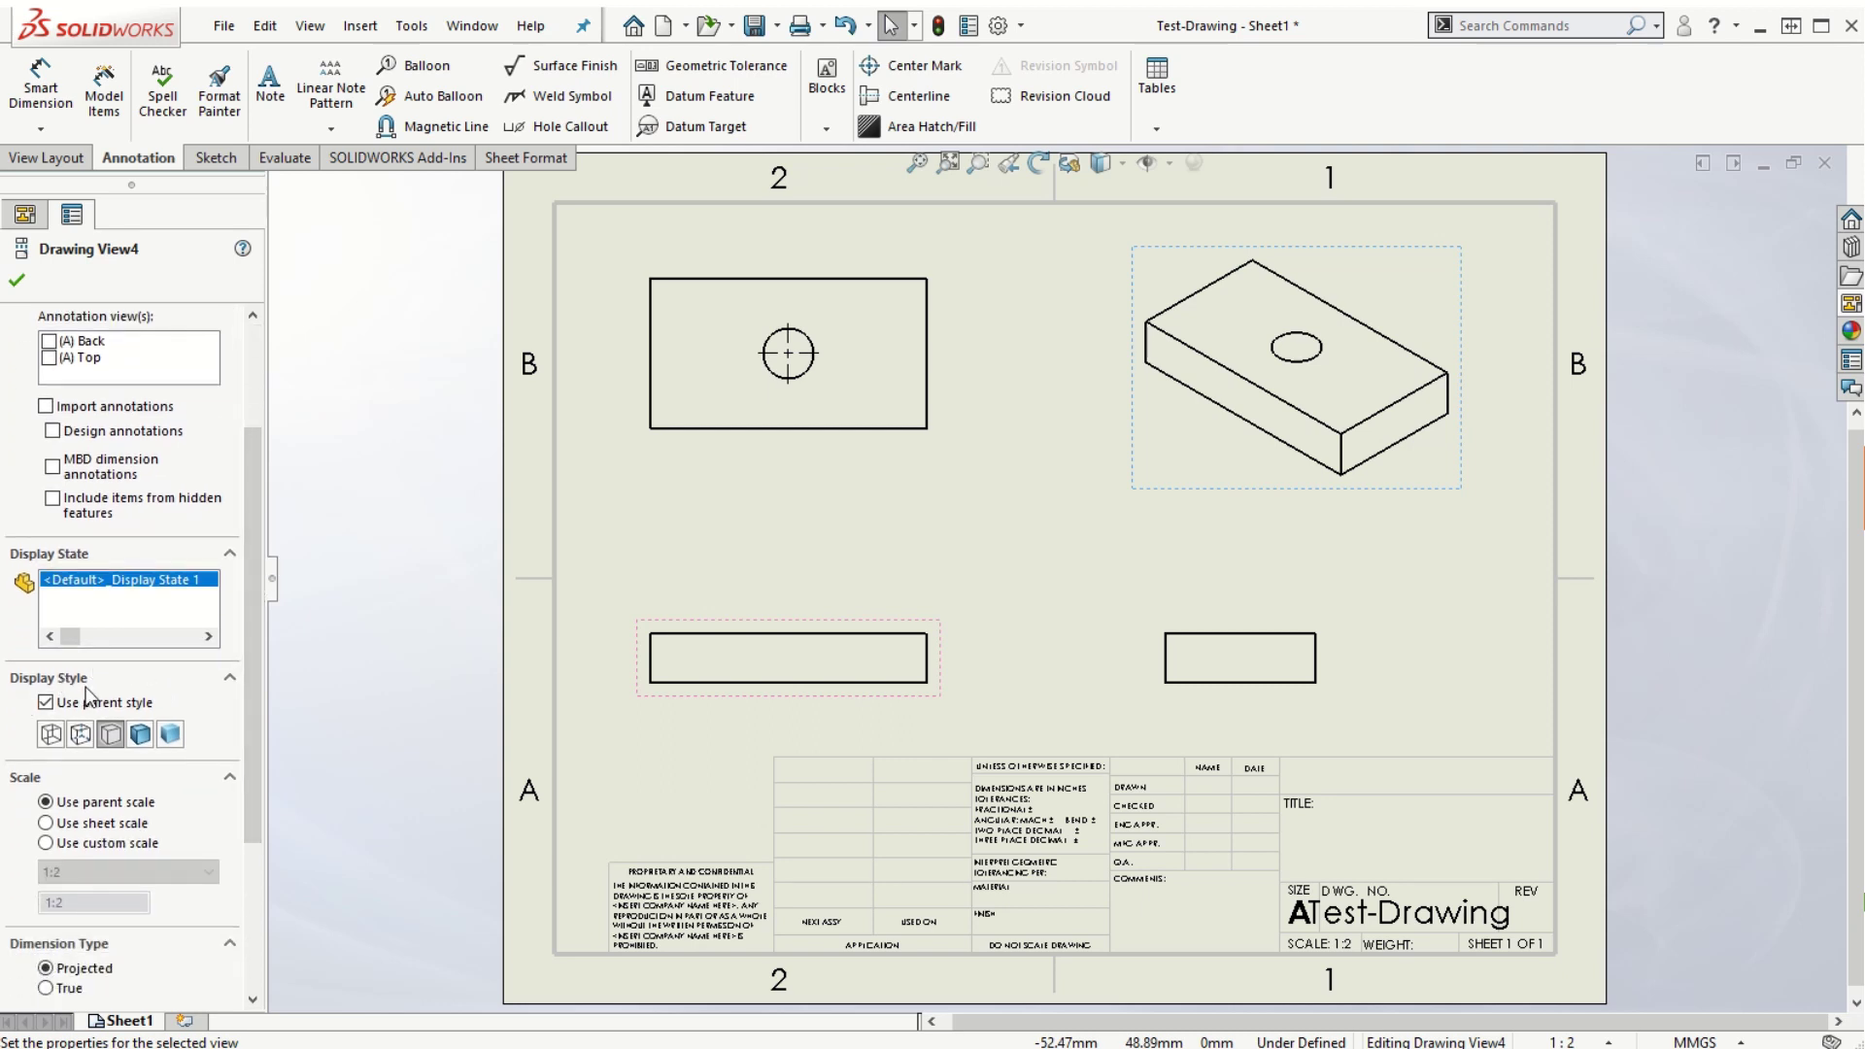
click(140, 735)
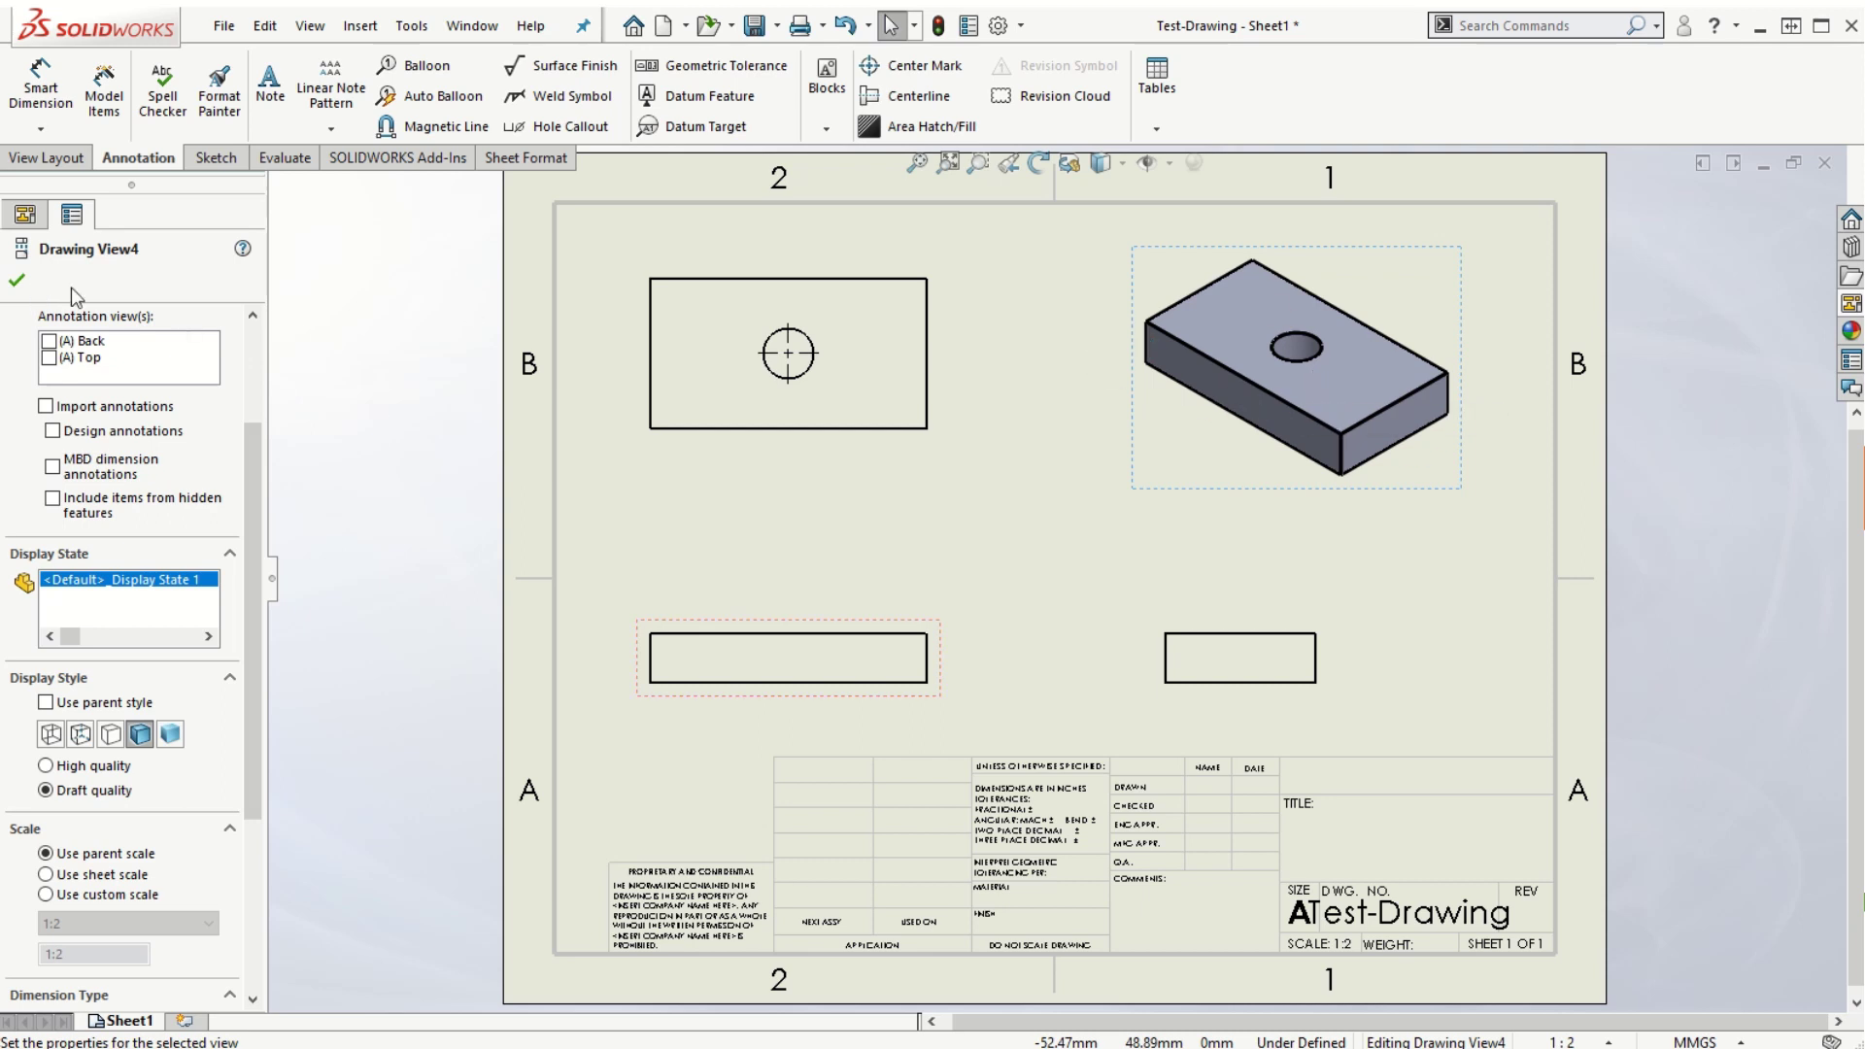
click(18, 283)
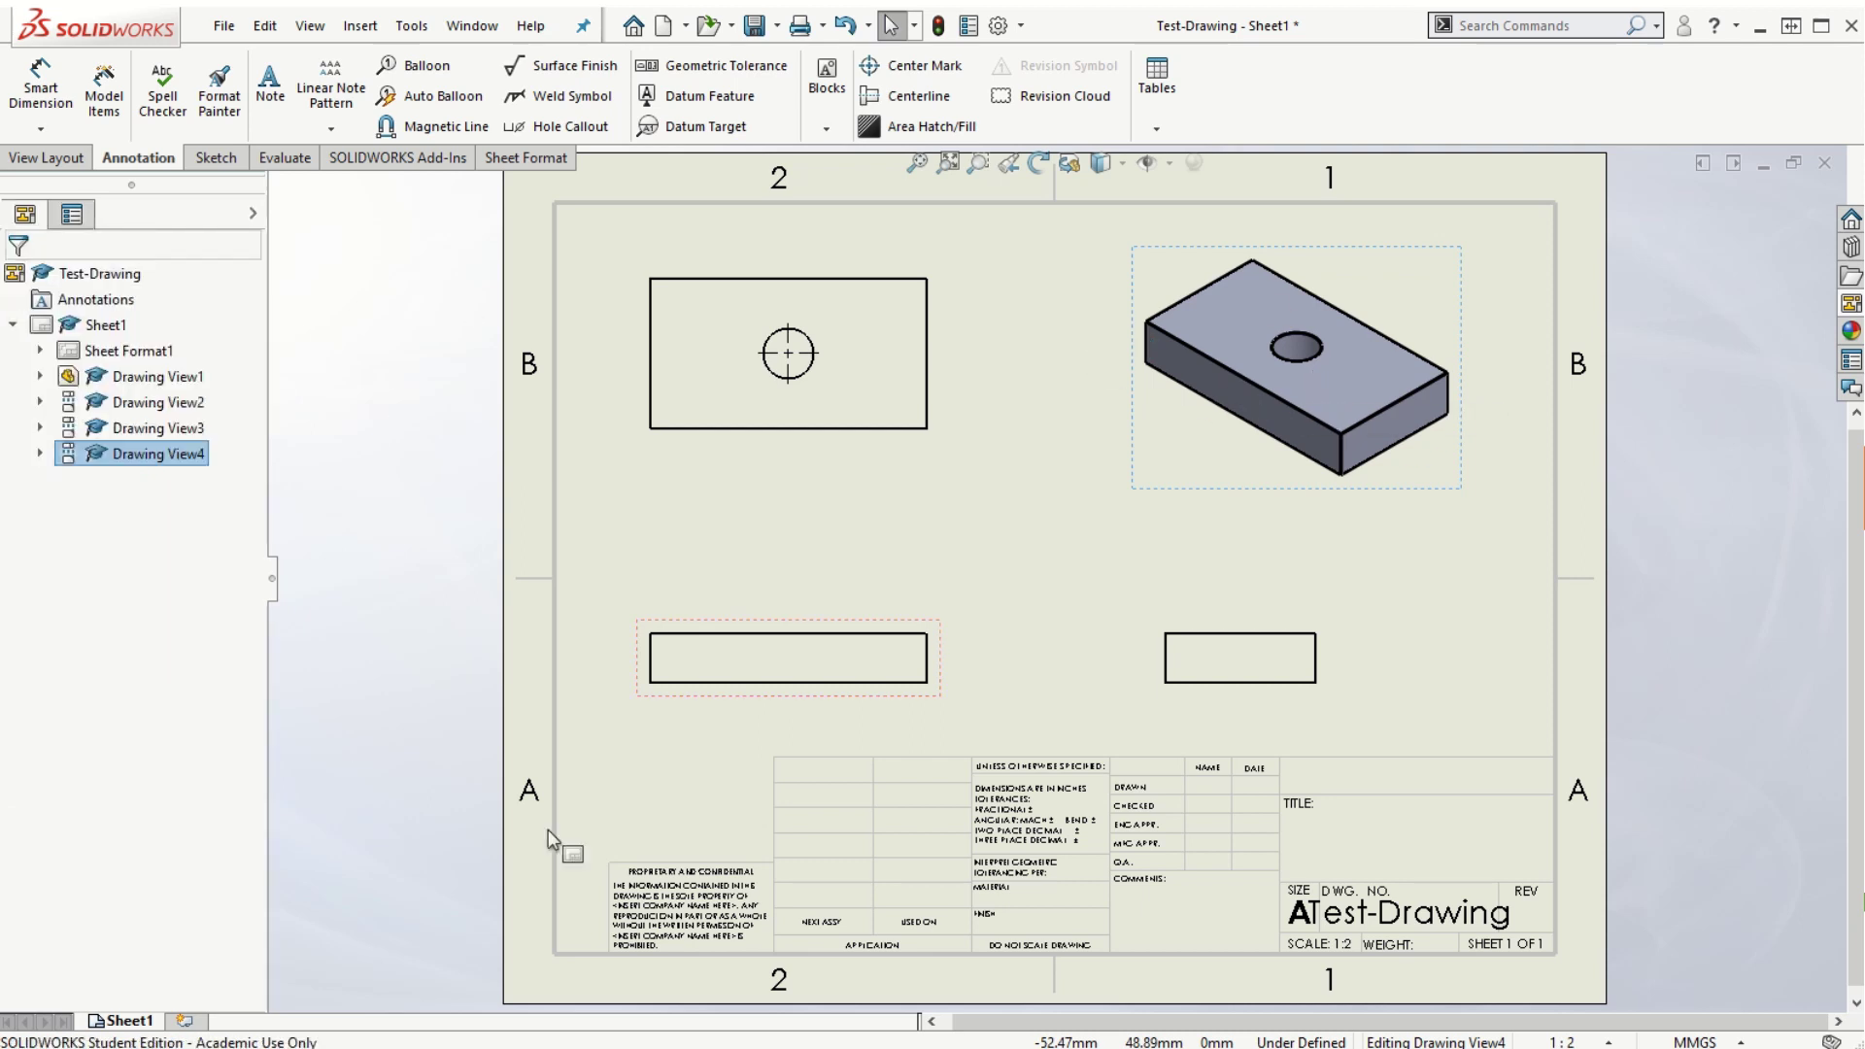
Set the front view's display style to Hidden Lines Visible and auto-insert centerlines in the front and right views
click(792, 704)
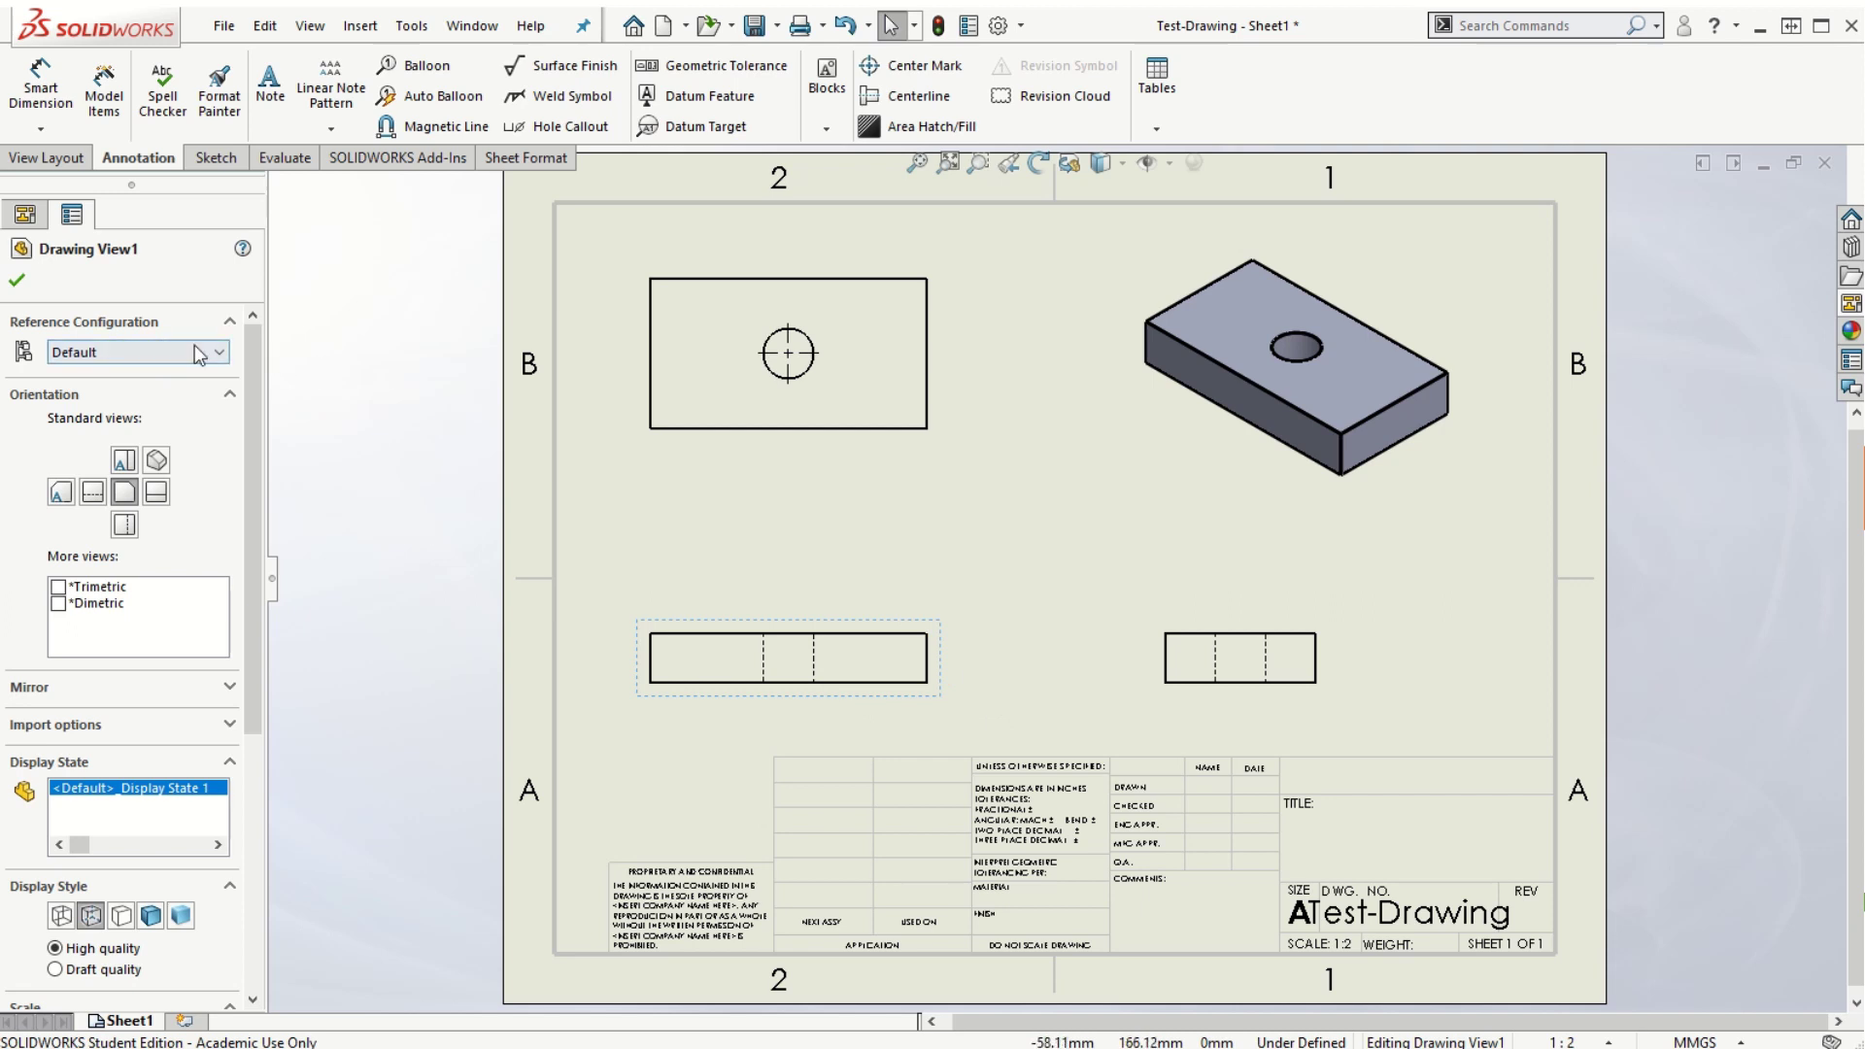
click(16, 281)
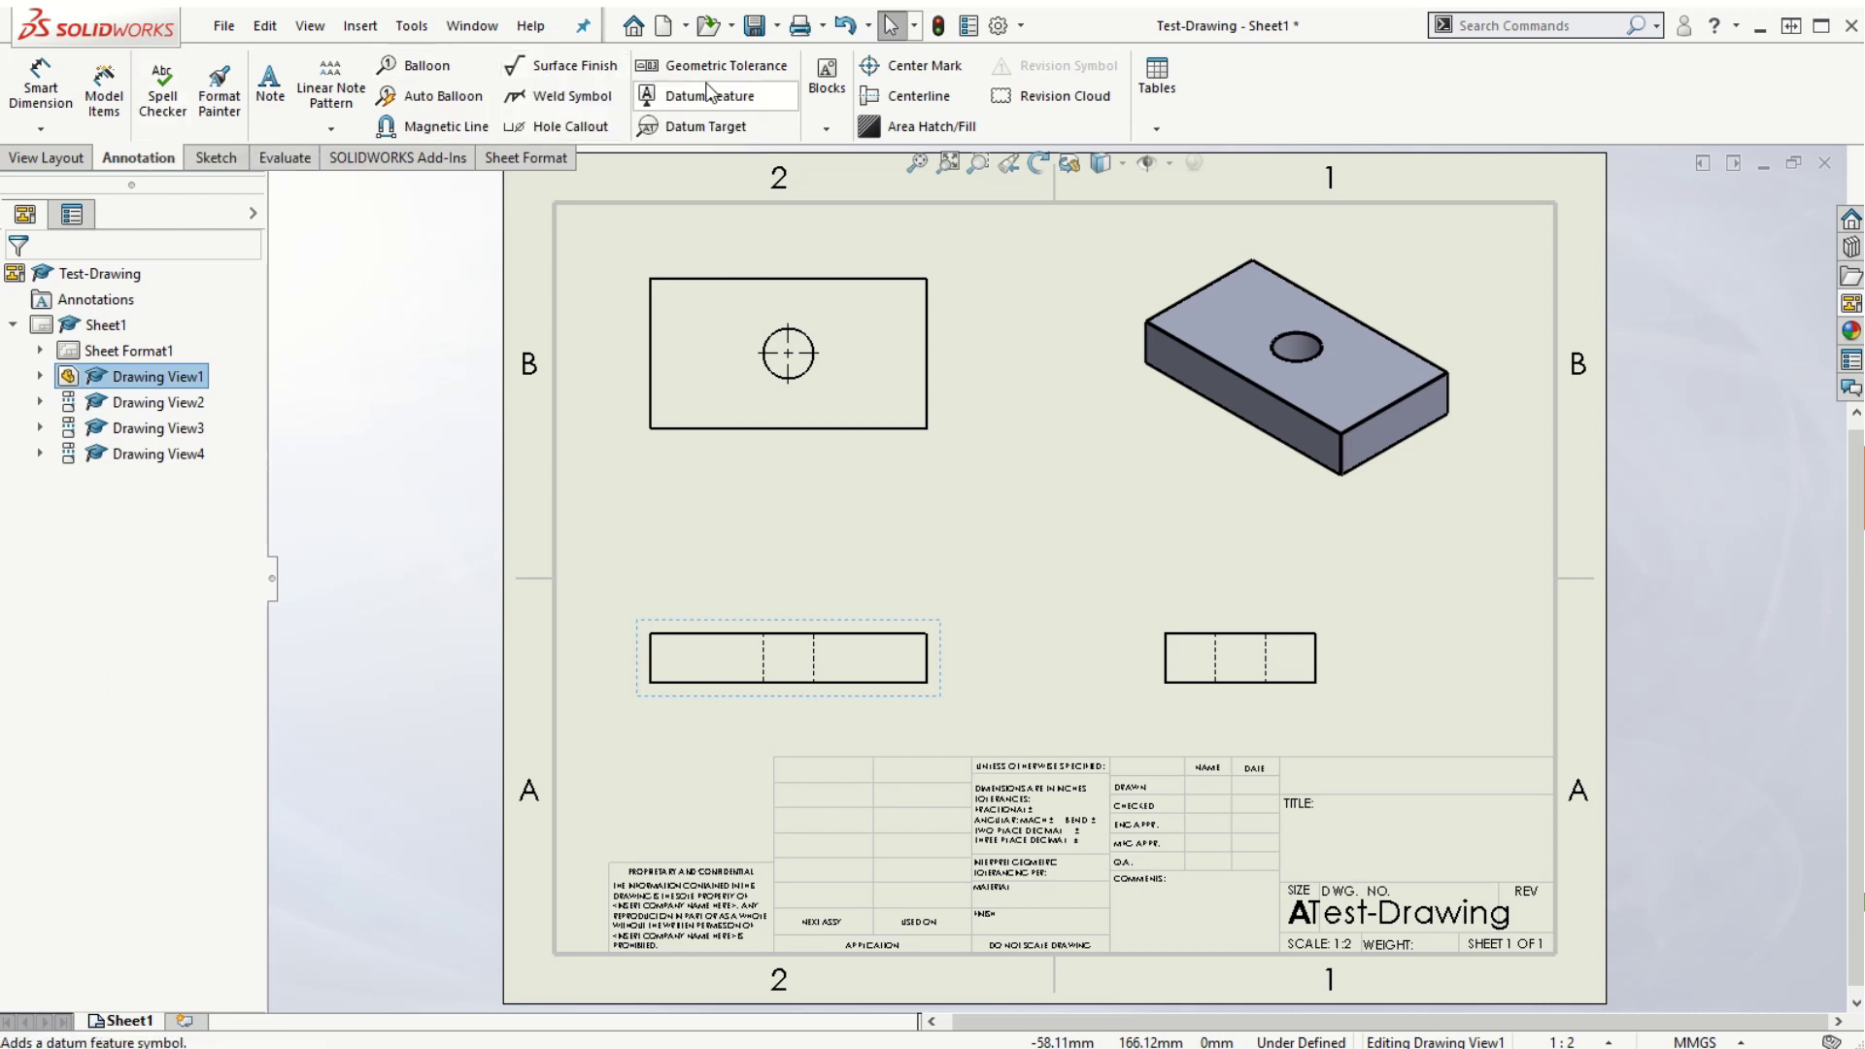
click(918, 97)
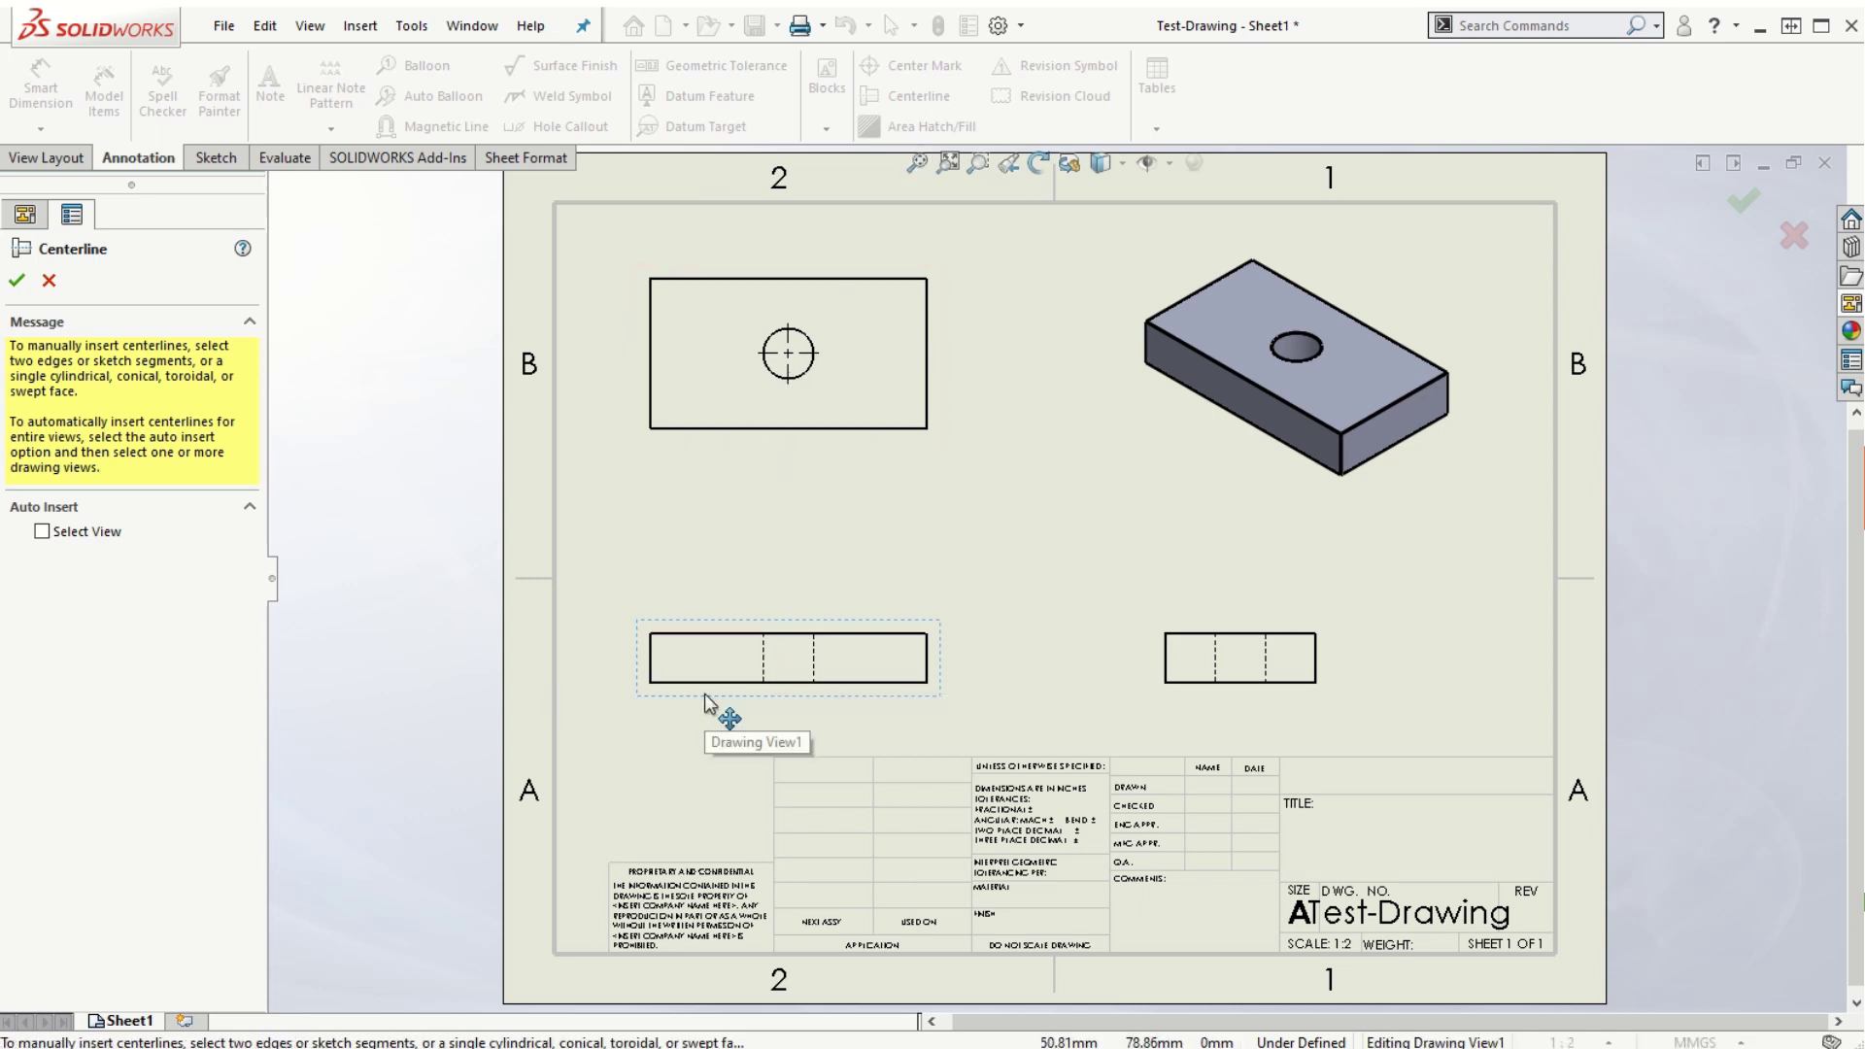
click(42, 533)
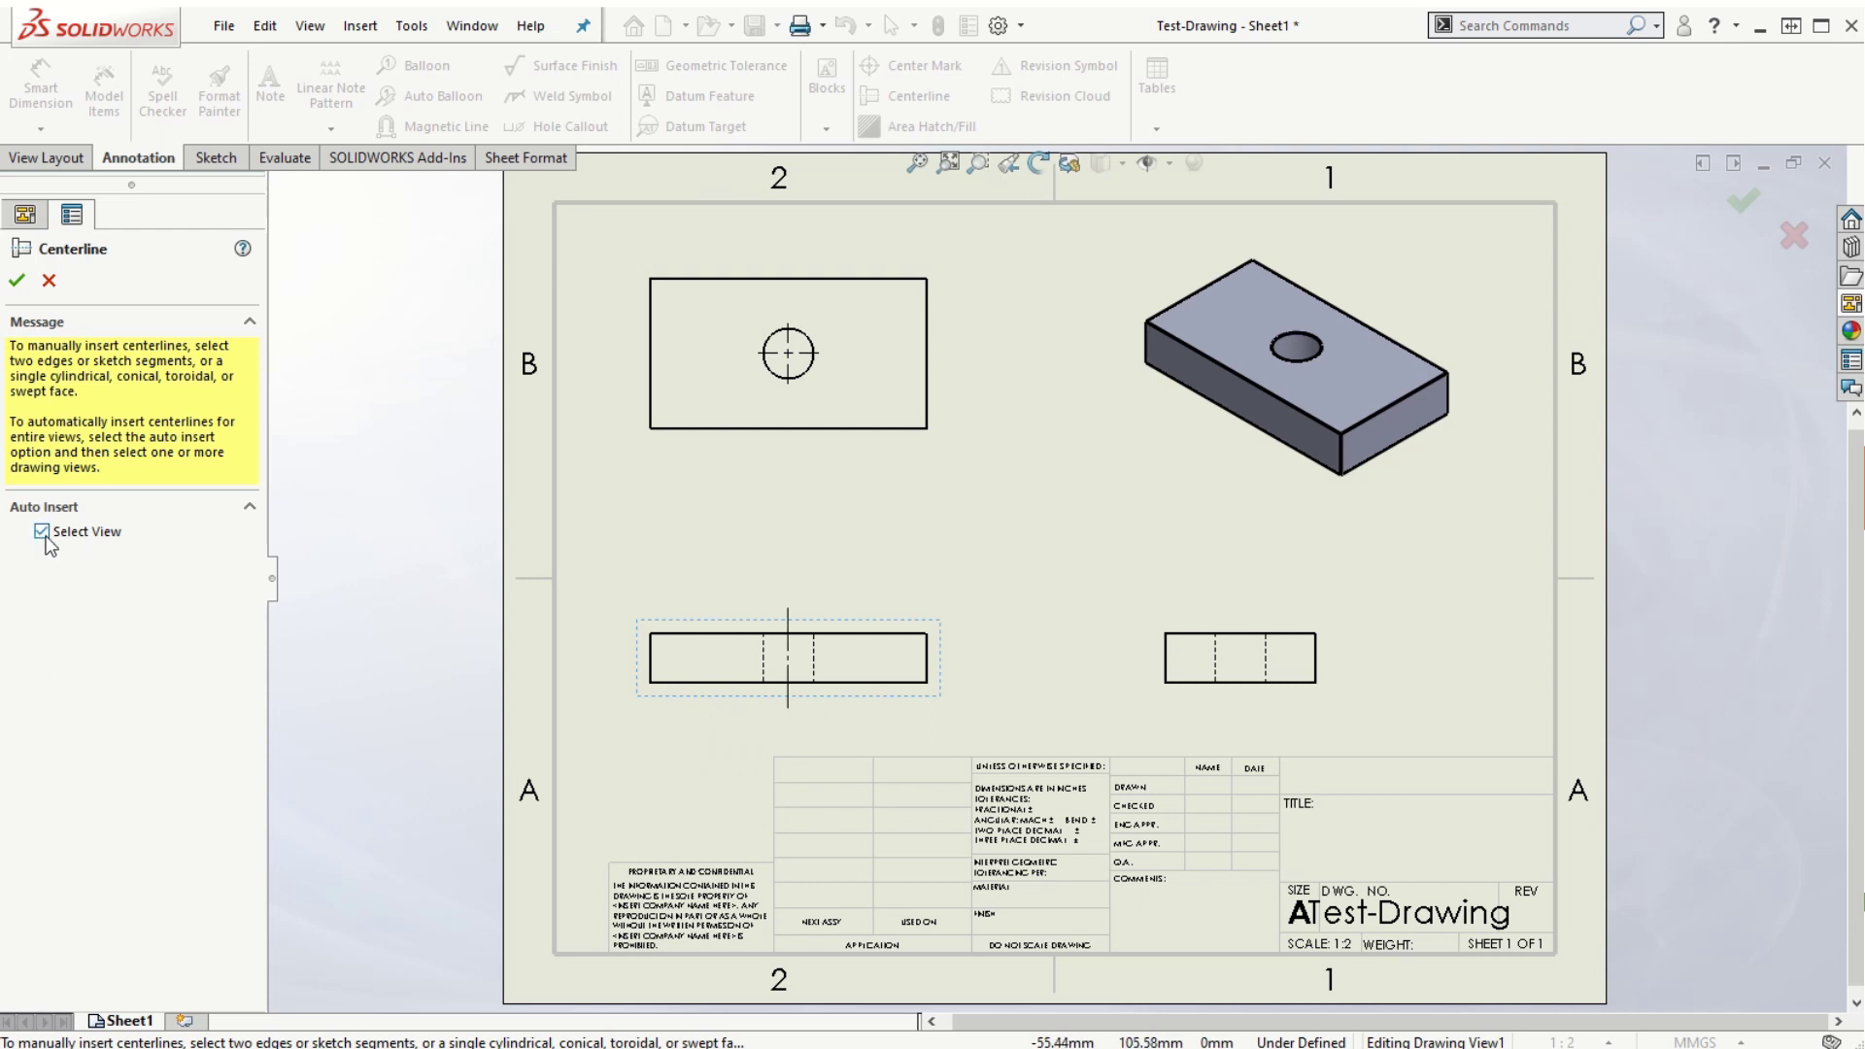
click(1241, 696)
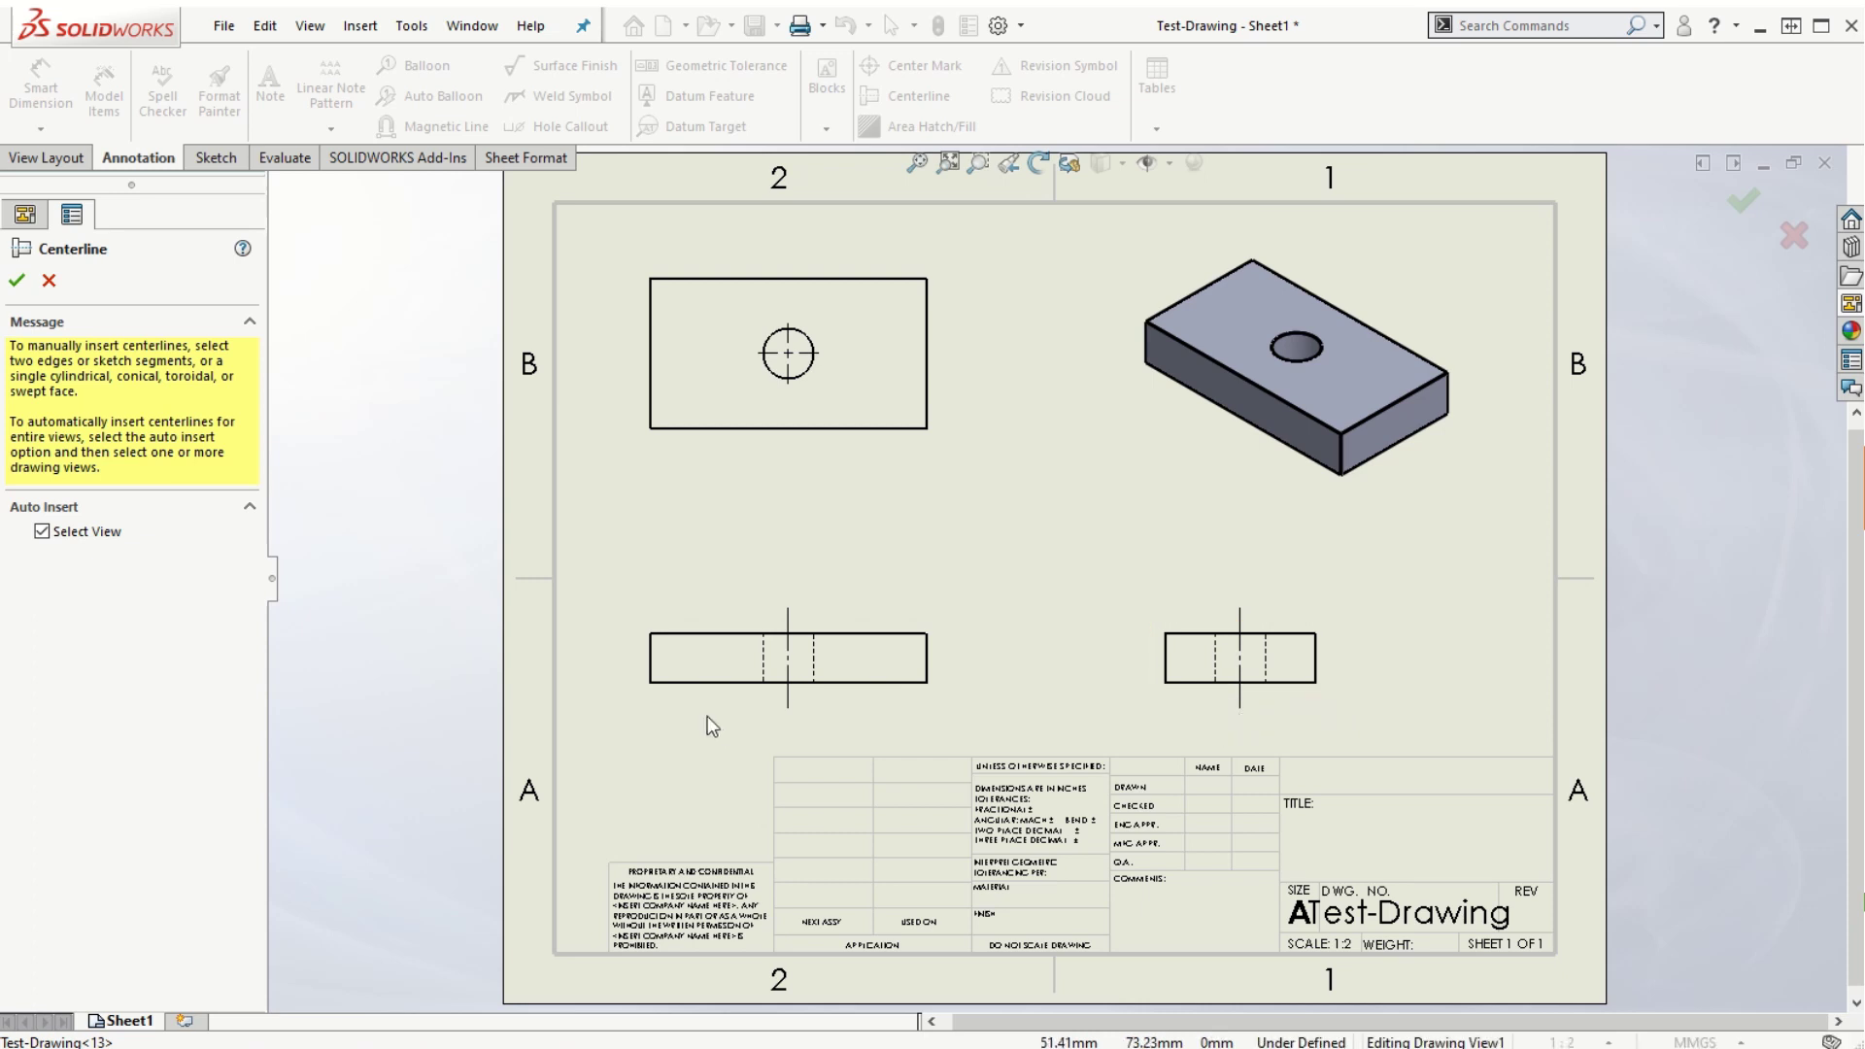
click(18, 282)
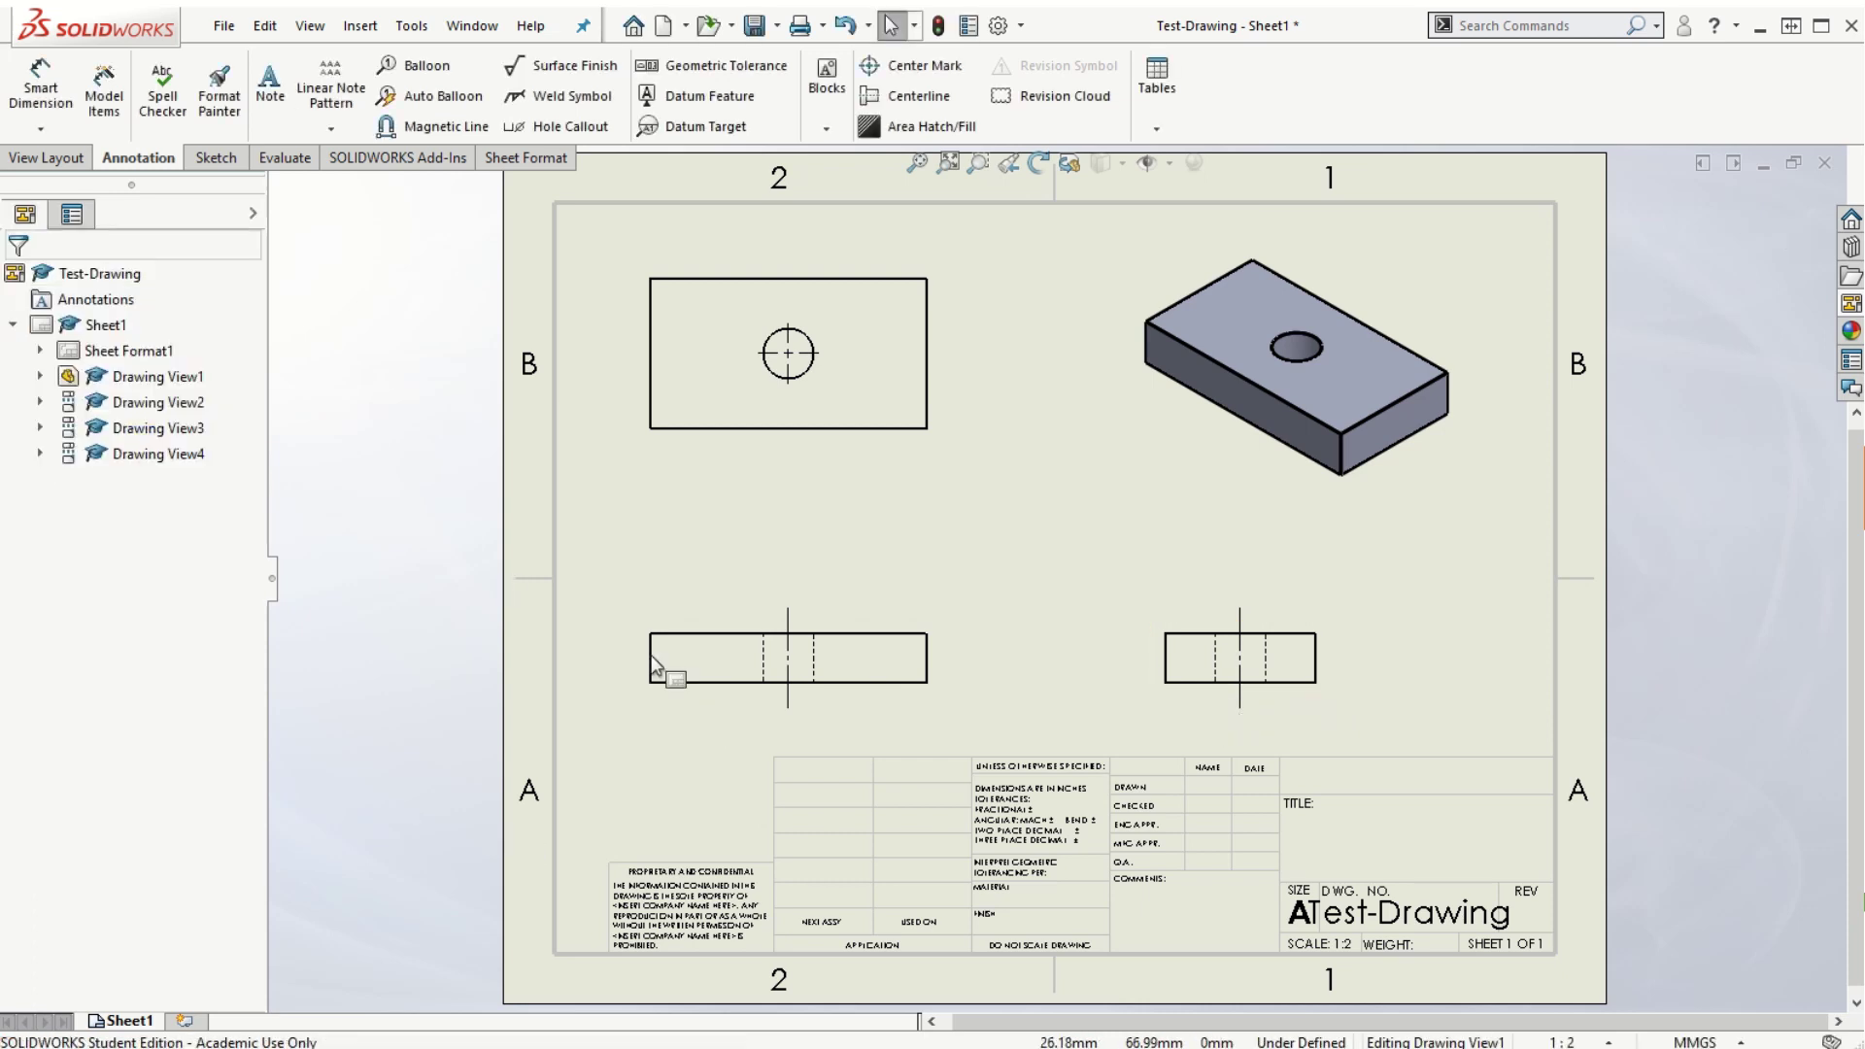
Extend all four lines of the hole's center mark in the top view past the part's outer edges
click(790, 372)
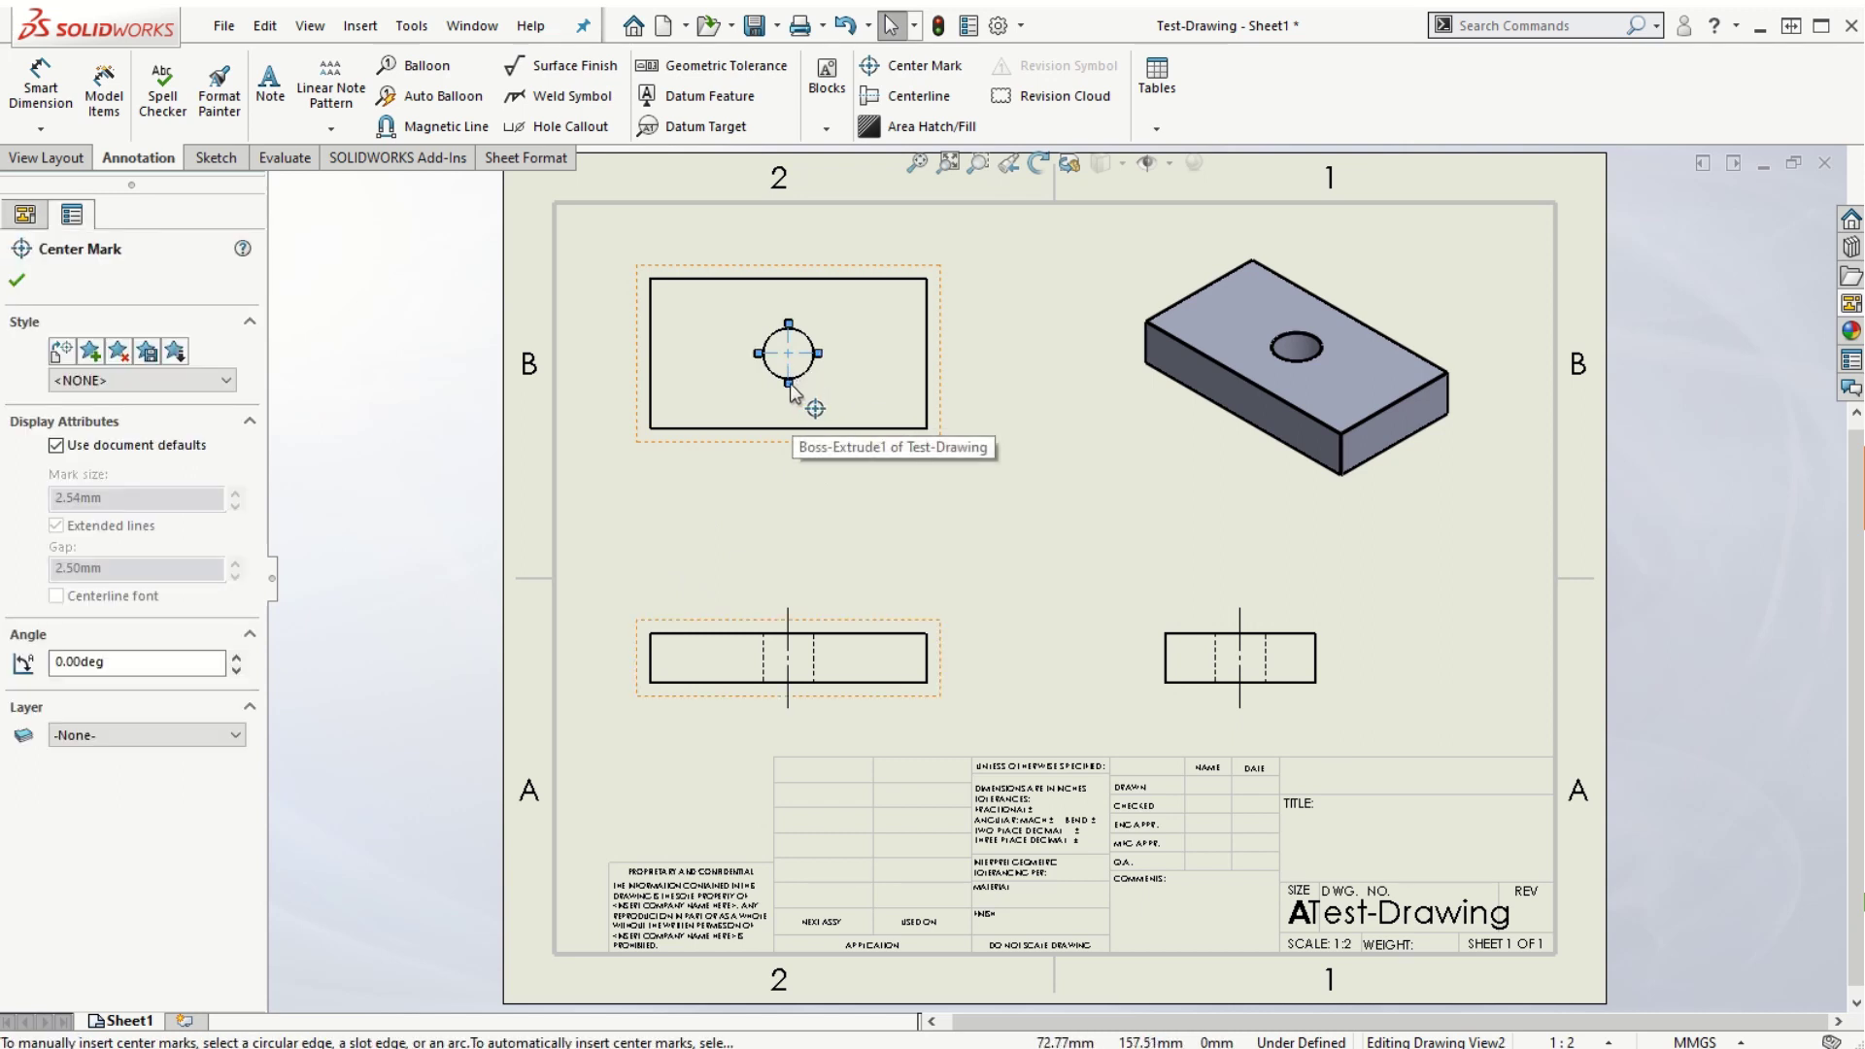
drag(791, 387, 794, 464)
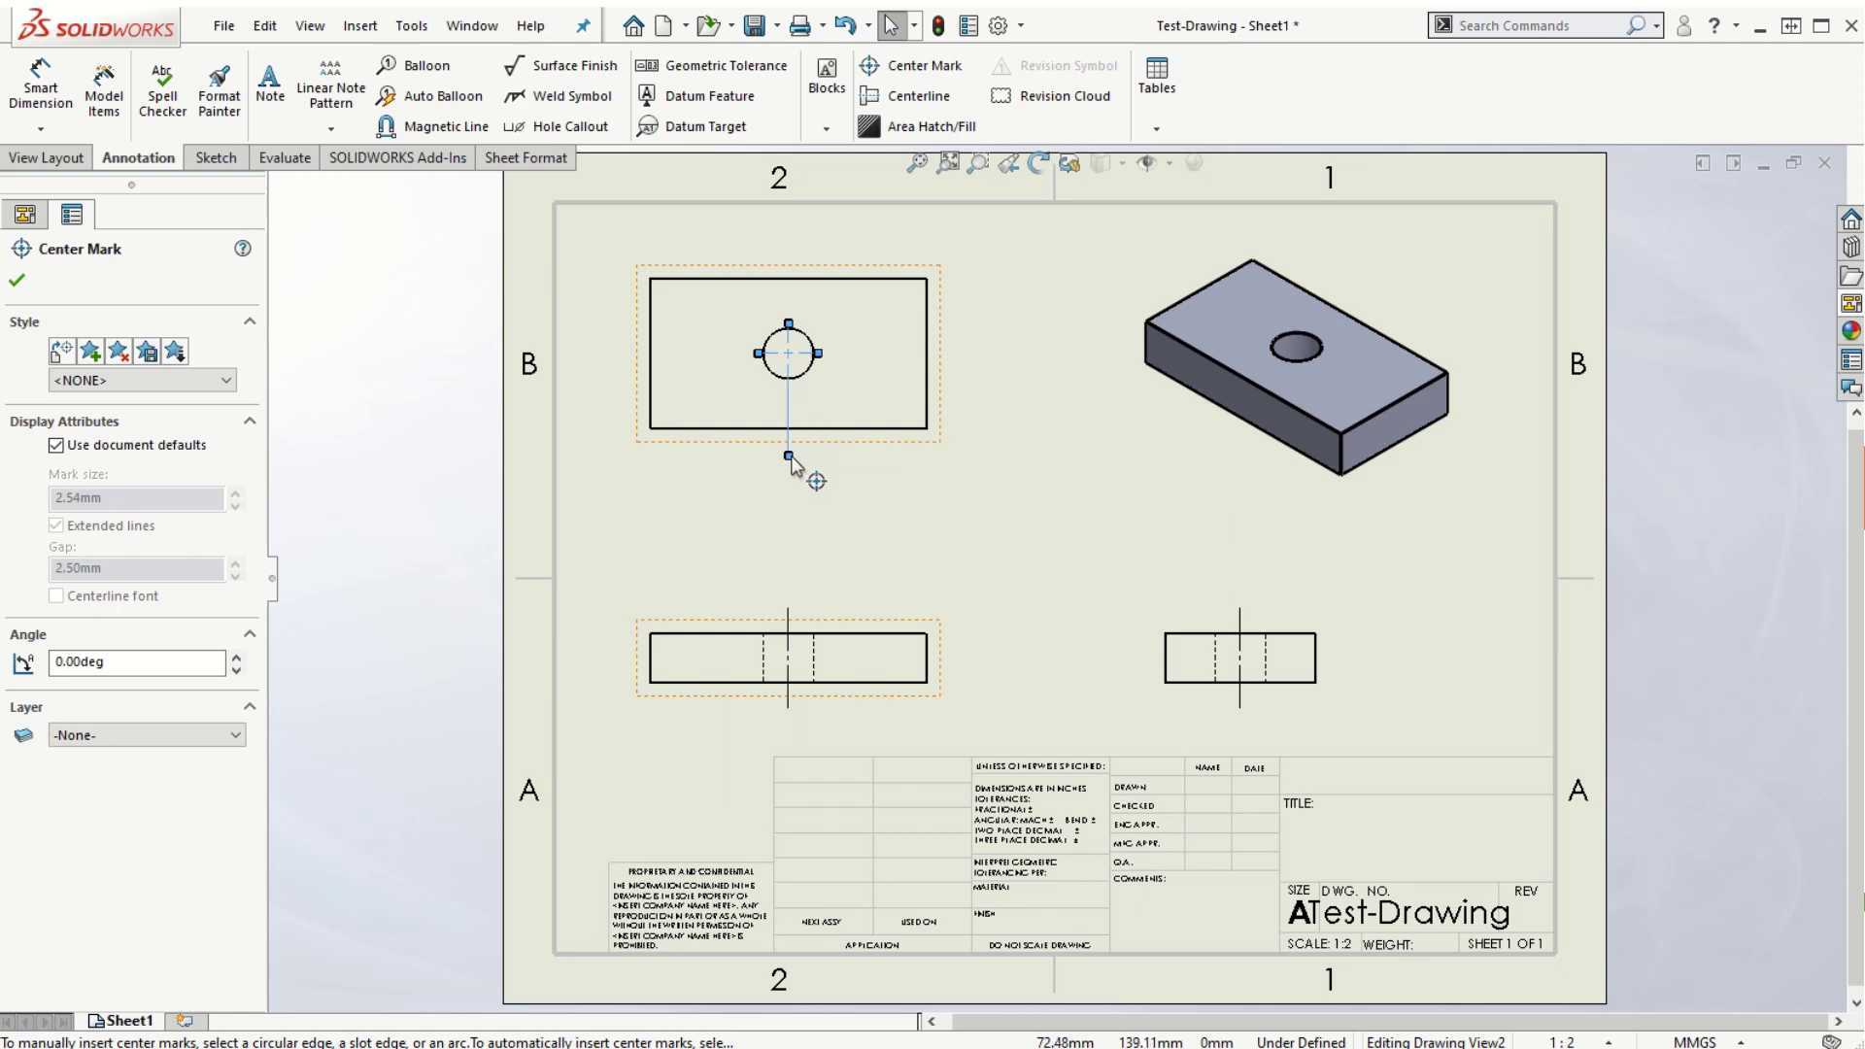
drag(789, 324, 789, 255)
drag(819, 353, 957, 356)
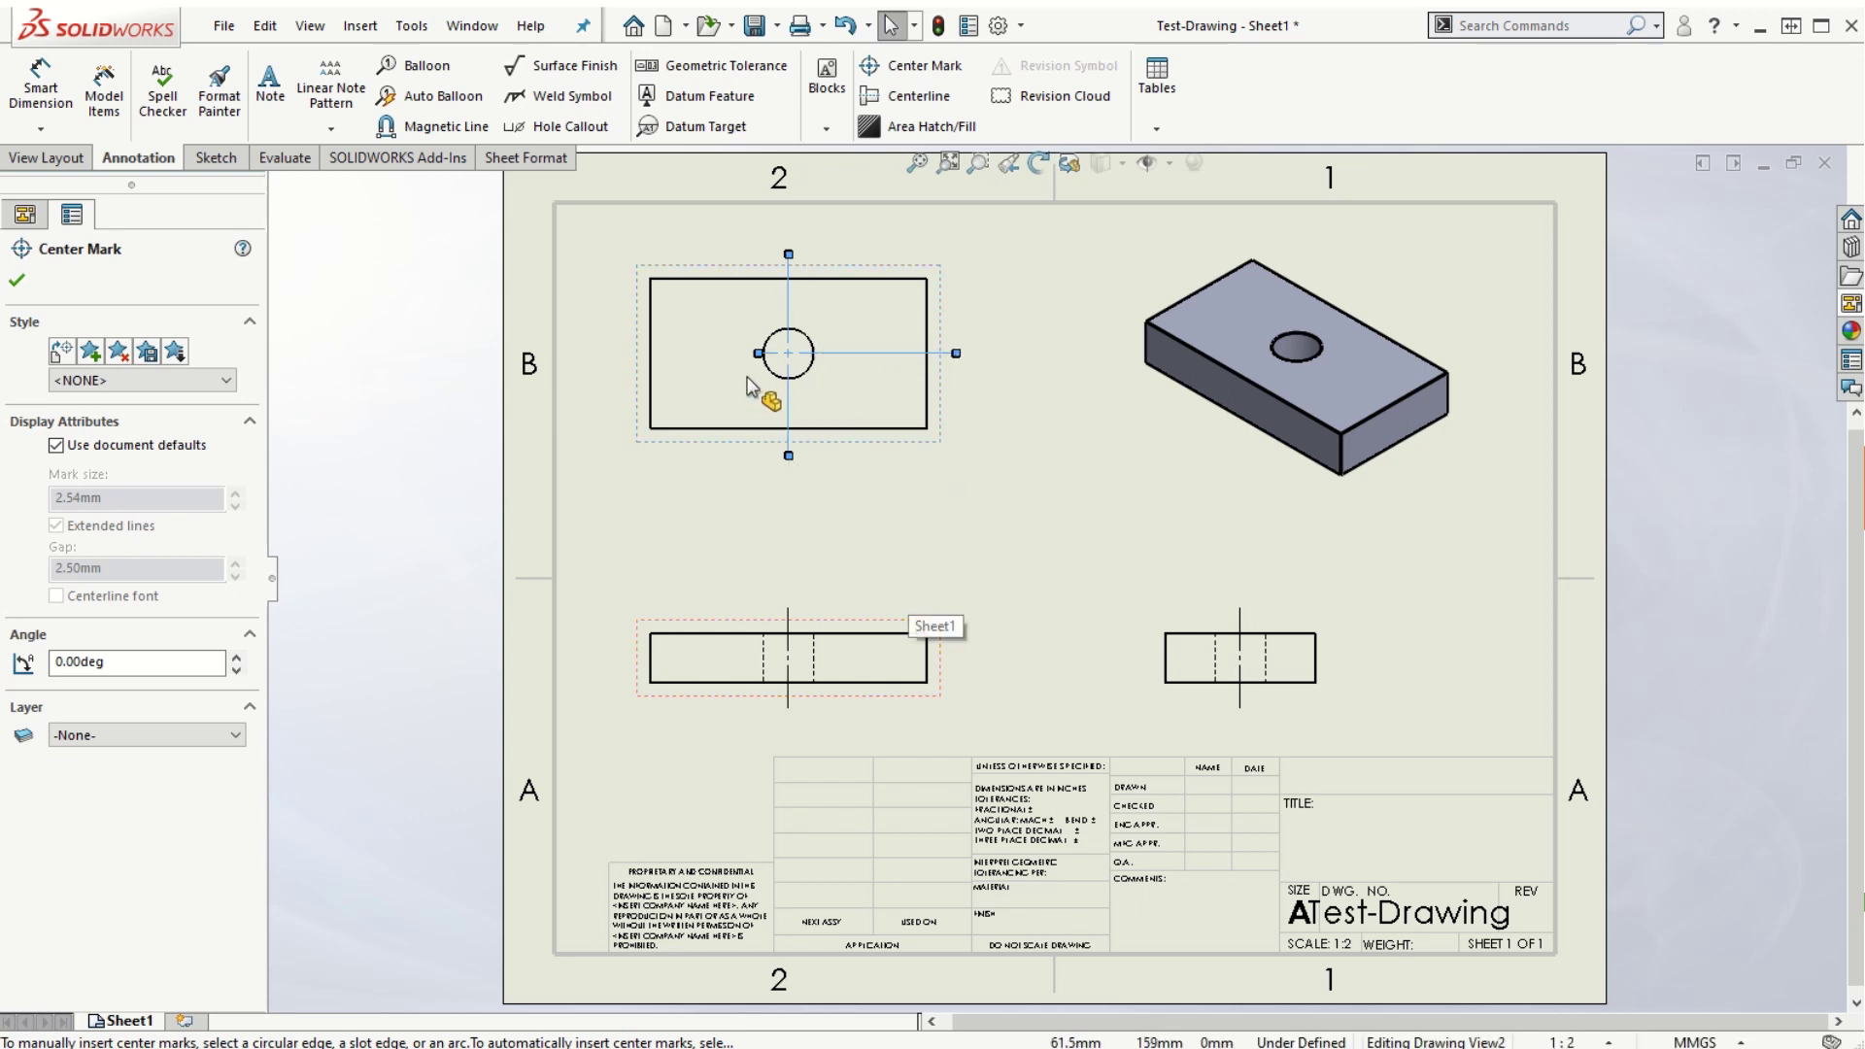
drag(759, 354, 630, 355)
click(18, 280)
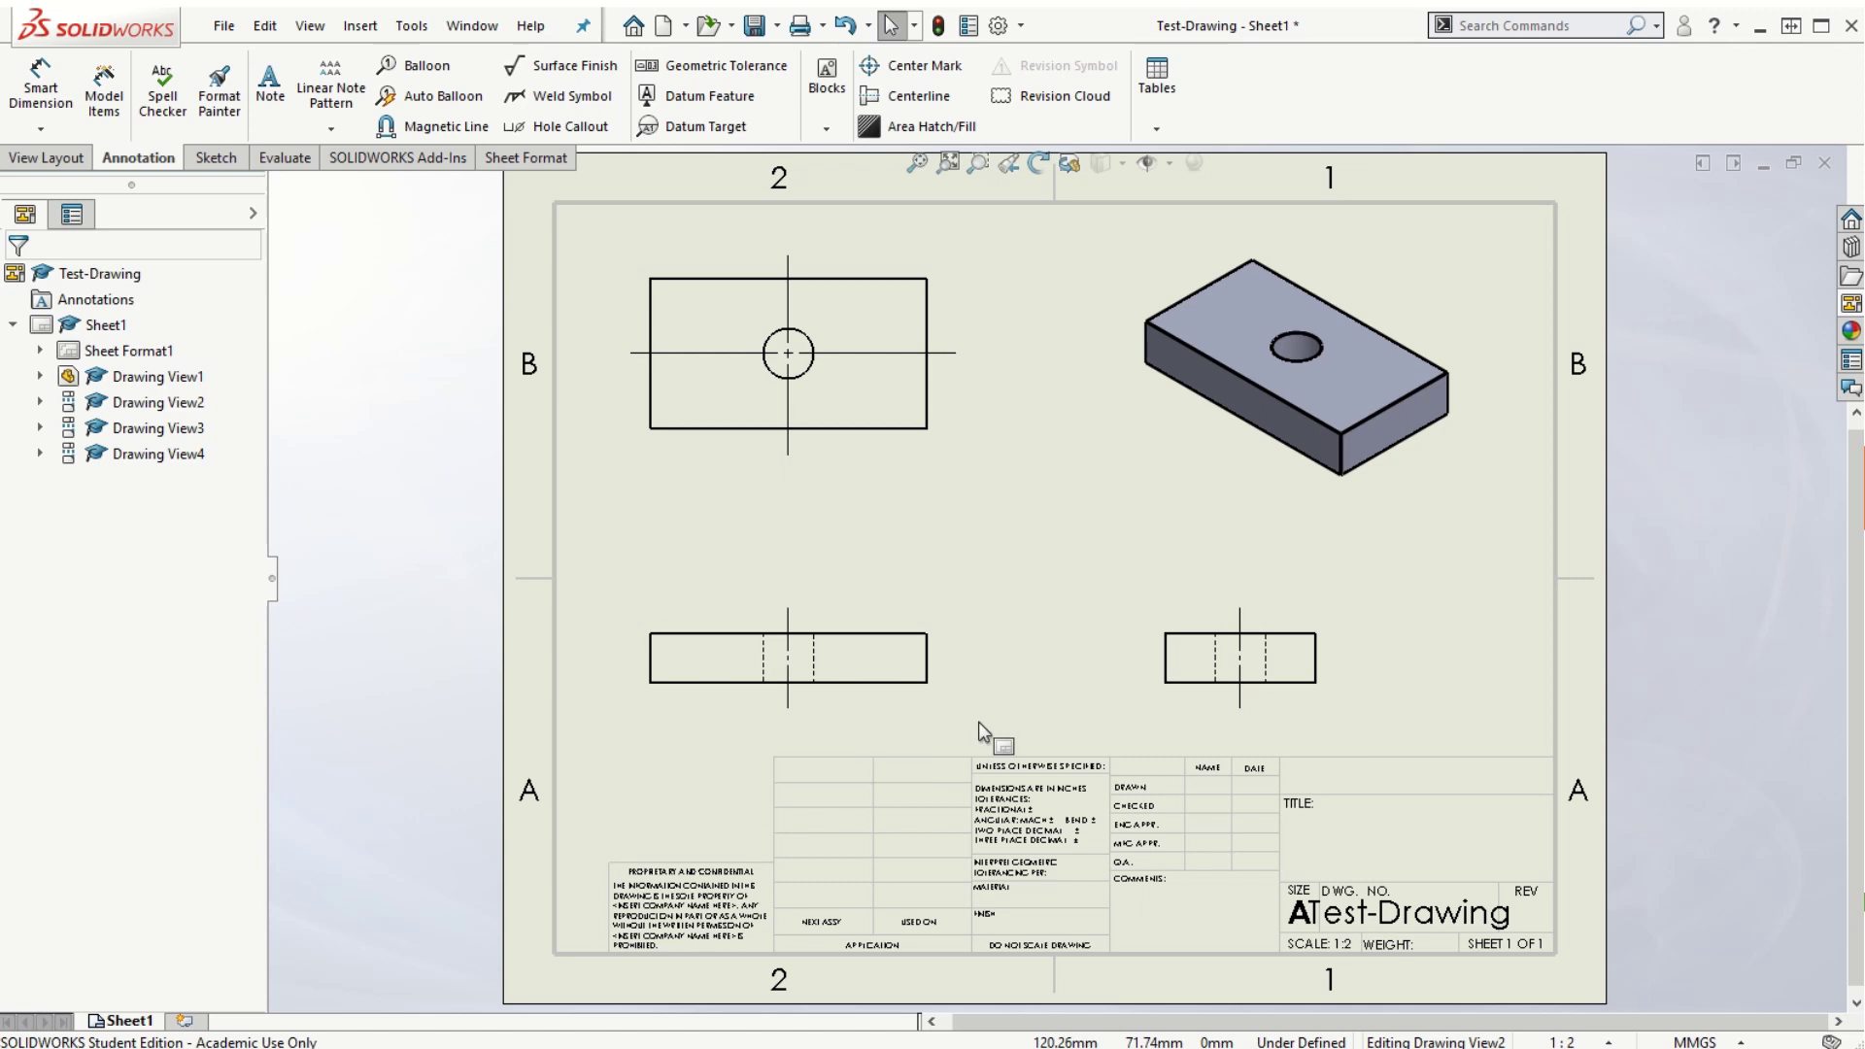
Switch the front view from the sheet scale to a custom scale of 2:3
click(880, 615)
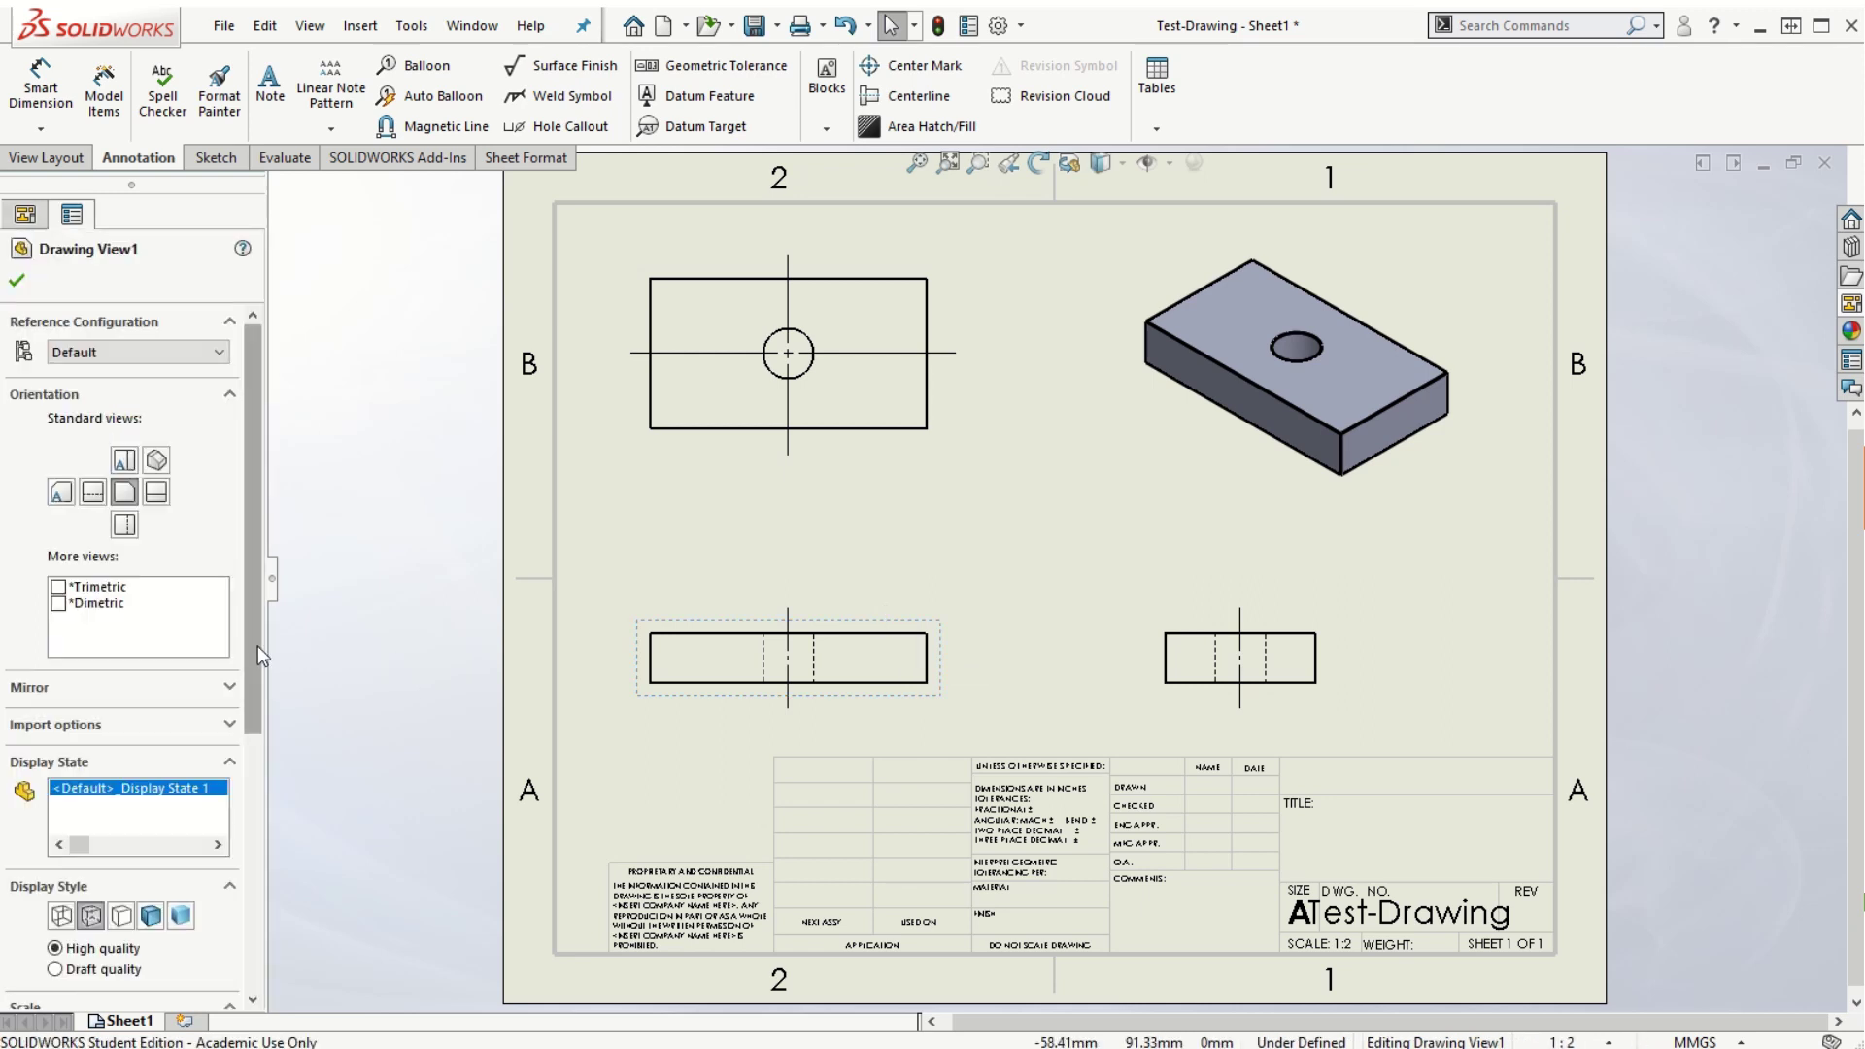
drag(259, 645, 246, 849)
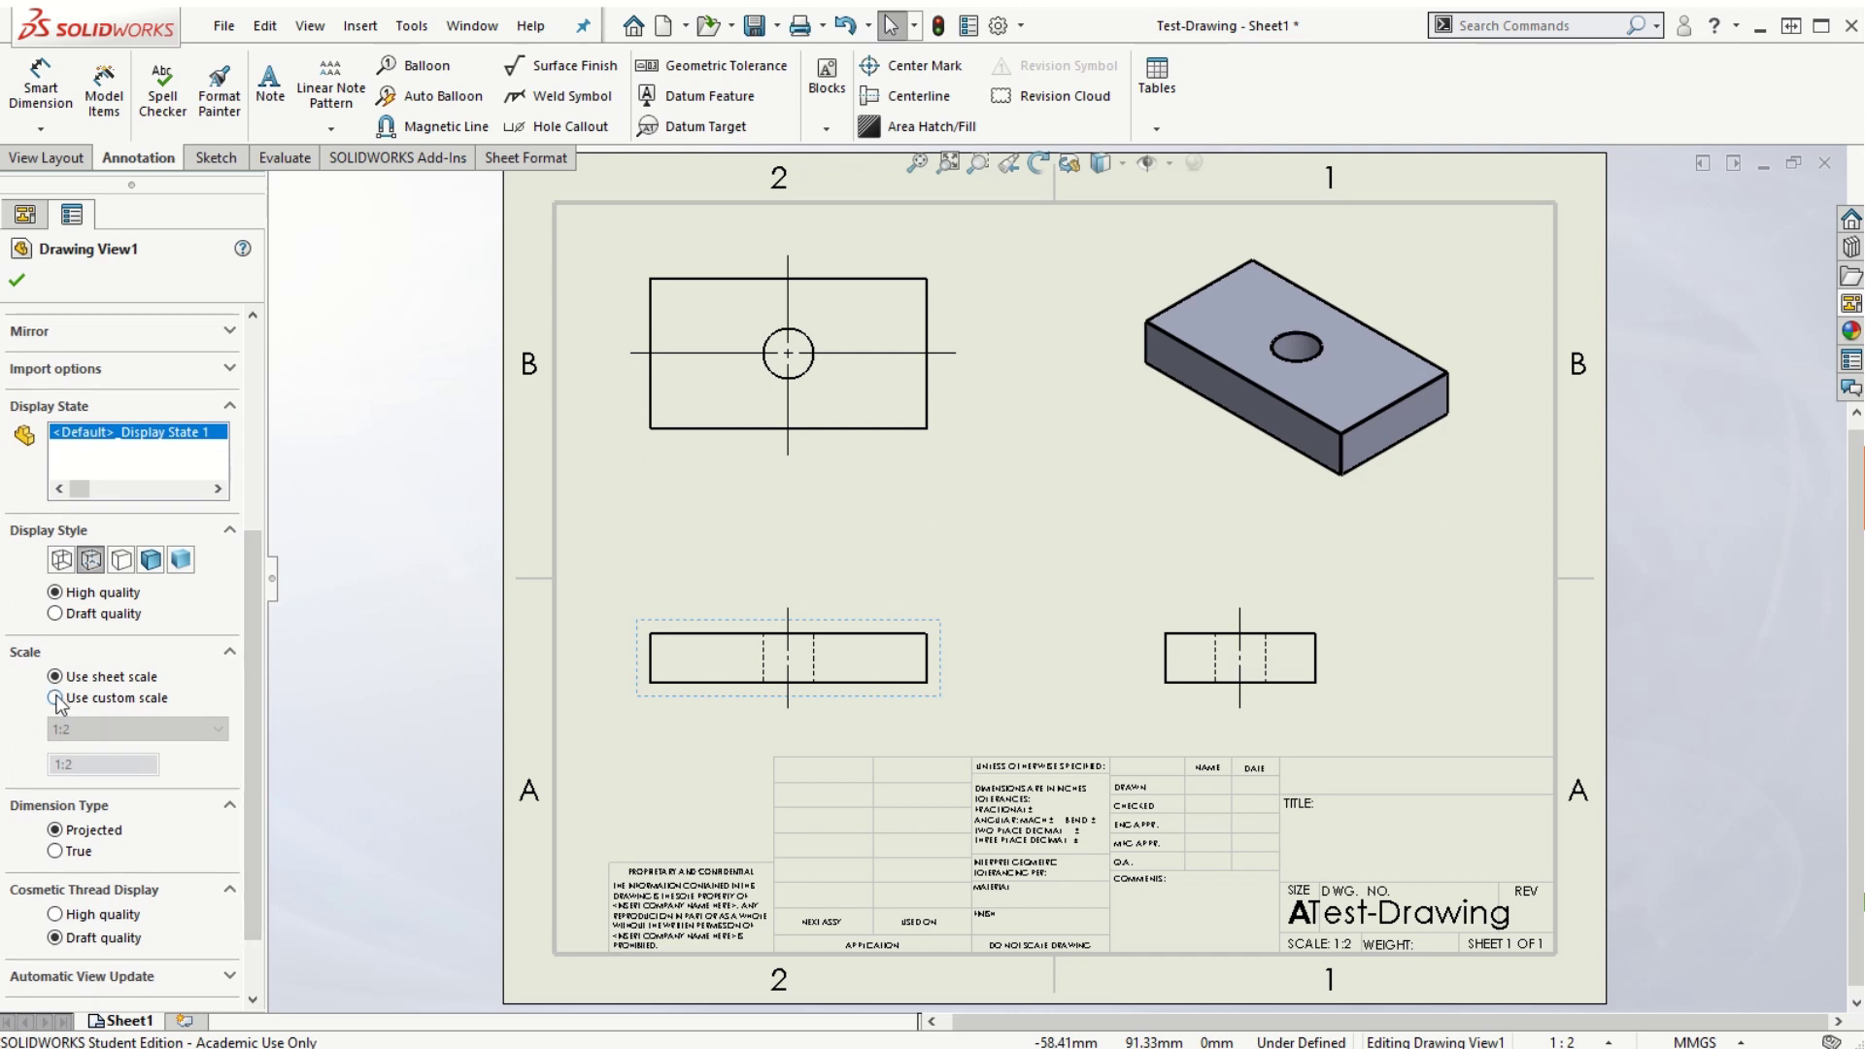
click(55, 698)
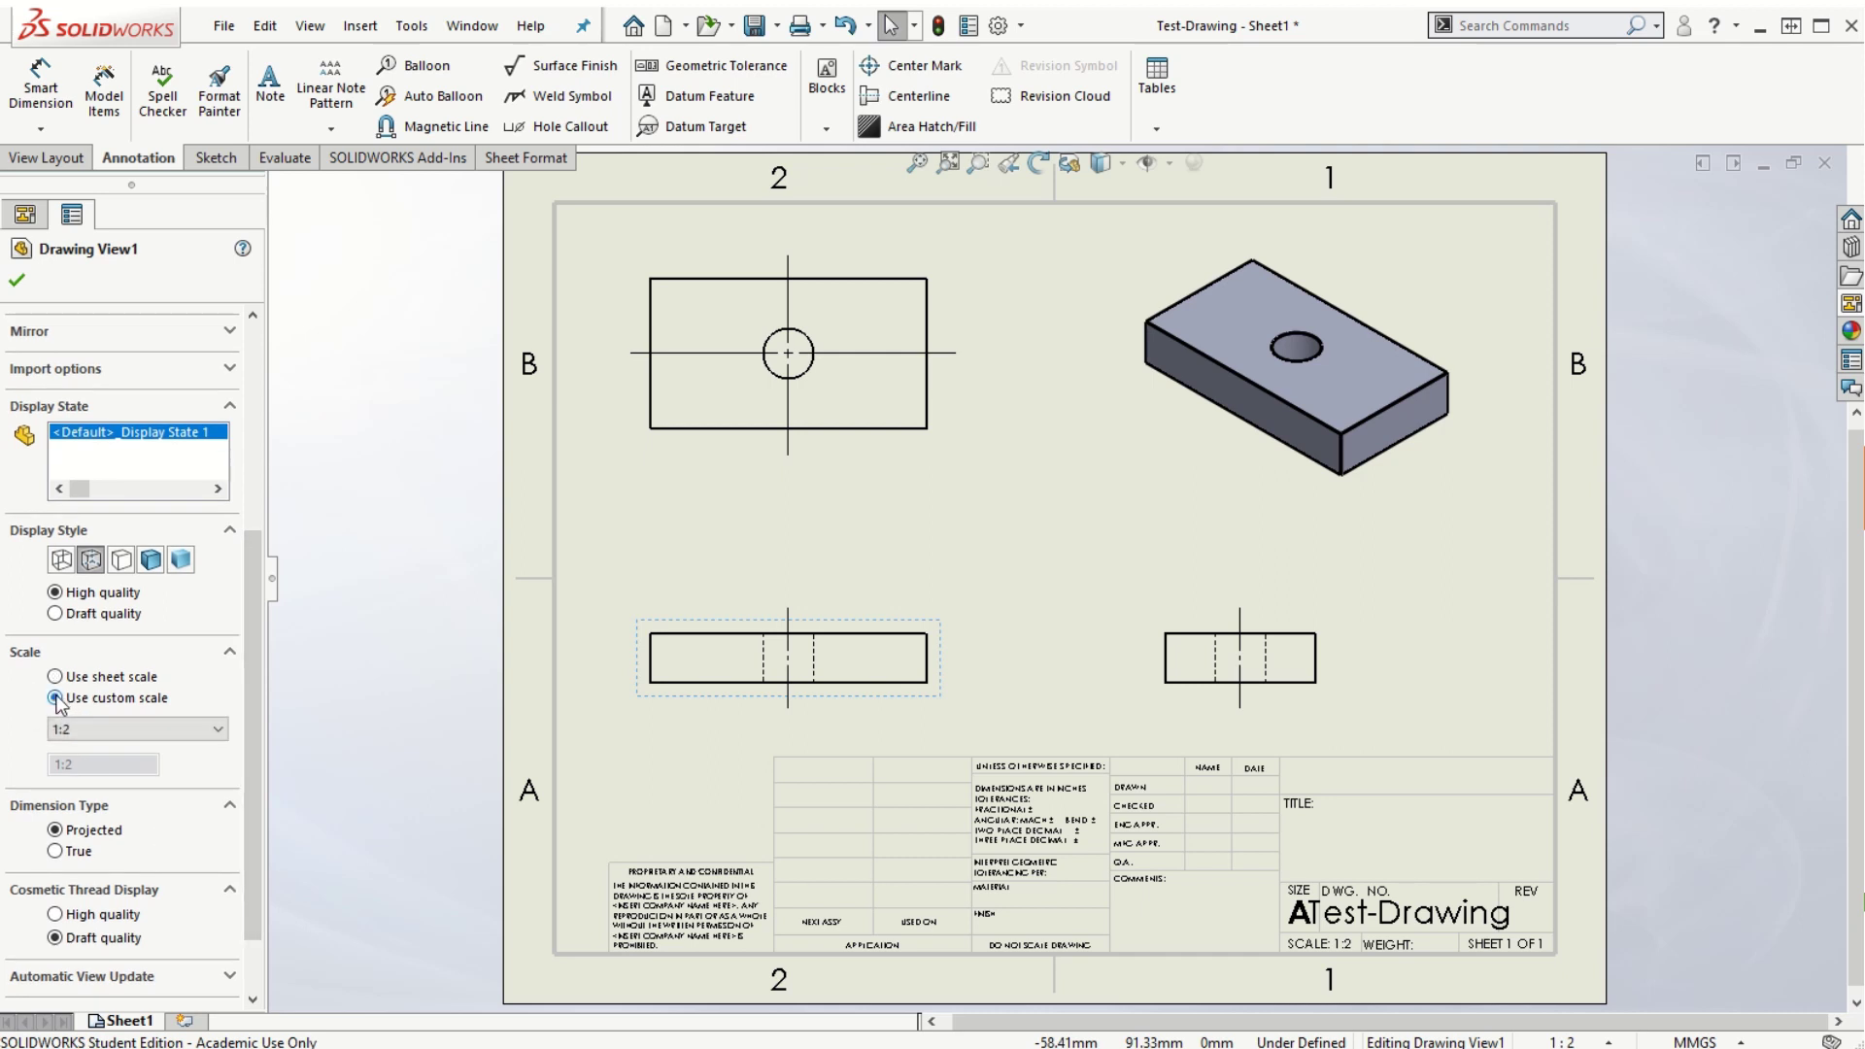
click(106, 730)
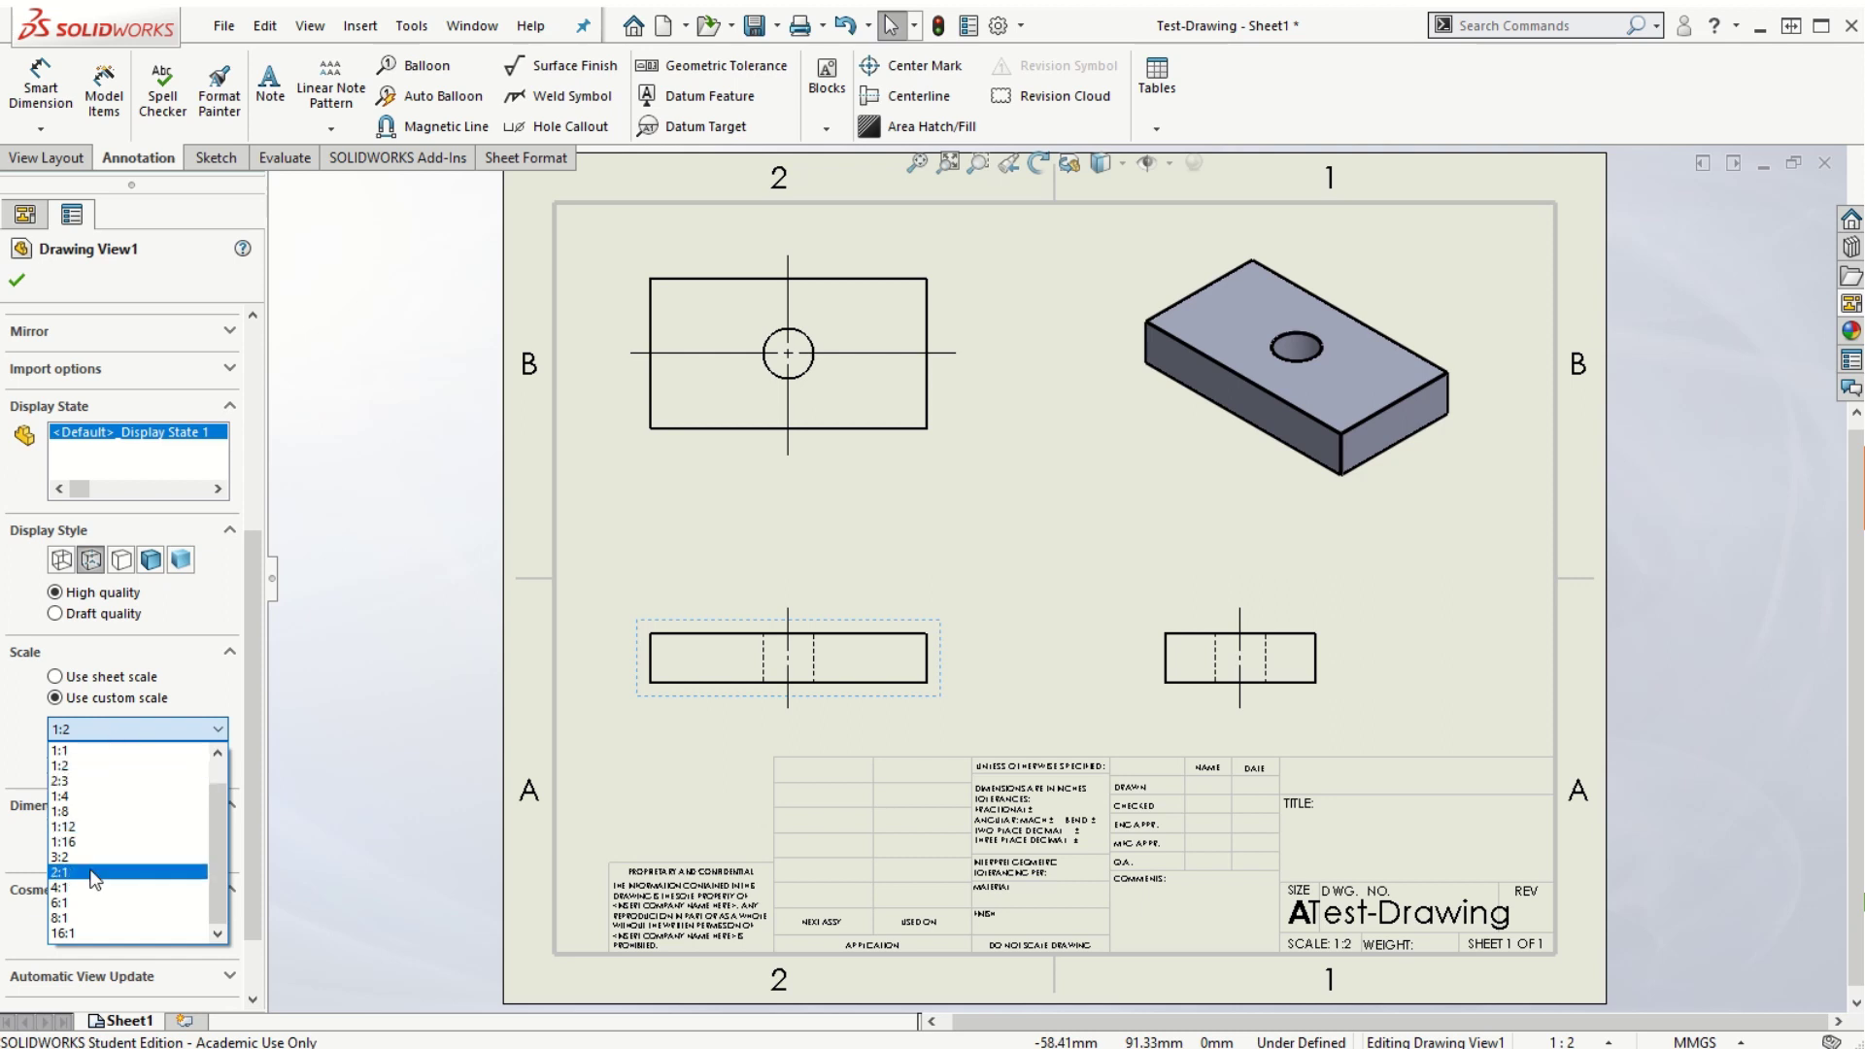
click(126, 781)
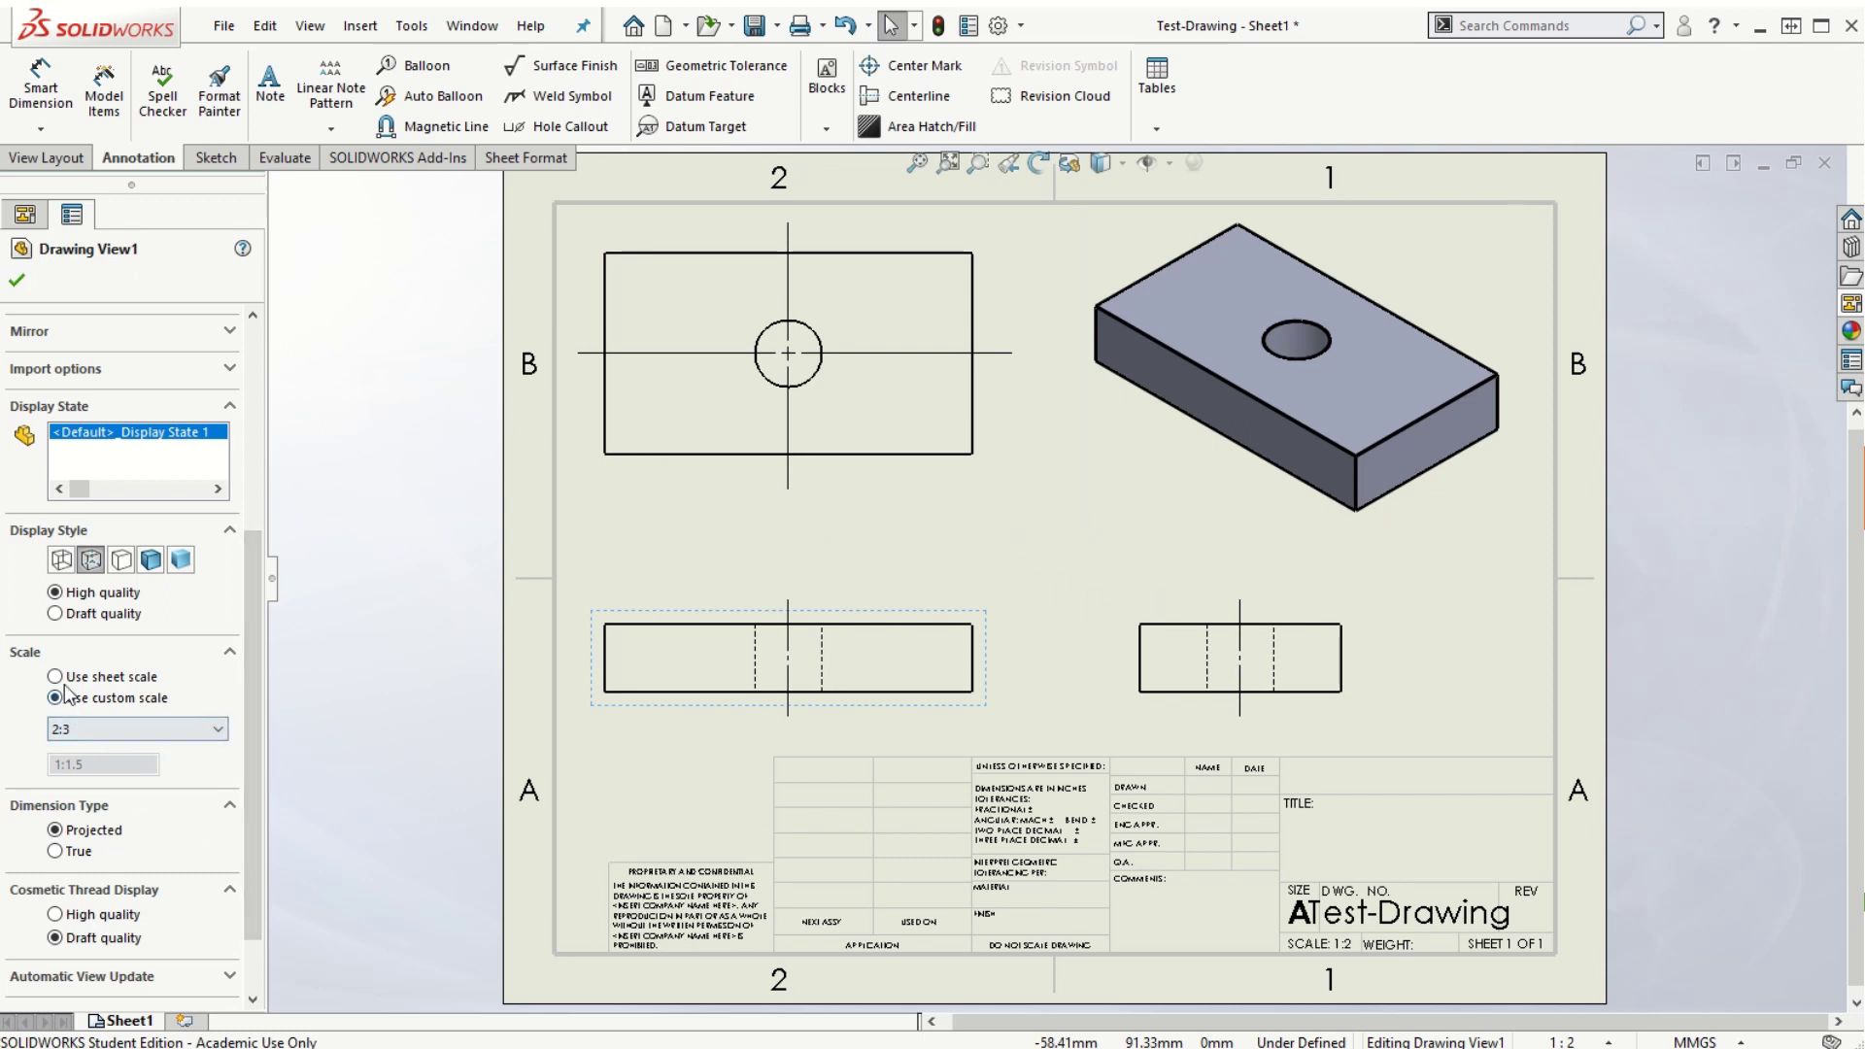
Try the custom scales 1:8 and 1:2 on the front view
click(146, 728)
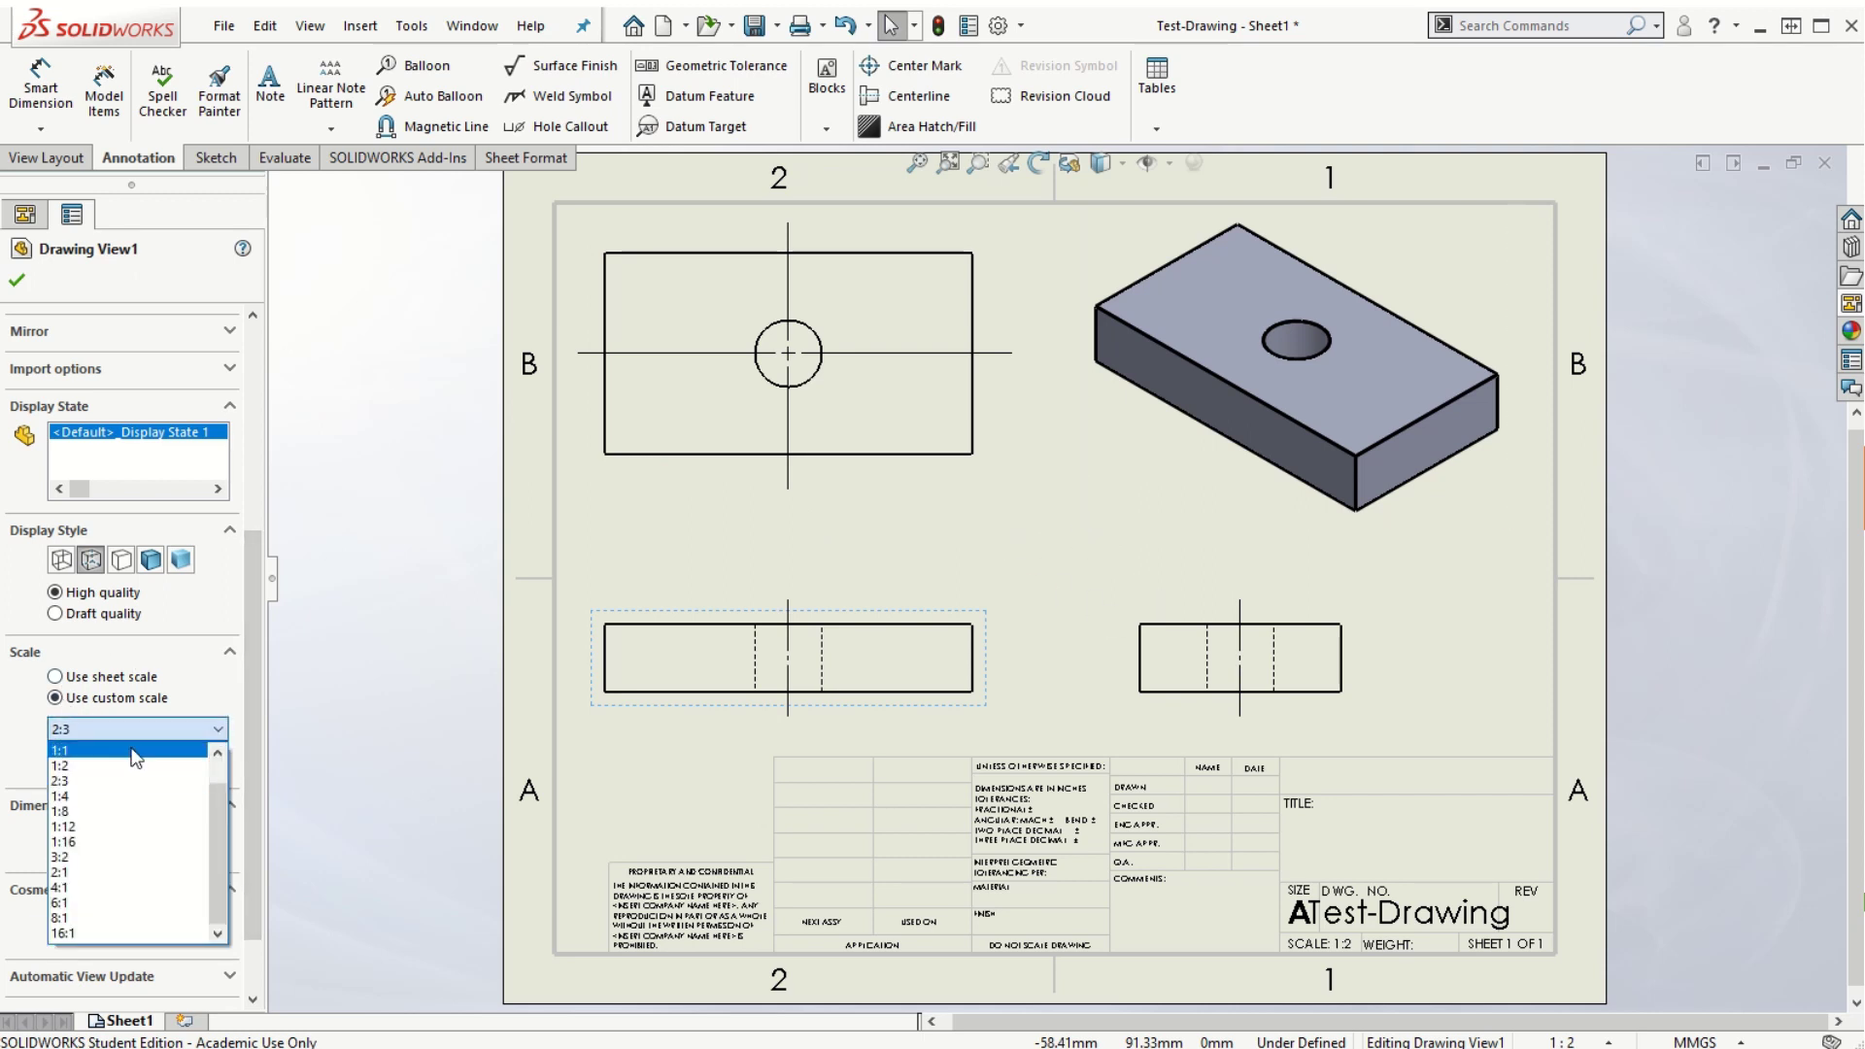
click(112, 811)
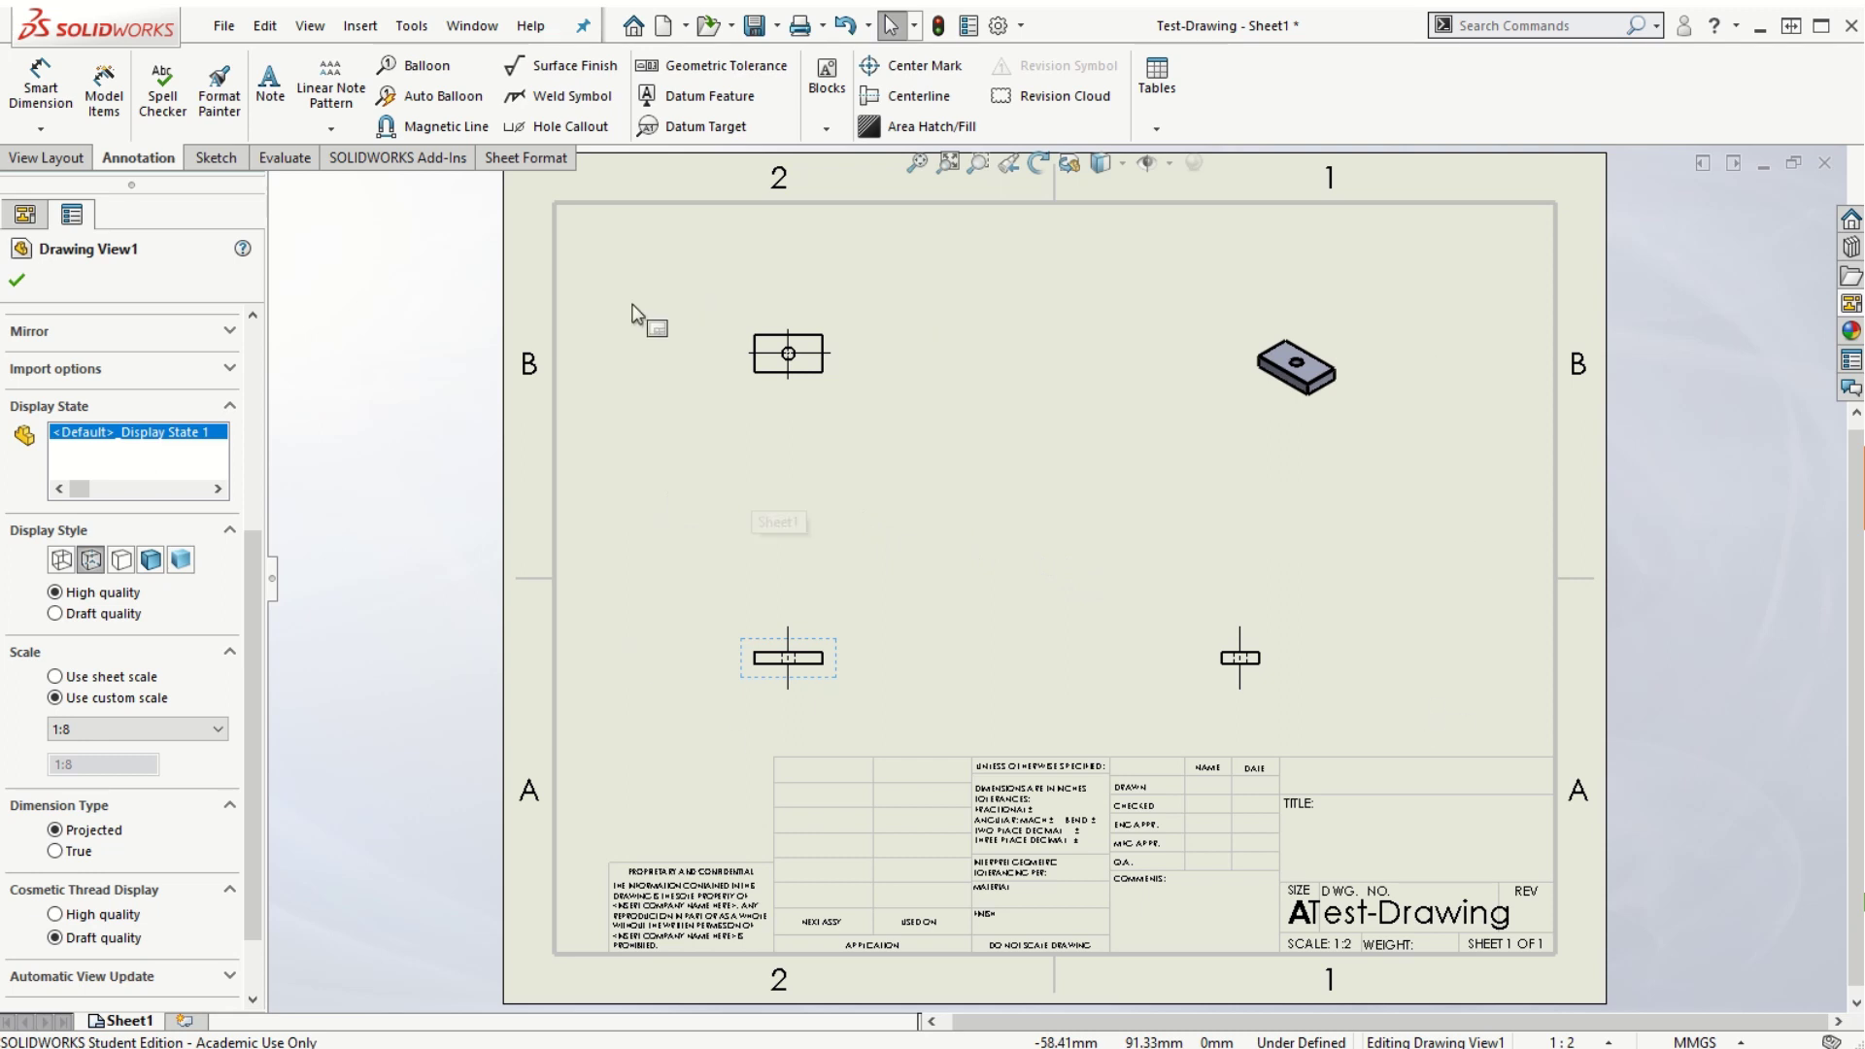
click(178, 727)
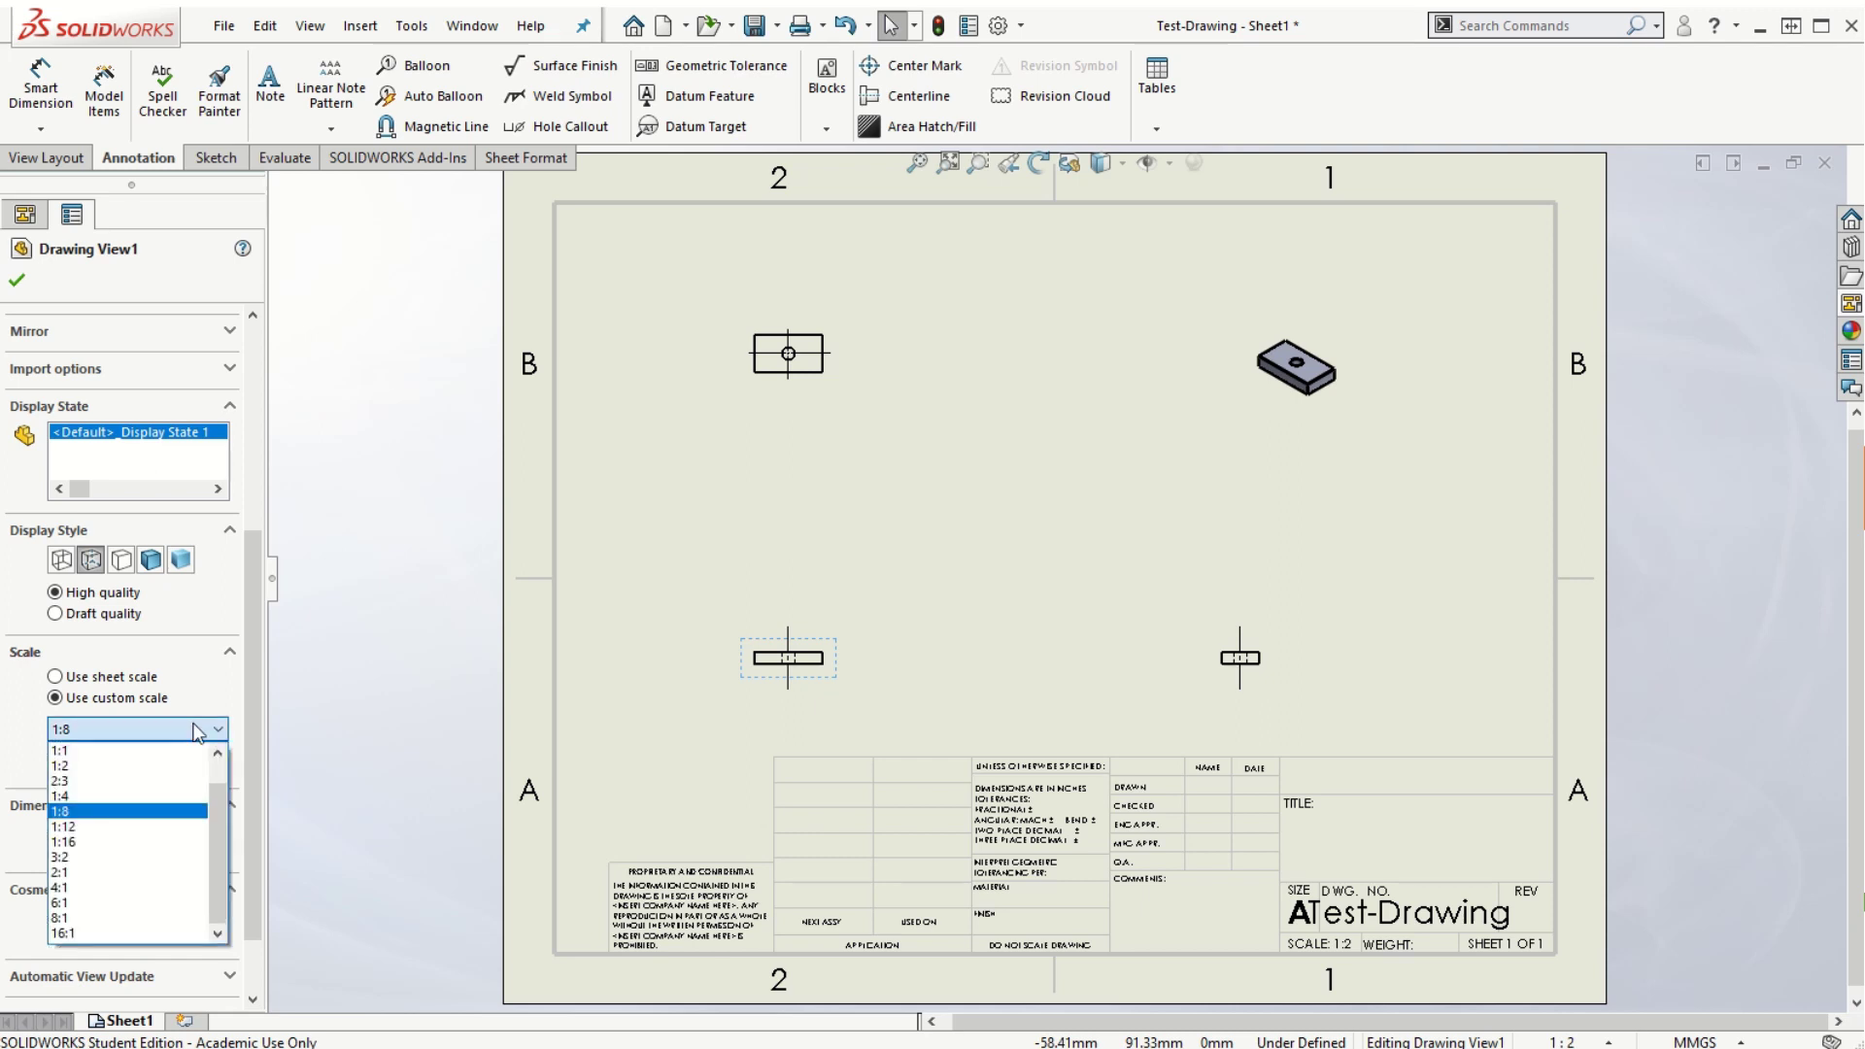
click(133, 767)
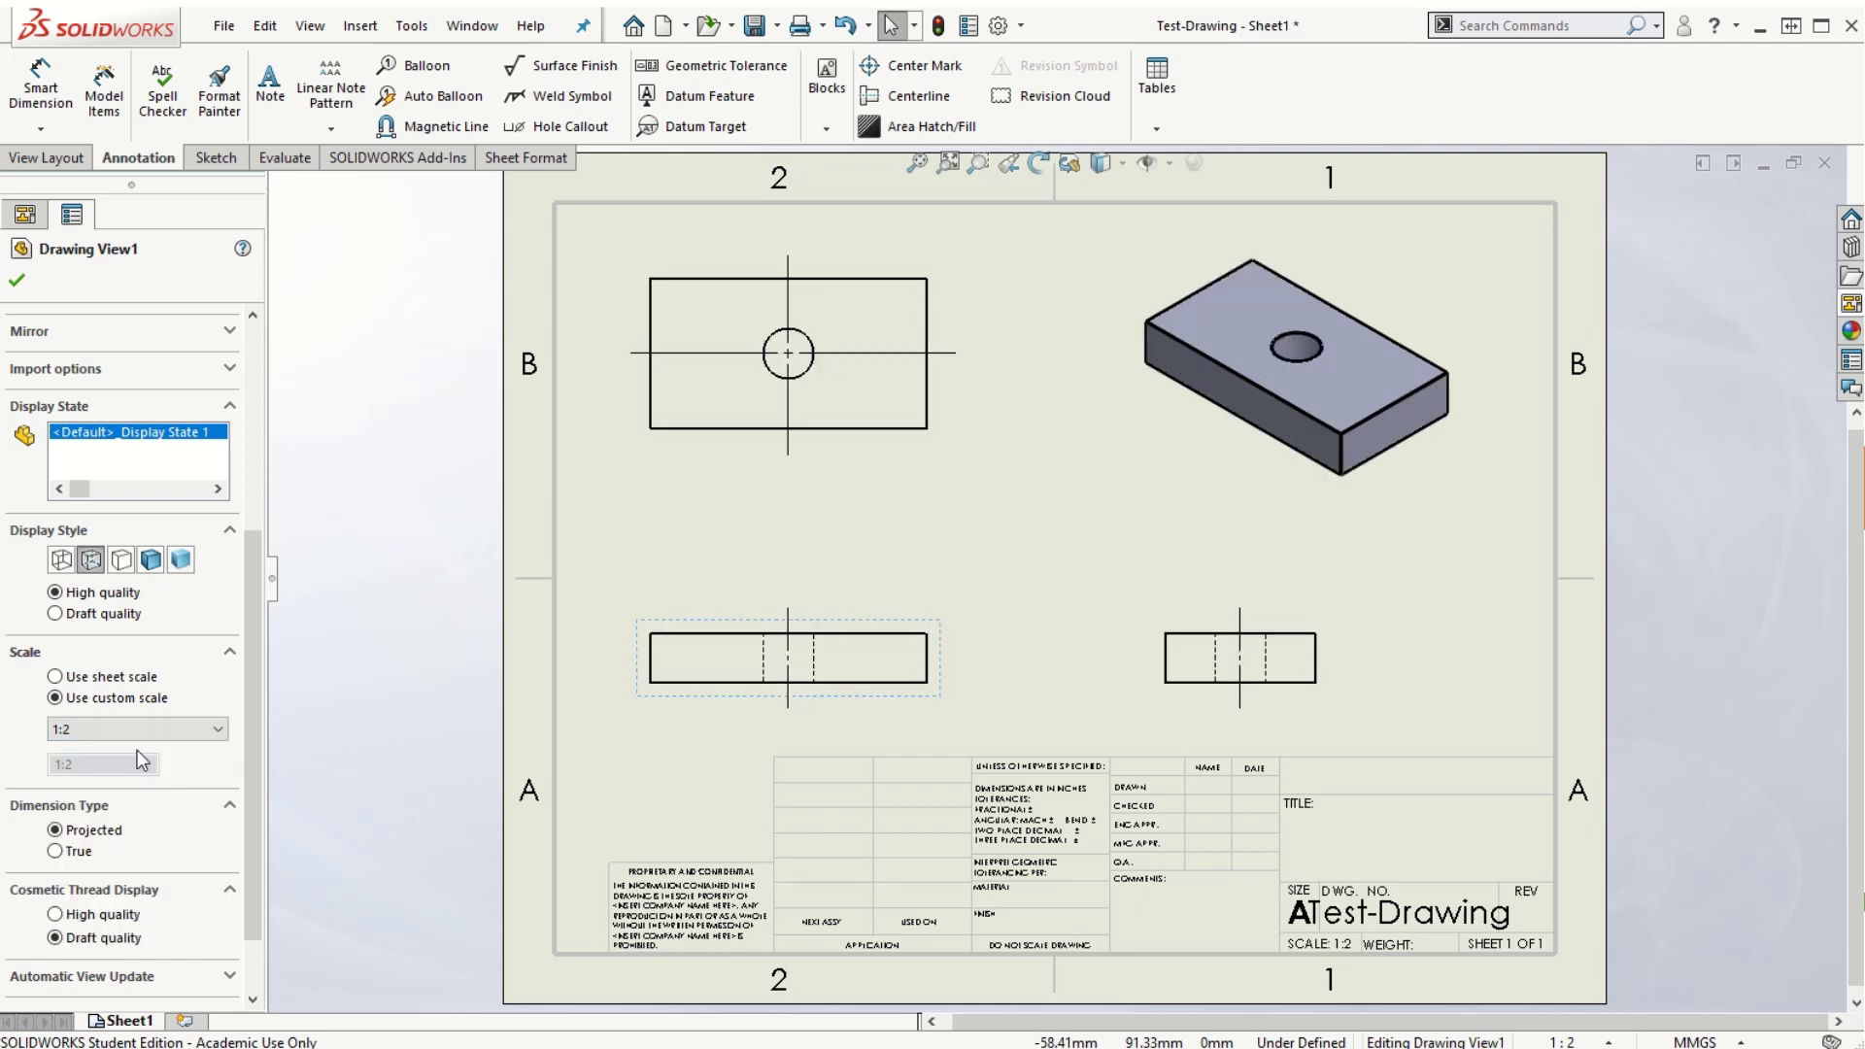
Return the front view's custom scale to 2:3 and accept the view settings
click(162, 730)
click(117, 781)
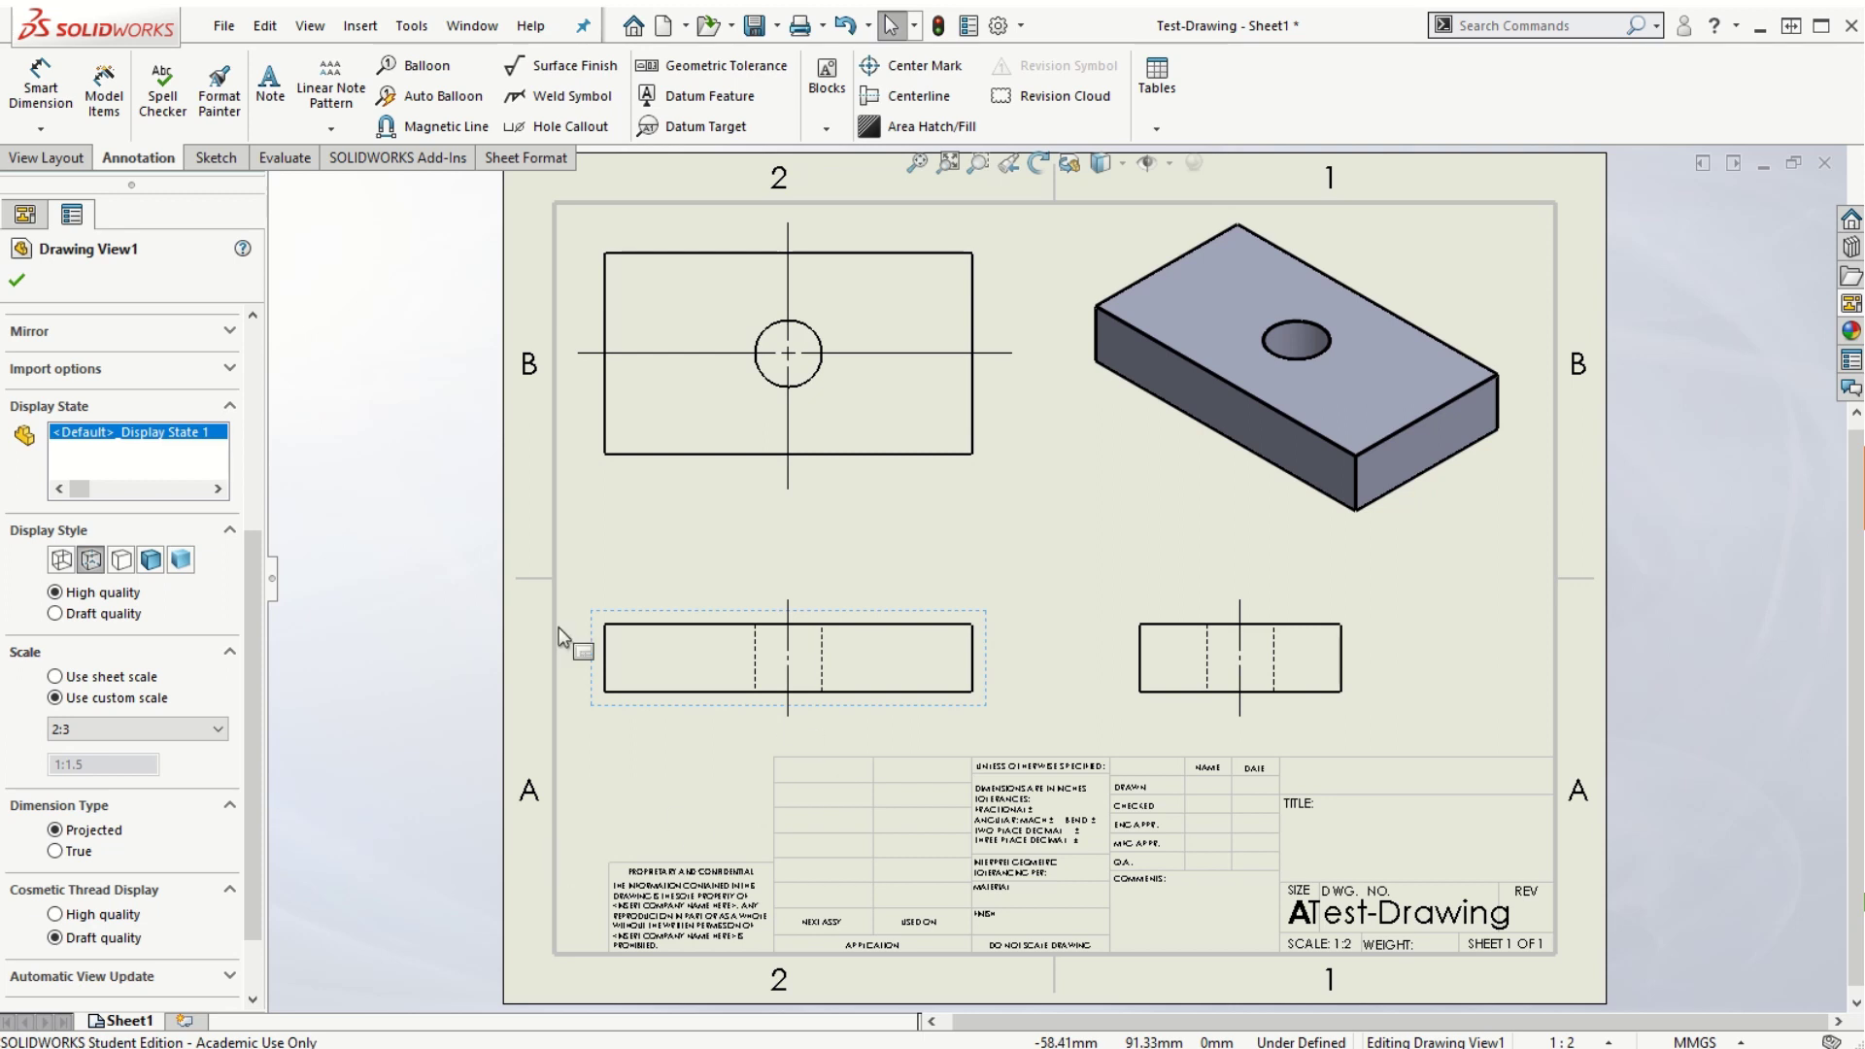
click(16, 282)
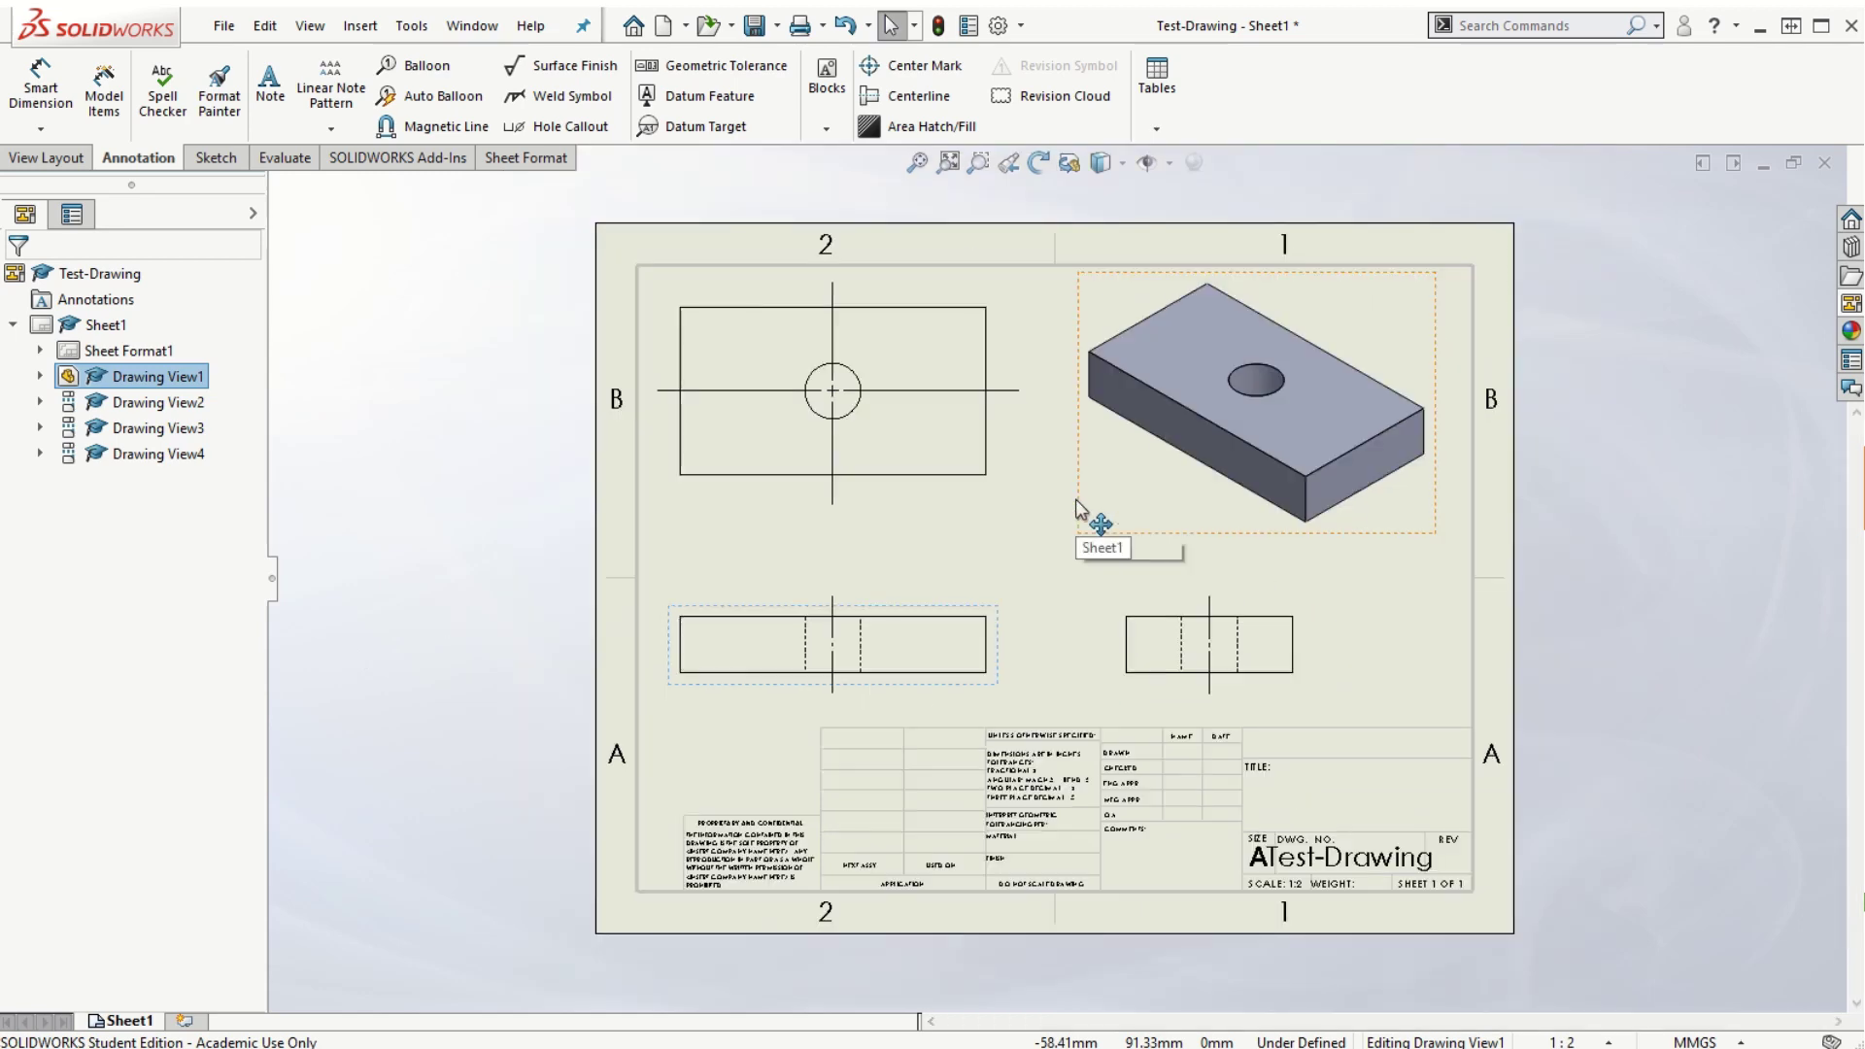
Dimension the block's length along the lower edge of the top view, placing the dimension below the view
key(f)
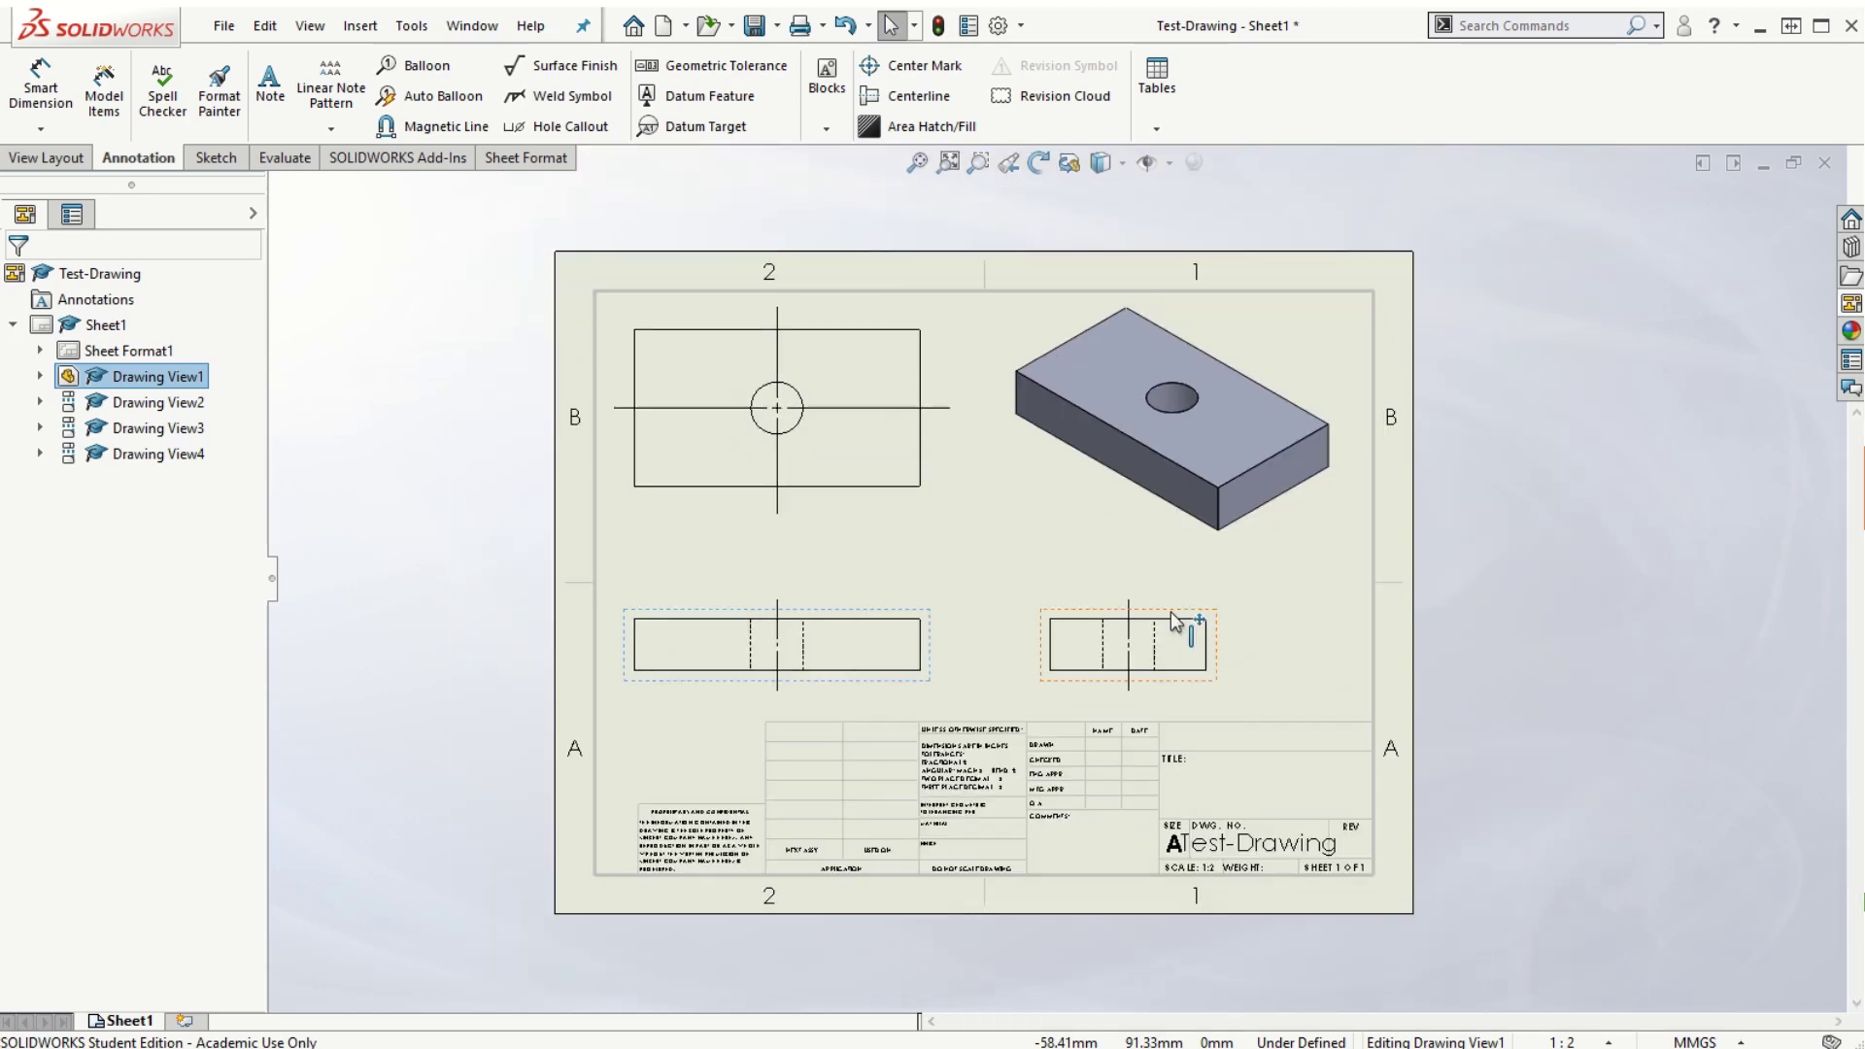
scroll(1473, 592, down, 1)
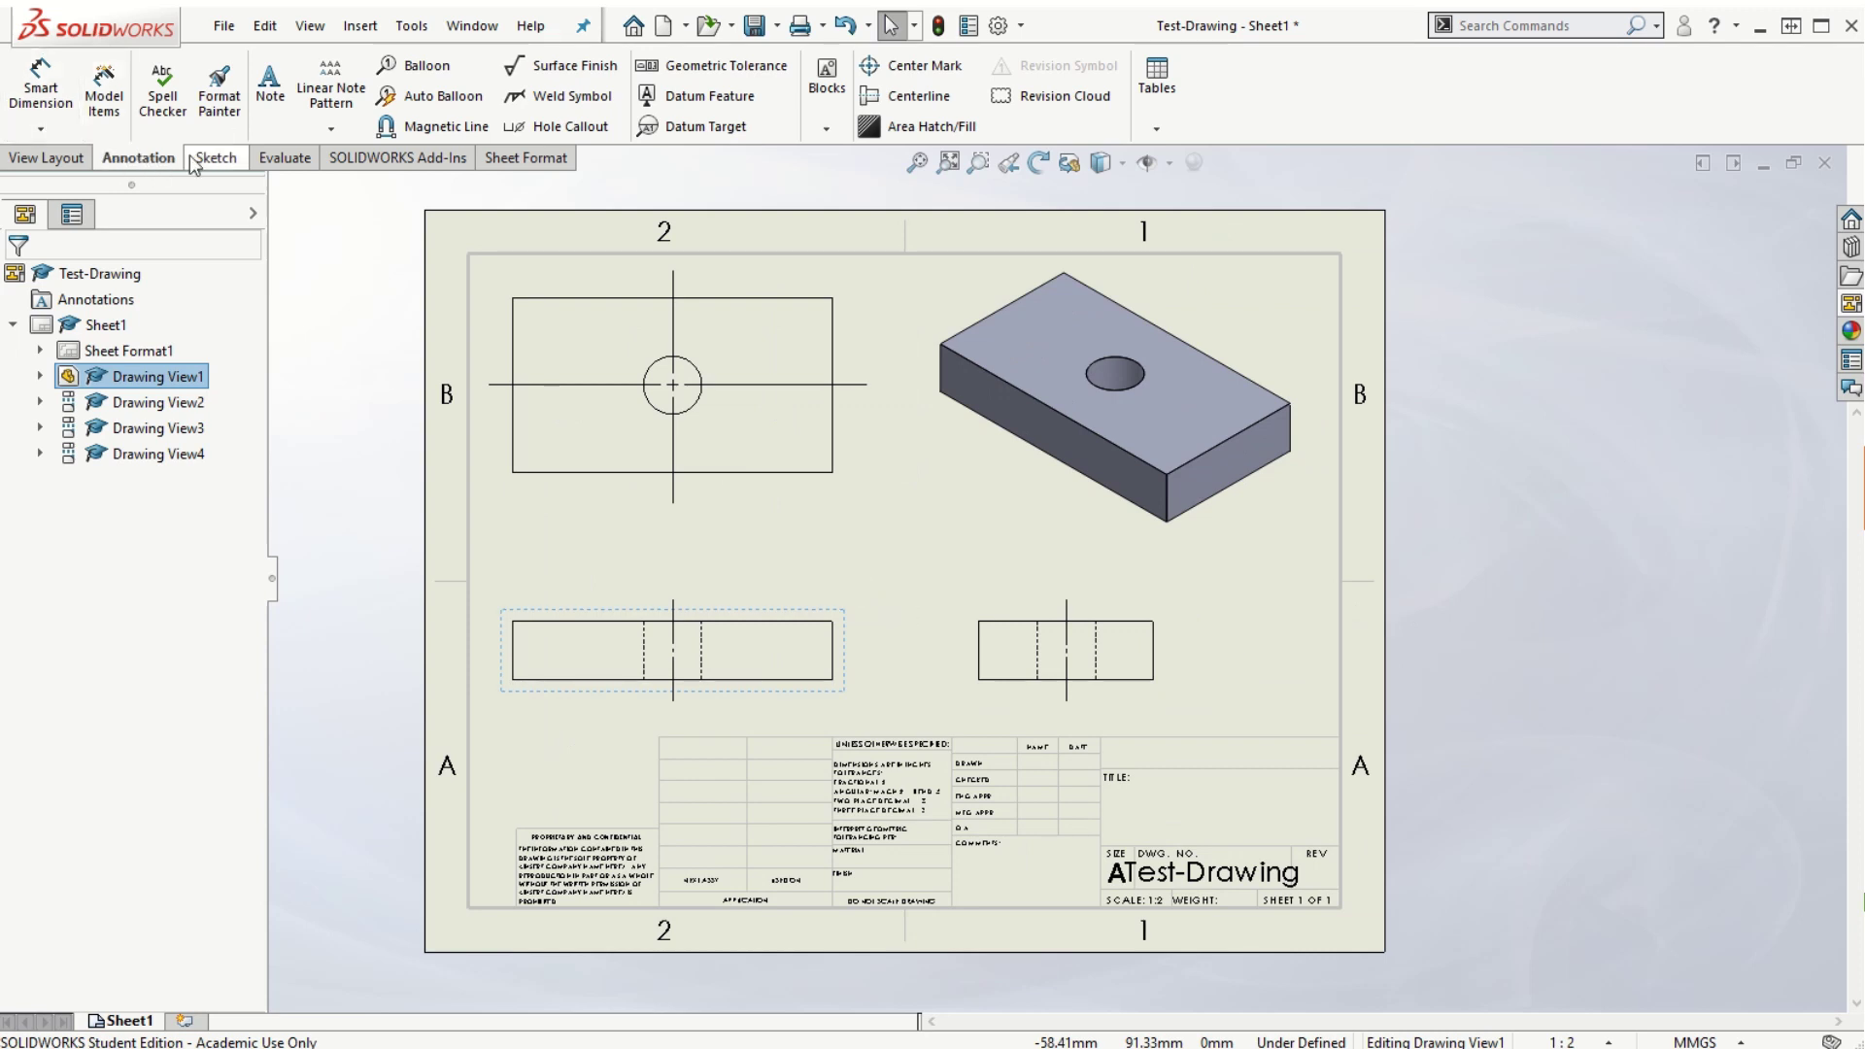
click(41, 89)
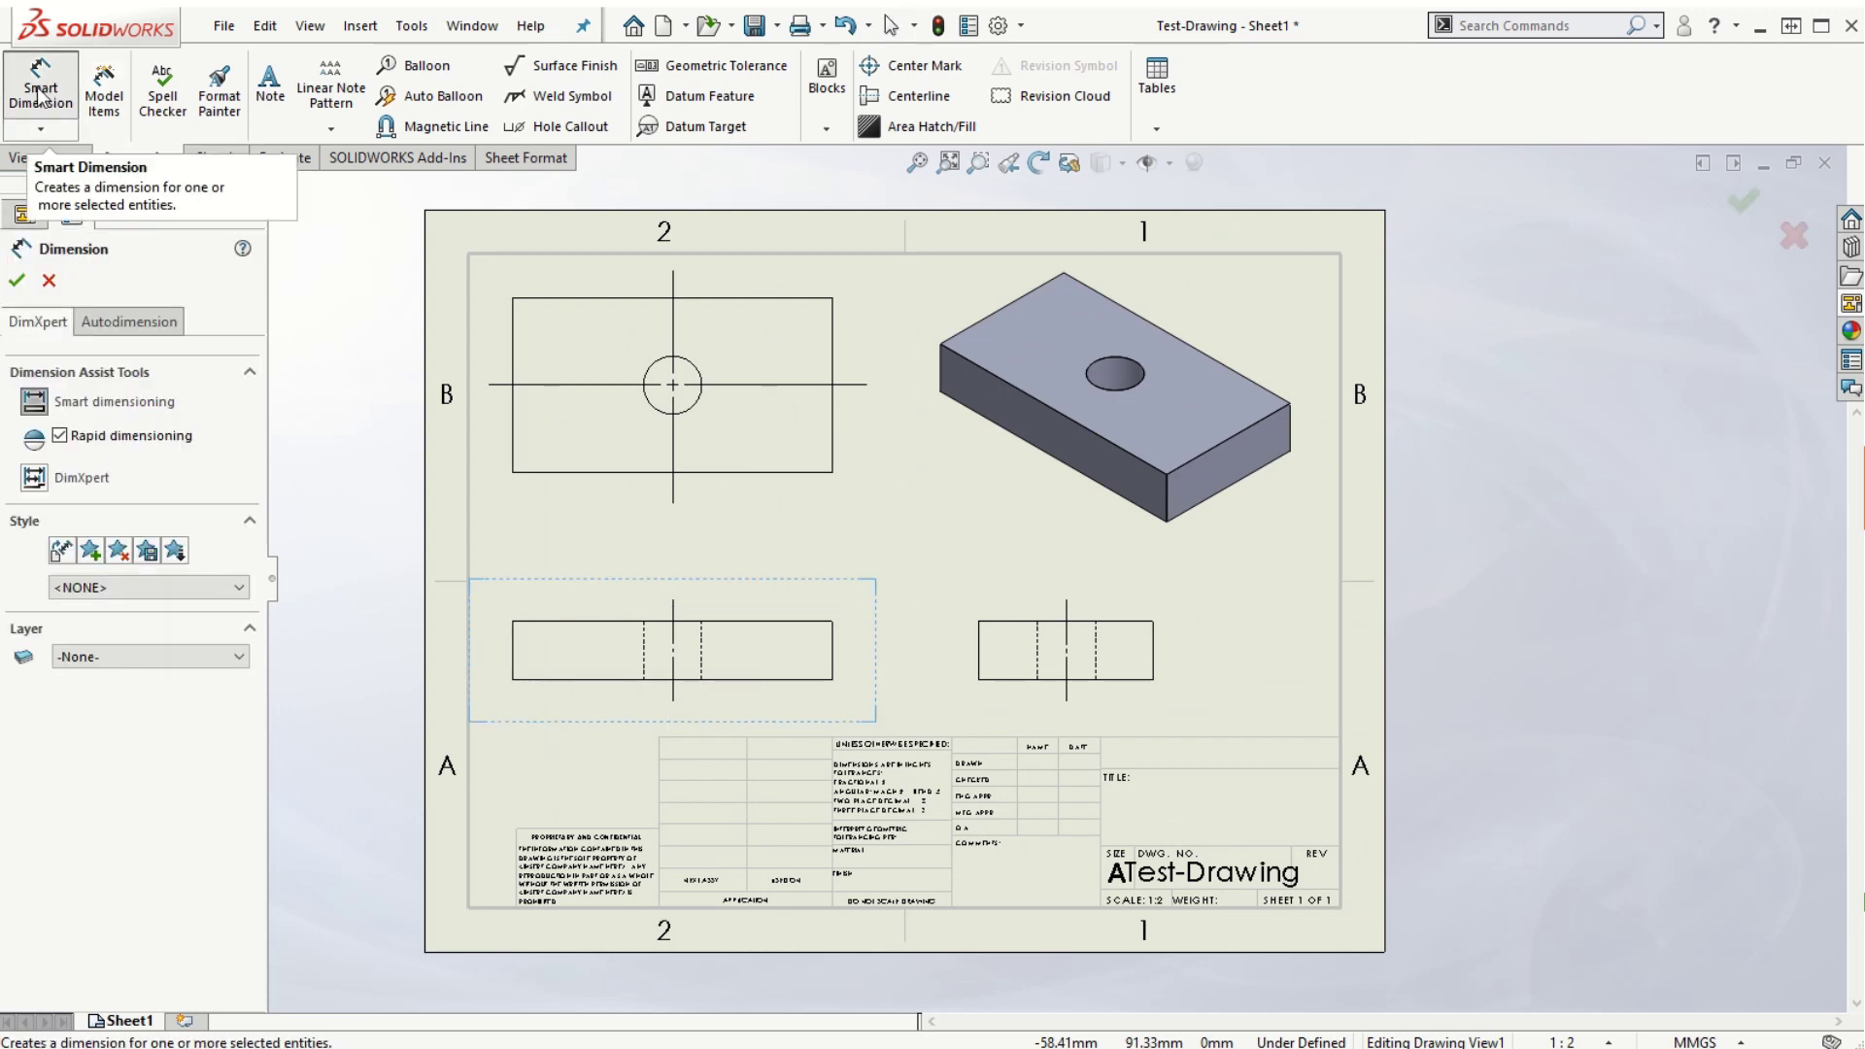
click(728, 472)
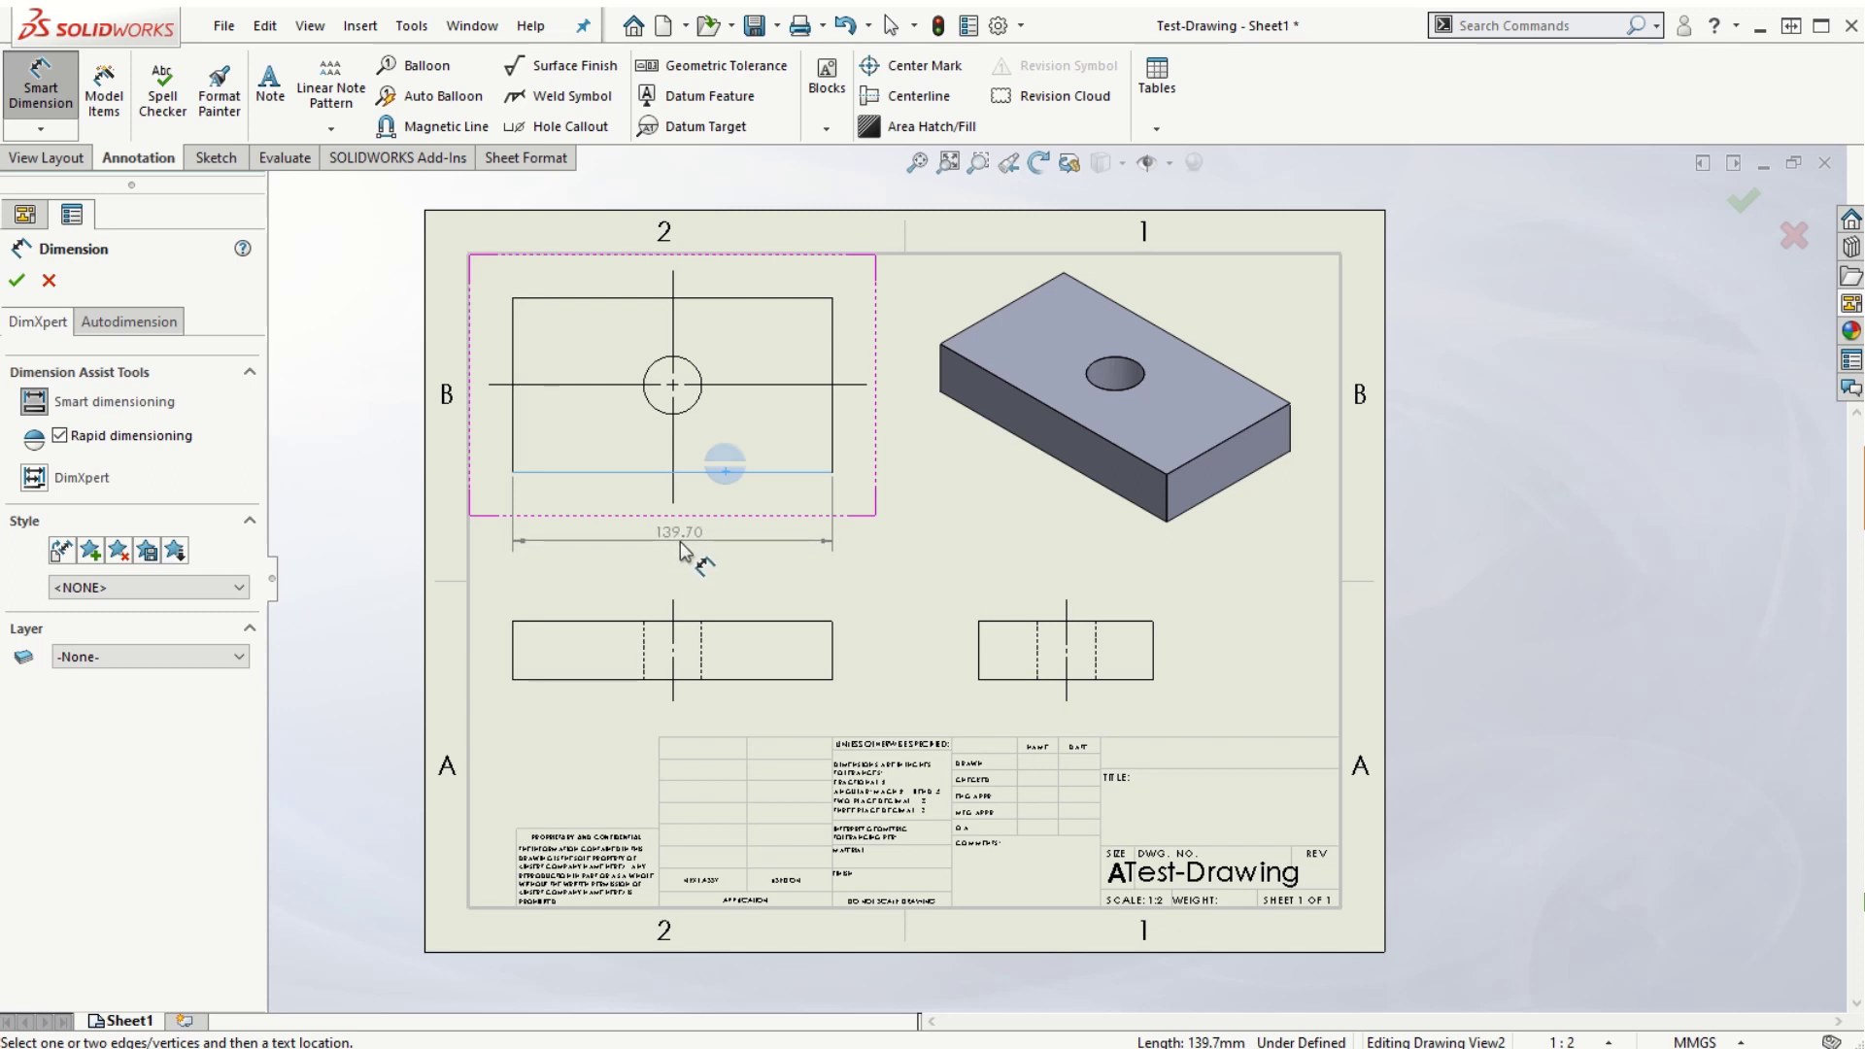
click(677, 540)
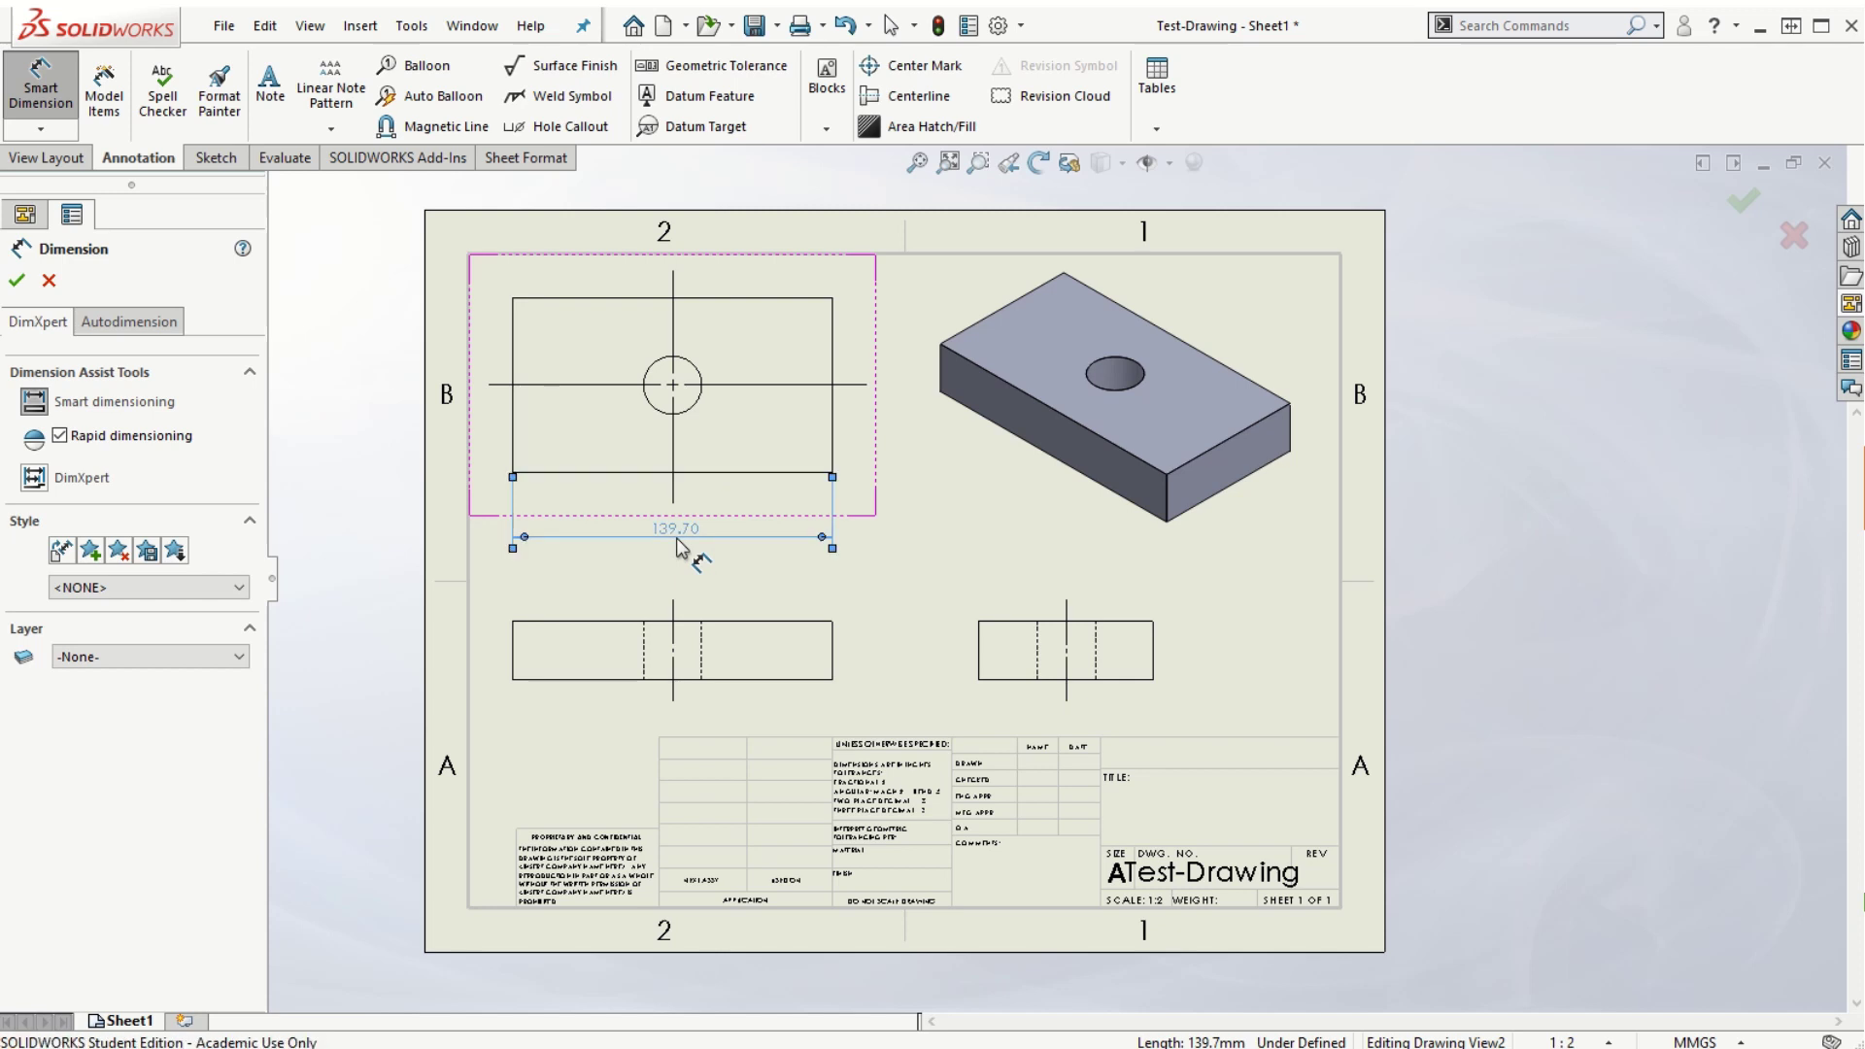
key(Escape)
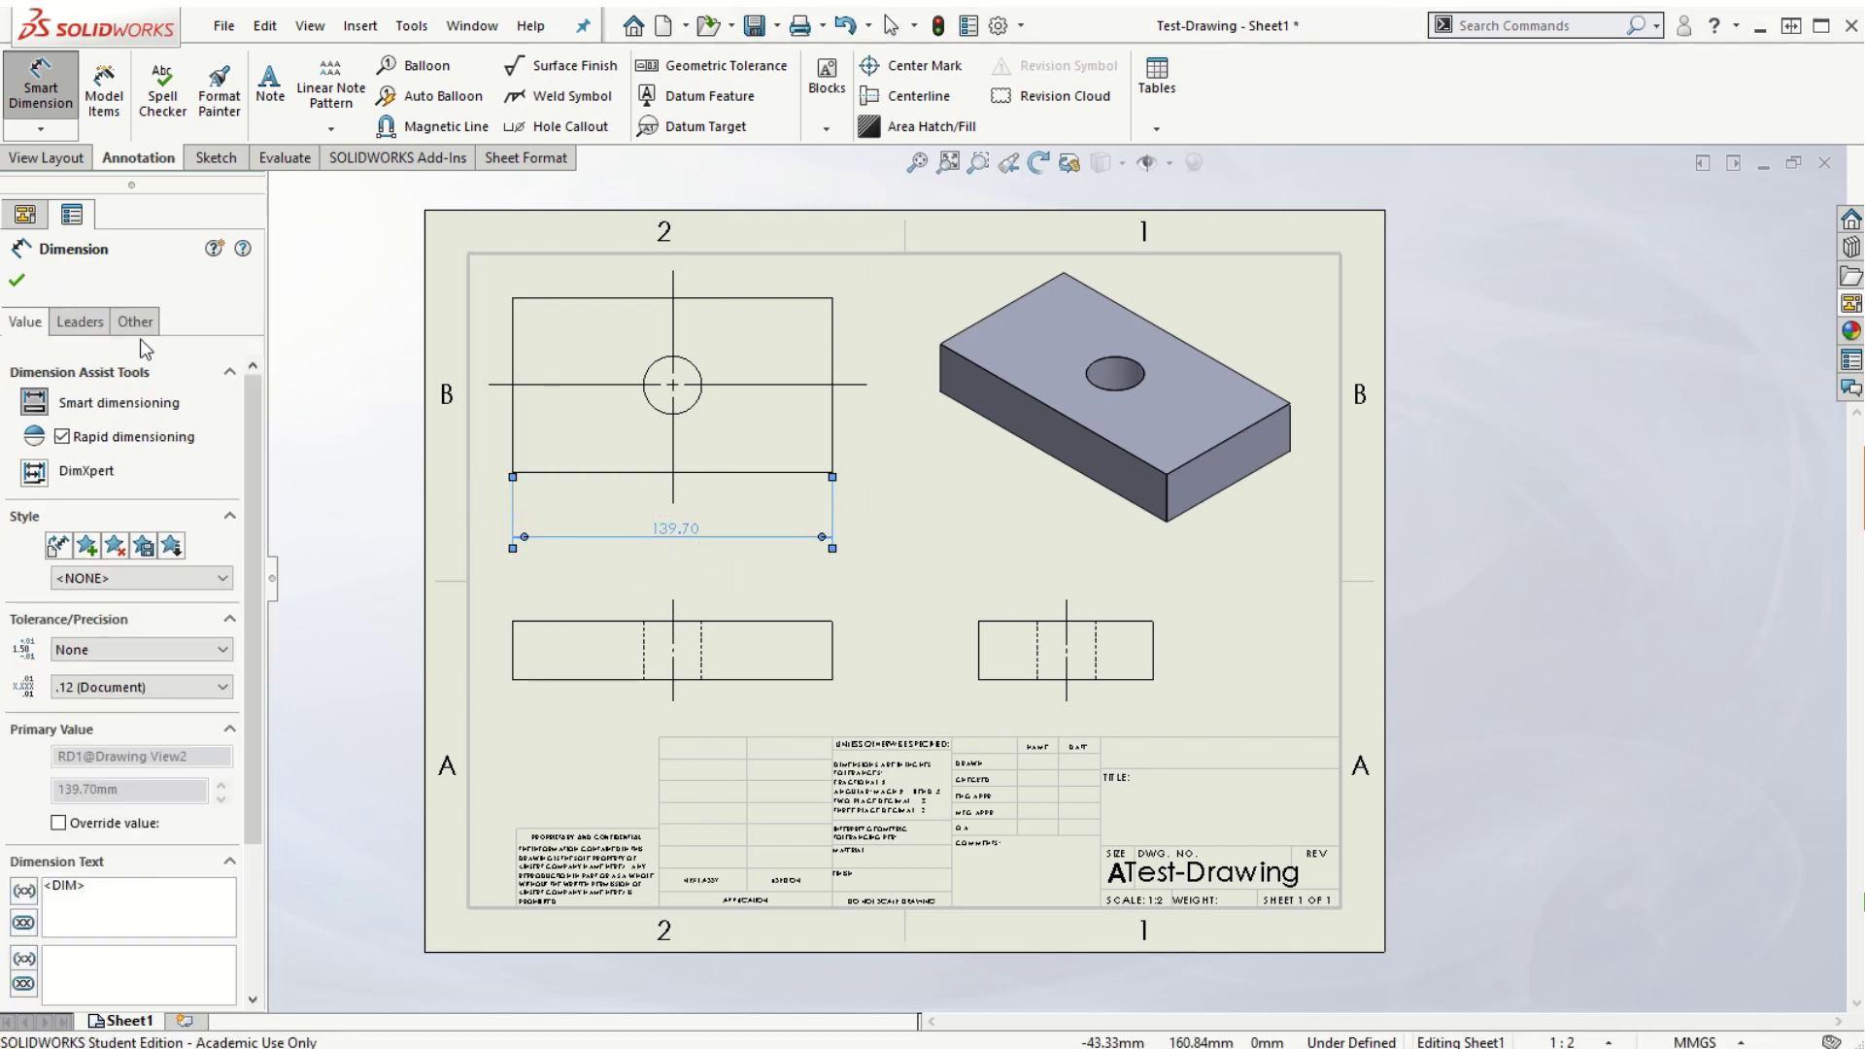
click(18, 280)
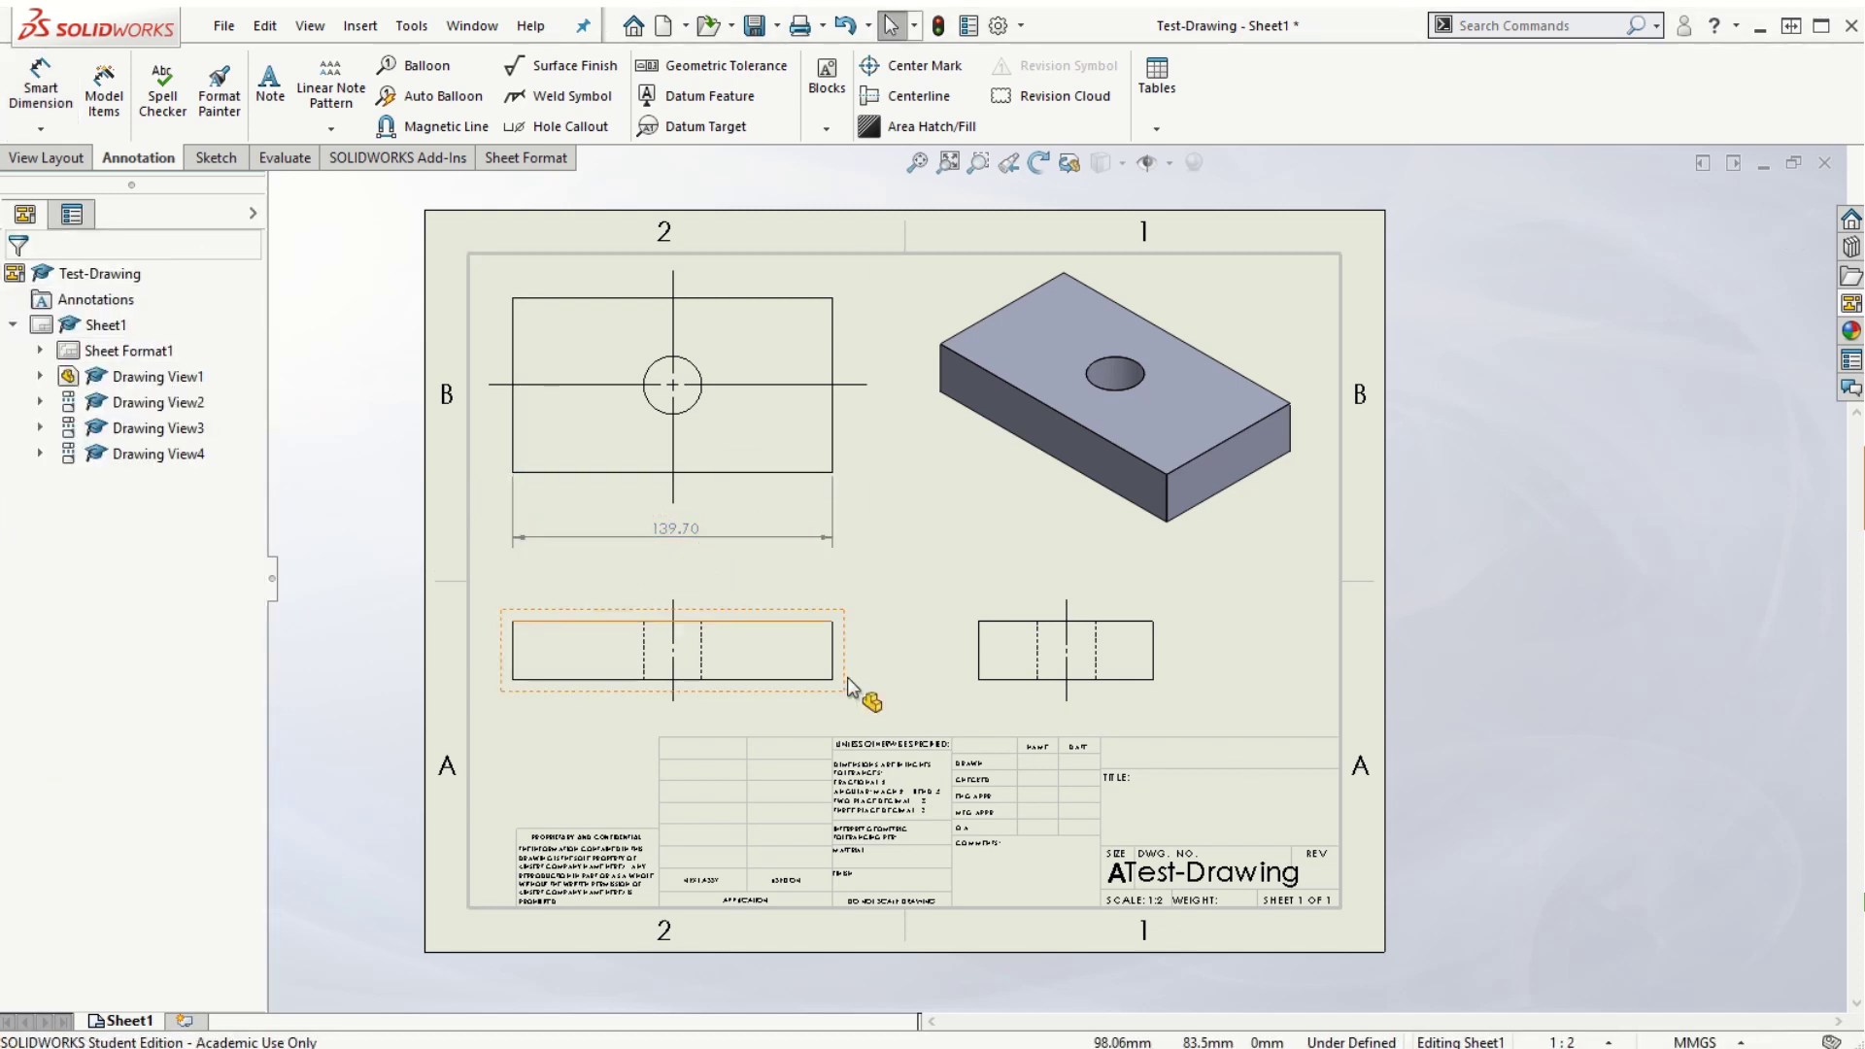
Change the drawing's unit system to IPS (inch, pound, second)
click(1728, 1042)
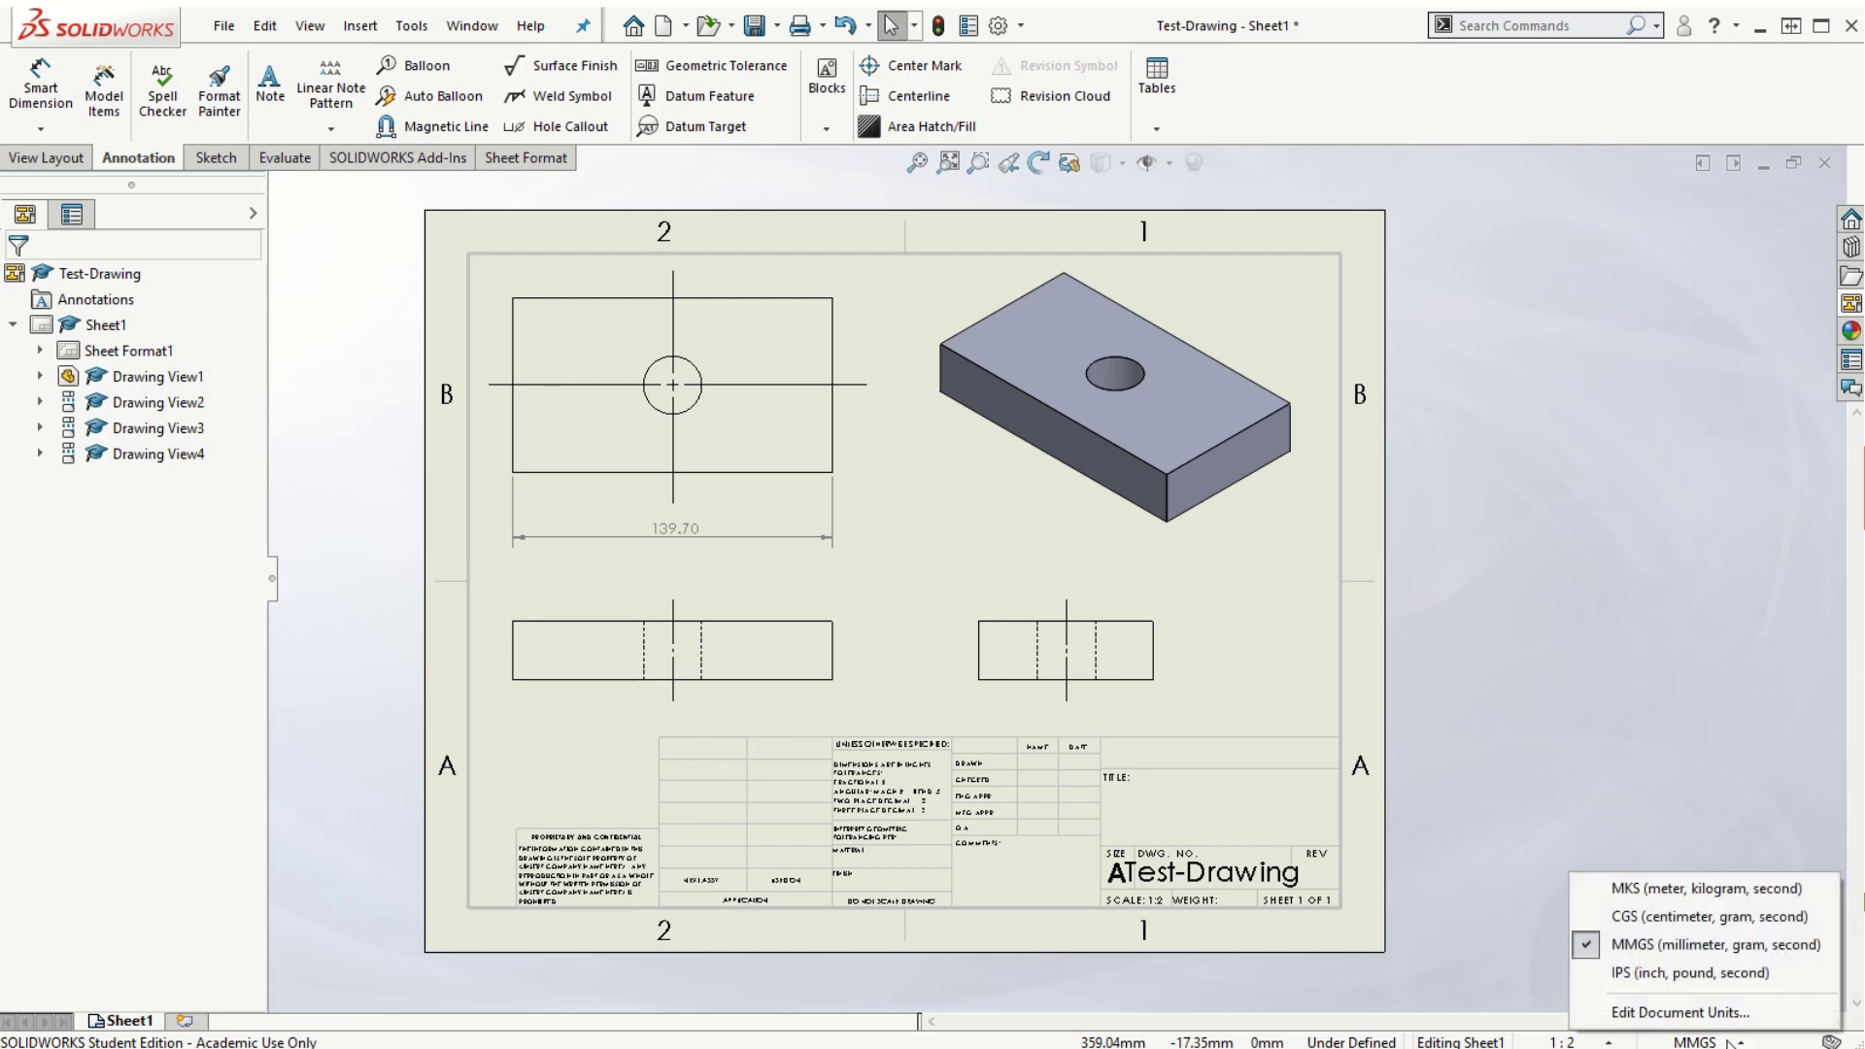
click(1691, 972)
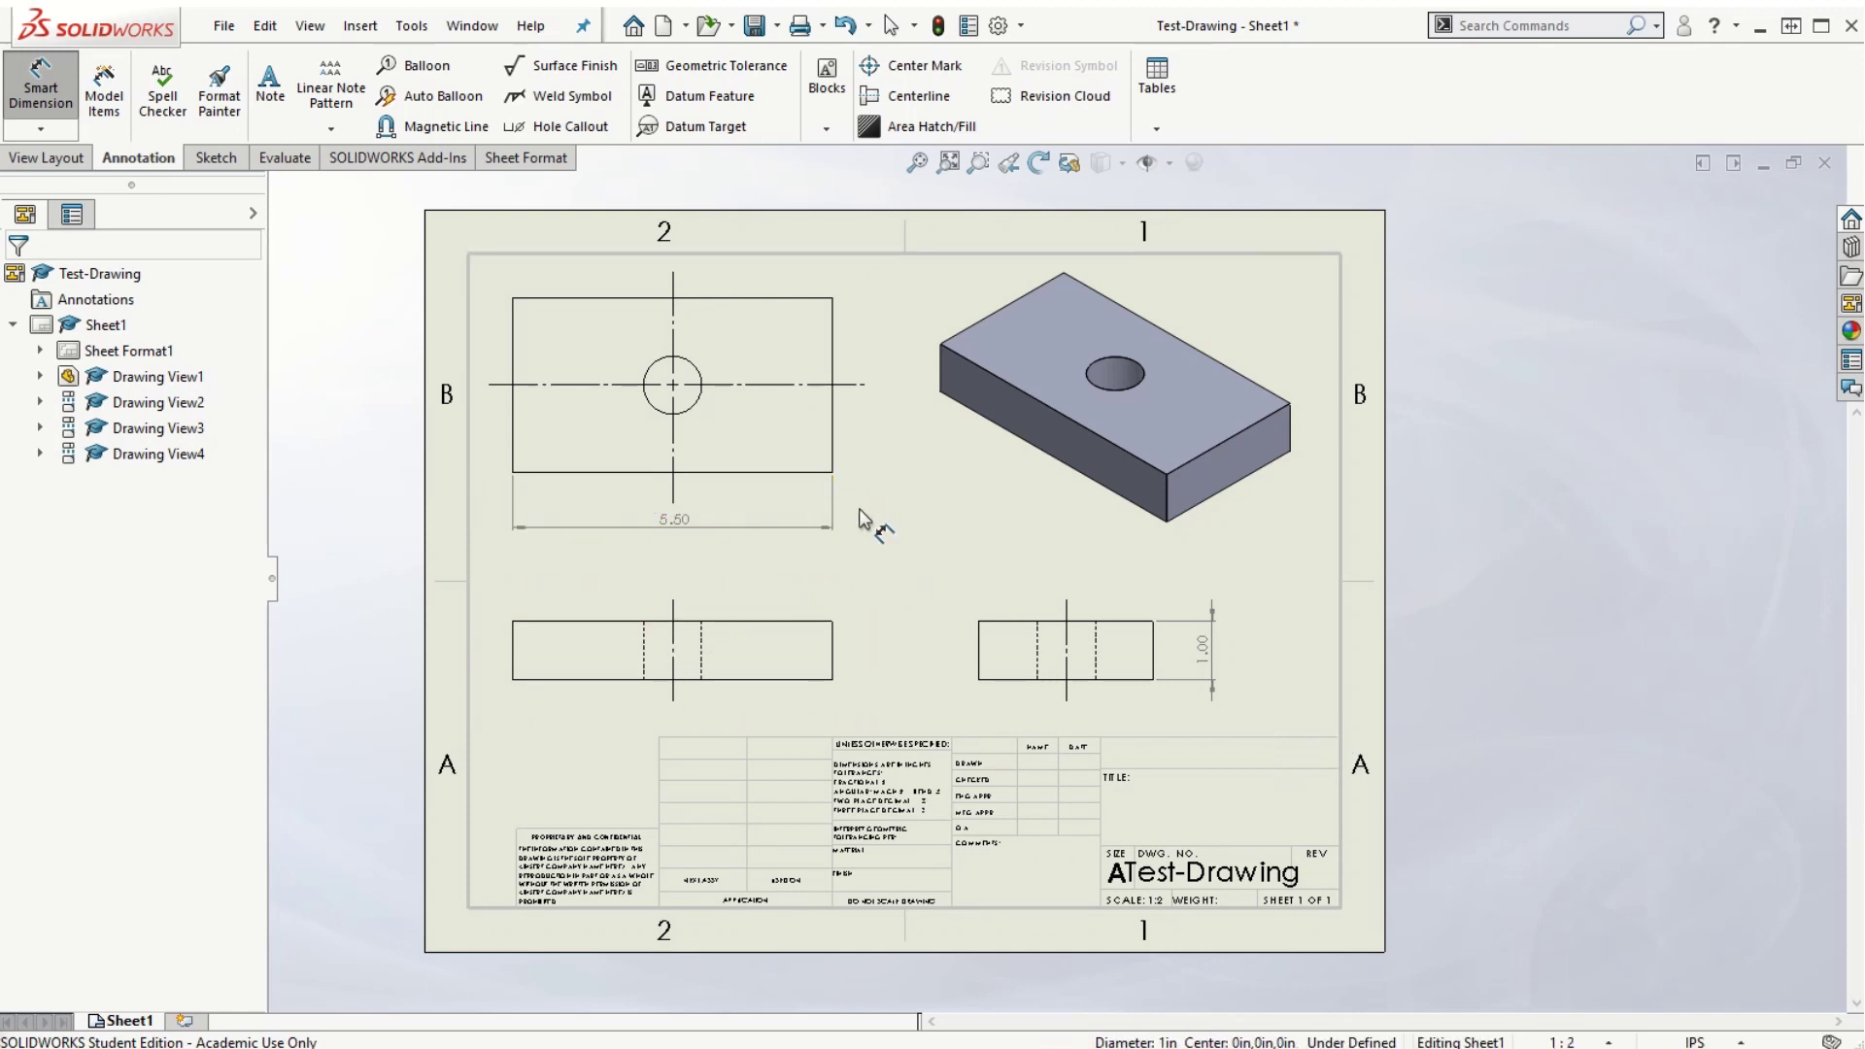
Dimension the block's width beside the top view's right edge and the hole's diameter, placed diagonally below the view
click(37, 113)
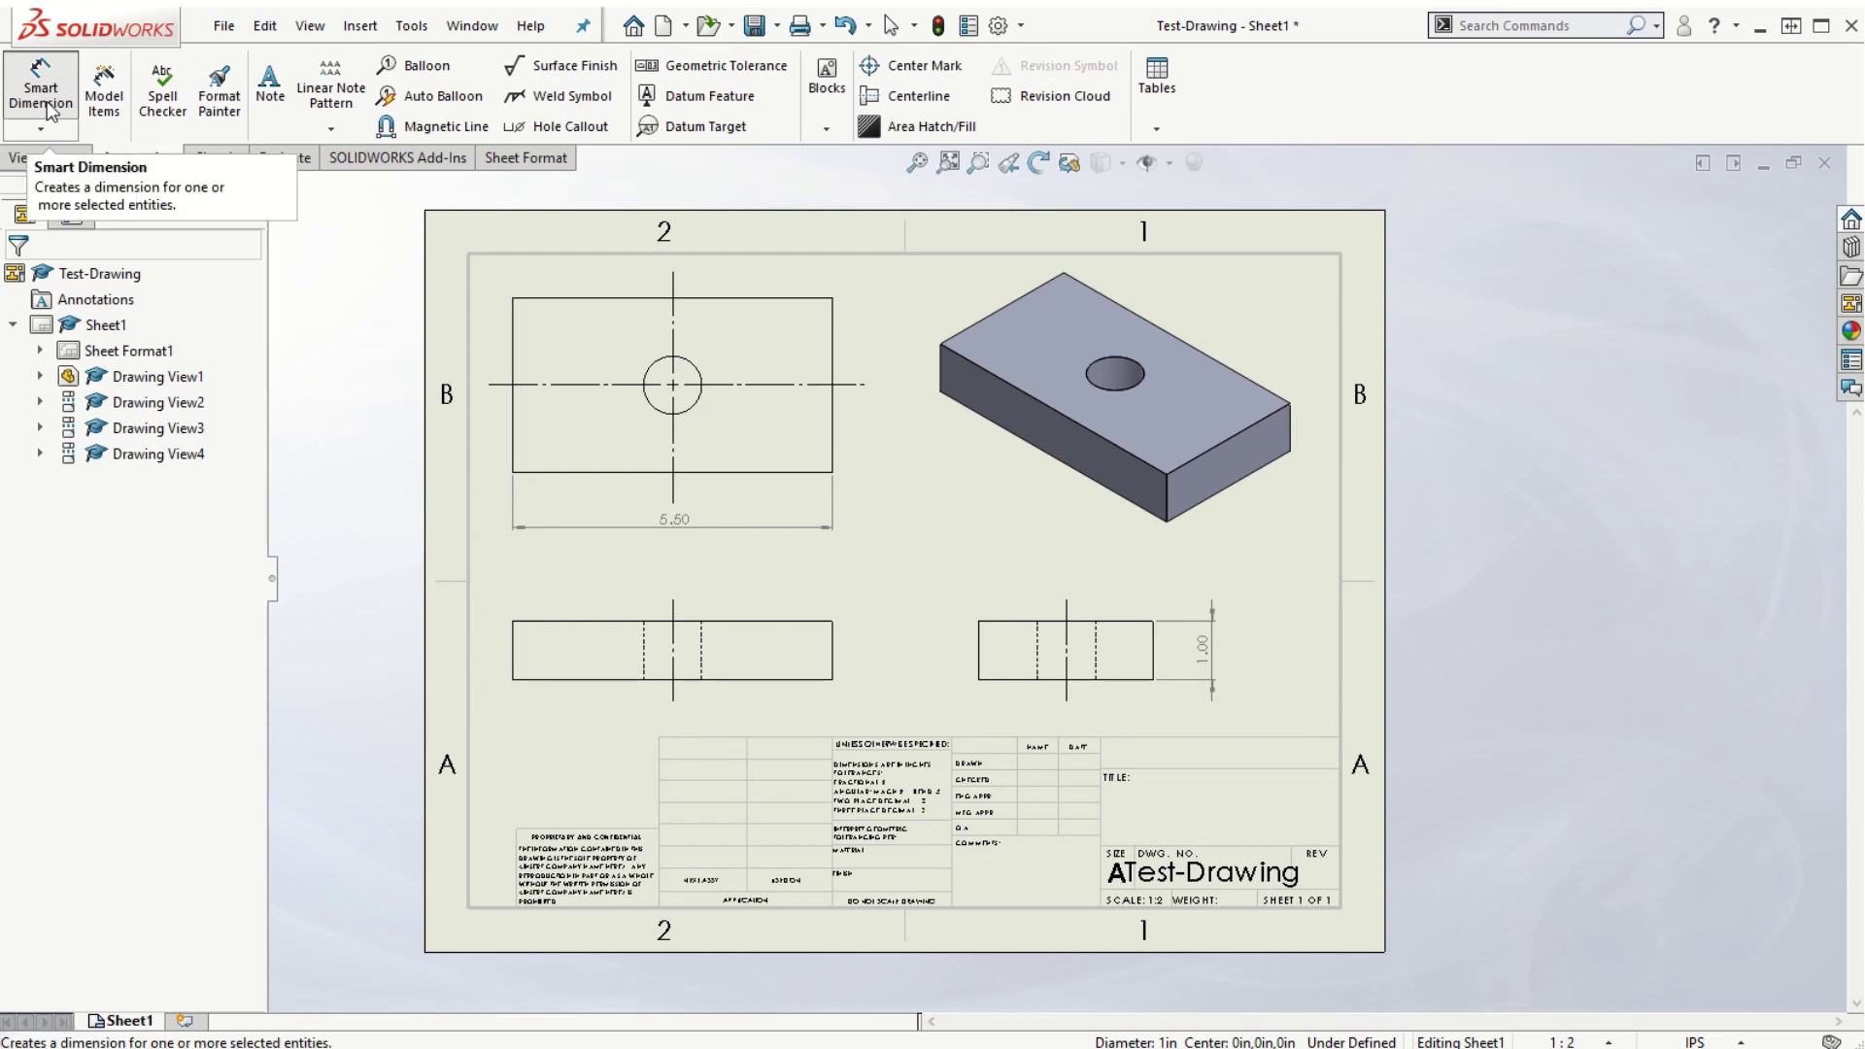
click(44, 102)
click(837, 377)
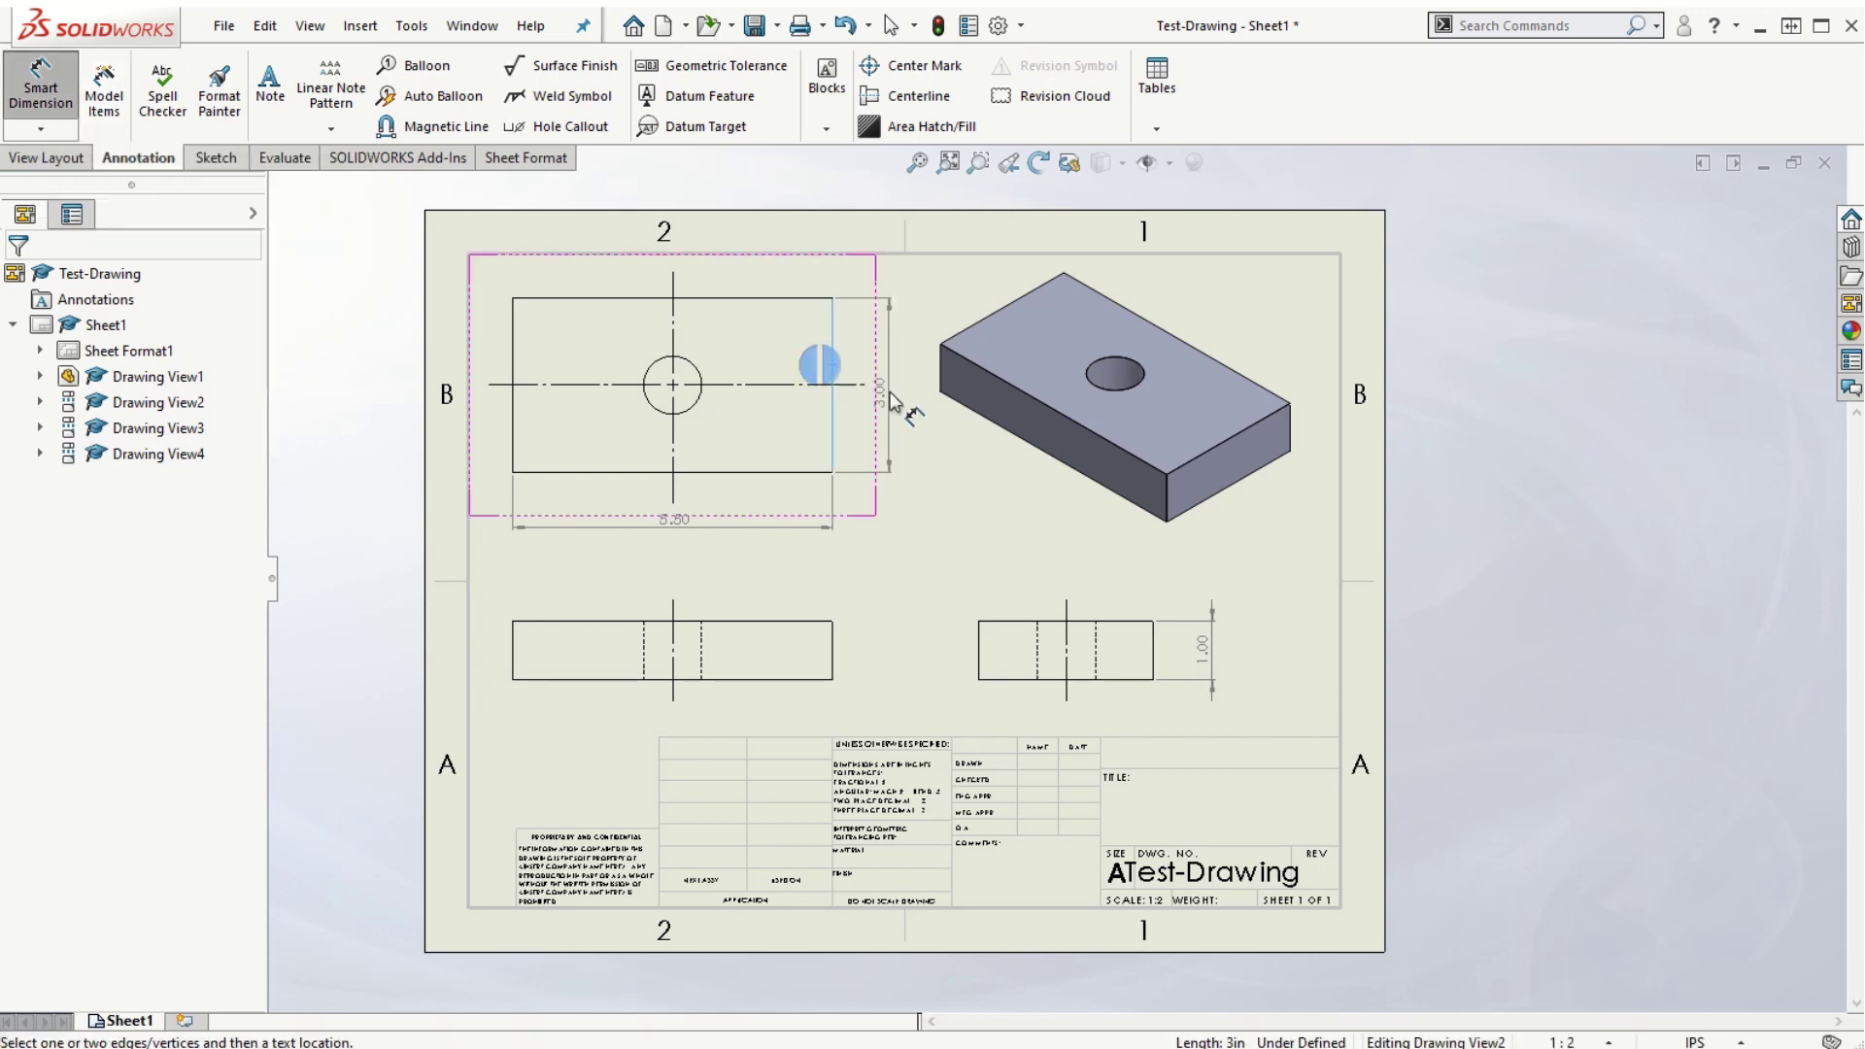
click(890, 413)
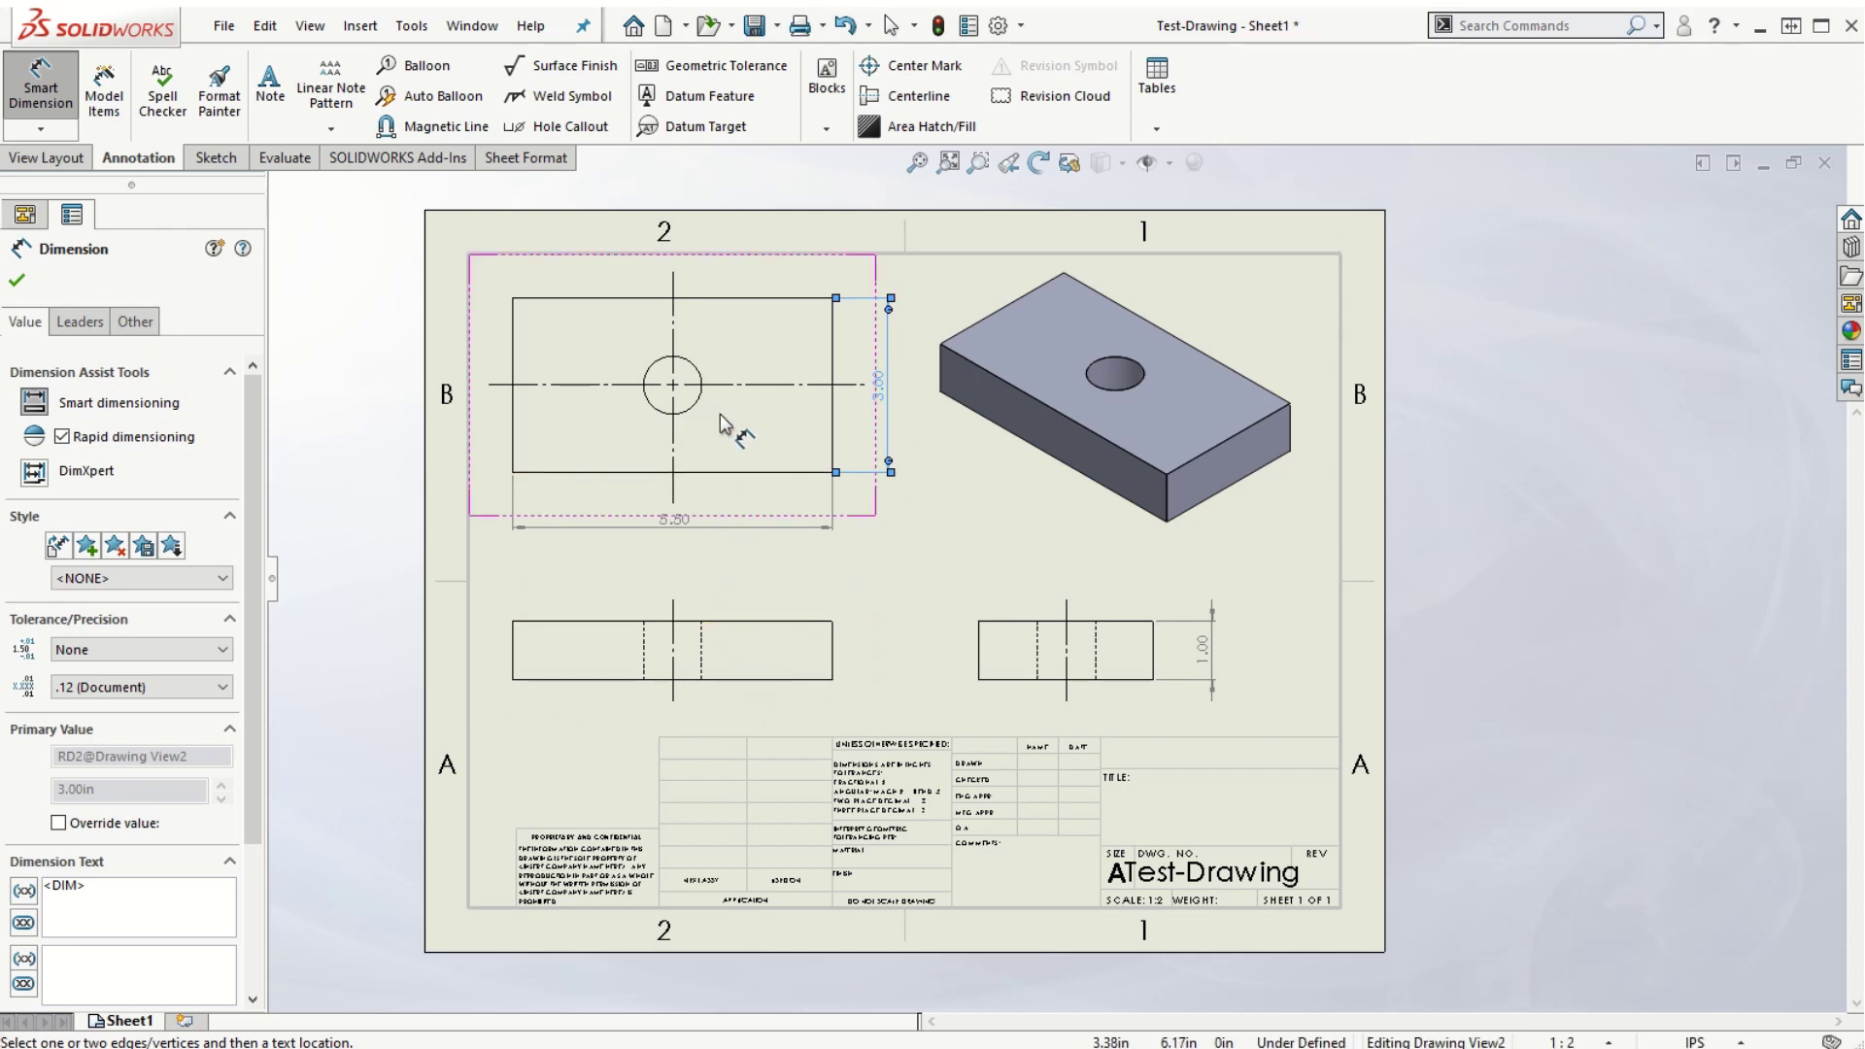
click(693, 368)
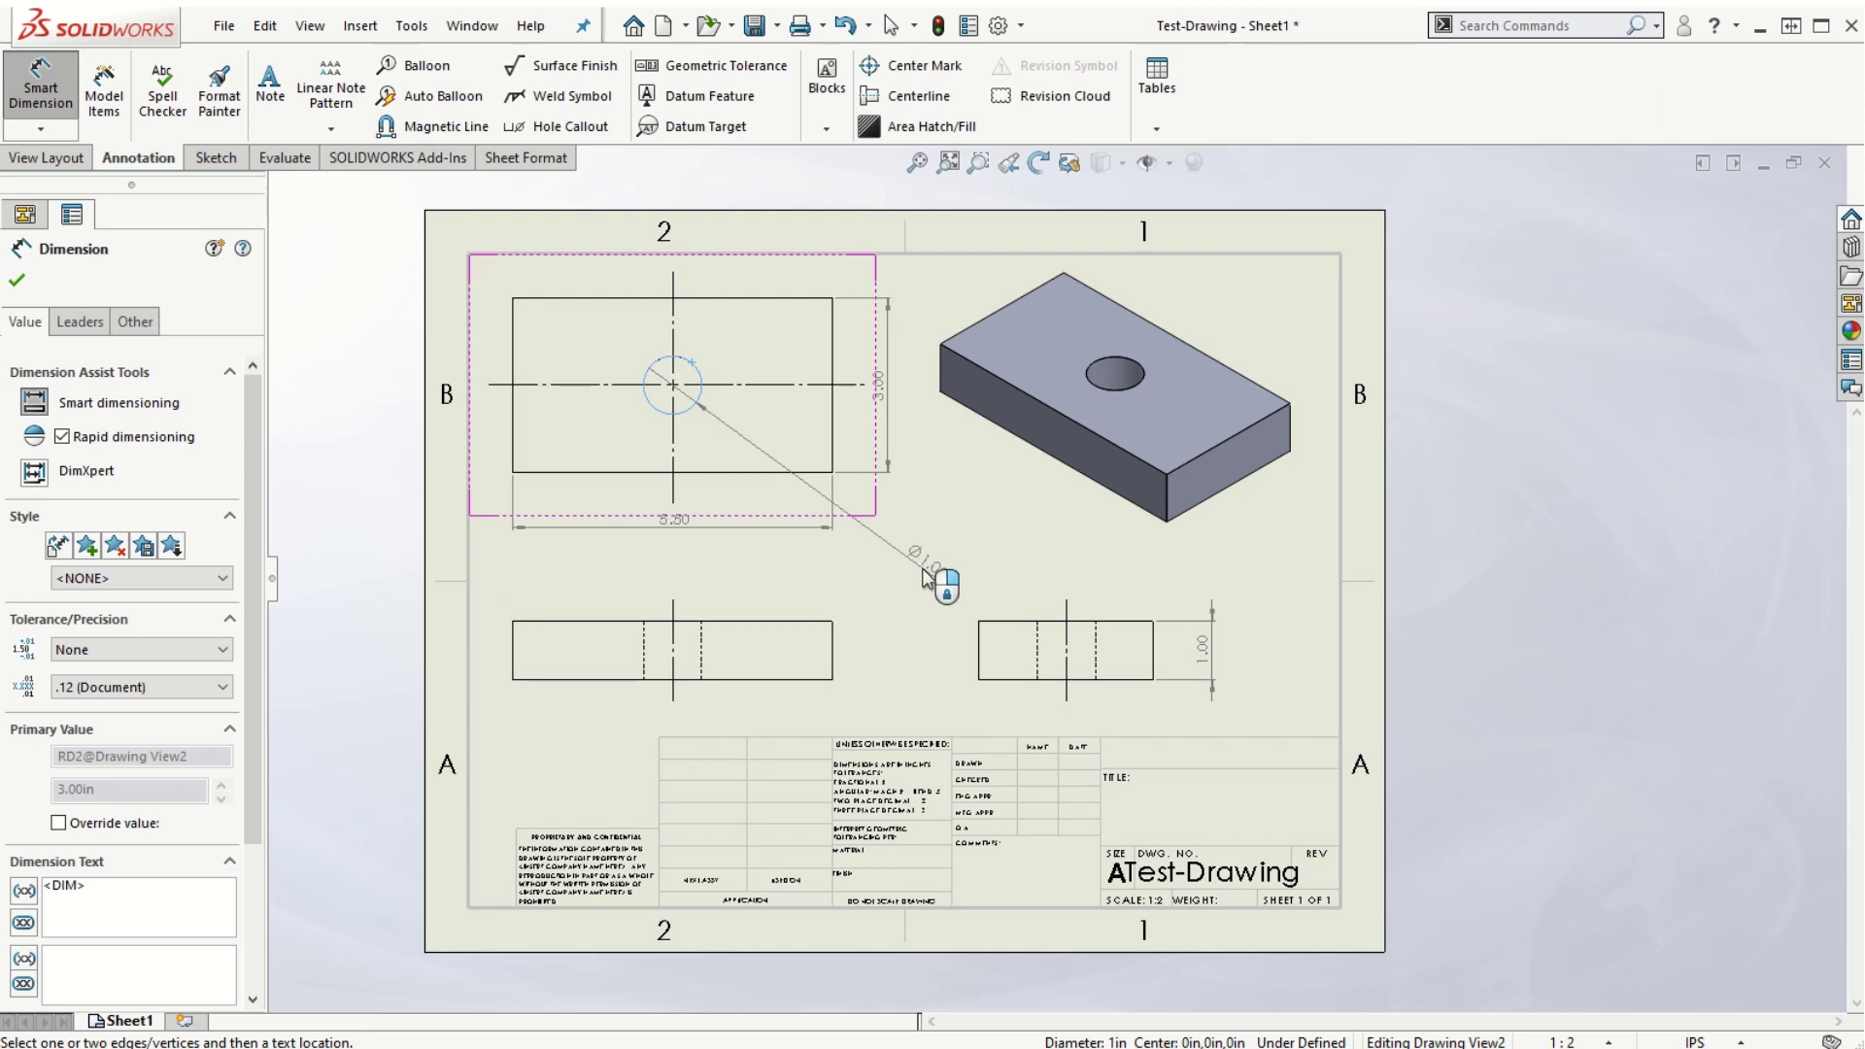
click(925, 579)
key(Escape)
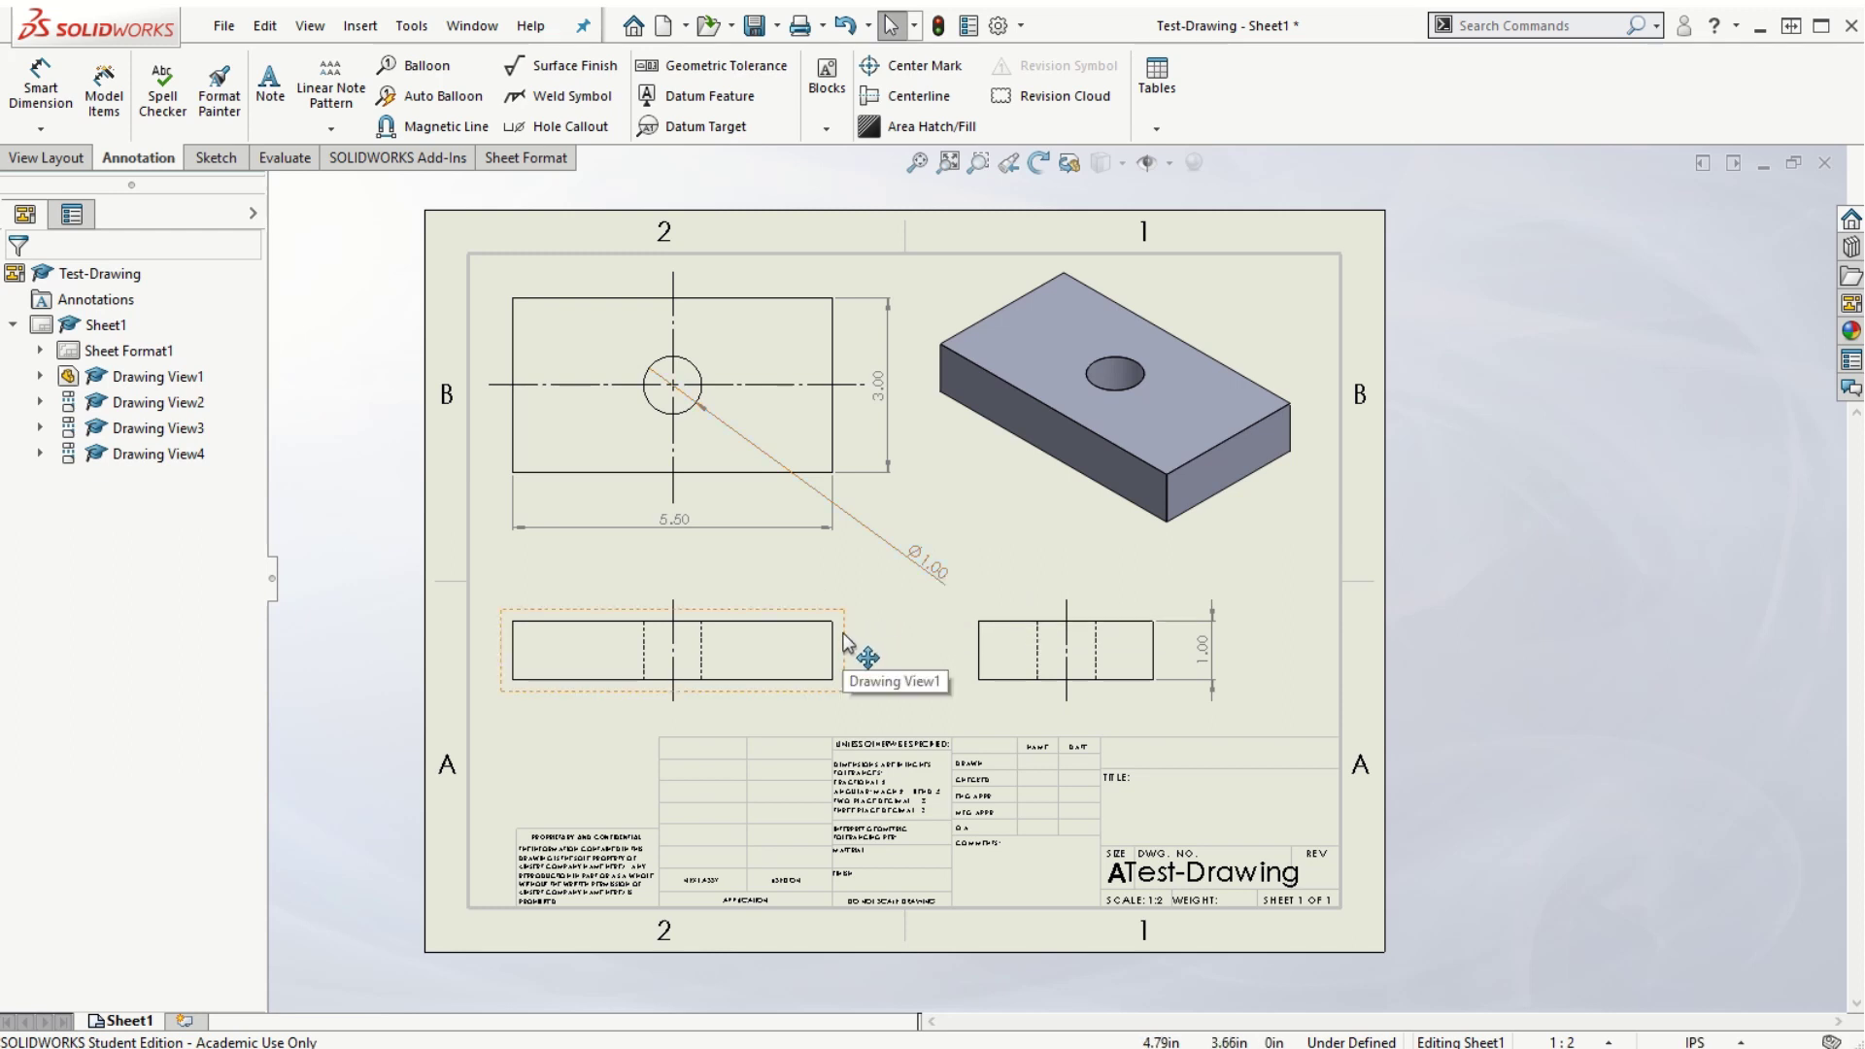
Set the document's overall drafting standard to ANSI
click(999, 25)
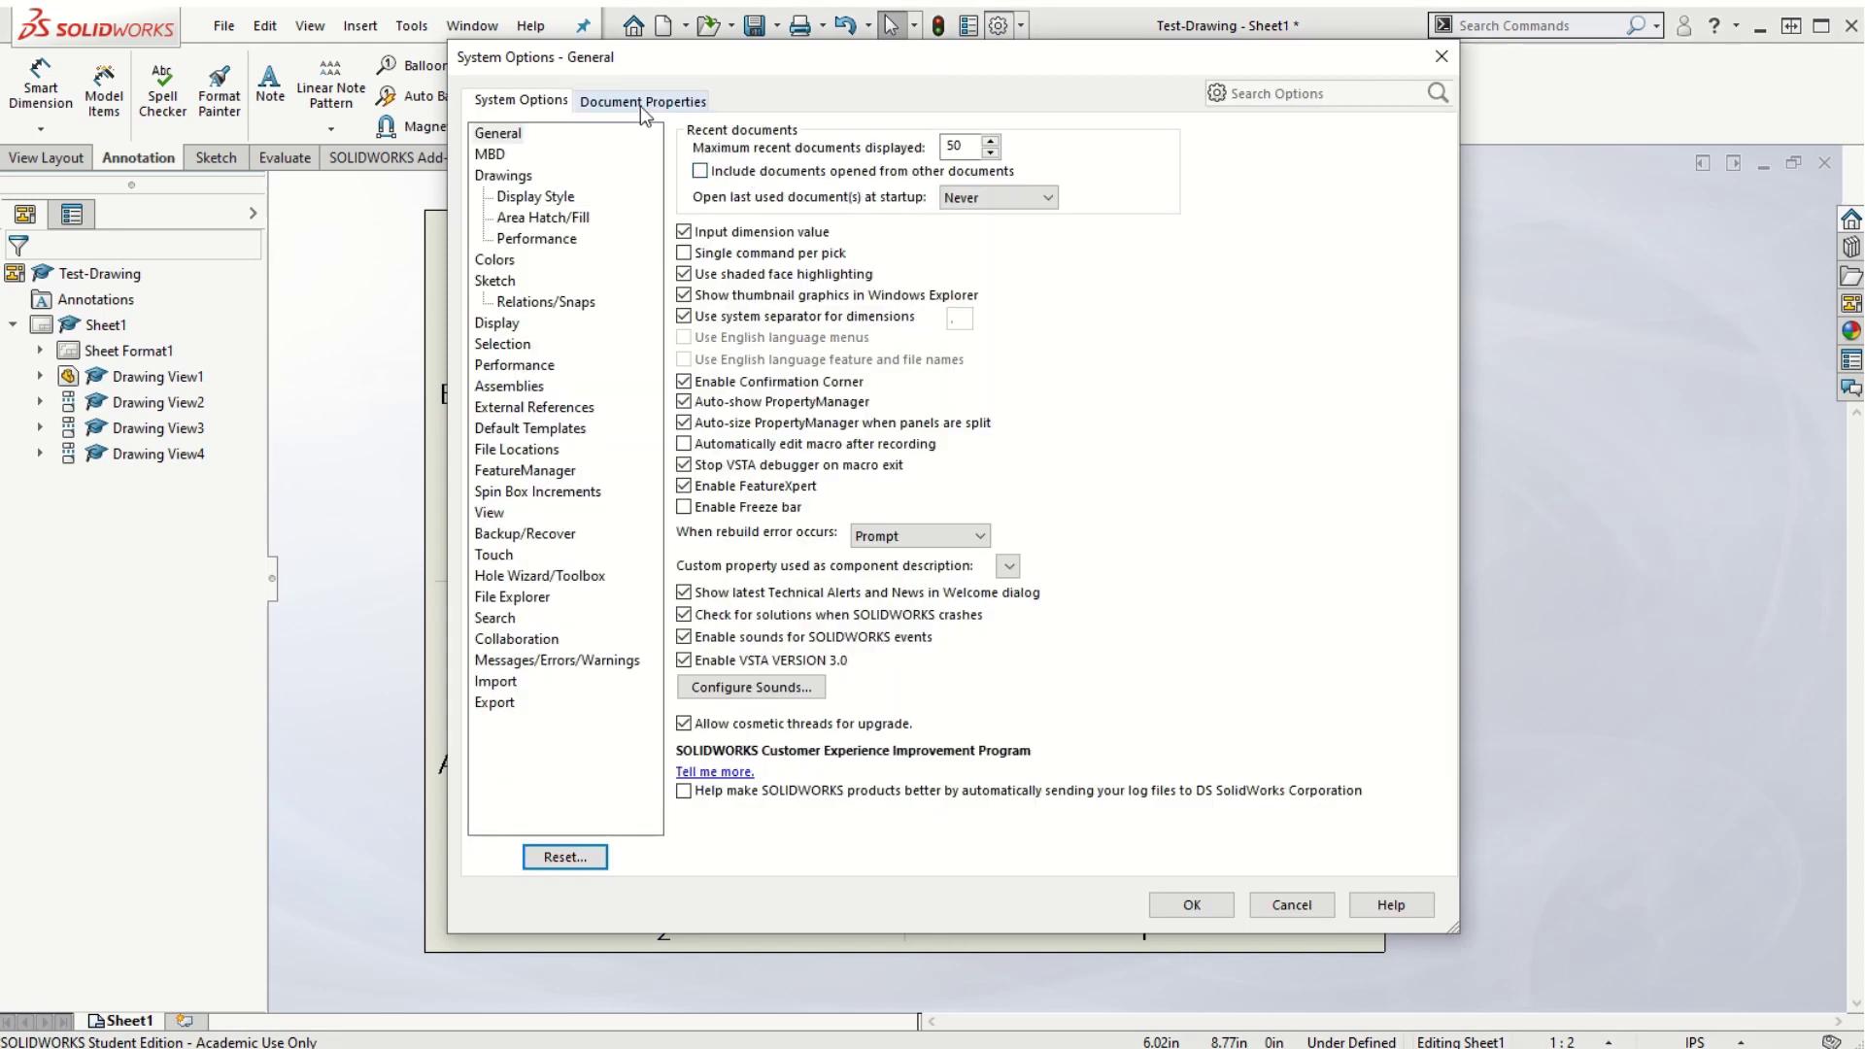
click(641, 105)
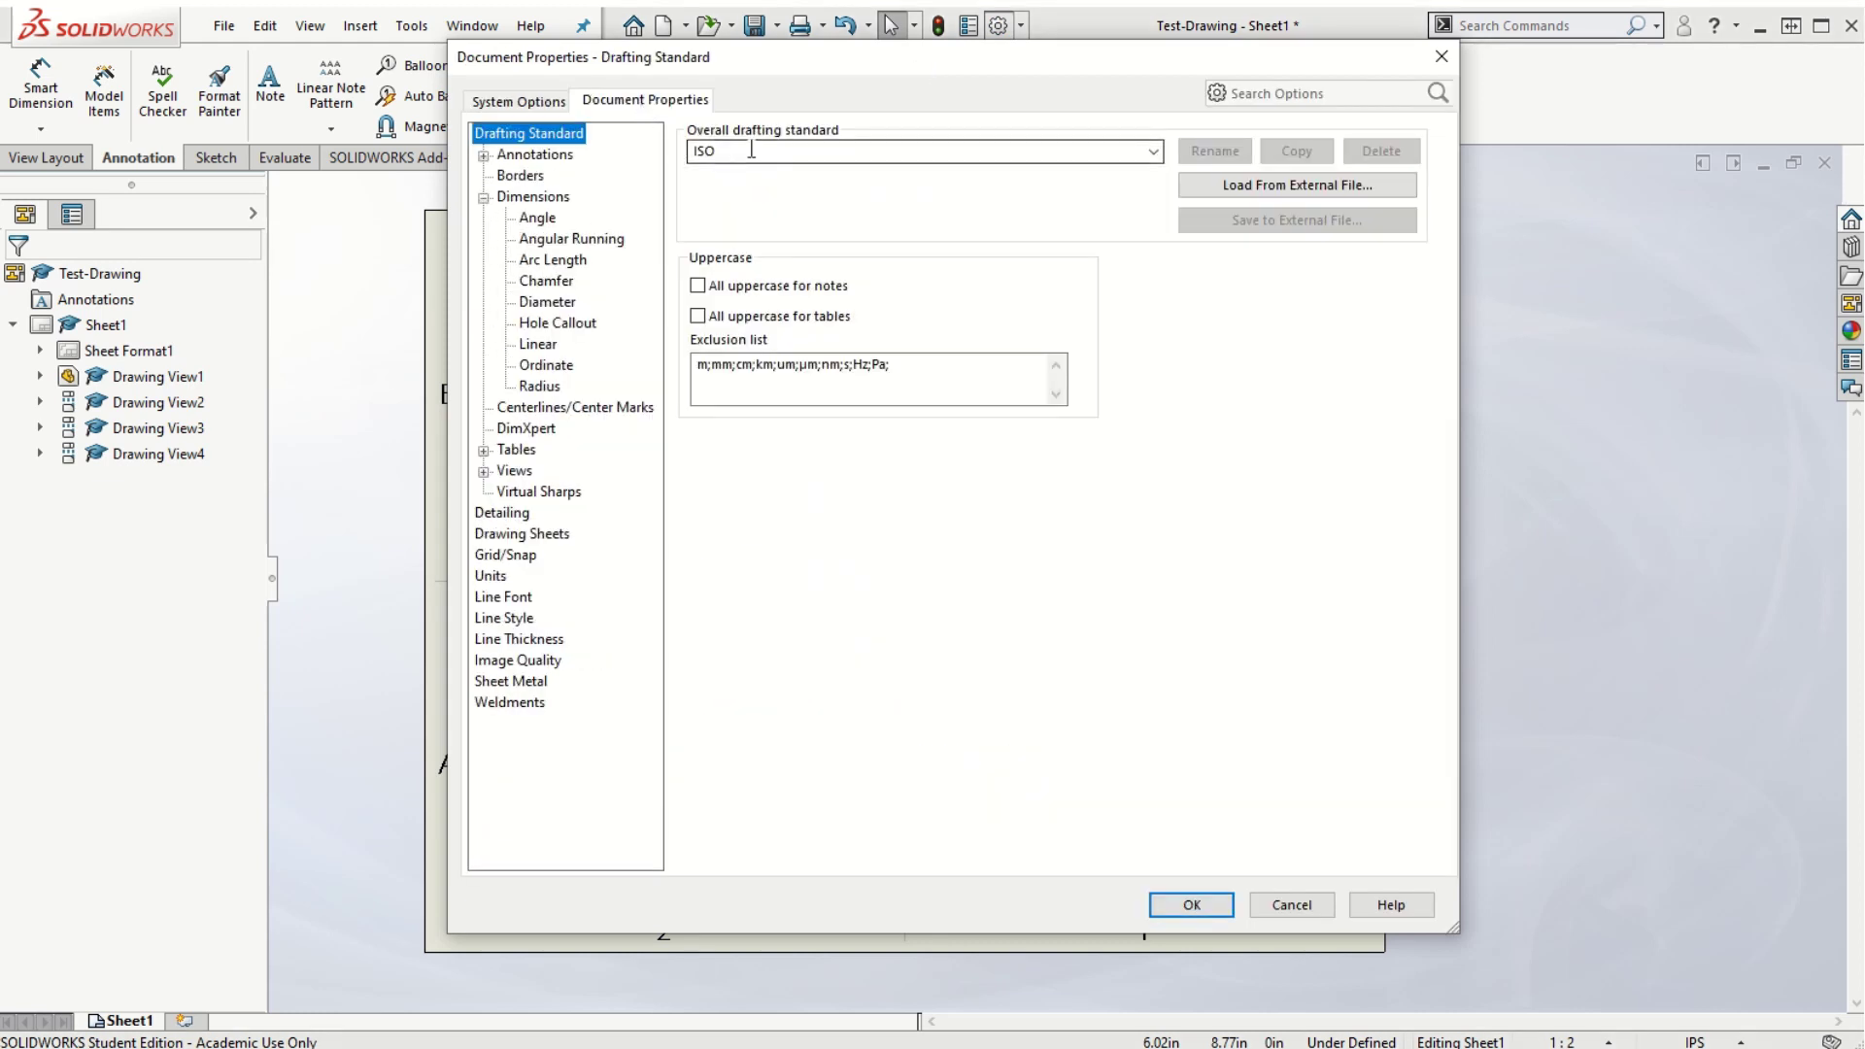
click(1153, 151)
click(884, 169)
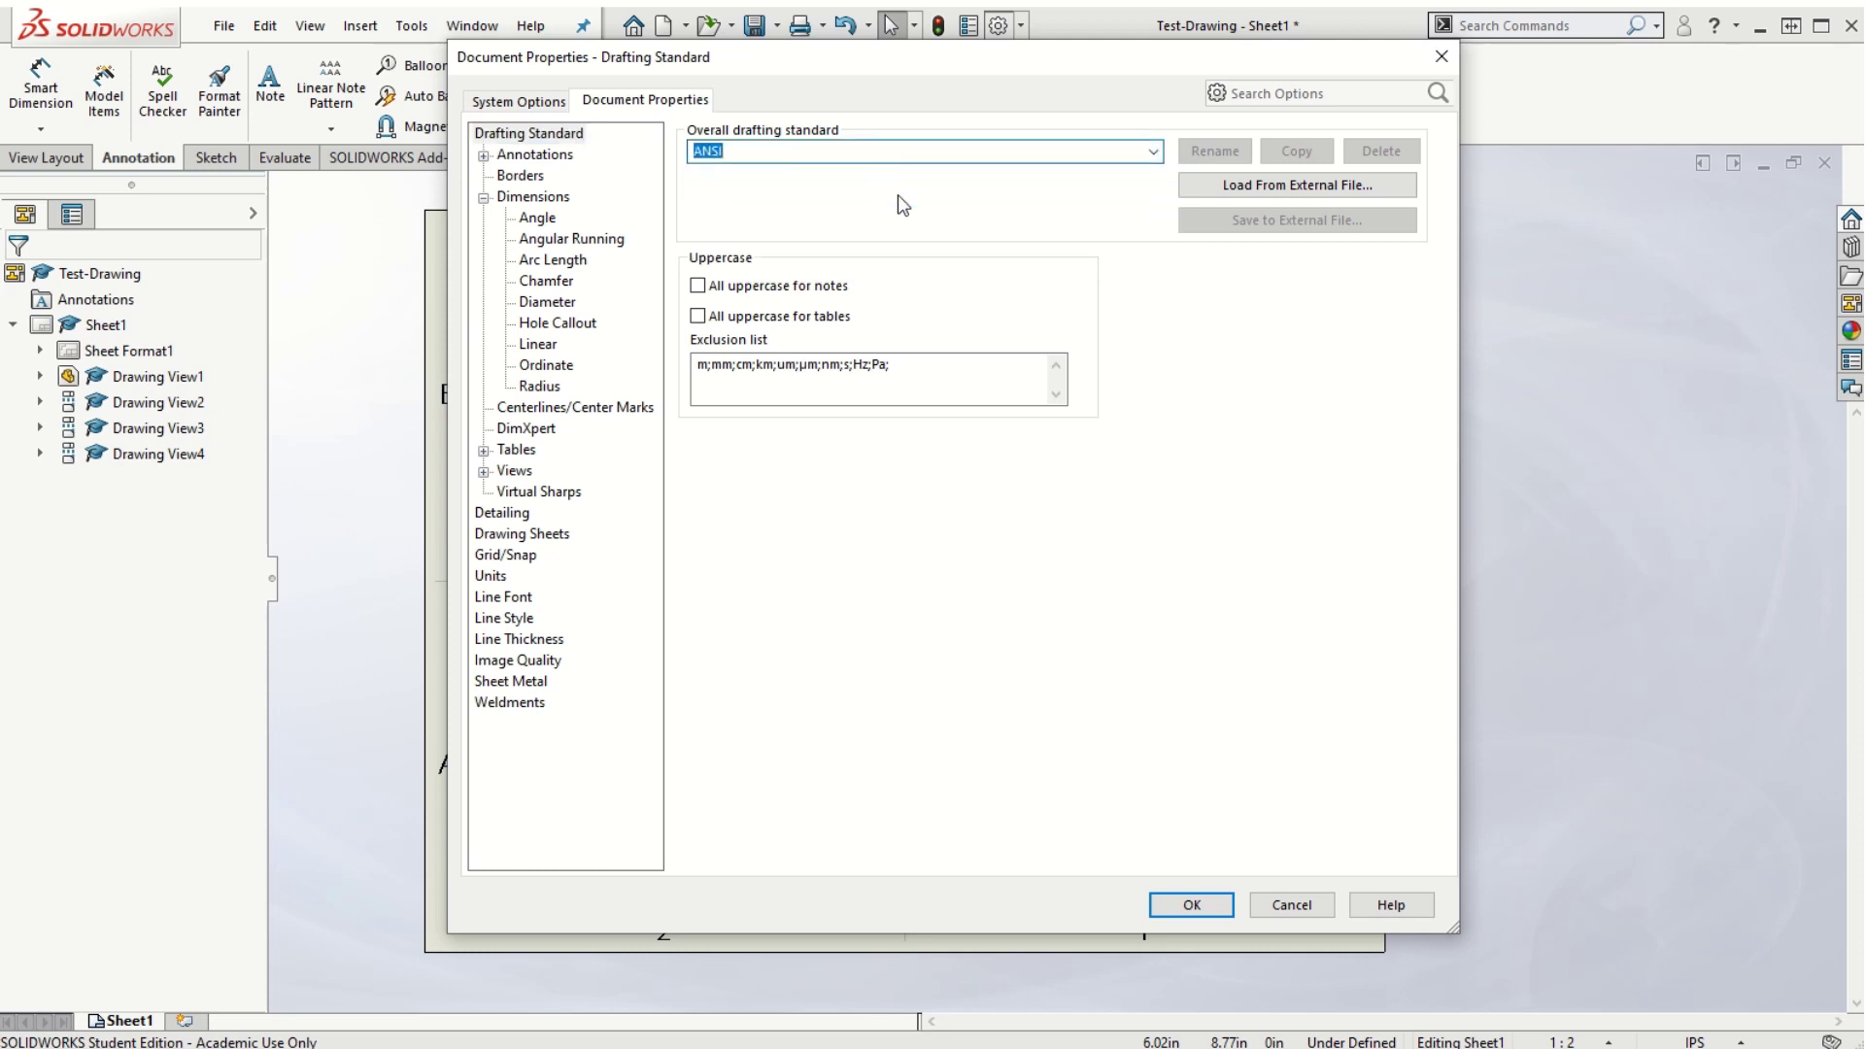
click(1194, 907)
Move the hole's diameter dimension above the upper right part of the top view
mouse_move(911, 569)
mouse_down()
mouse_move(936, 530)
mouse_move(832, 279)
mouse_move(784, 268)
mouse_up()
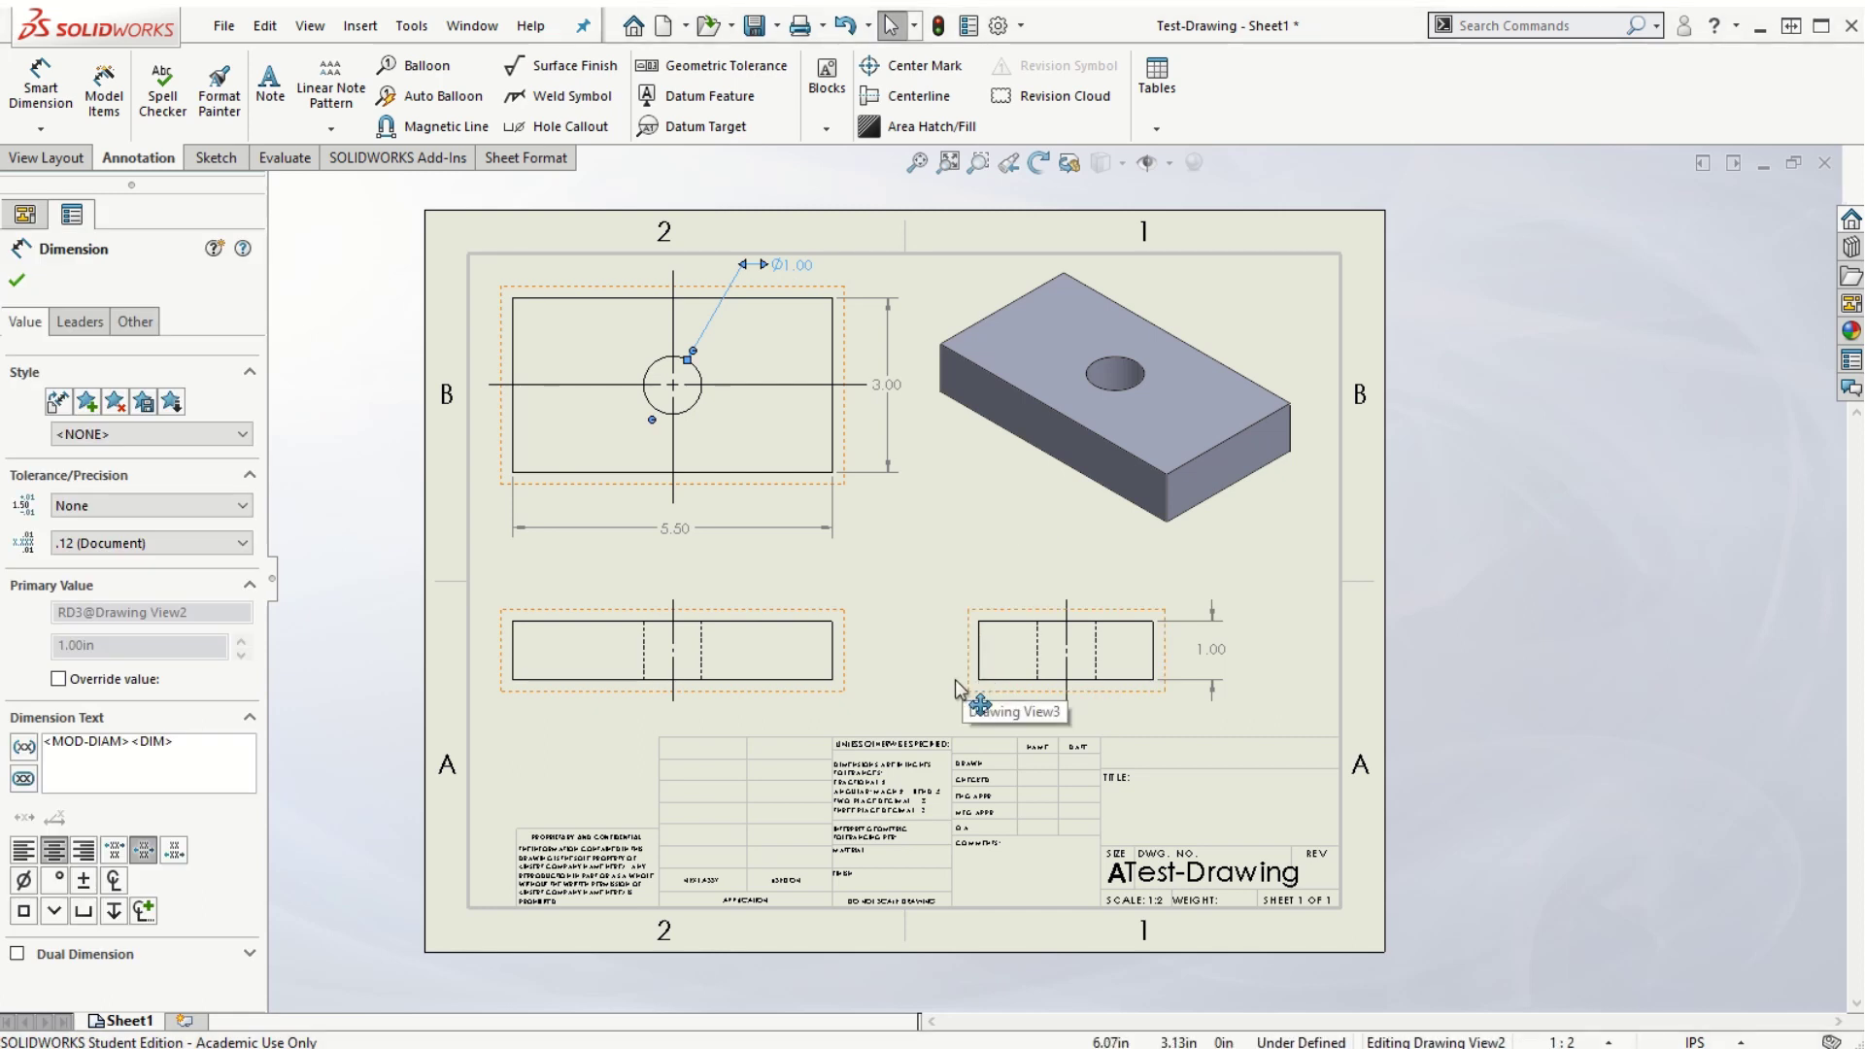
key(Escape)
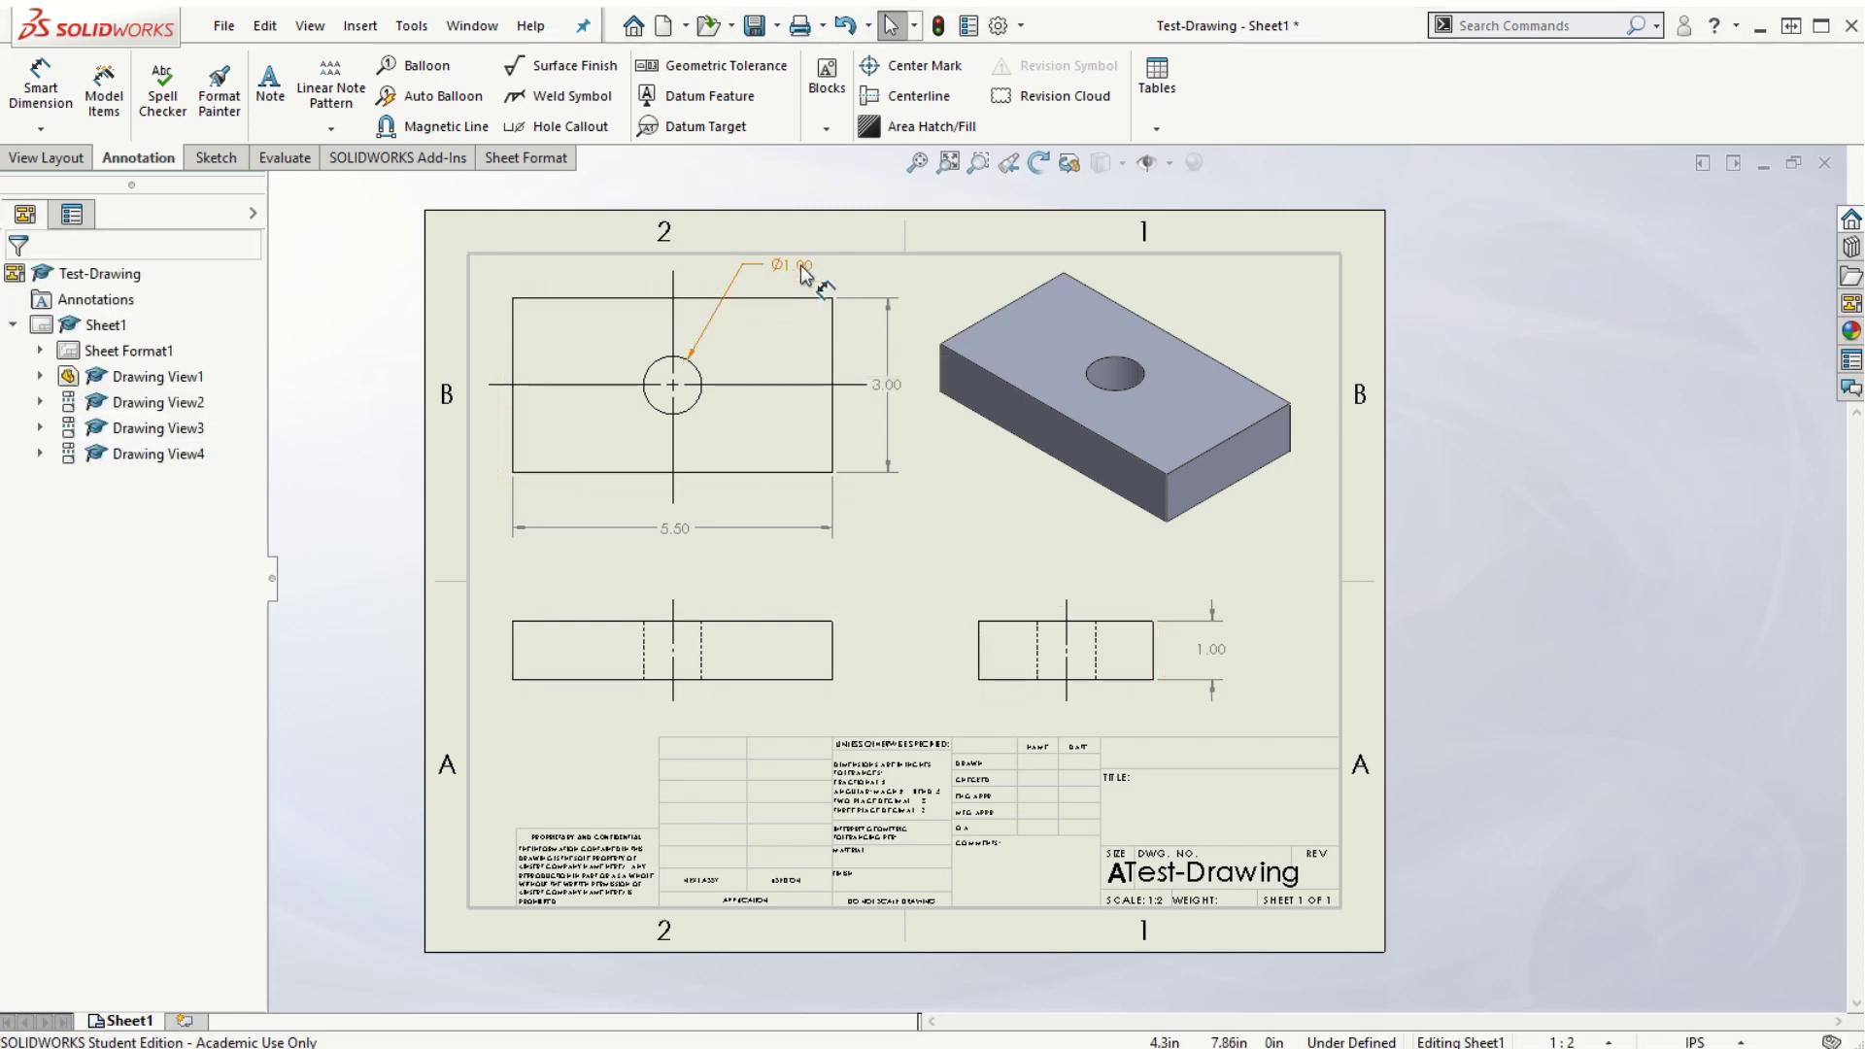
drag(813, 271, 863, 286)
key(Escape)
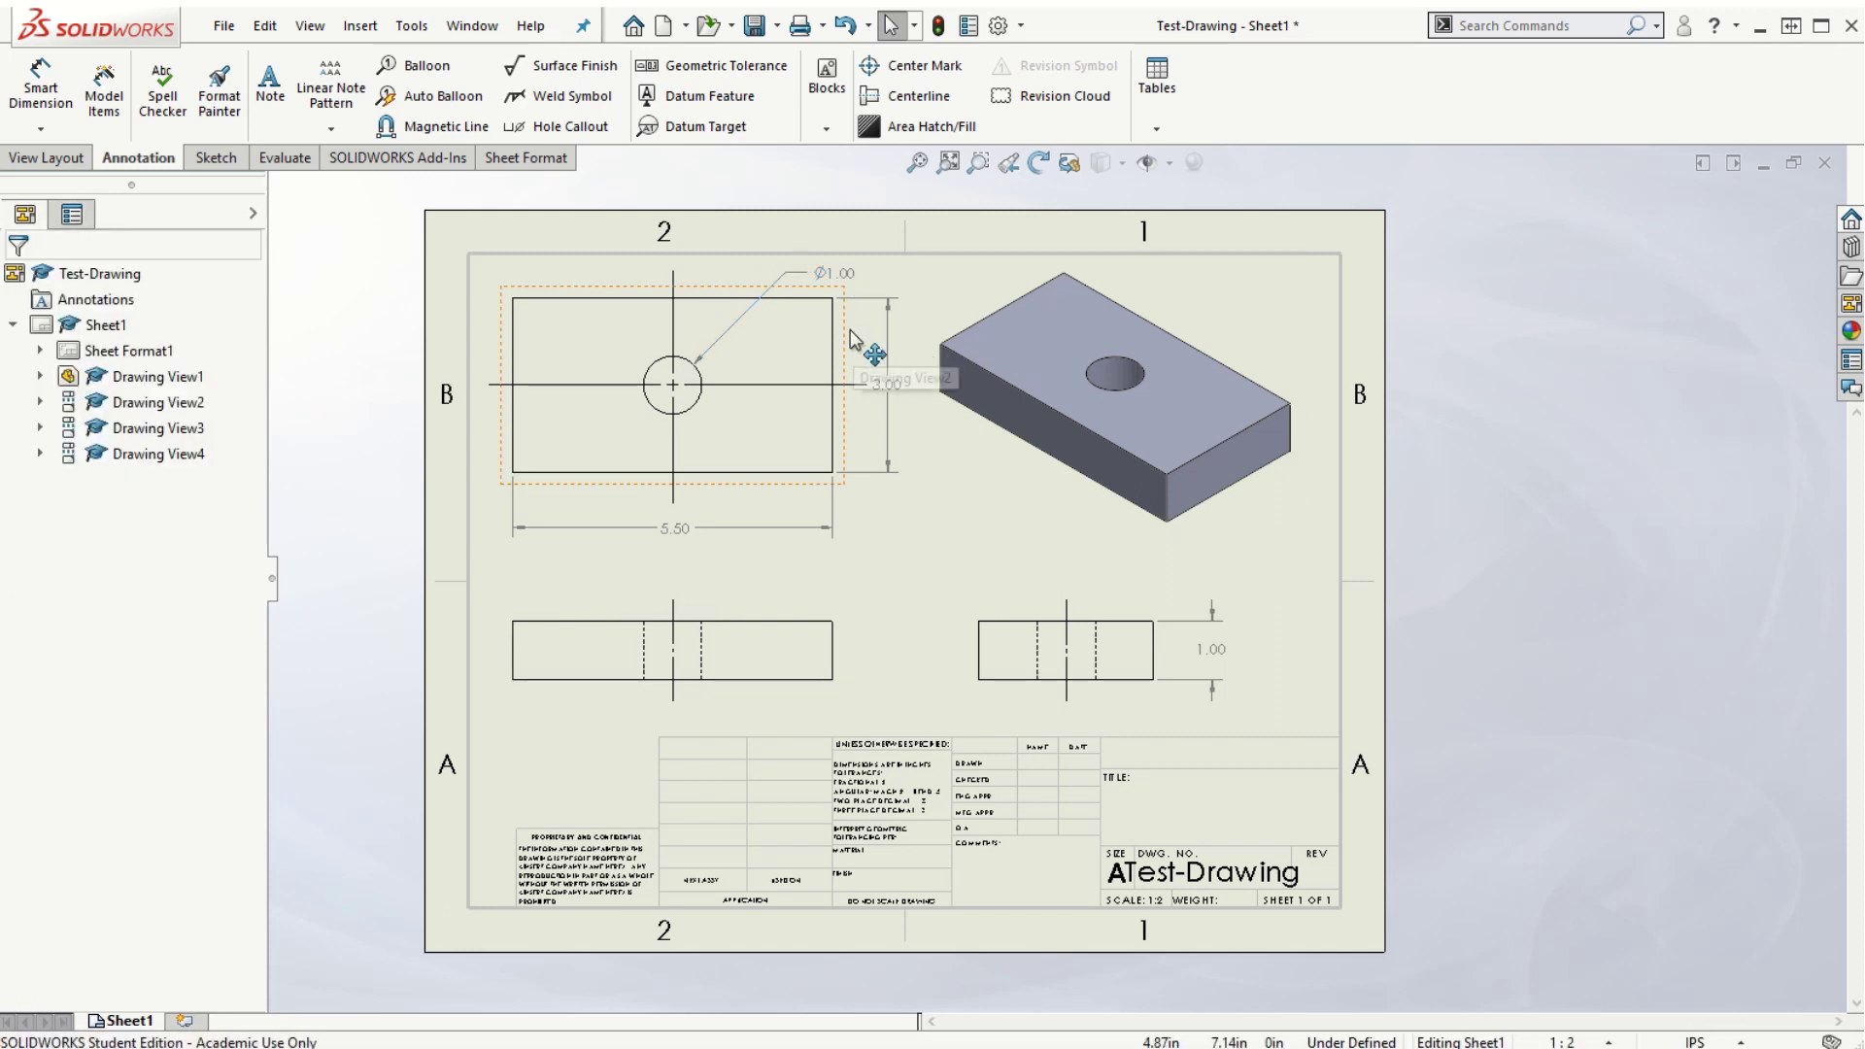
Examine the document's diameter dimension settings and the available base diameter dimension standards
click(999, 25)
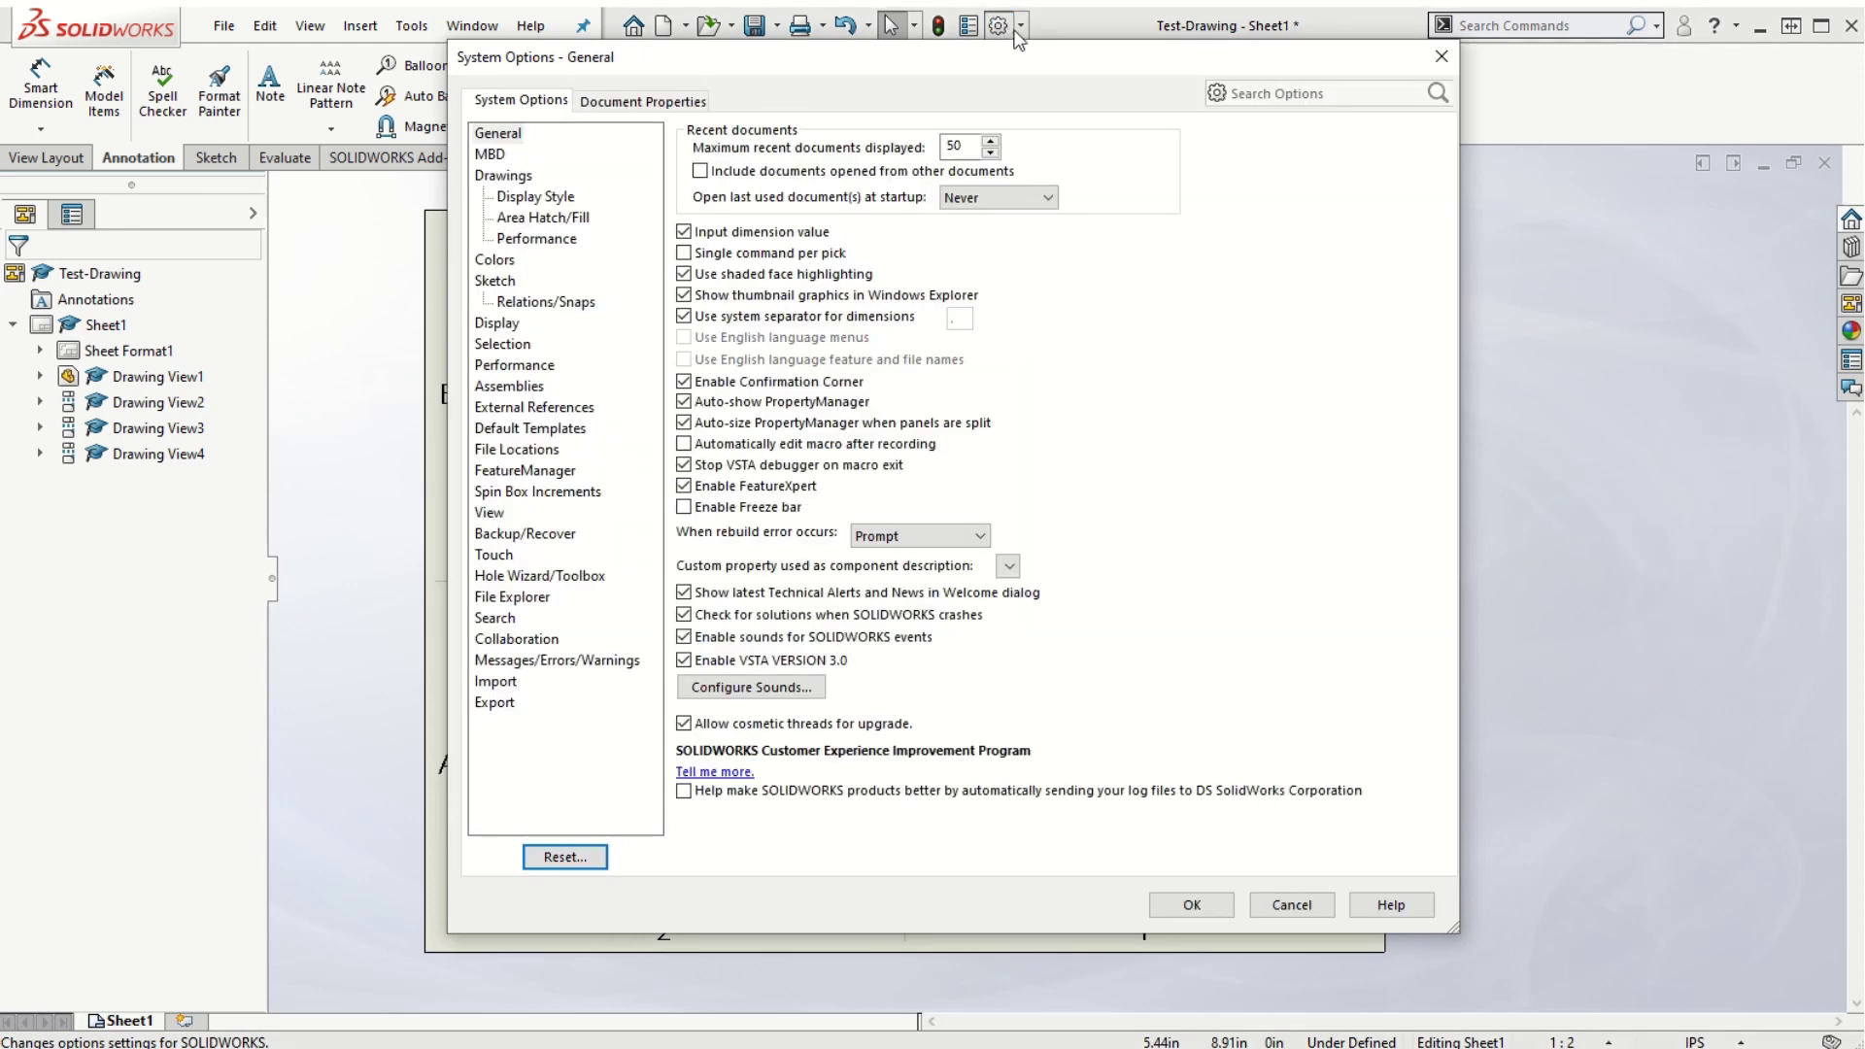
click(651, 101)
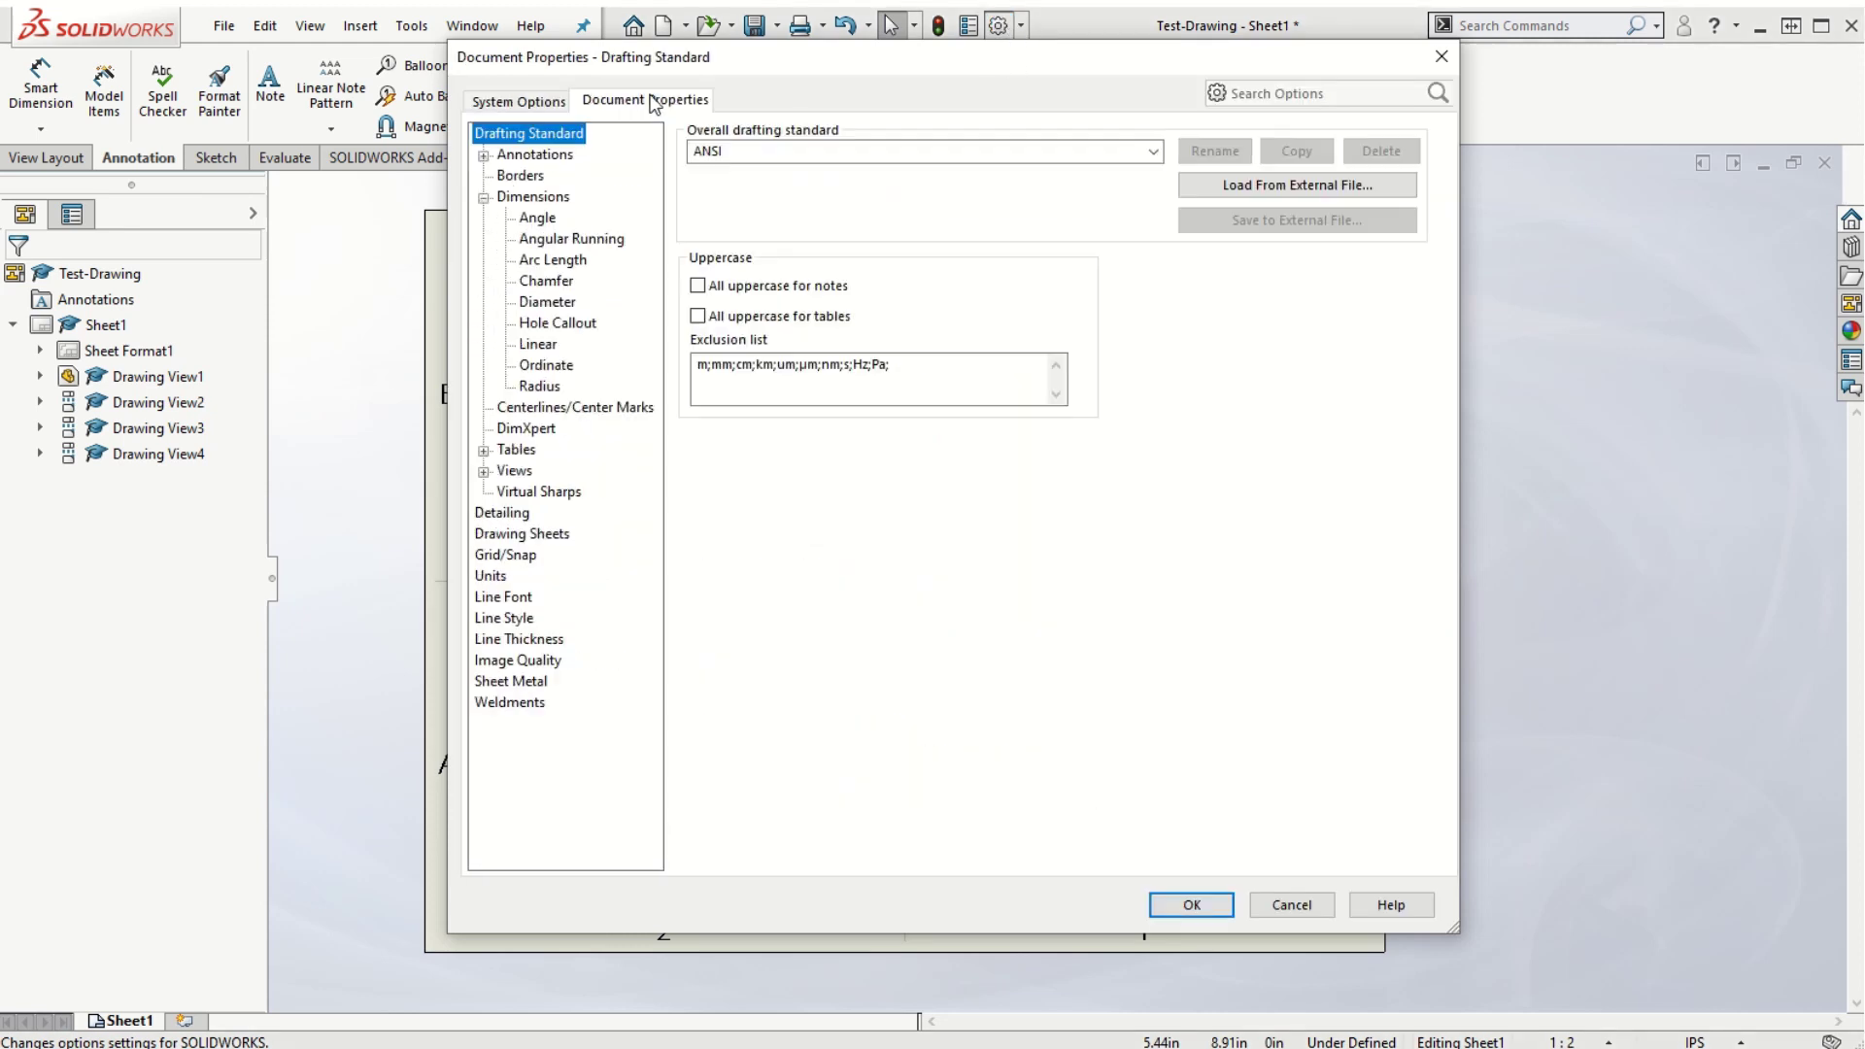
click(484, 198)
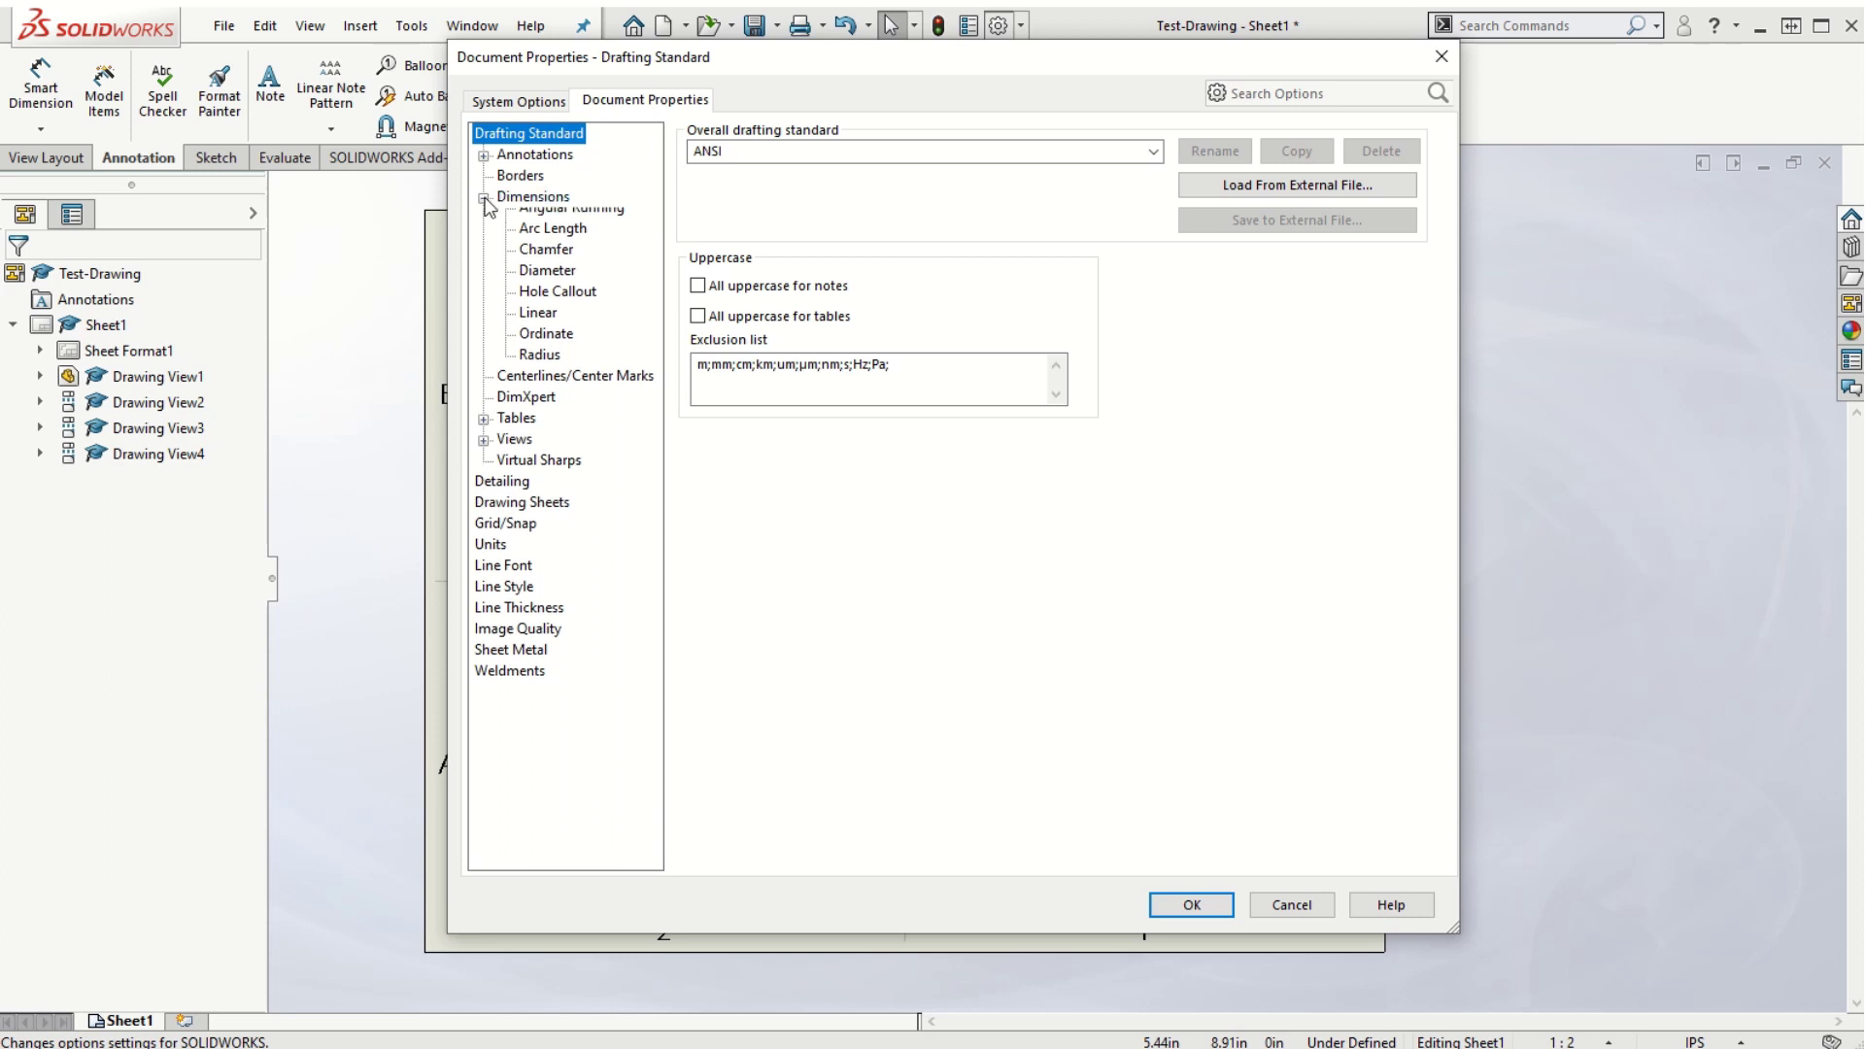
click(484, 198)
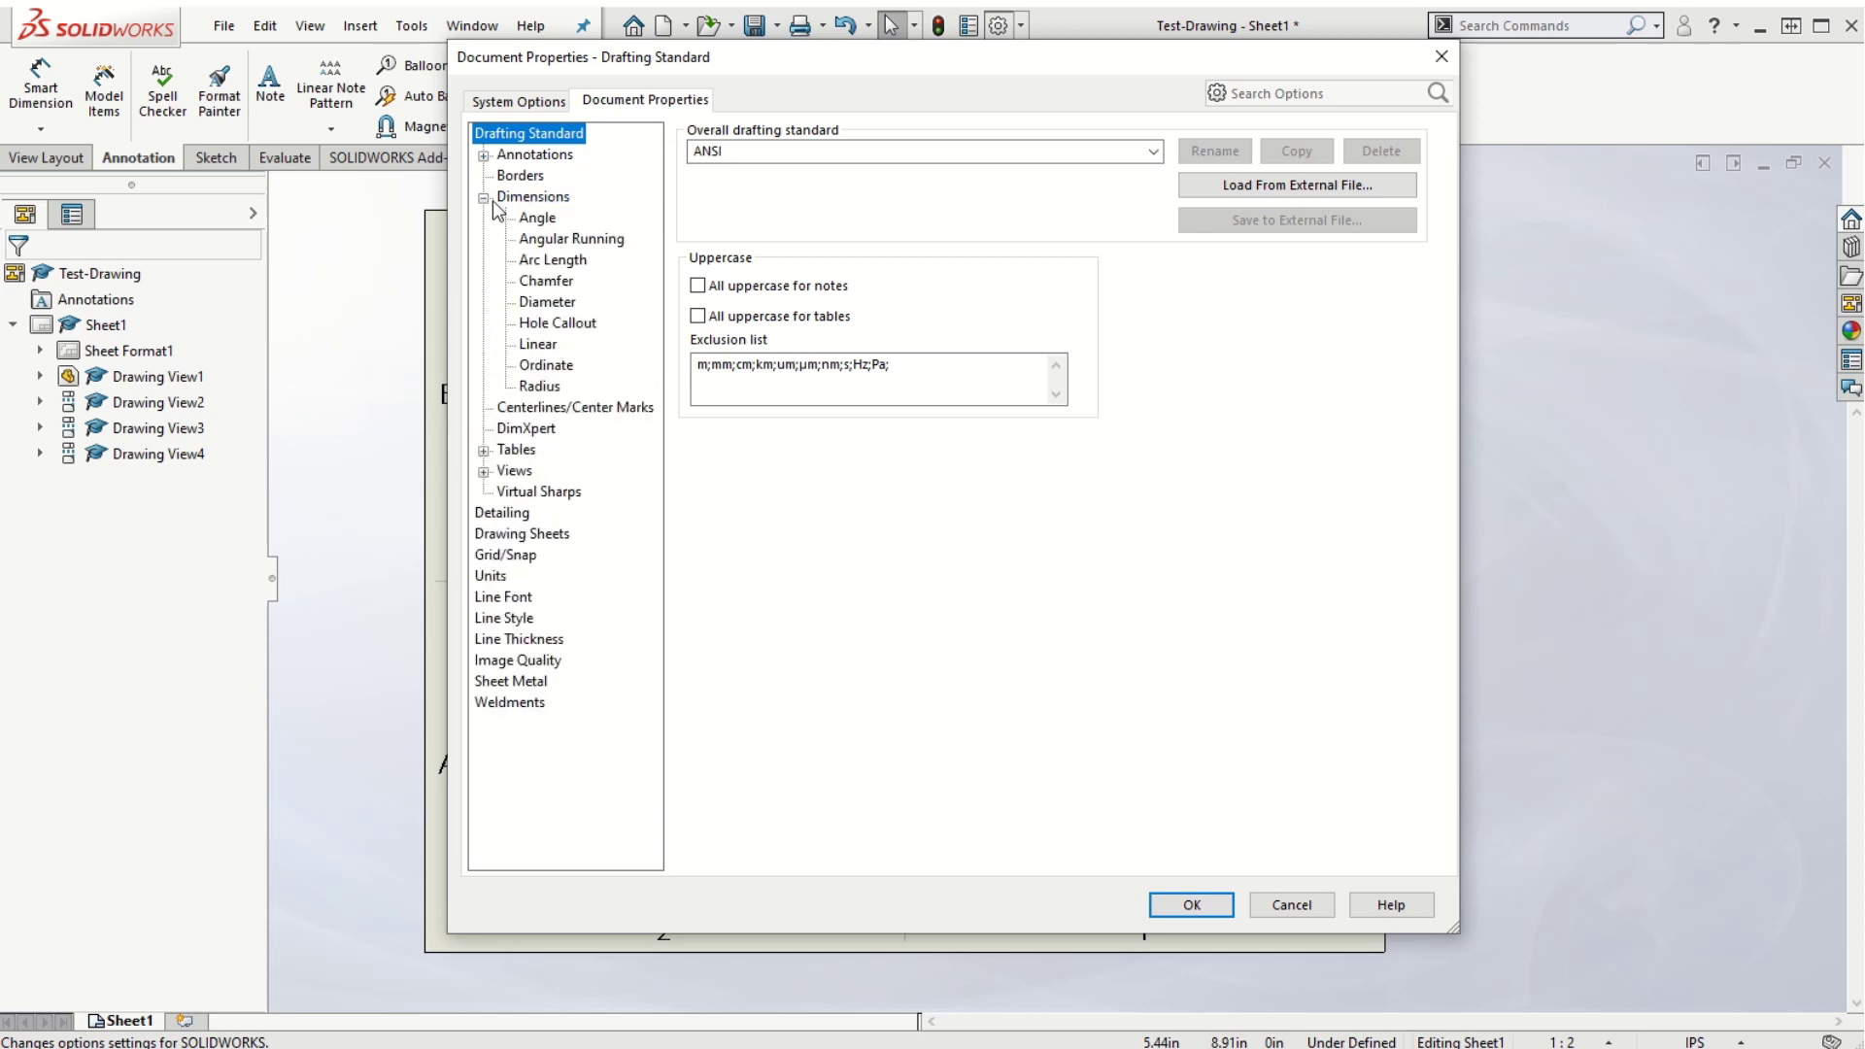
click(553, 305)
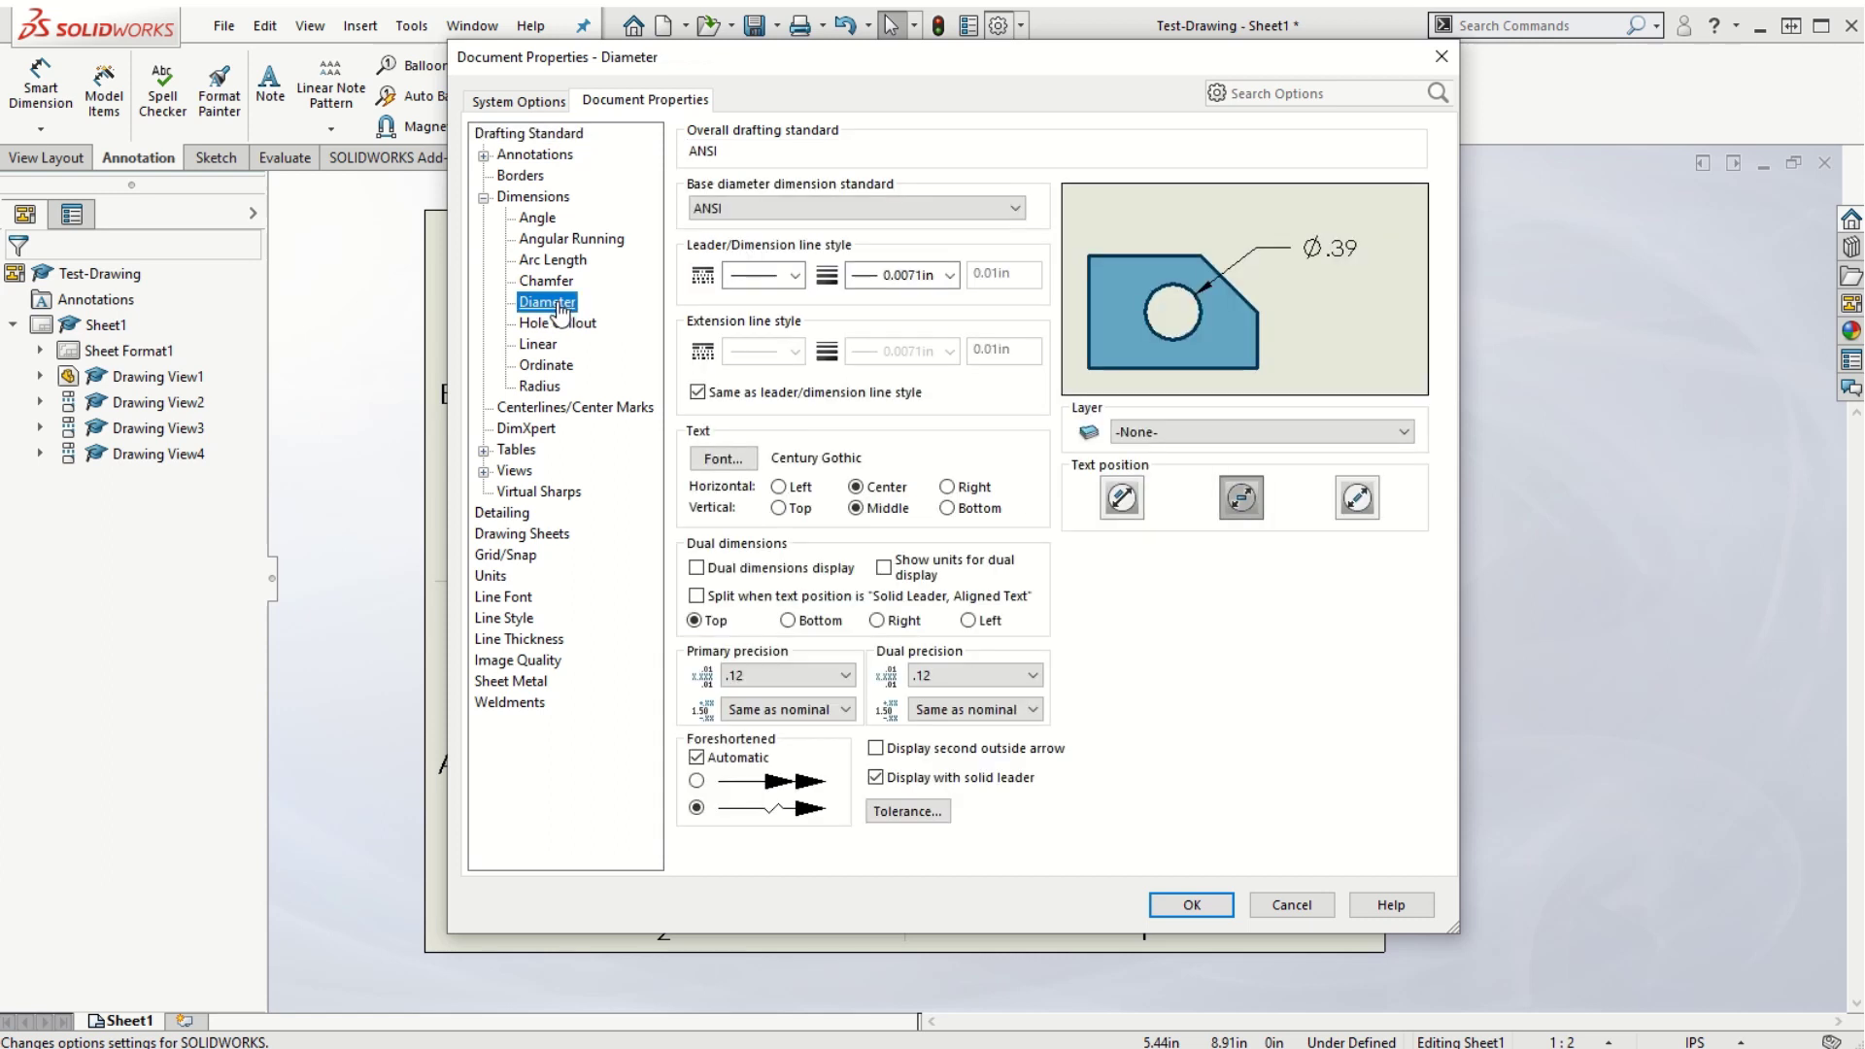
click(1015, 207)
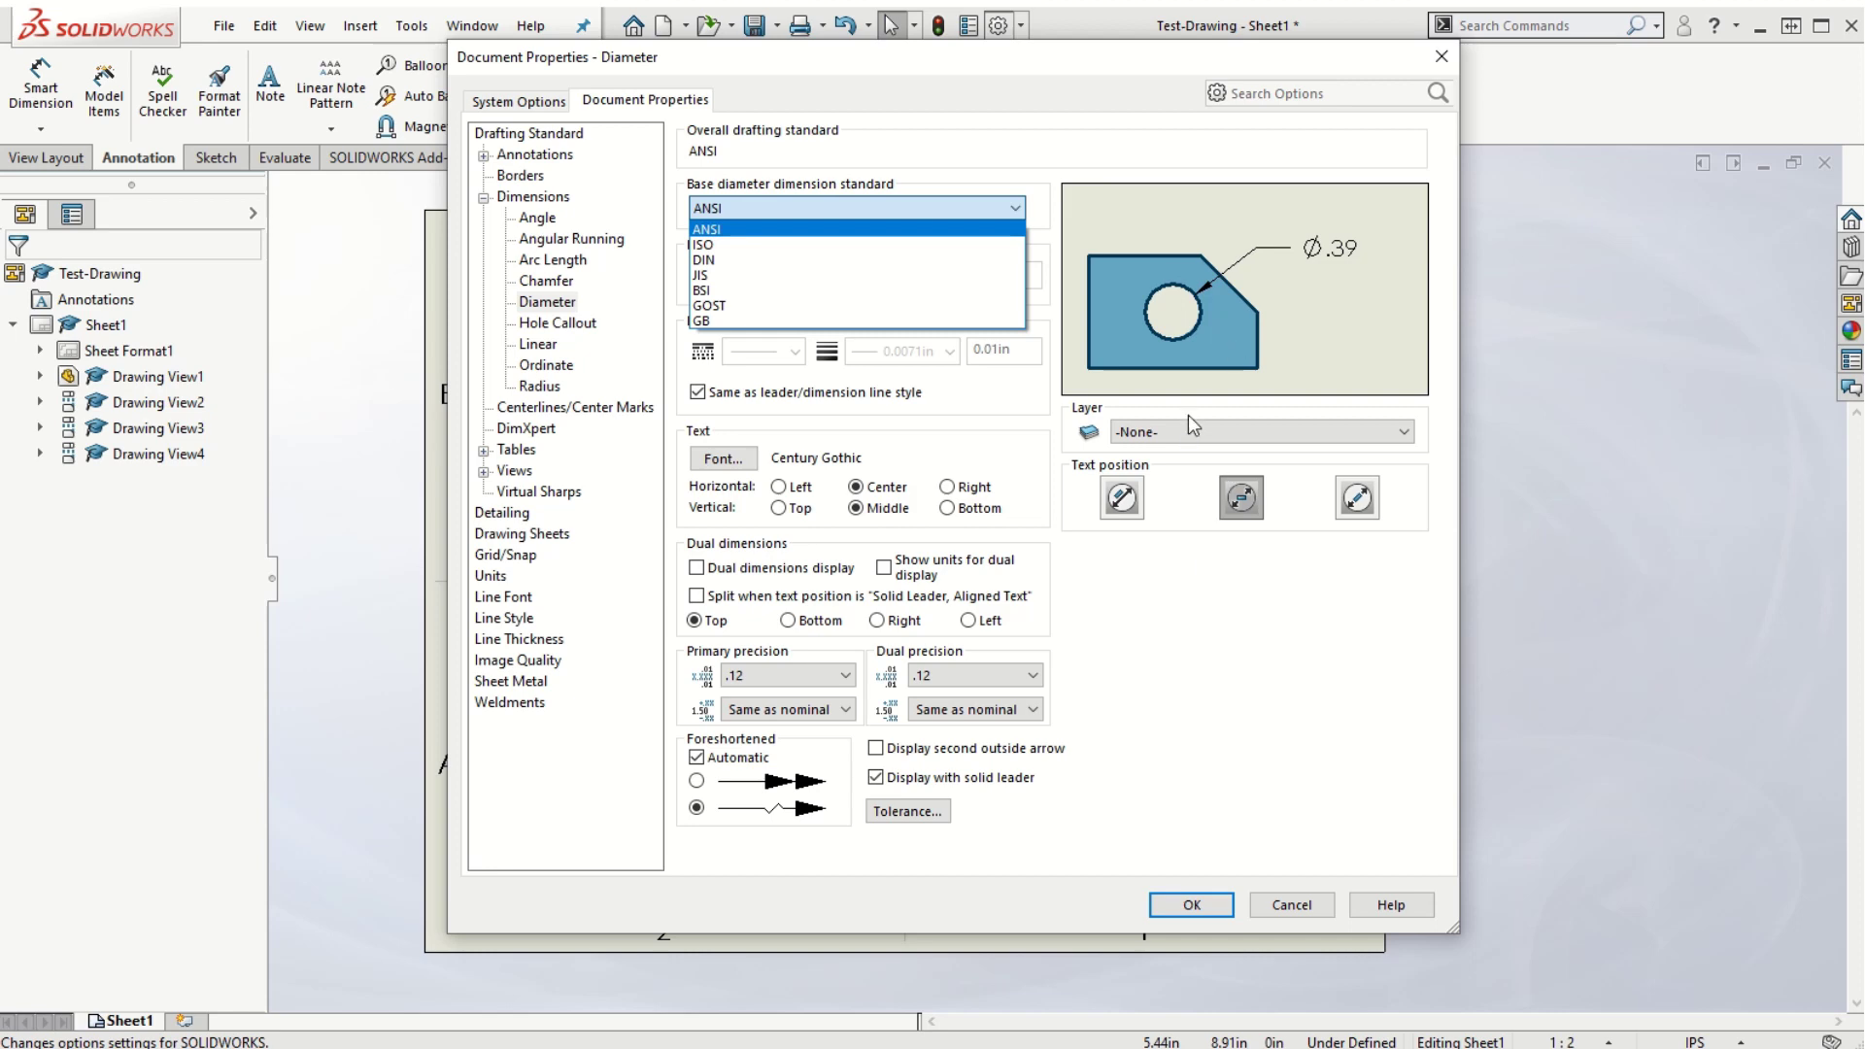
click(1194, 907)
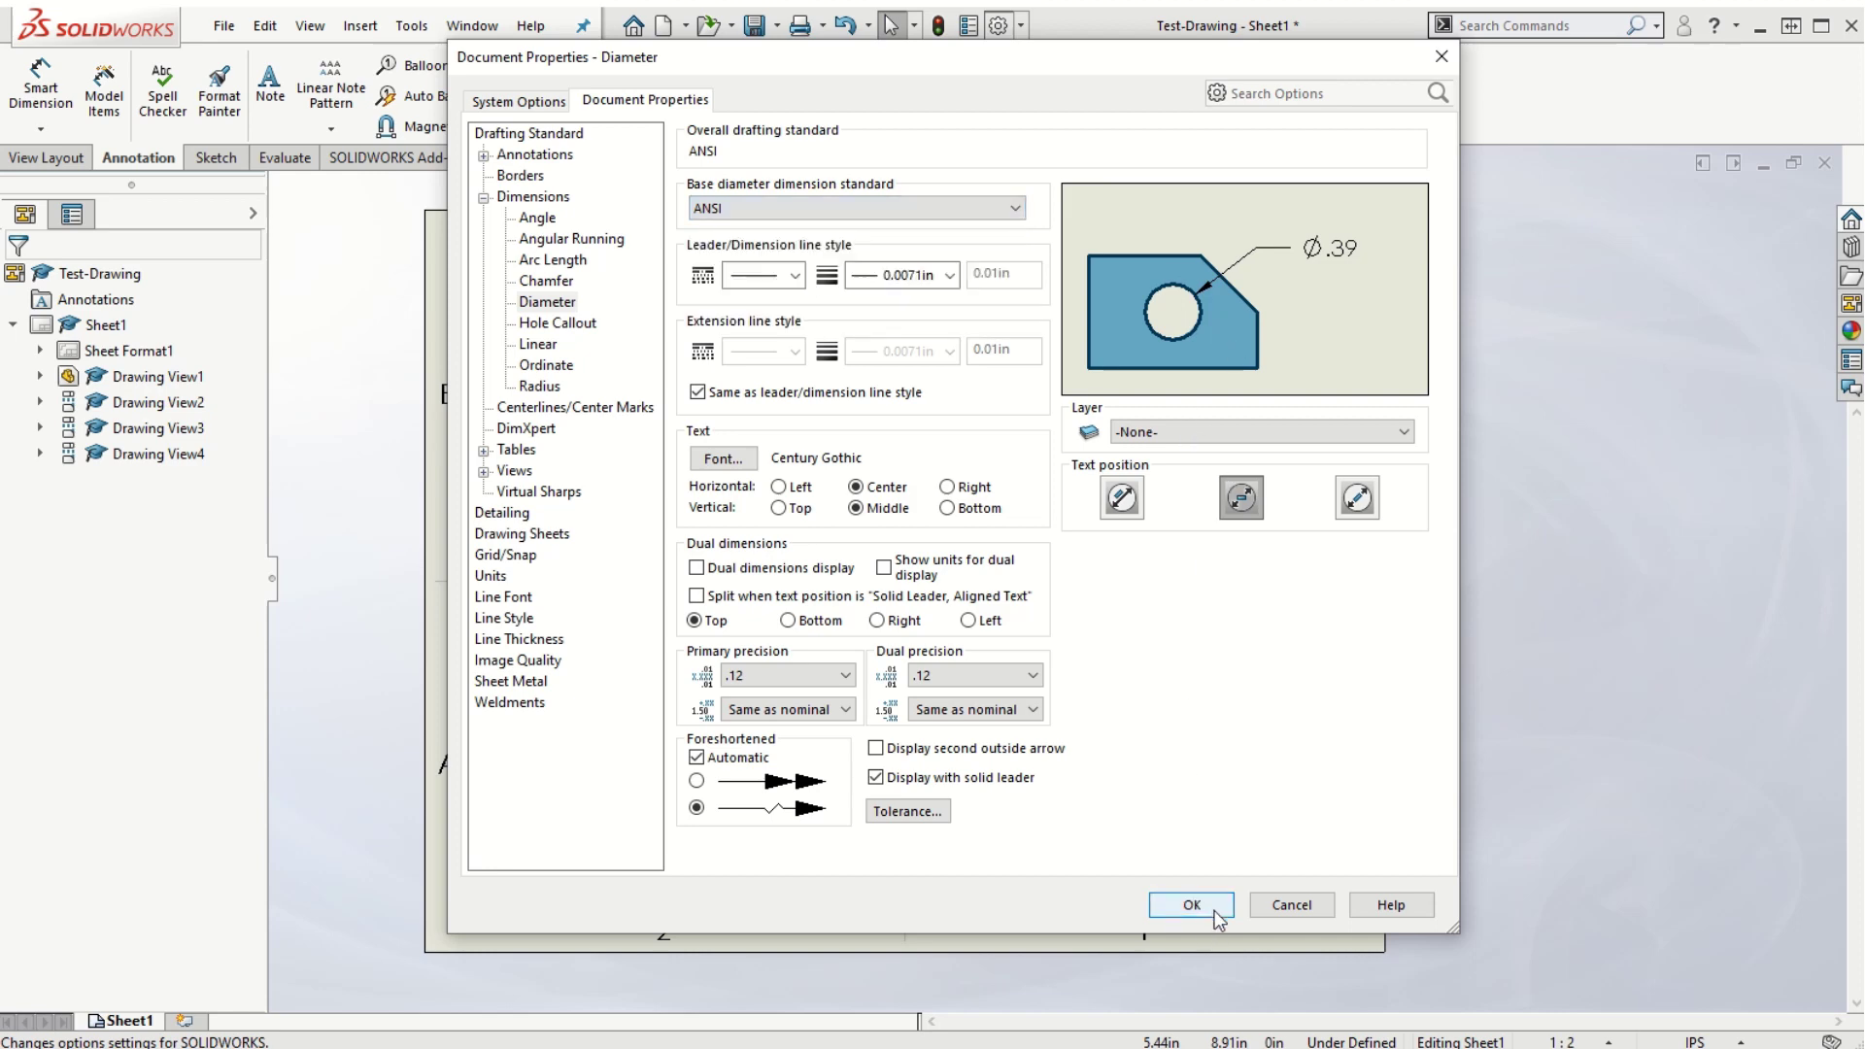
click(1198, 908)
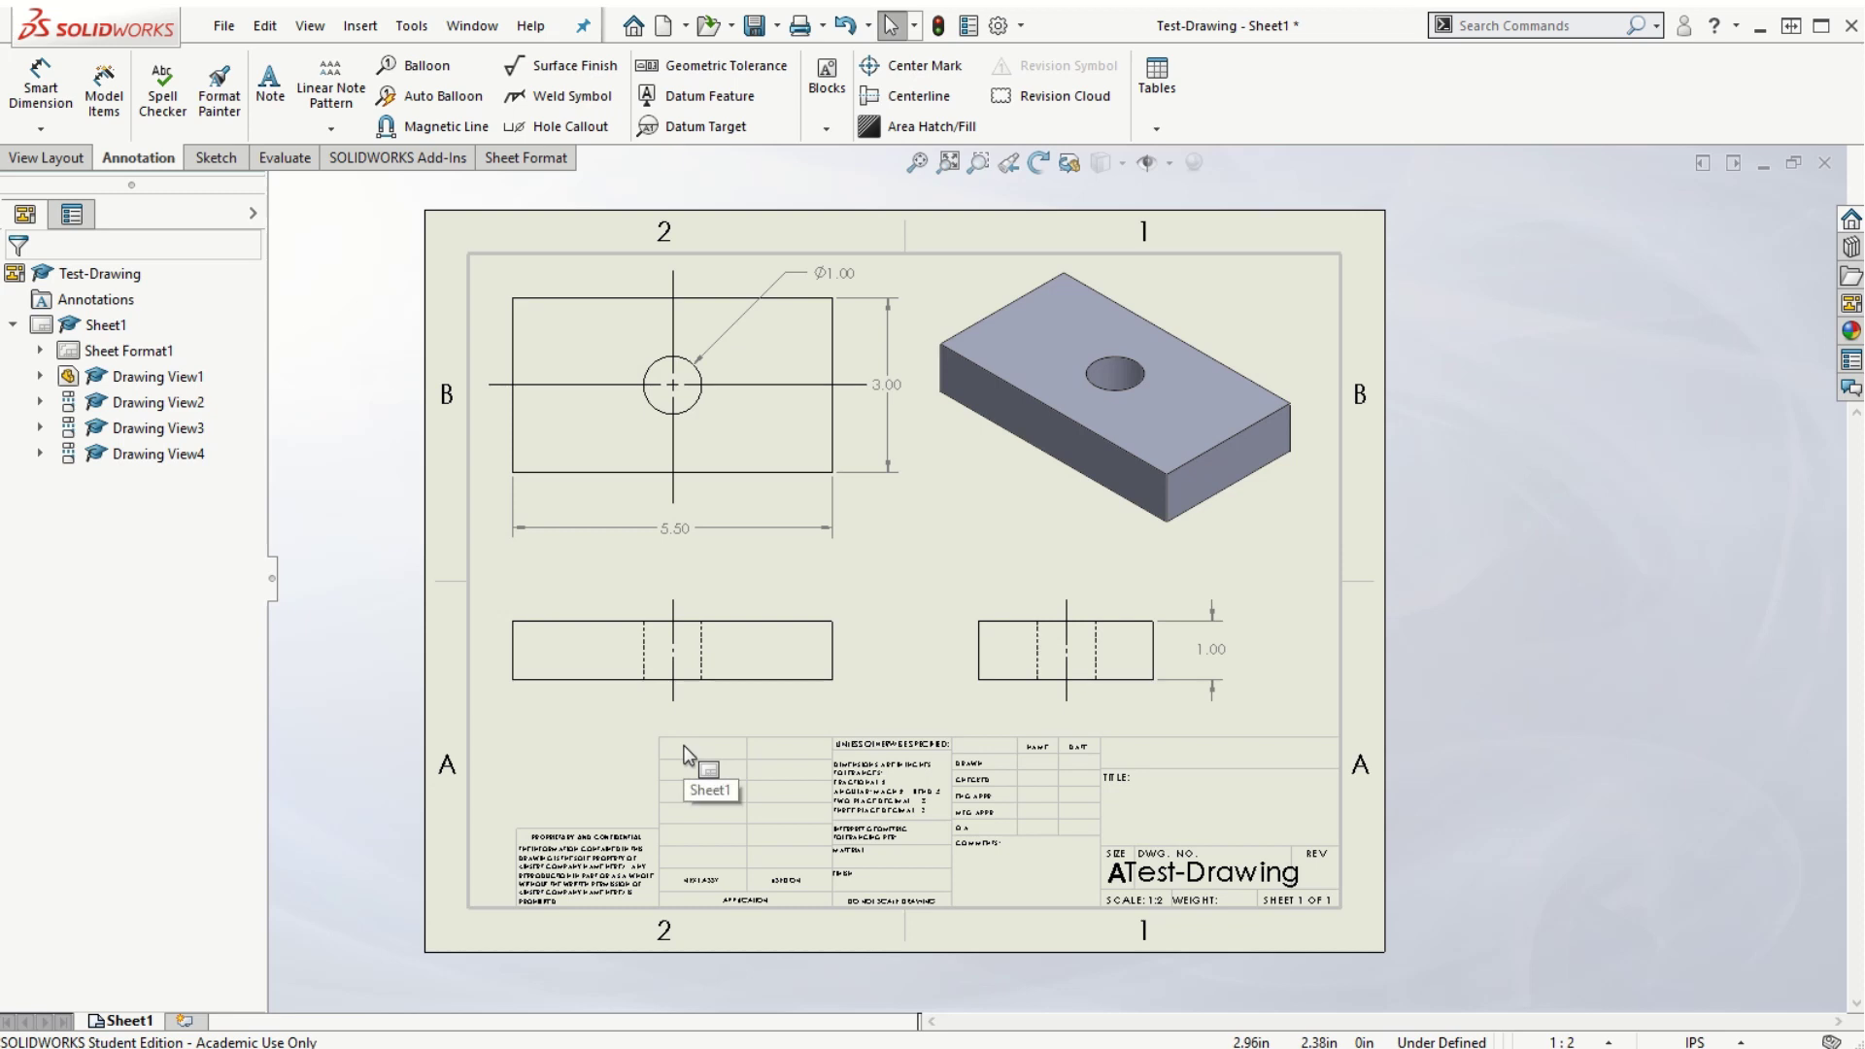
Dimension the horizontal distance from the hole's centerline to the block's right edge, placed below the front view
click(41, 89)
click(674, 693)
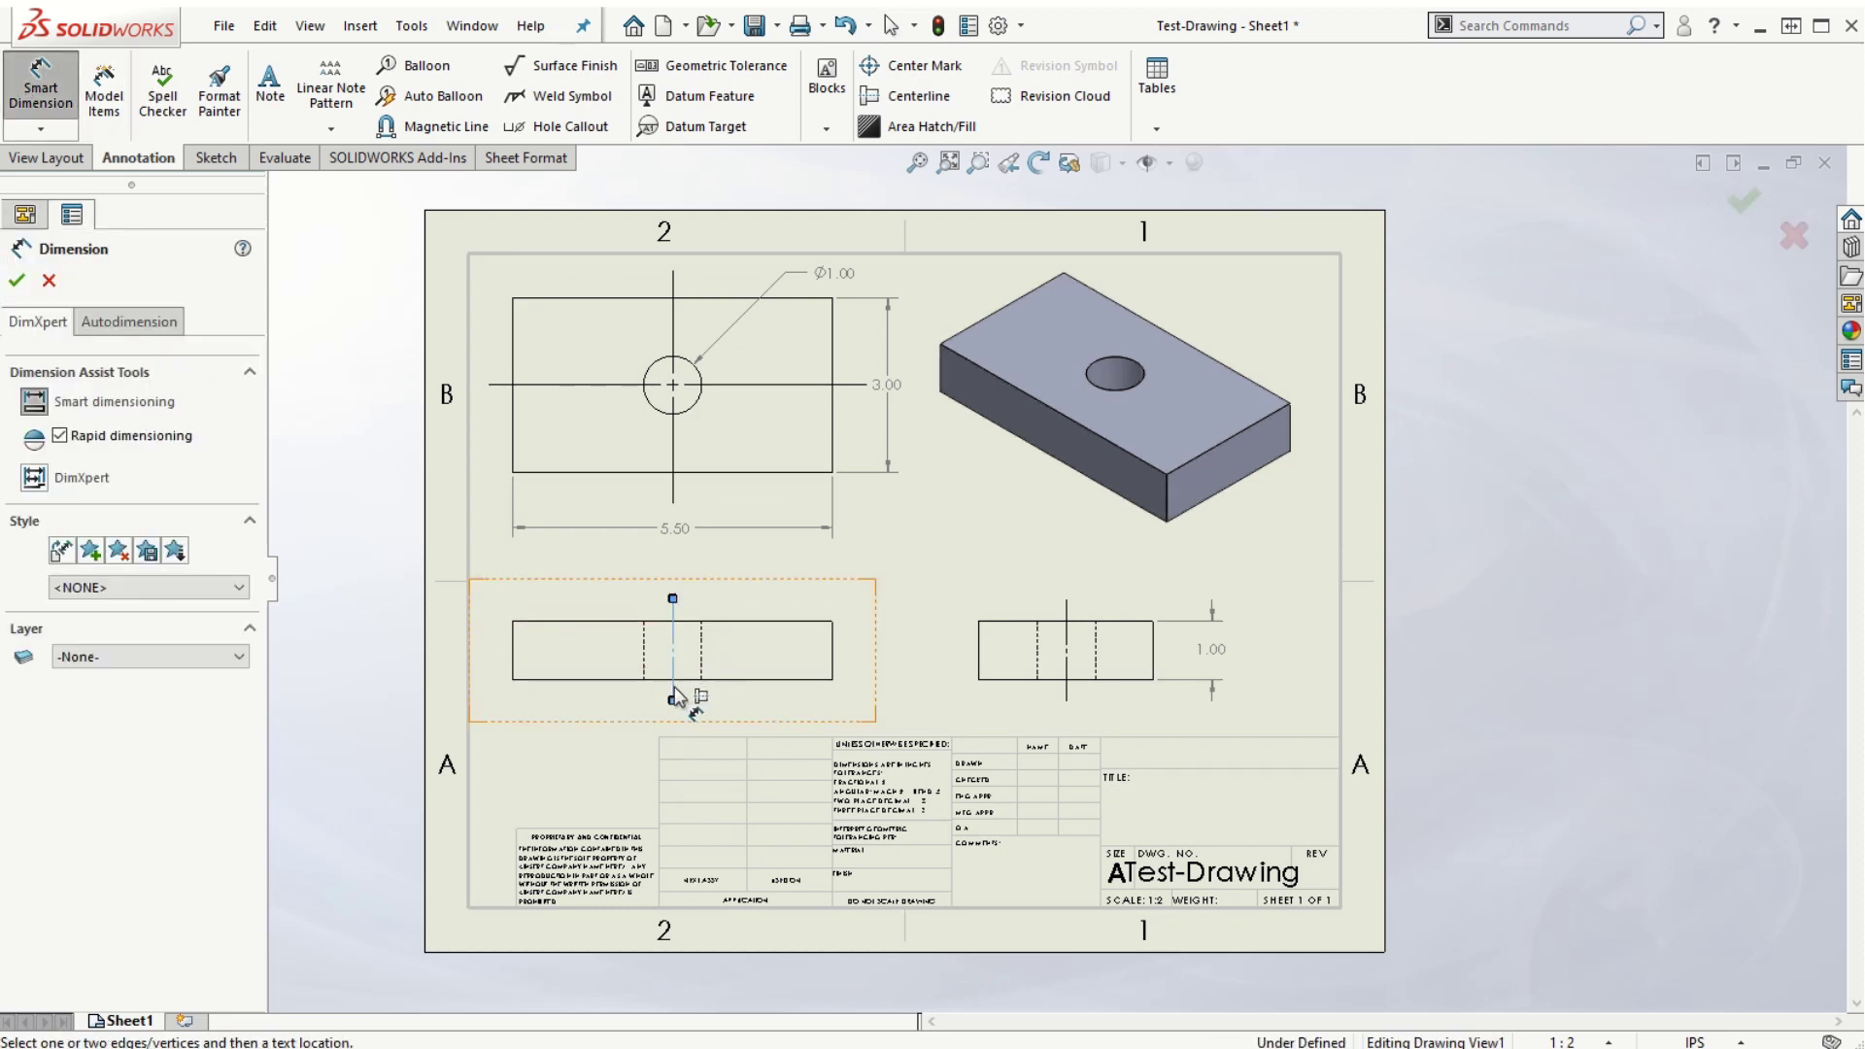
click(834, 659)
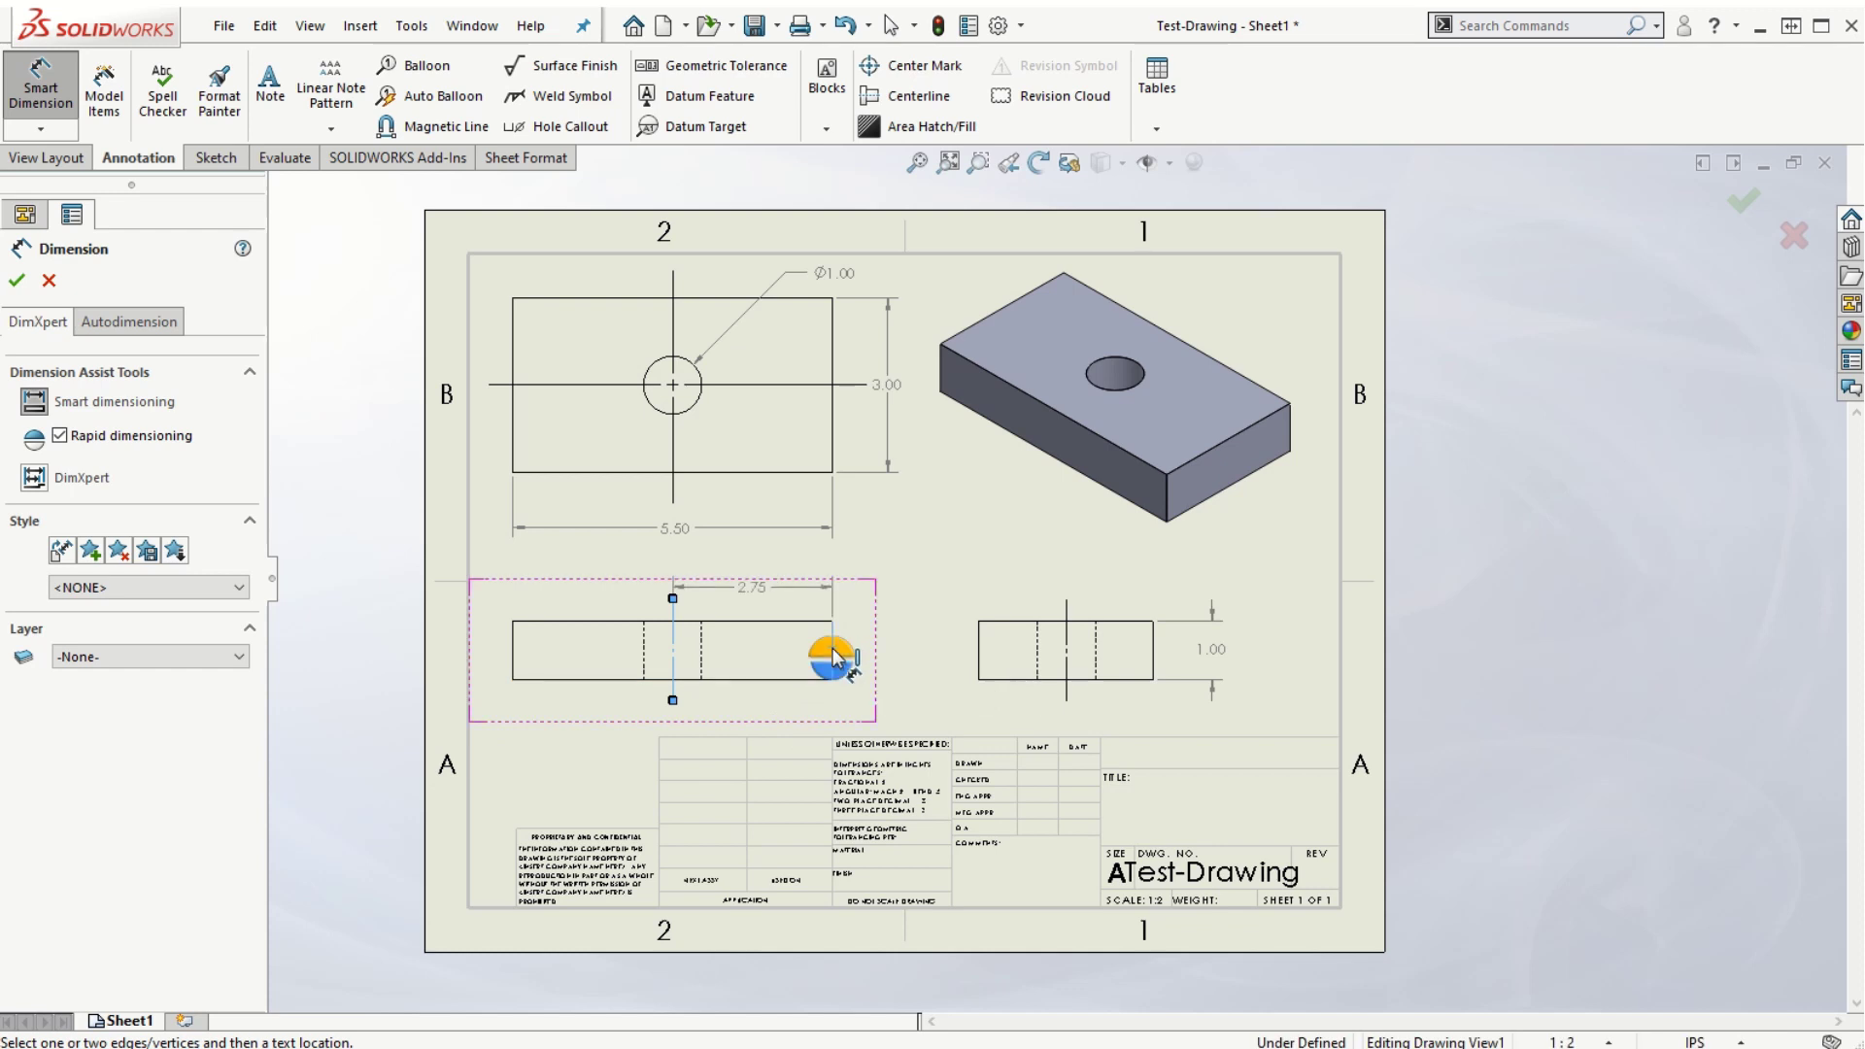
click(761, 705)
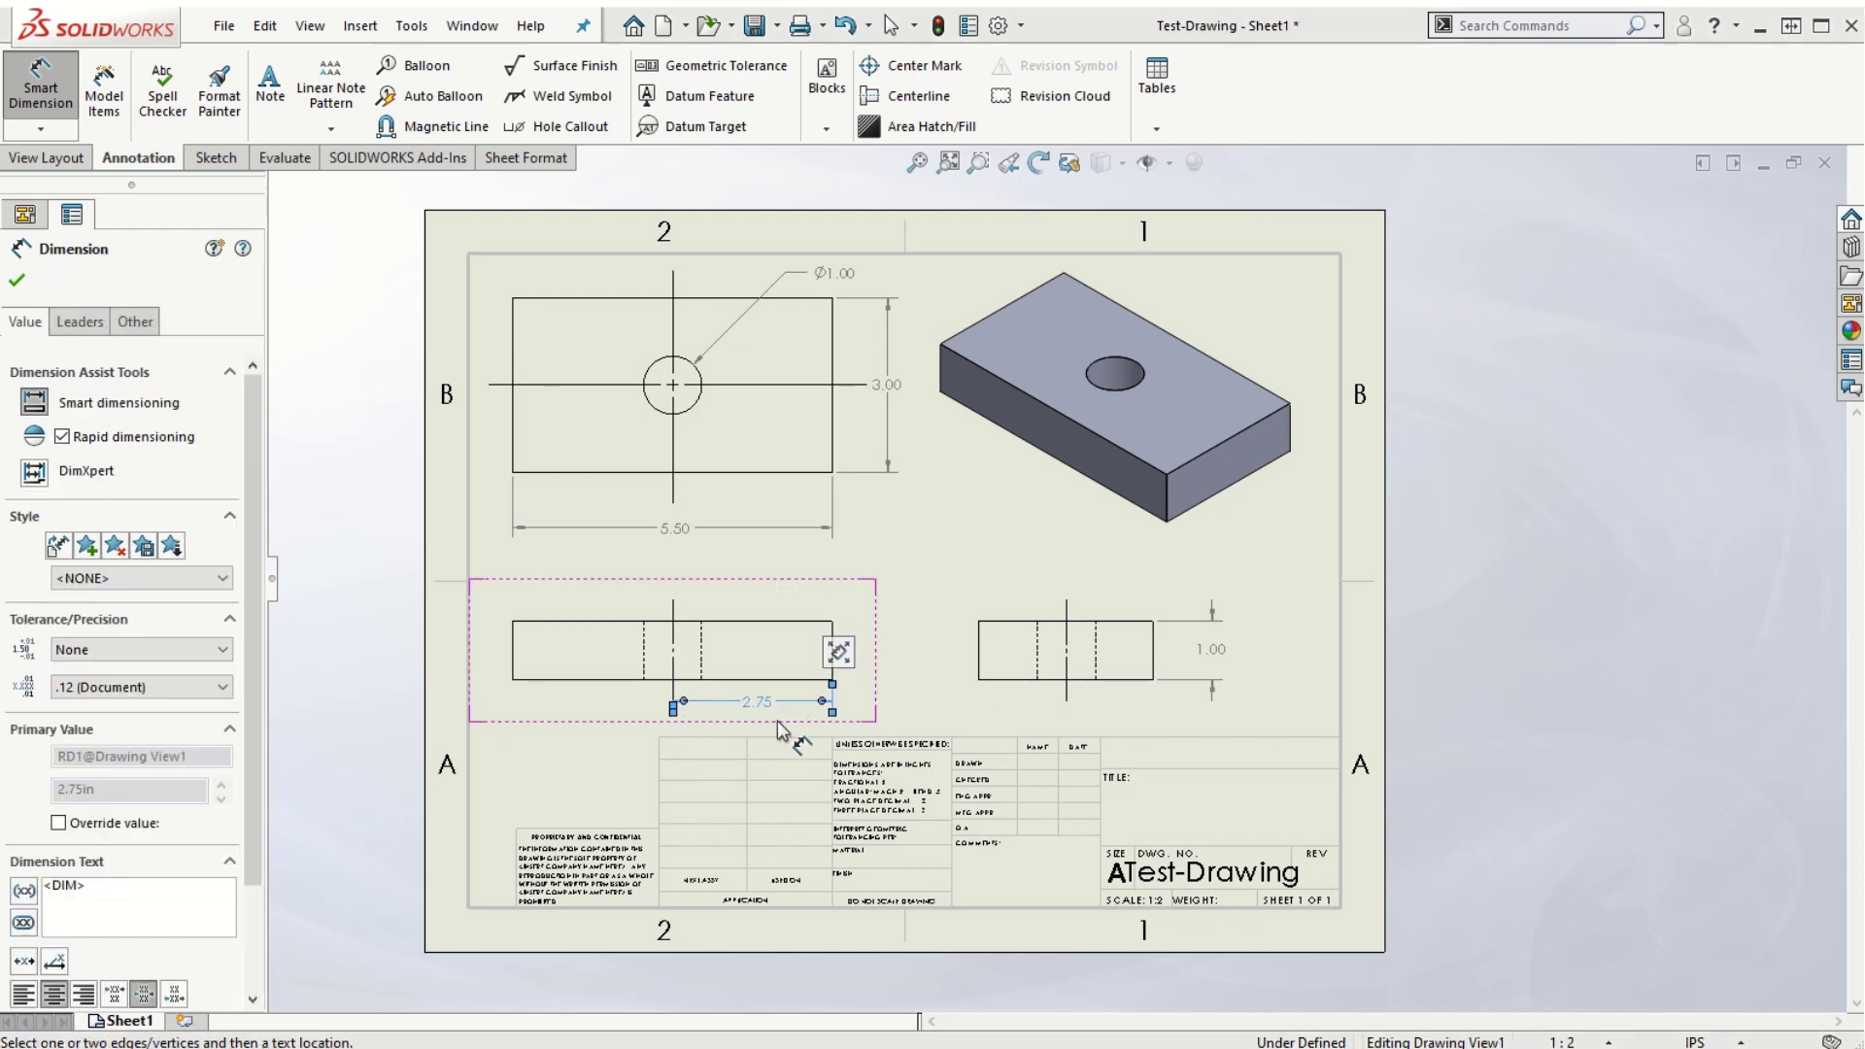
key(Escape)
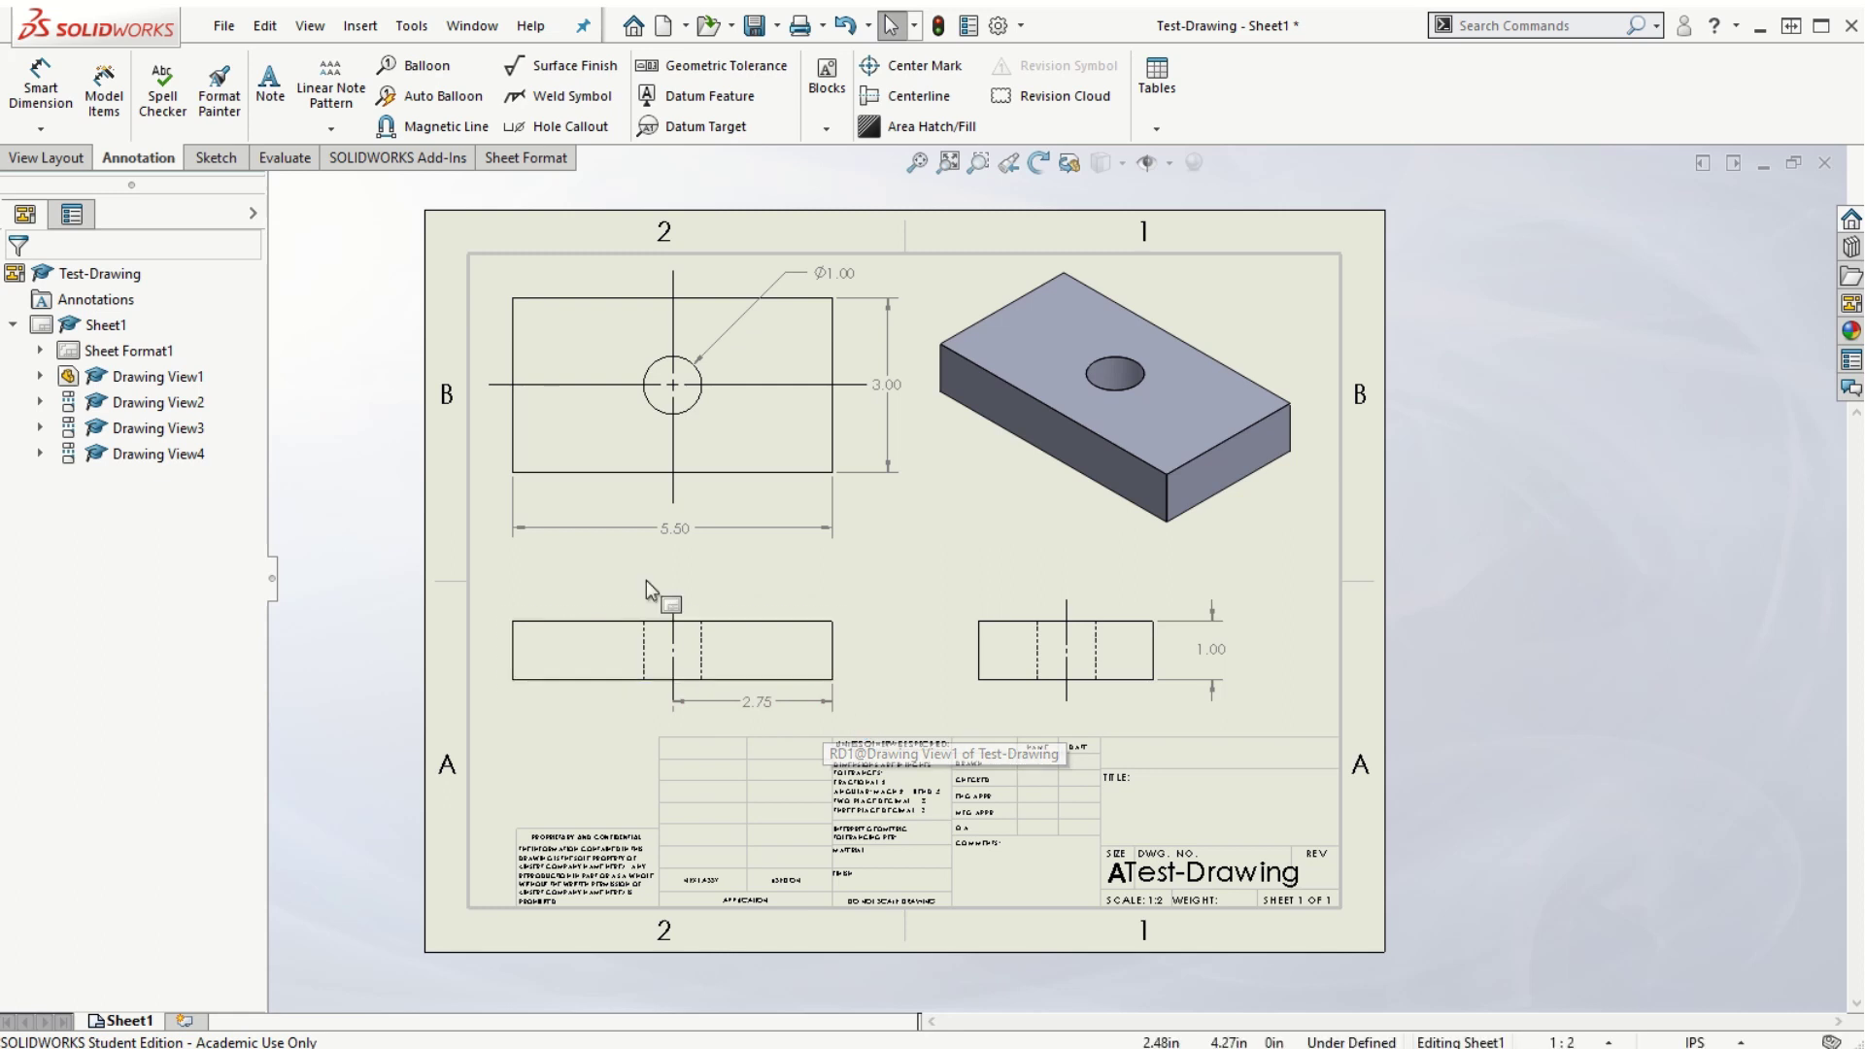
Dimension the vertical distance from the block's upper edge to the hole's center mark, placed to the right of the top view
click(585, 387)
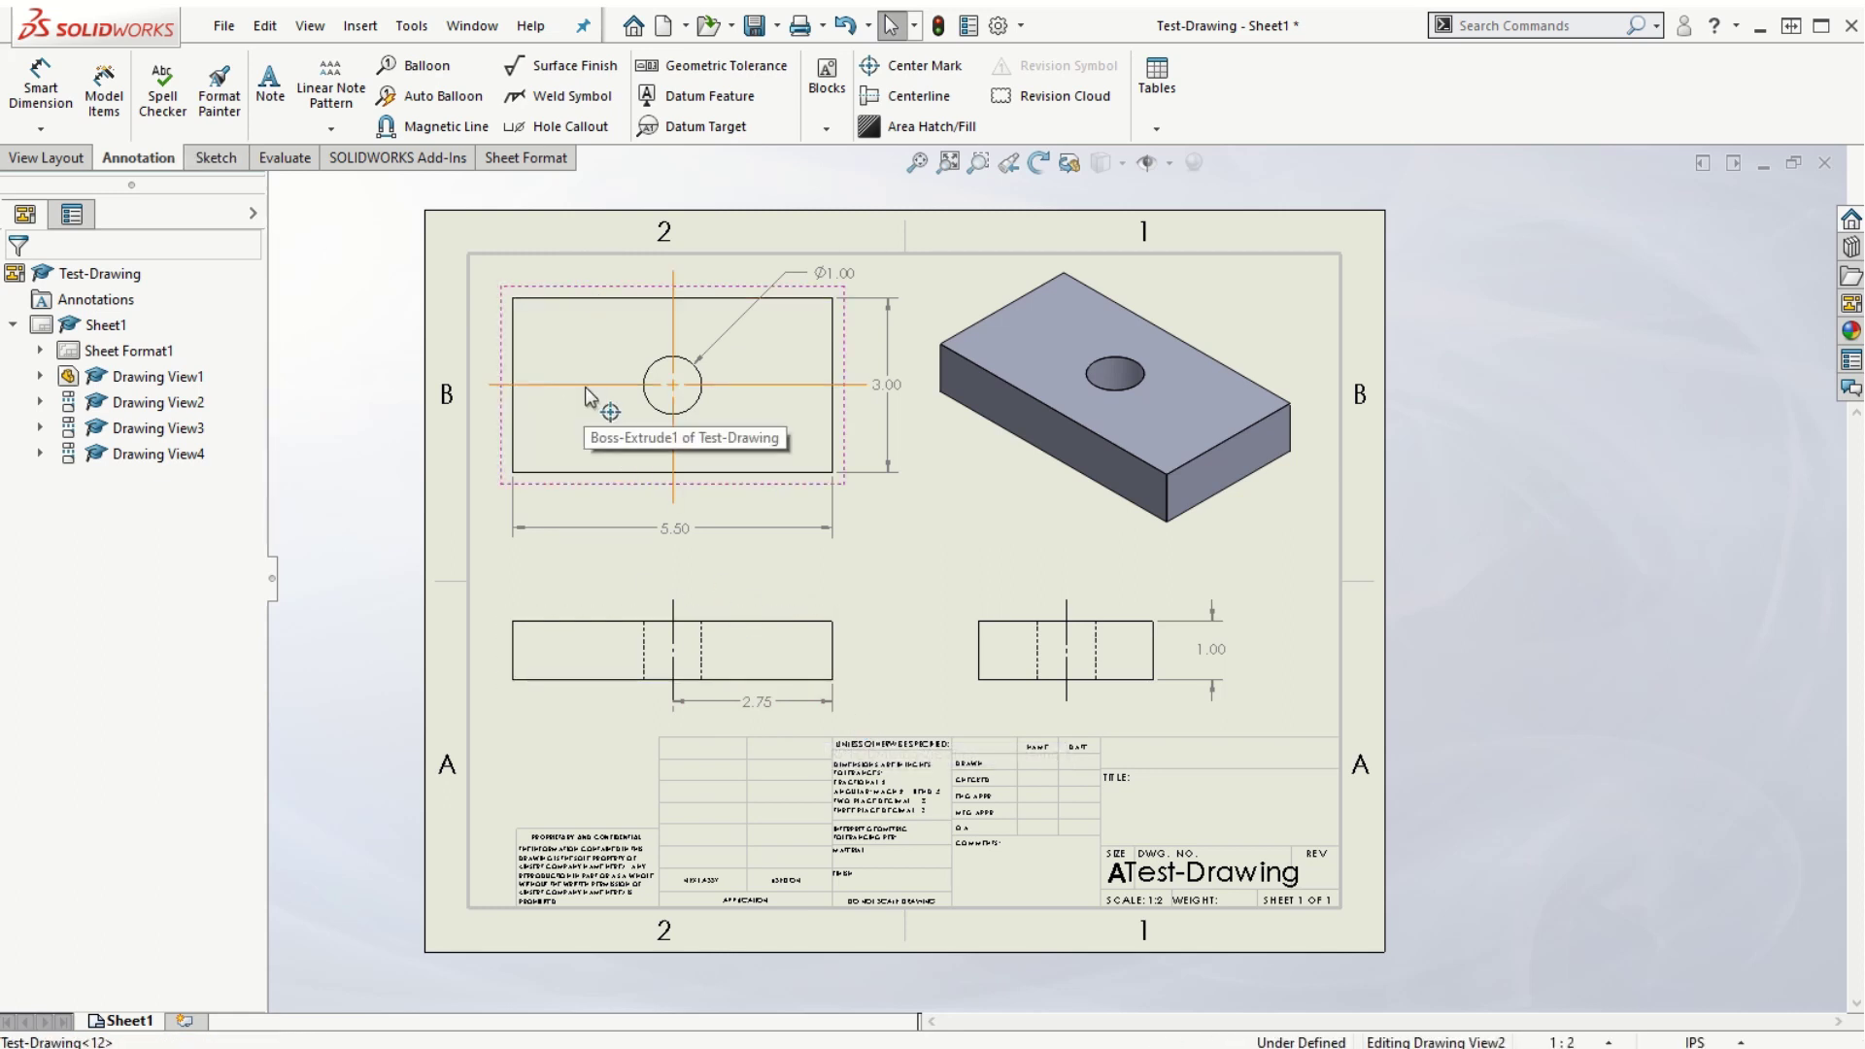
click(598, 299)
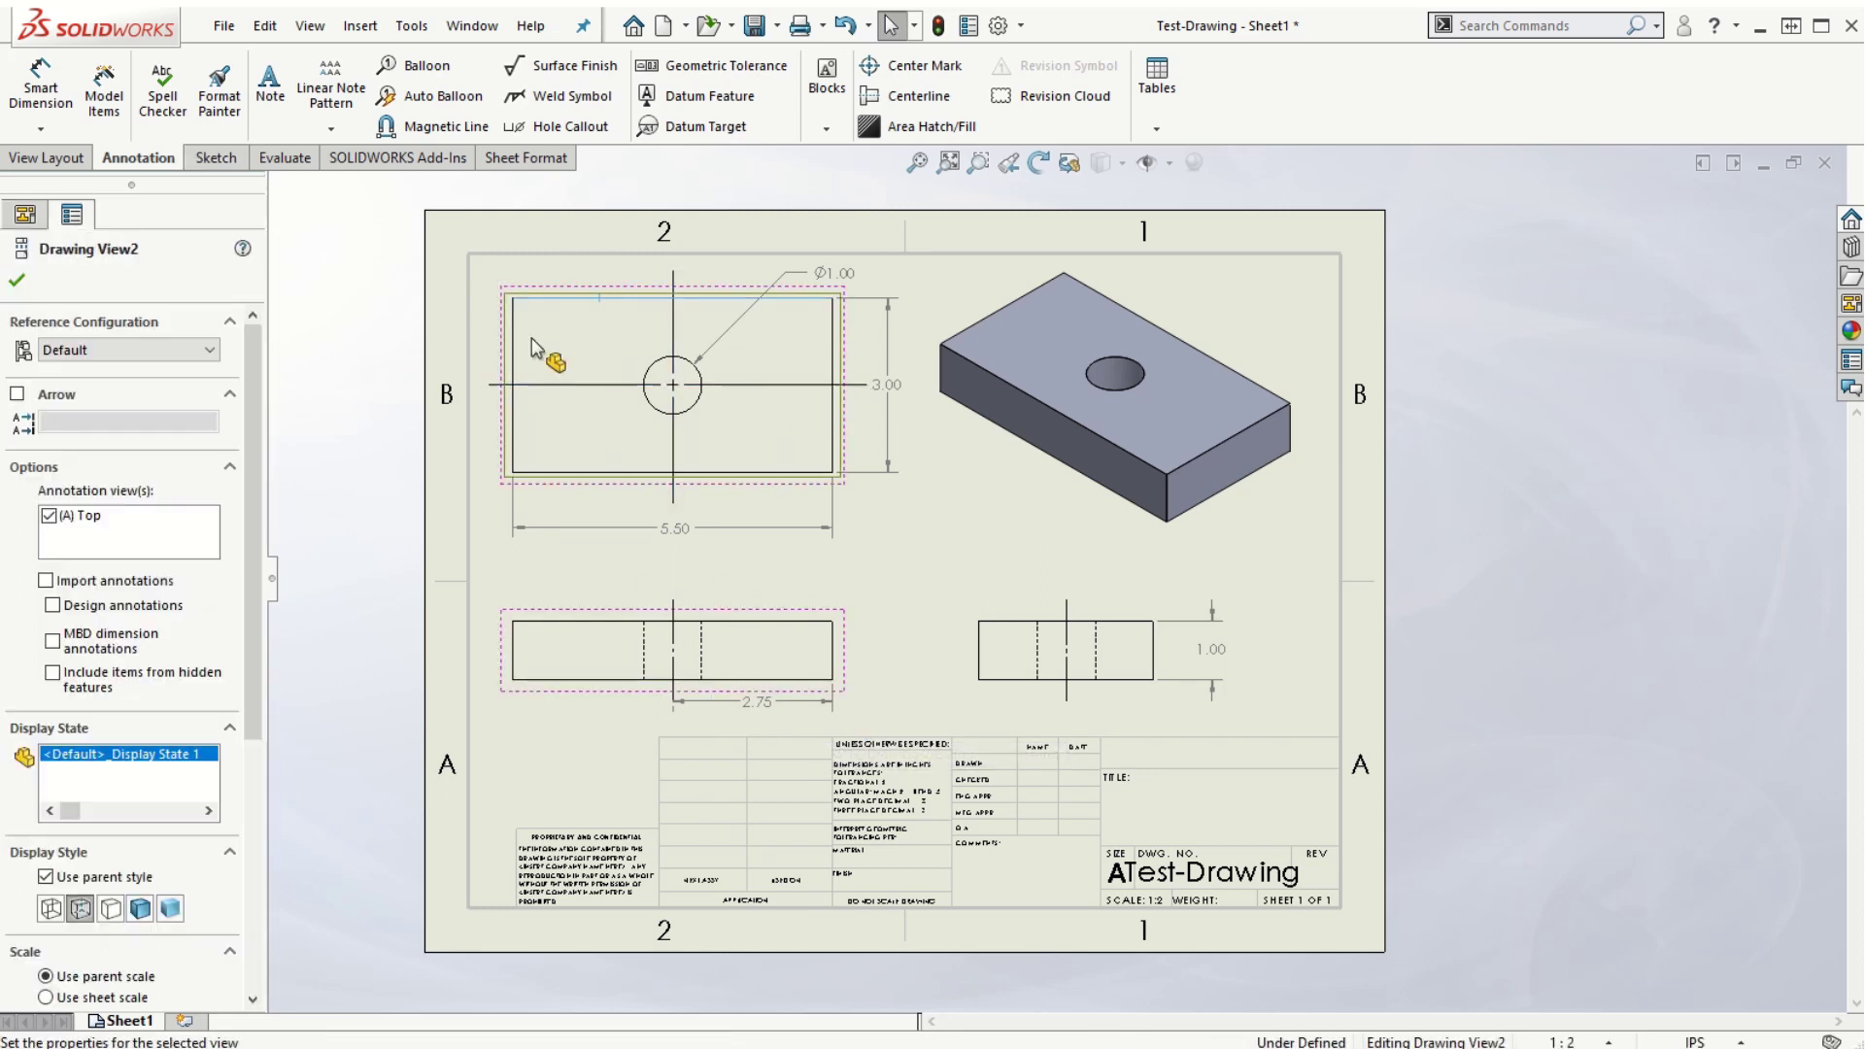
click(55, 93)
click(583, 299)
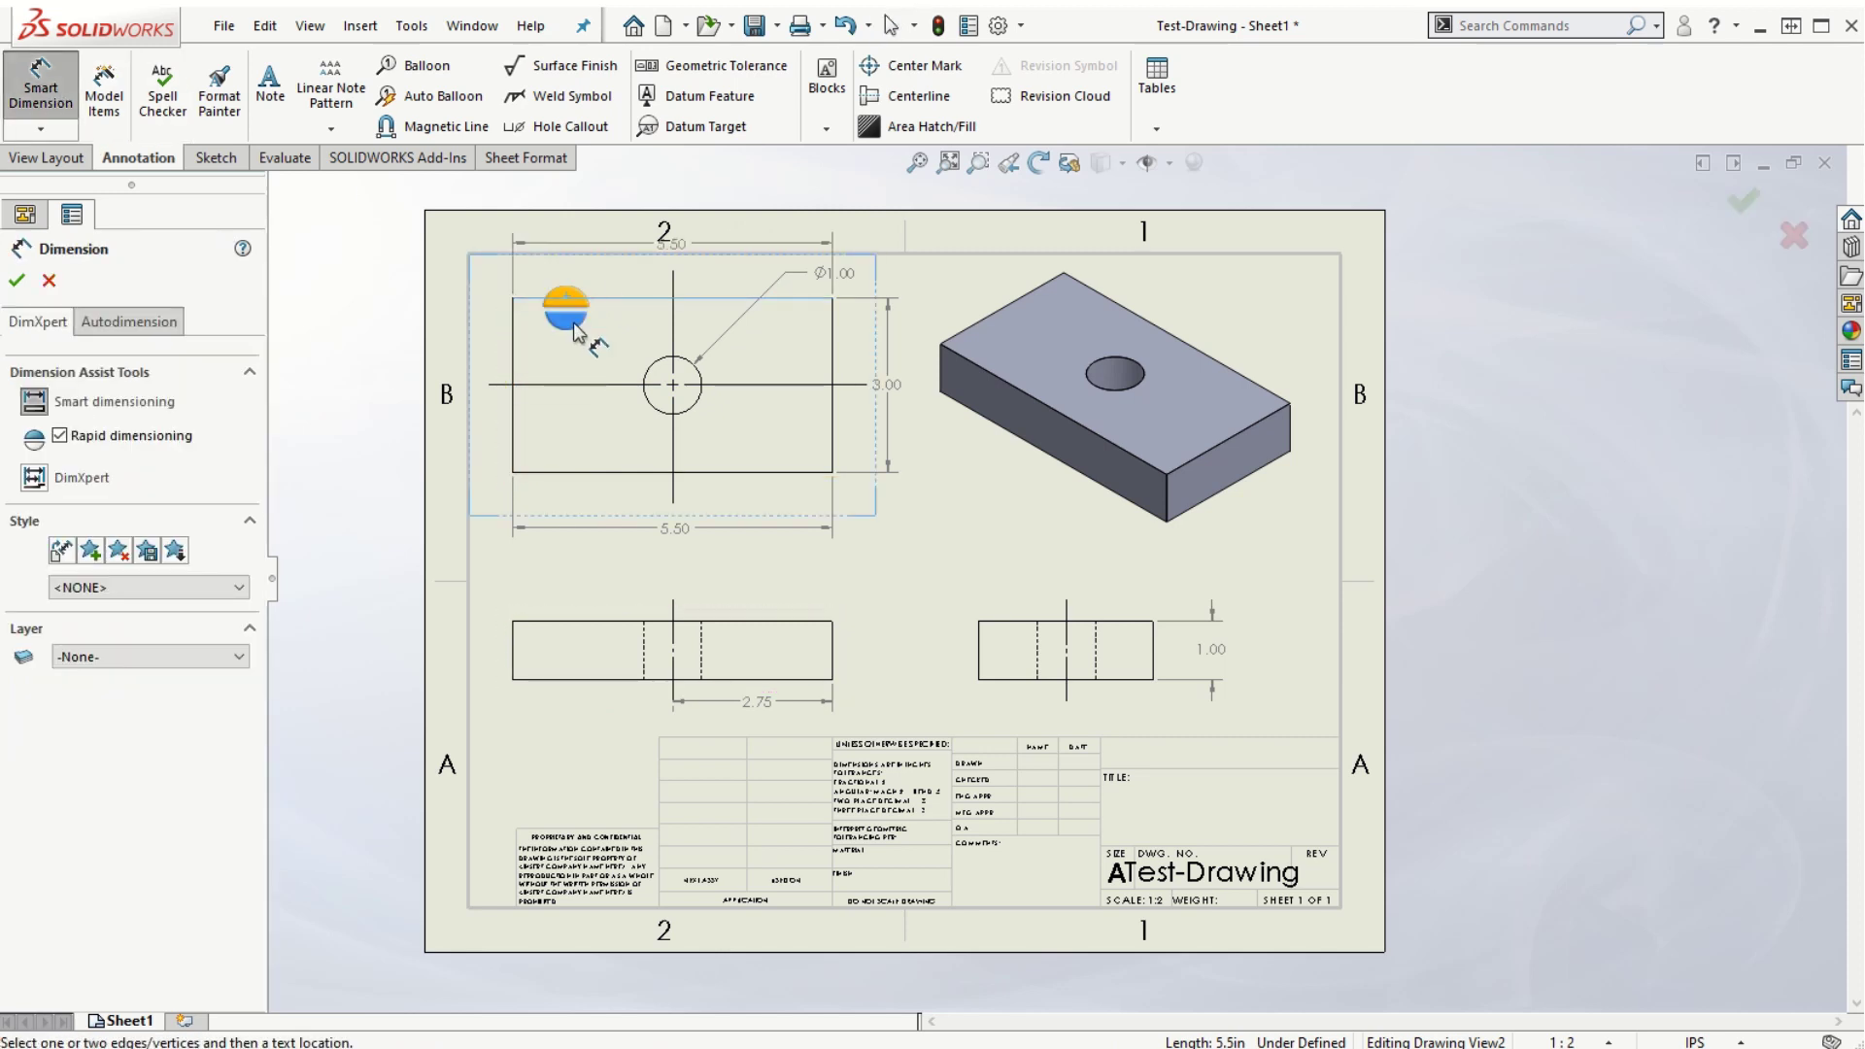
click(573, 386)
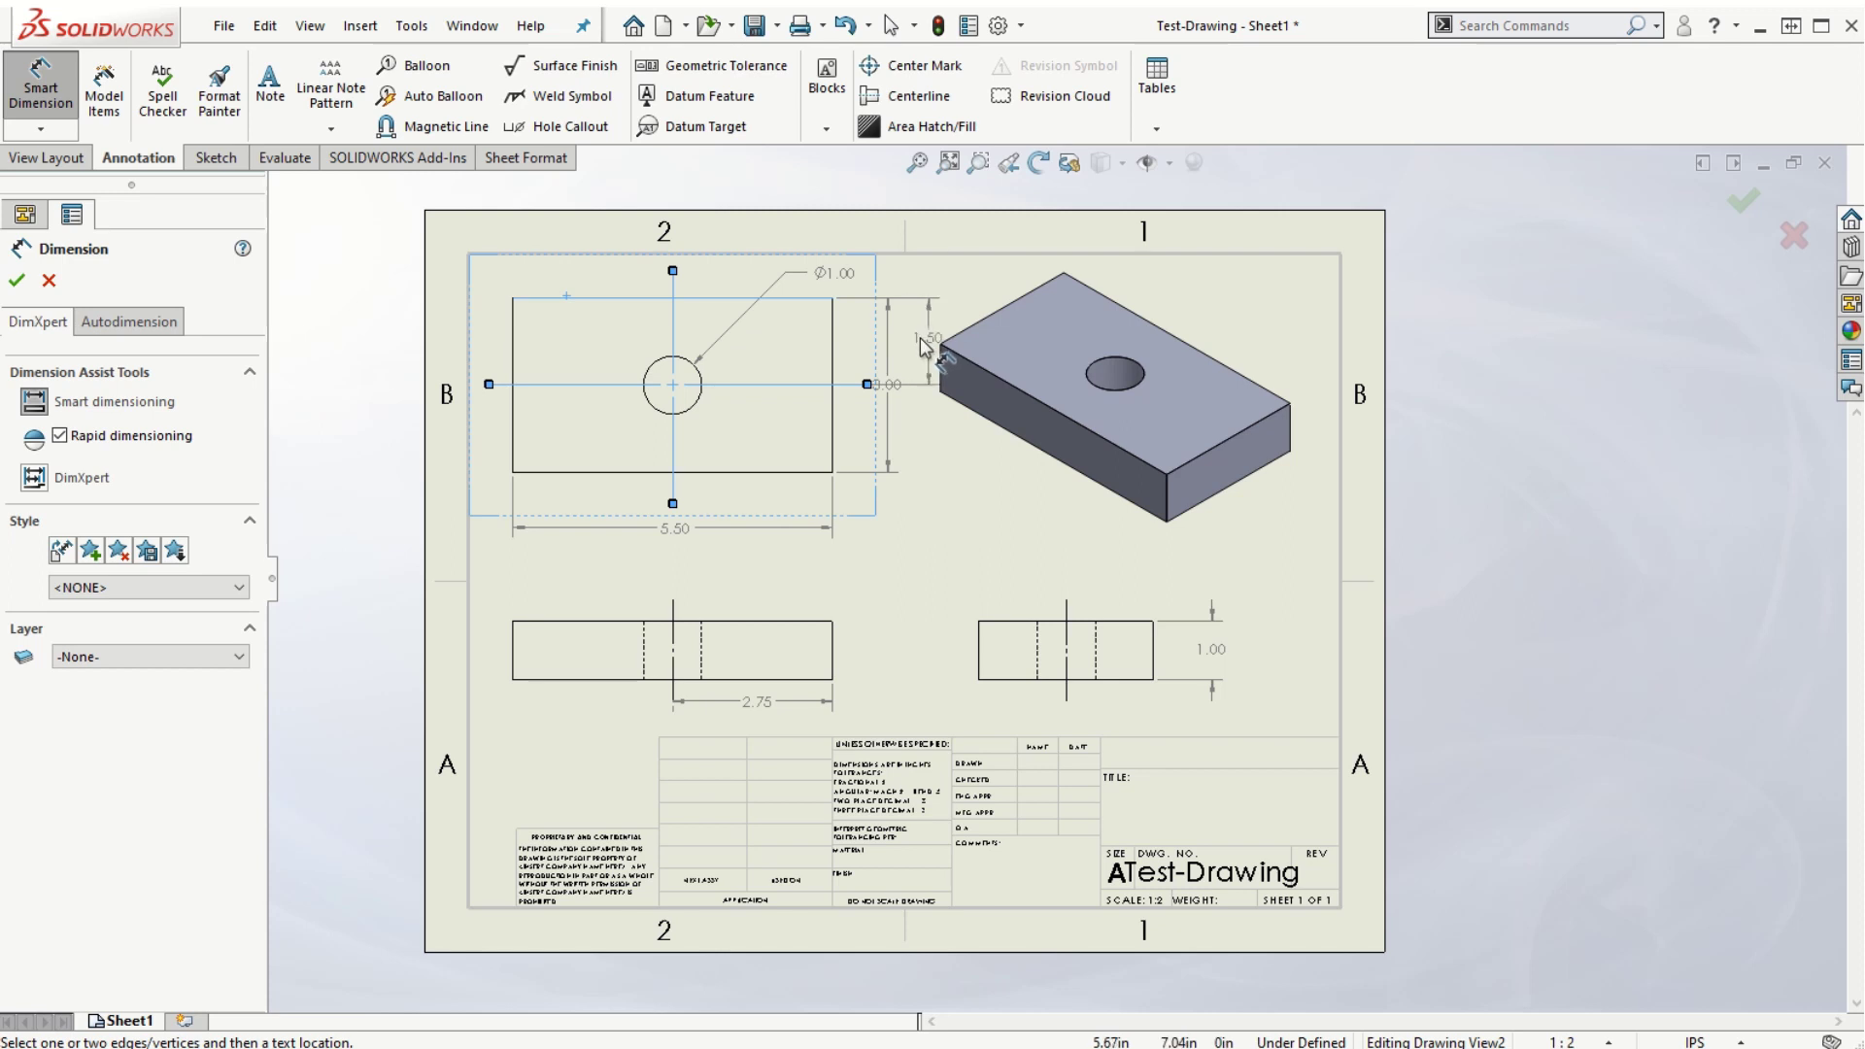
click(913, 346)
key(Escape)
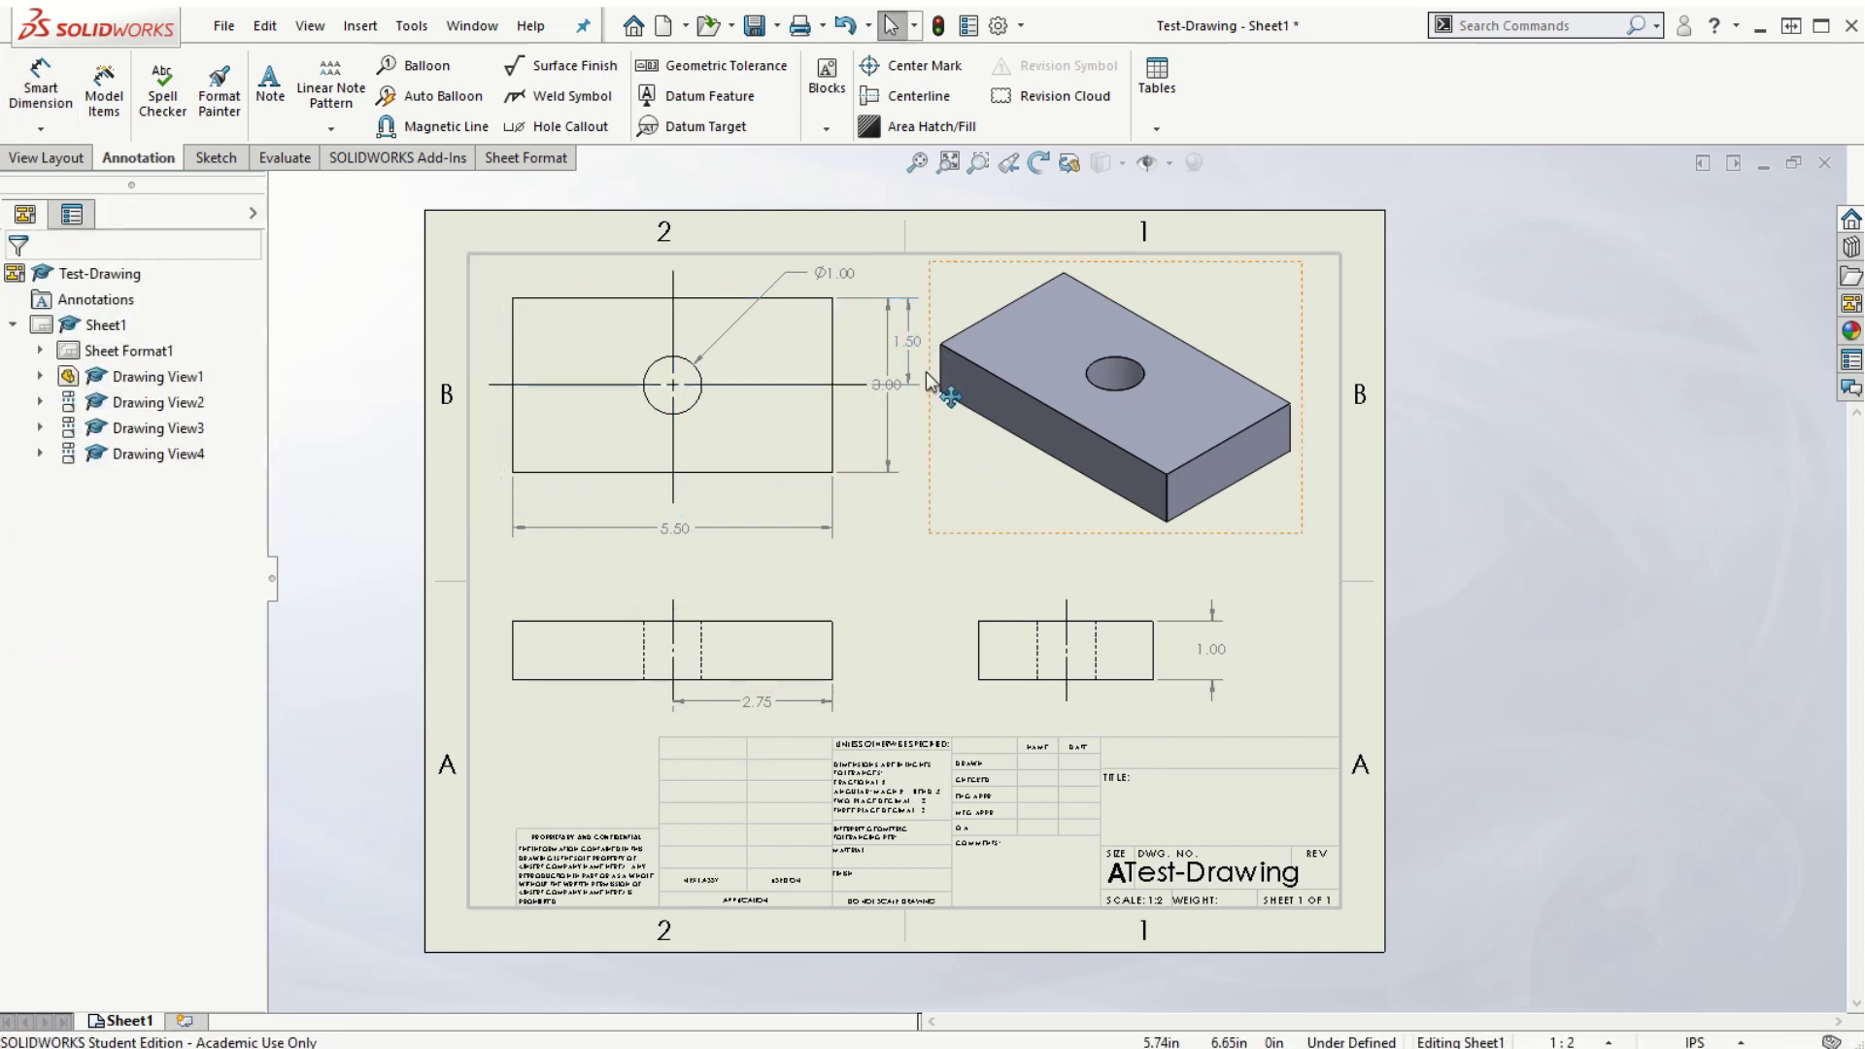
Move the vertical hole-position dimension between the top view's right edge and the overall width dimension, and shift the width dimension farther out
scroll(877, 338, down, 5)
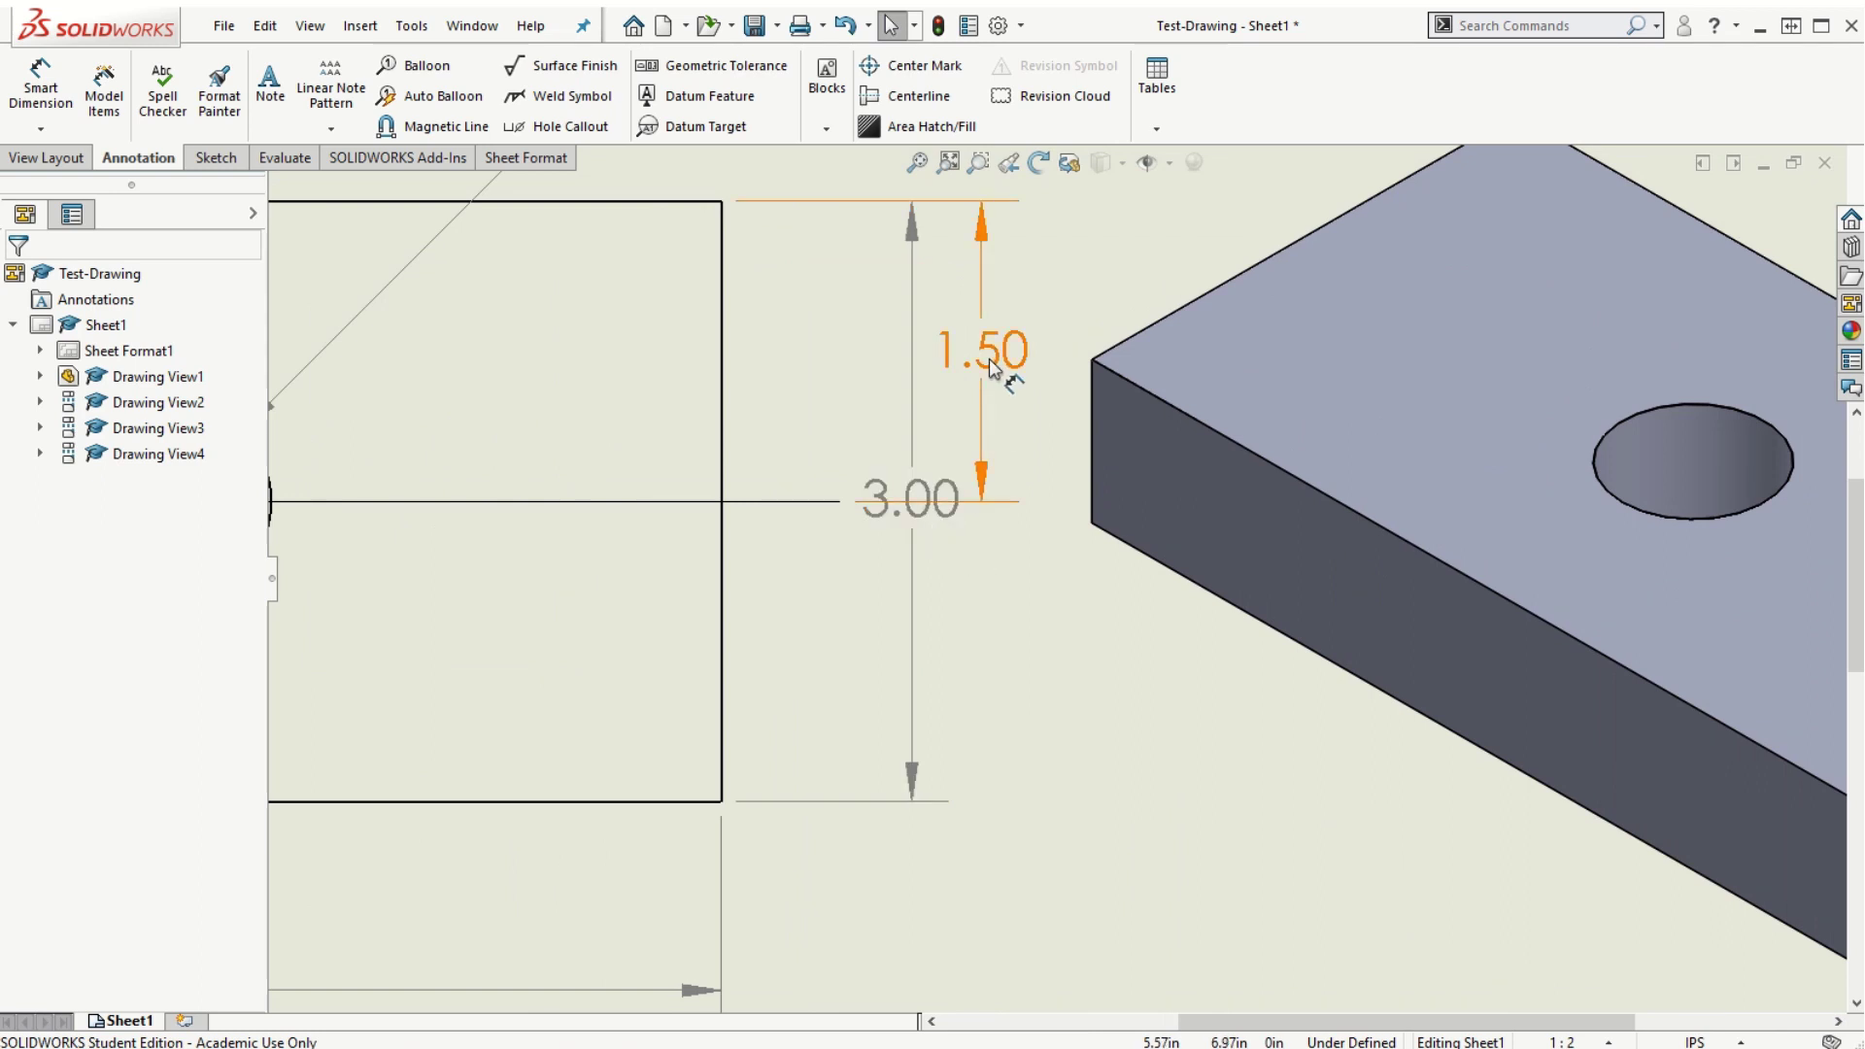
drag(991, 367, 822, 368)
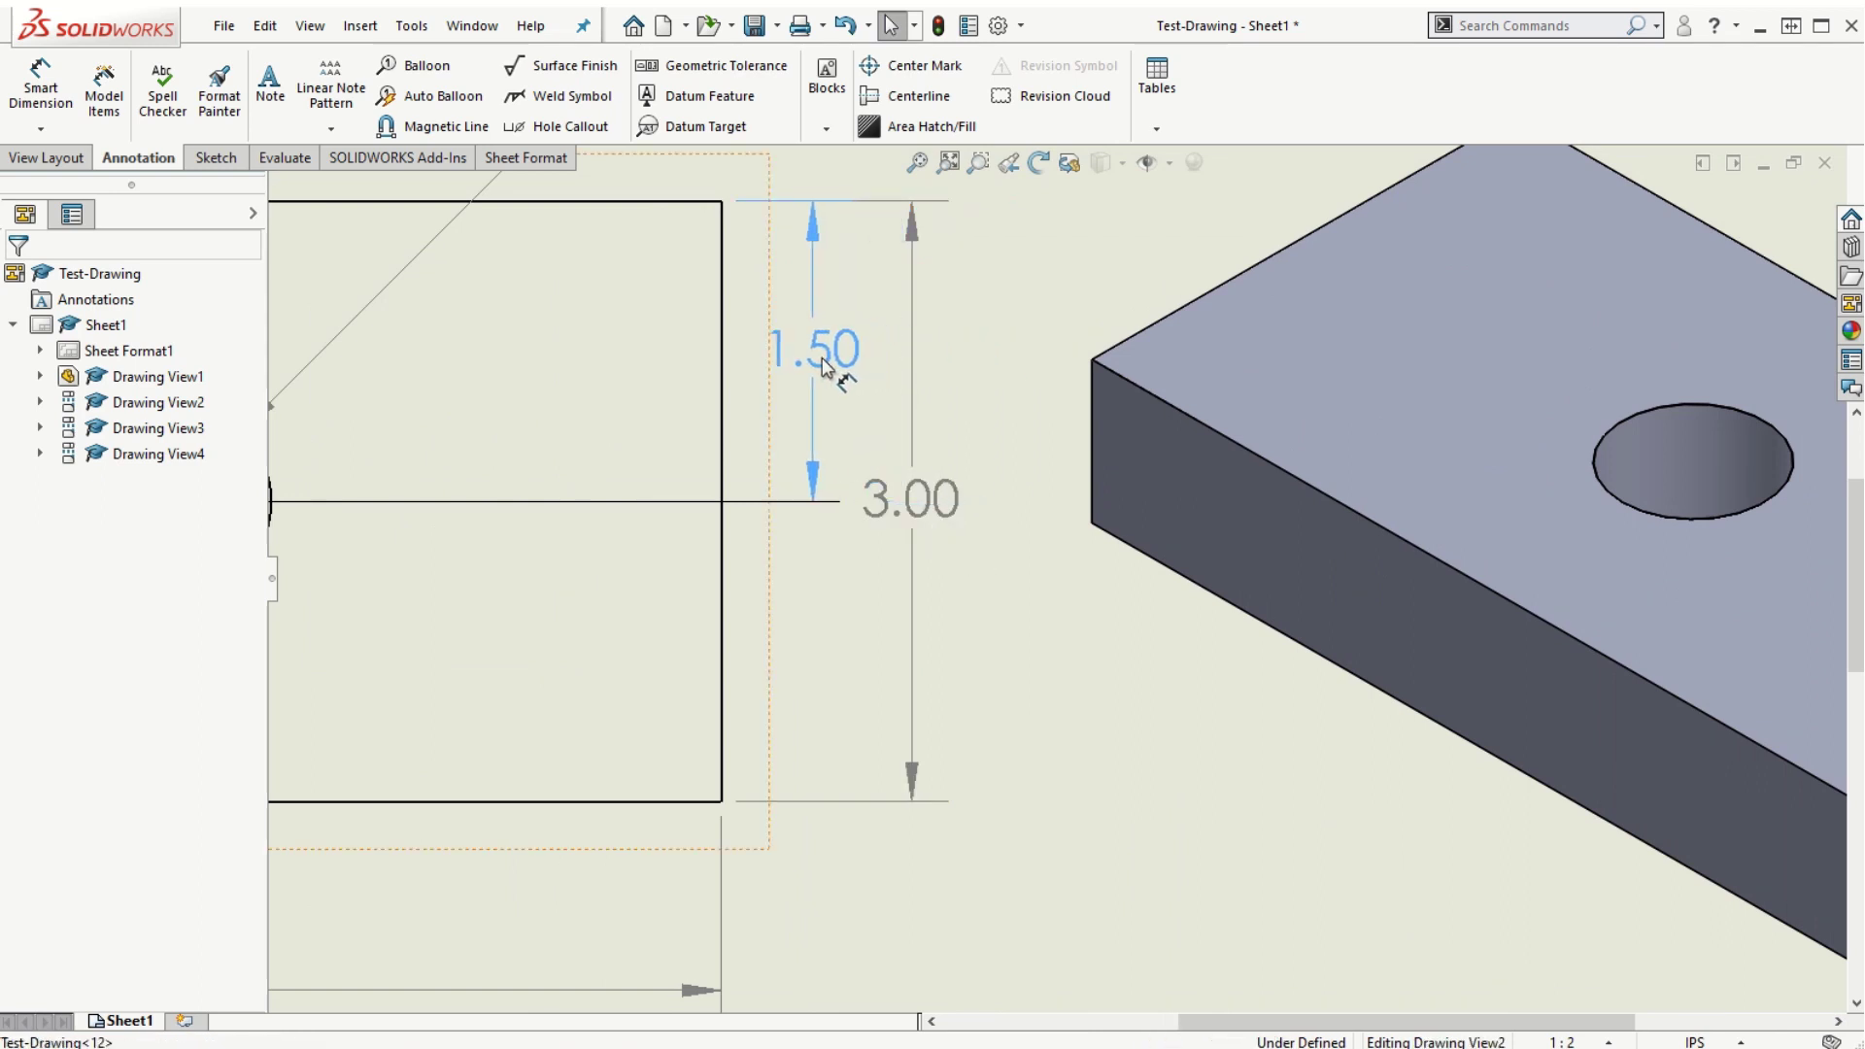
drag(971, 492, 985, 499)
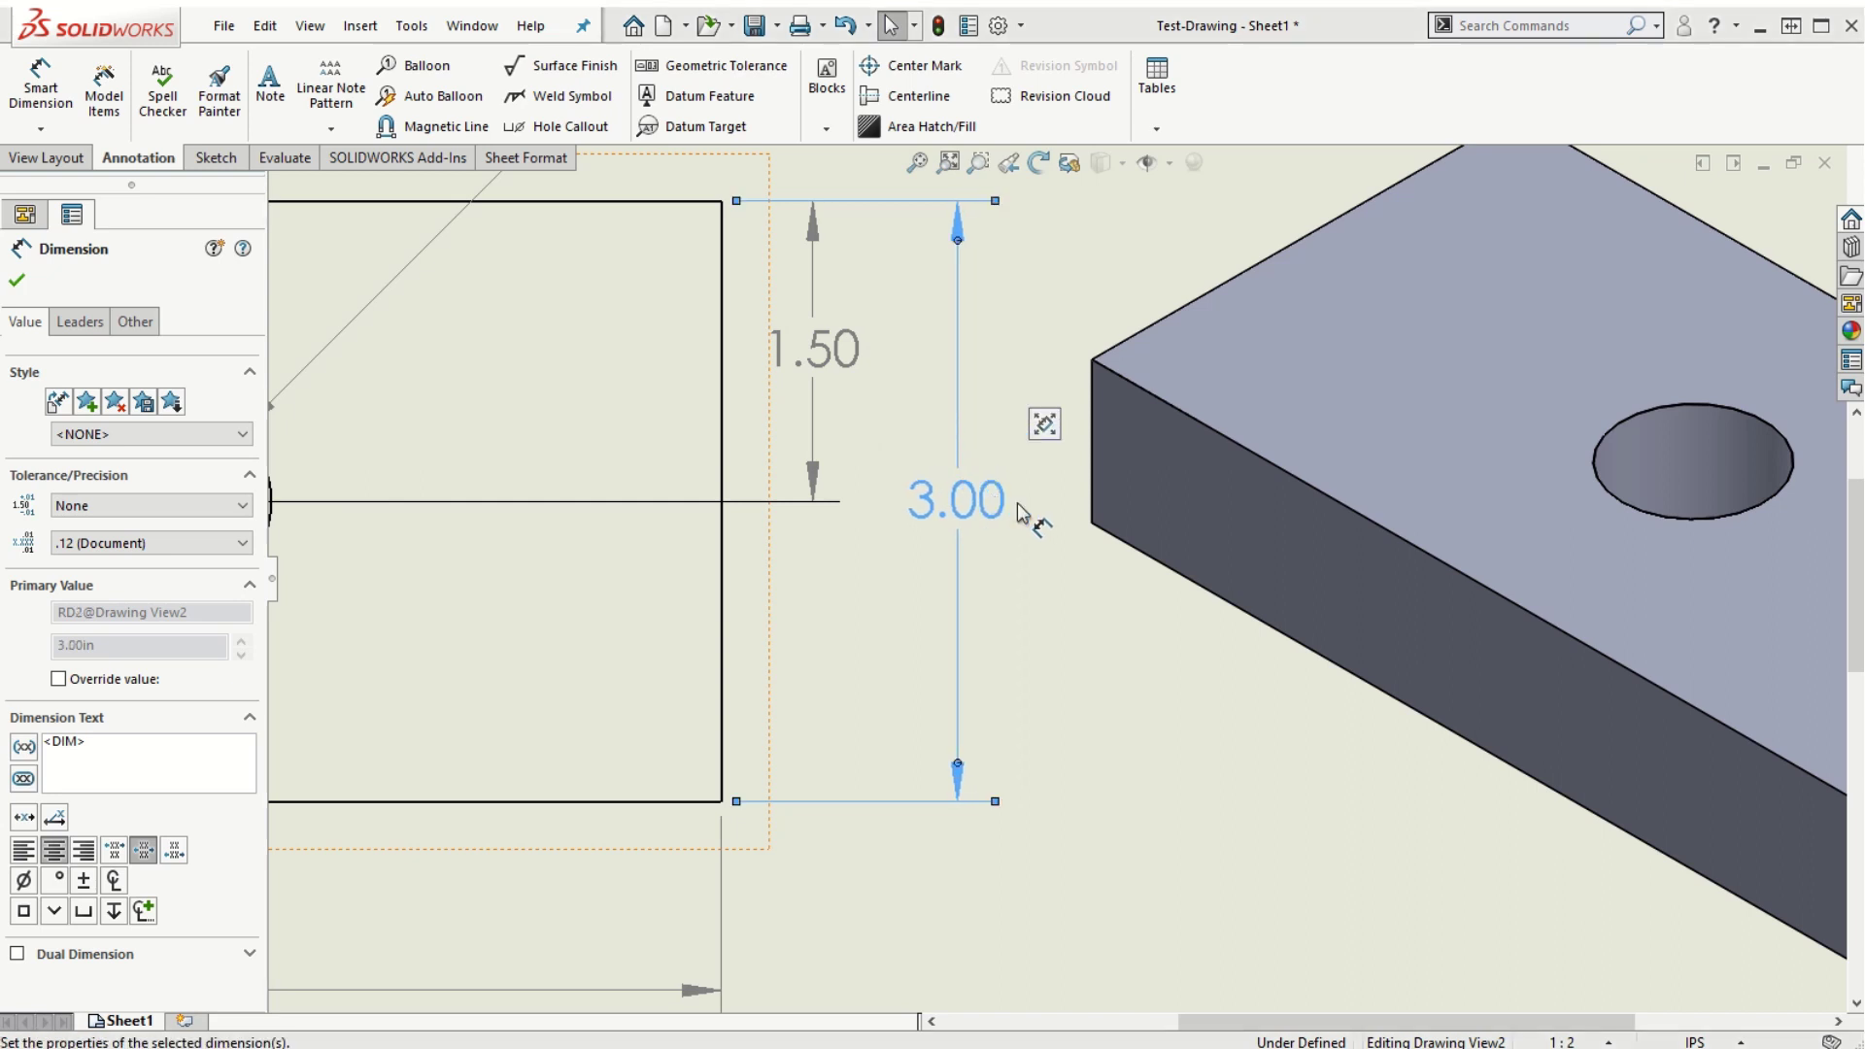
click(867, 355)
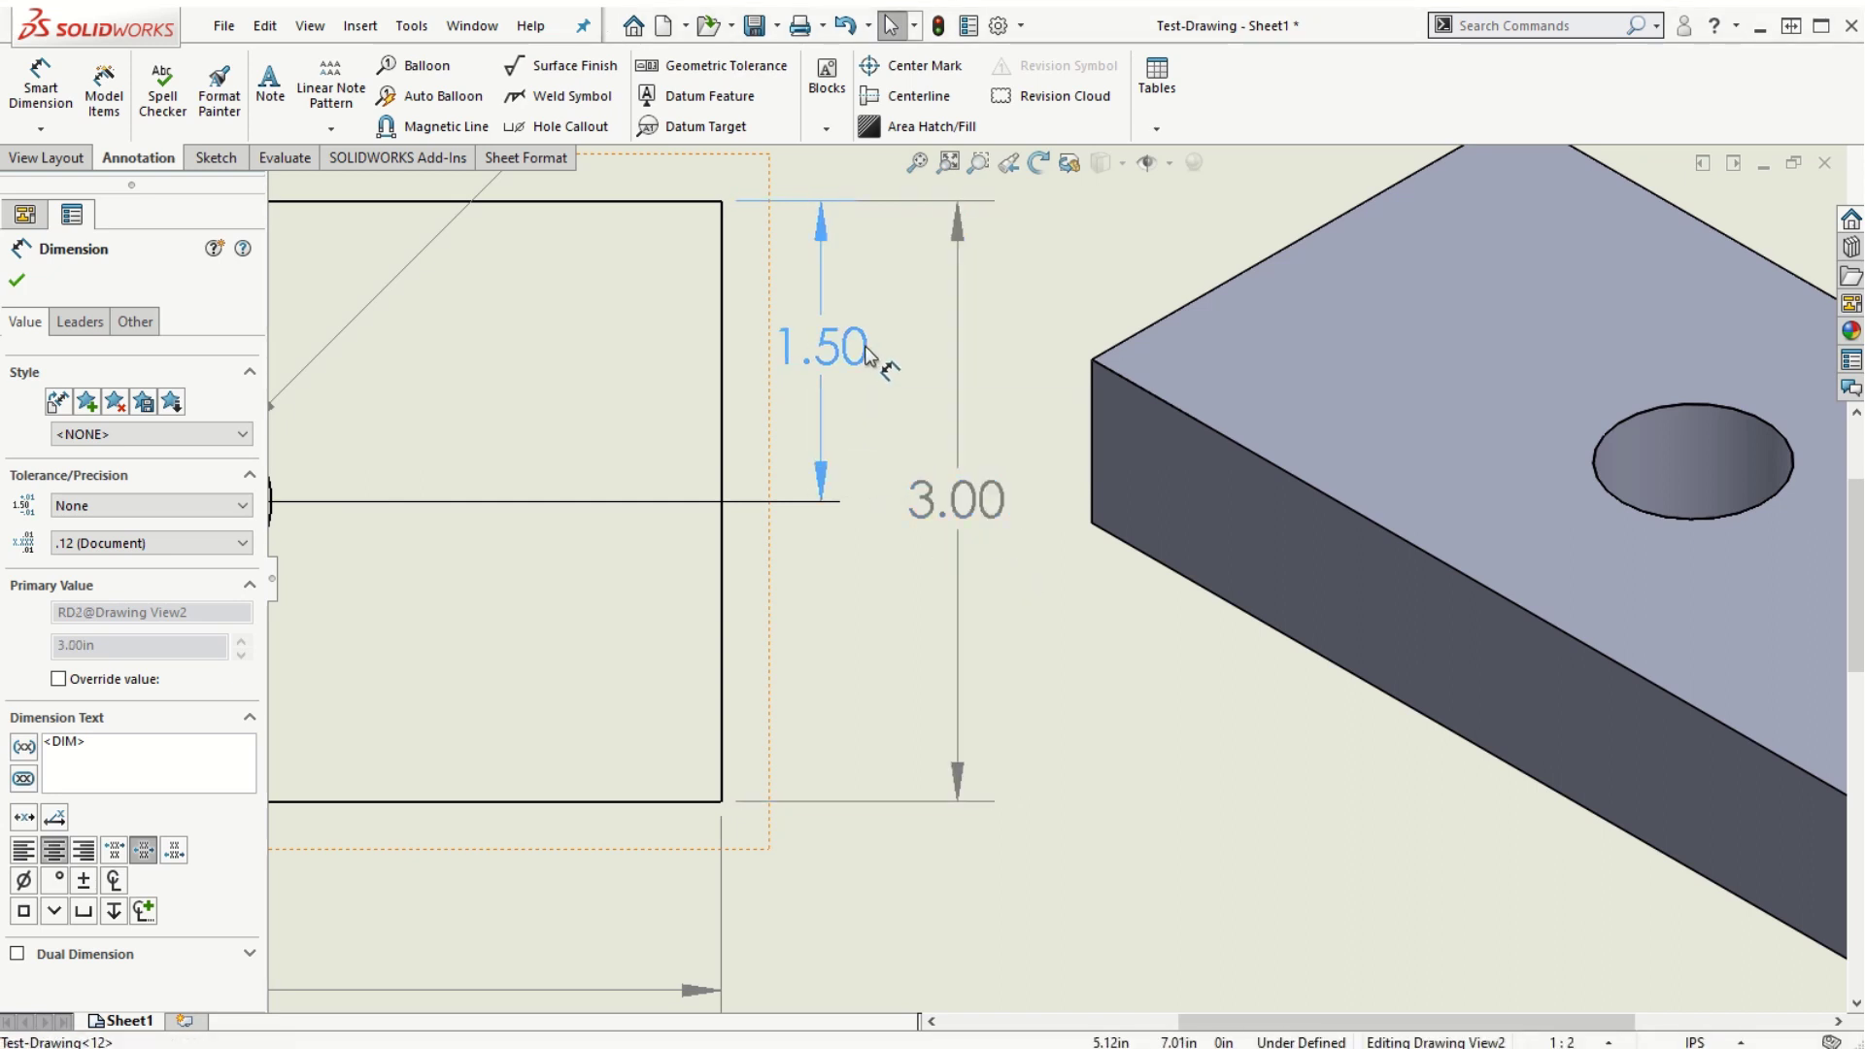
drag(868, 354, 875, 359)
click(937, 708)
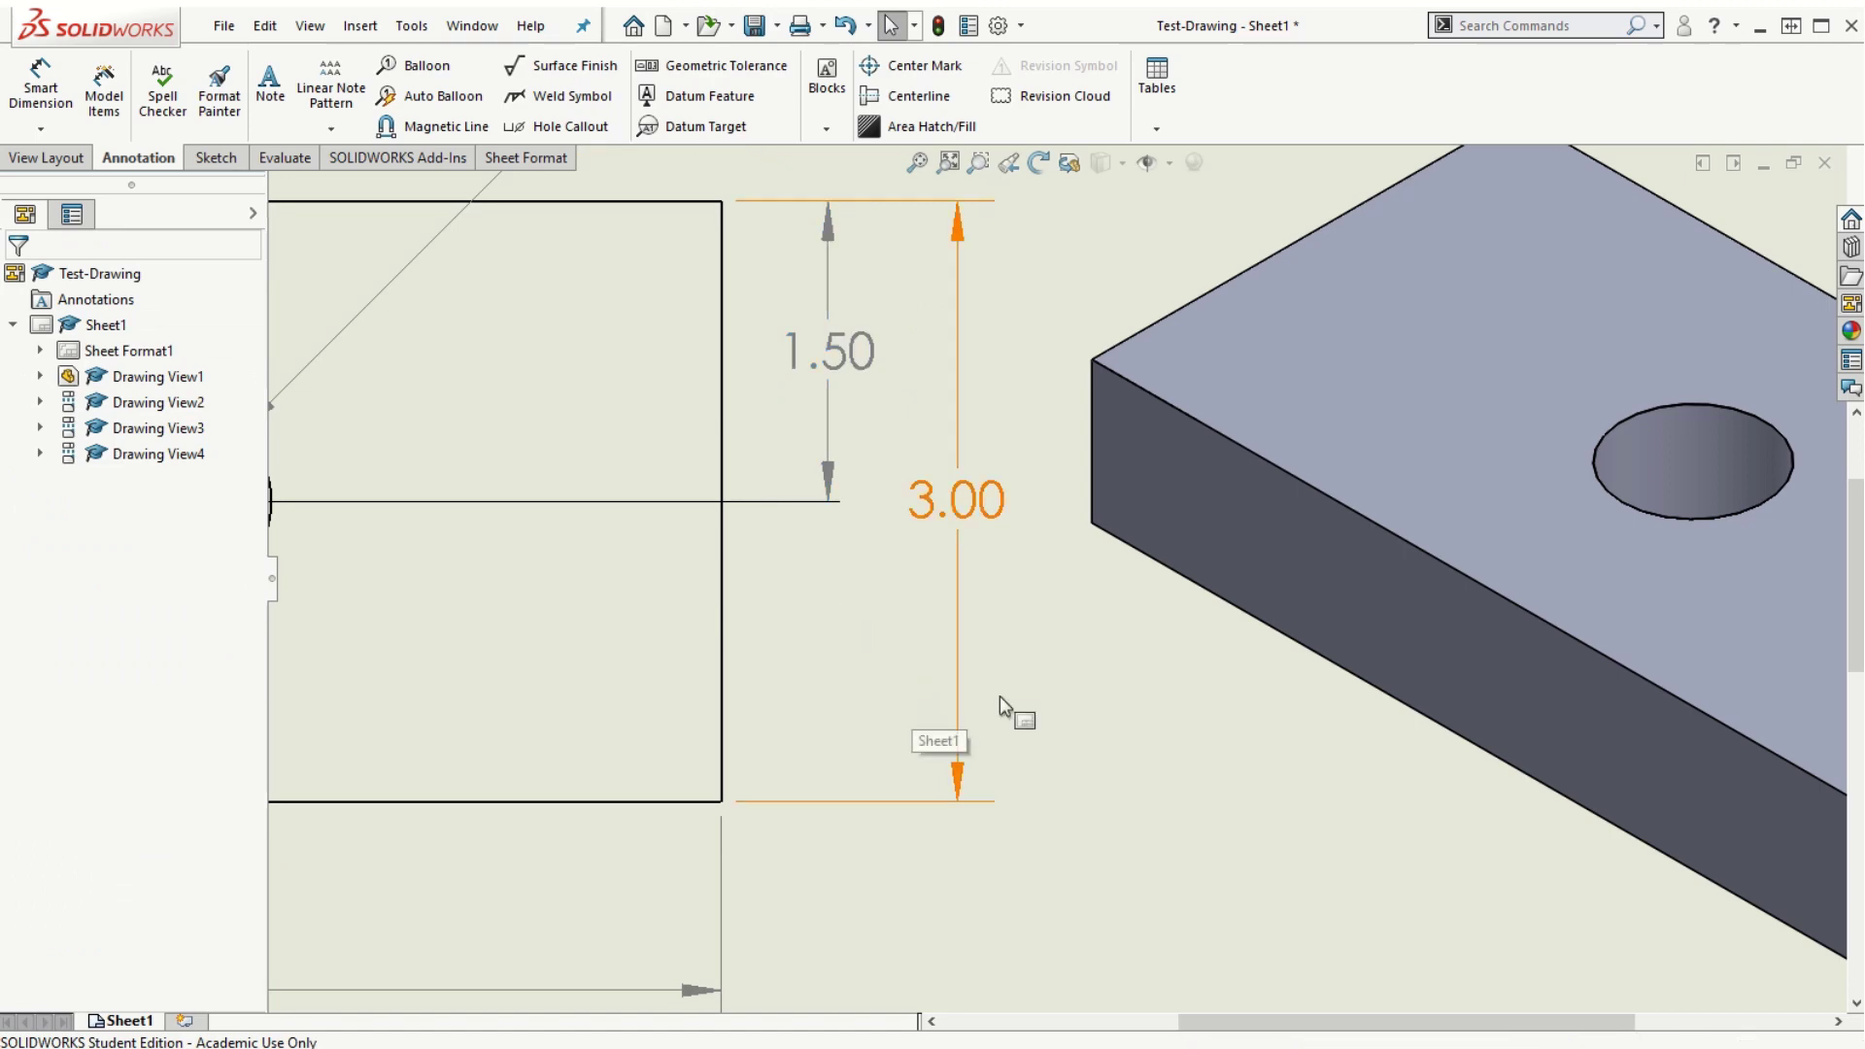
Move the isometric view slightly down and to the right on the sheet
scroll(999, 696, up, 10)
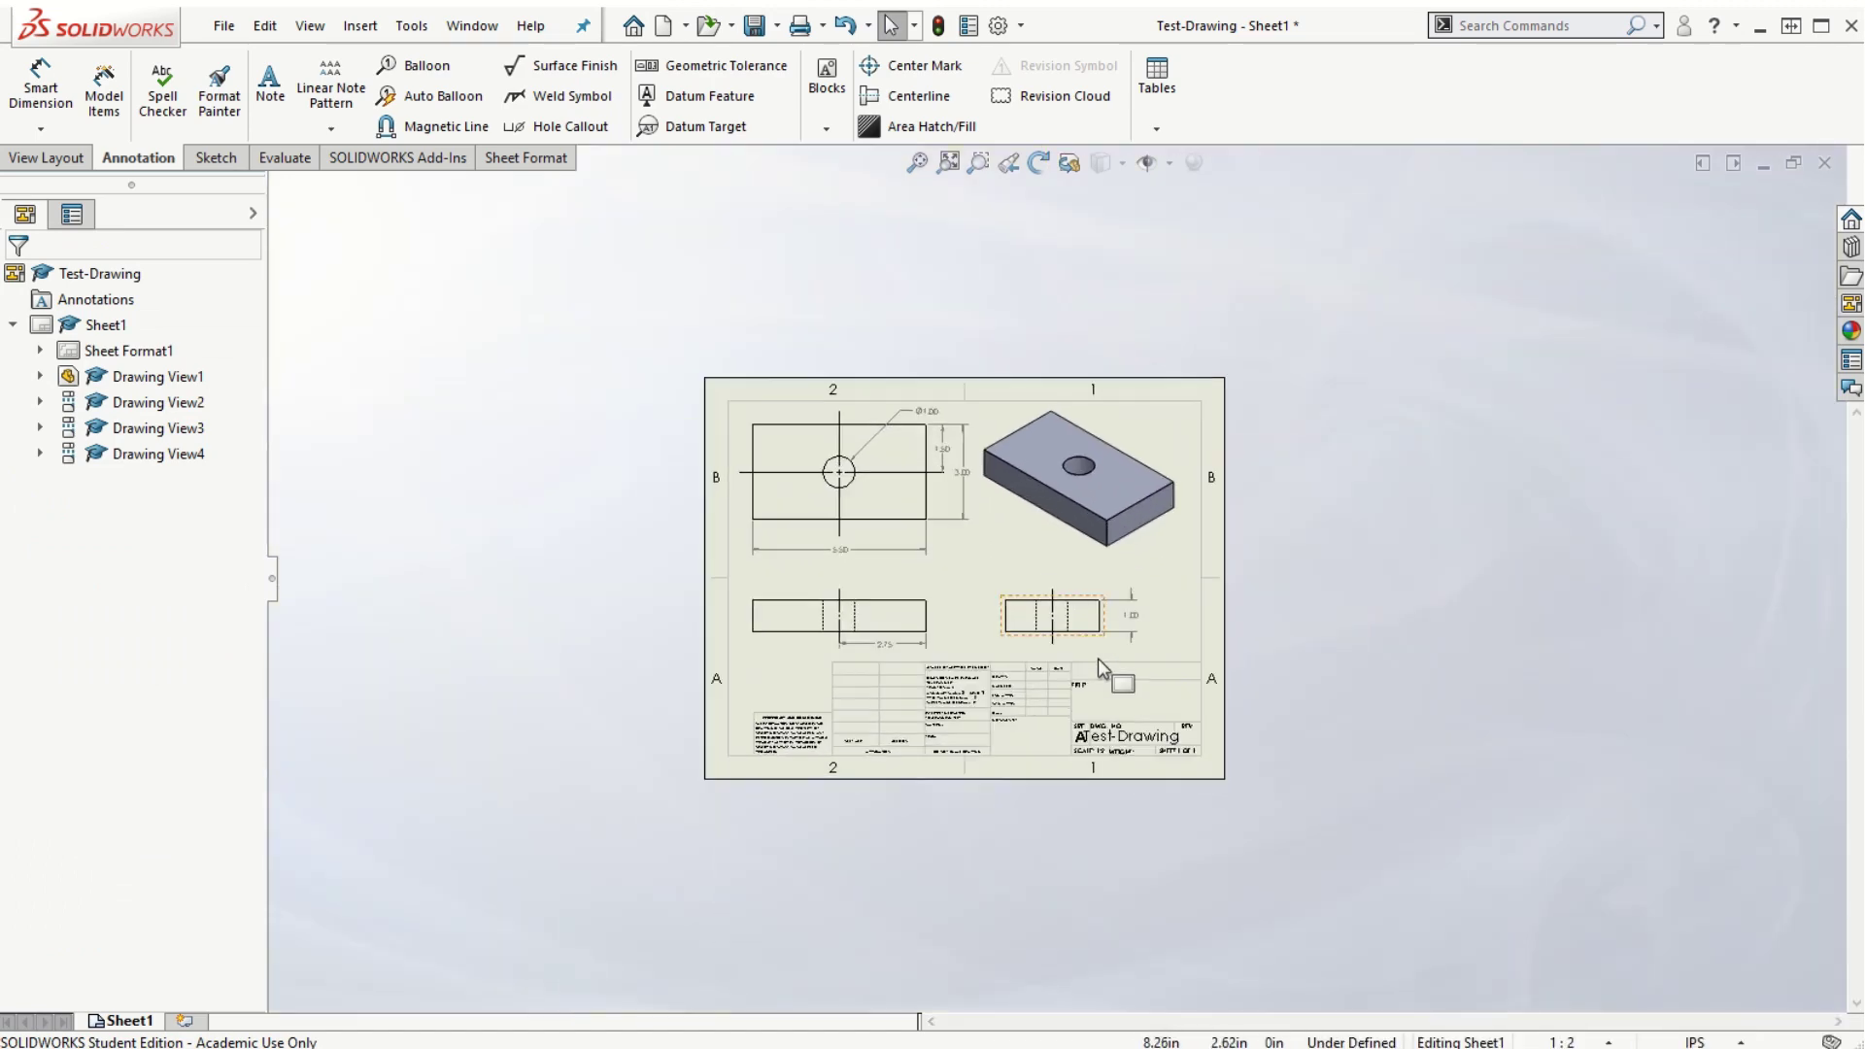
scroll(1098, 660, down, 4)
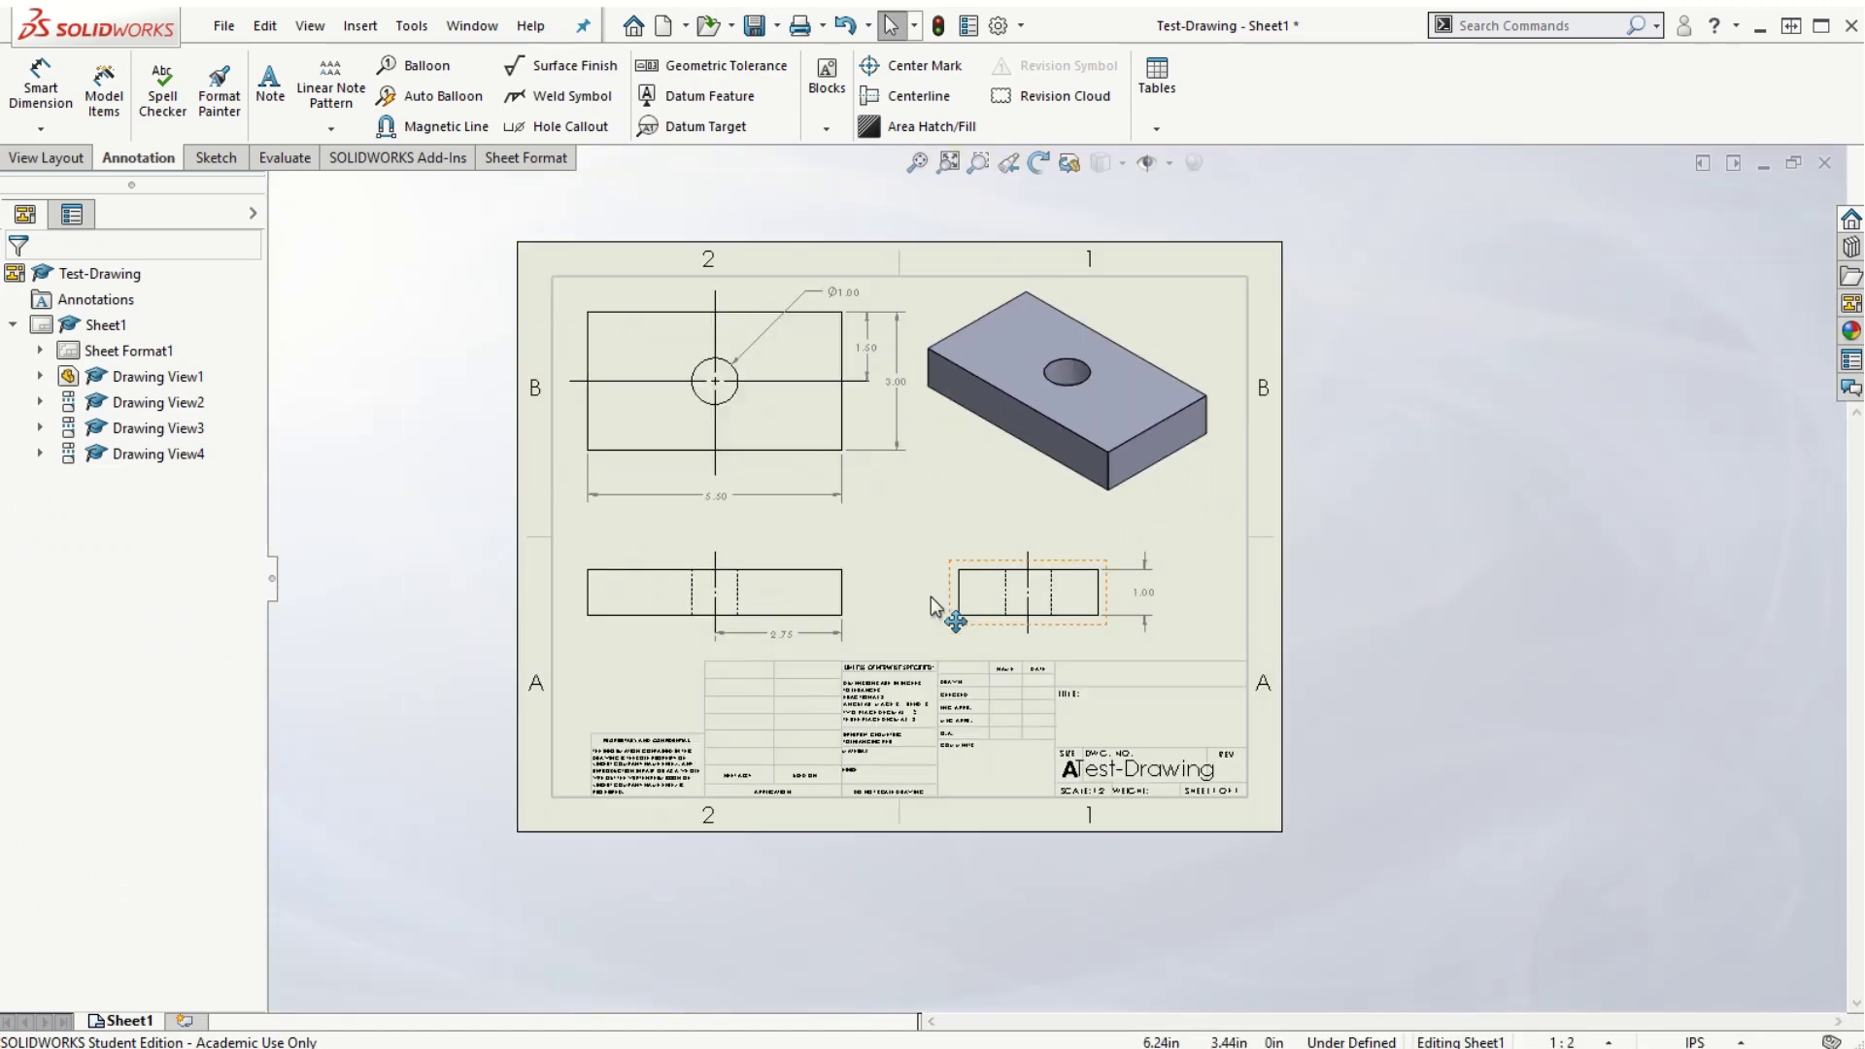
scroll(1040, 595, down, 2)
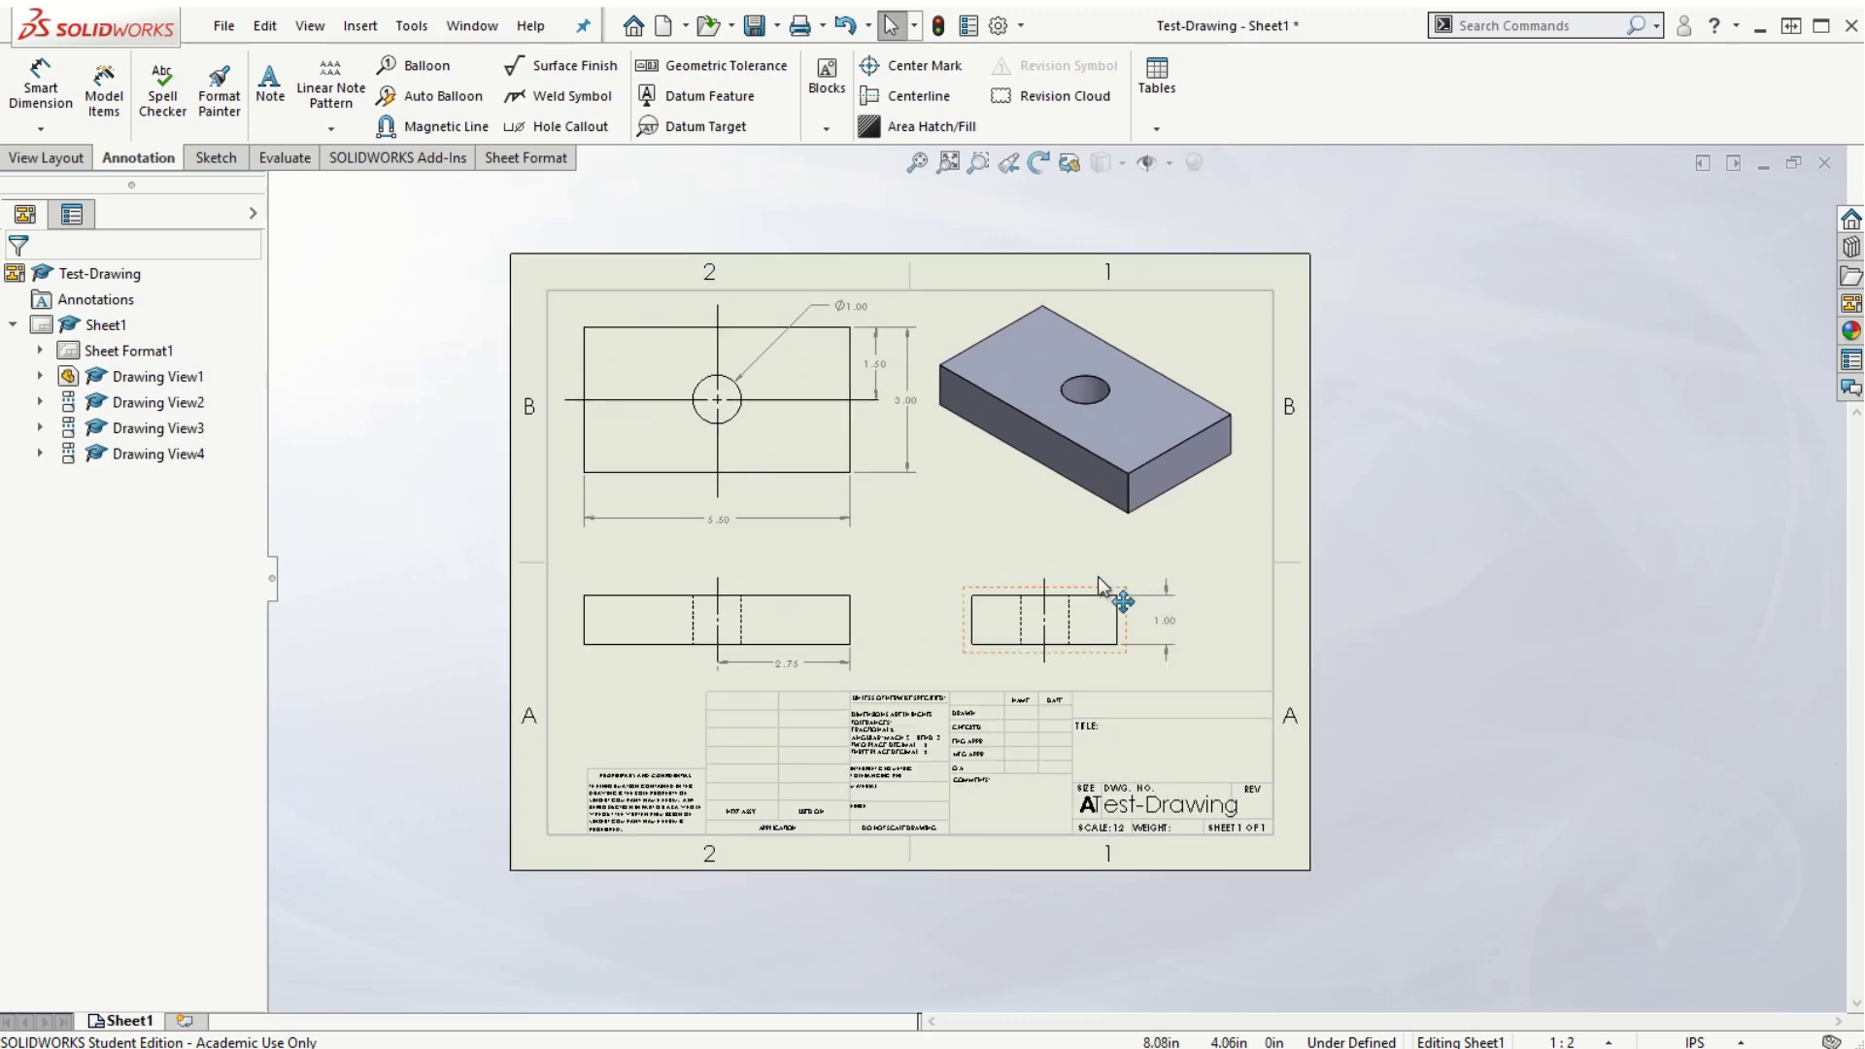
scroll(1099, 583, down, 2)
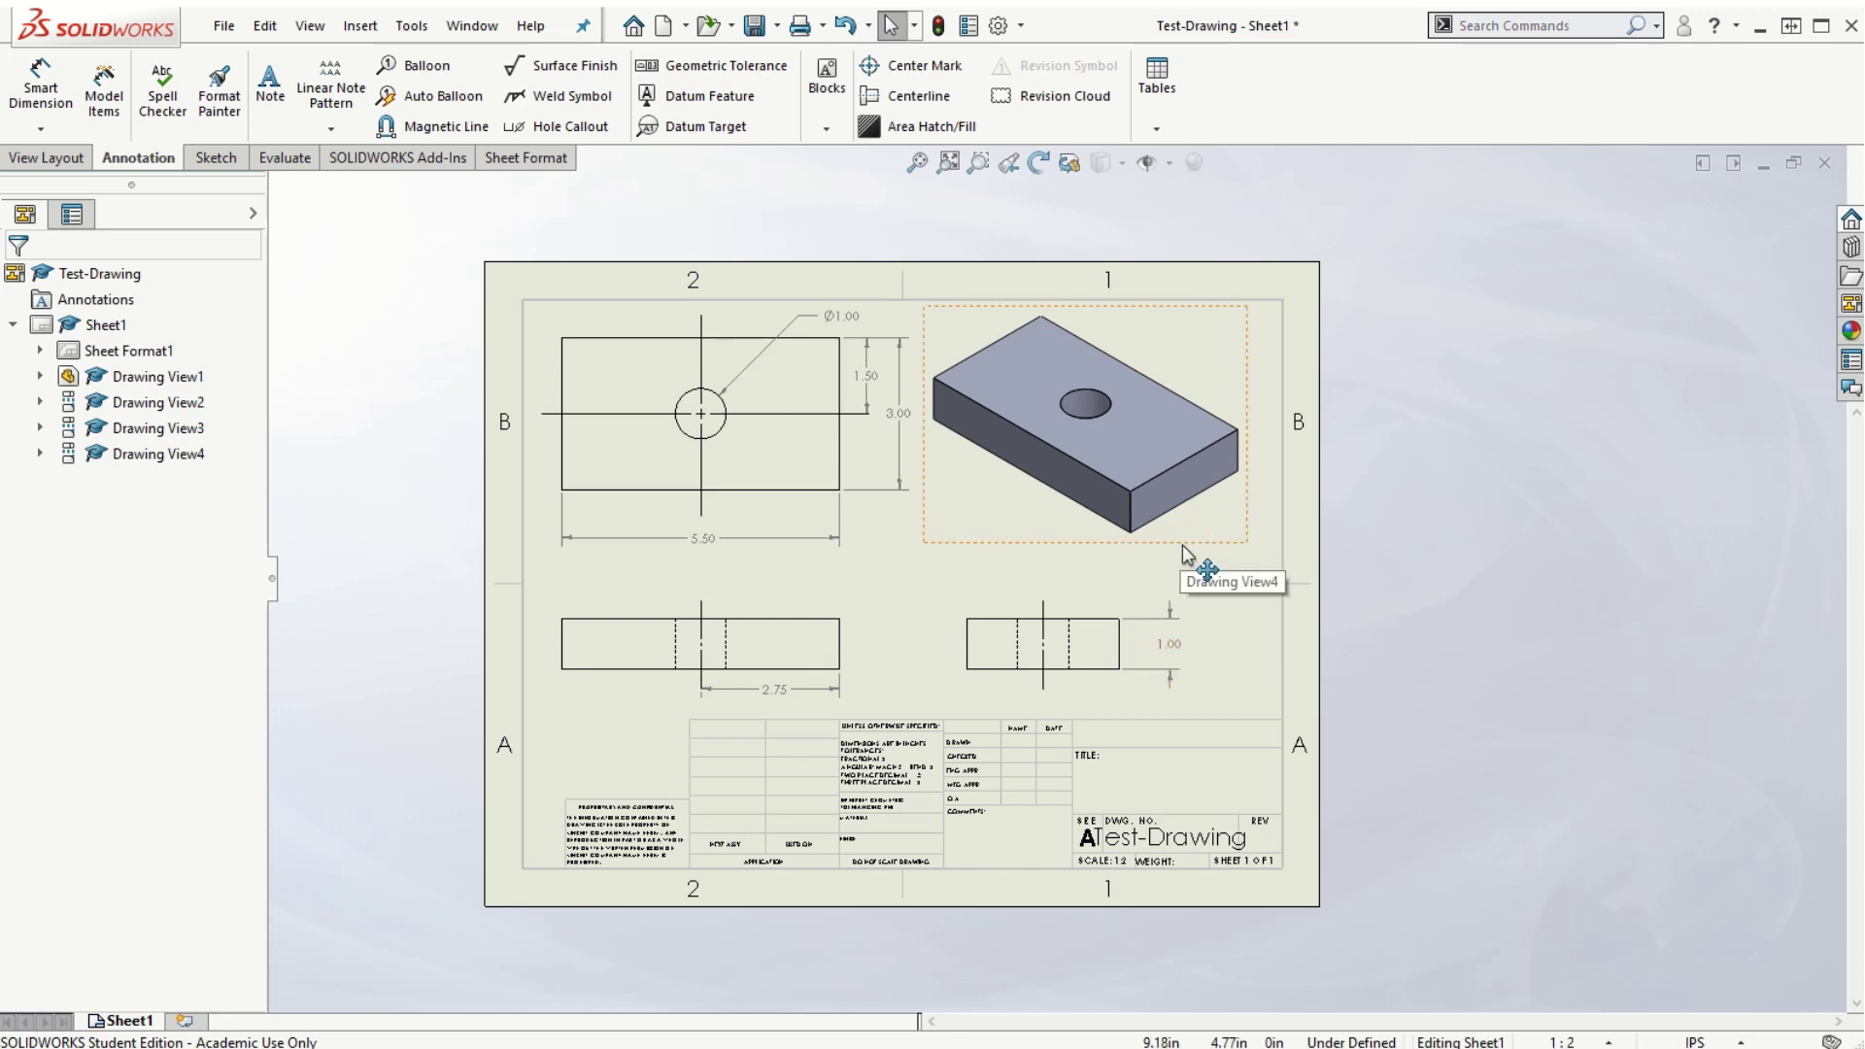
drag(1184, 555, 1211, 574)
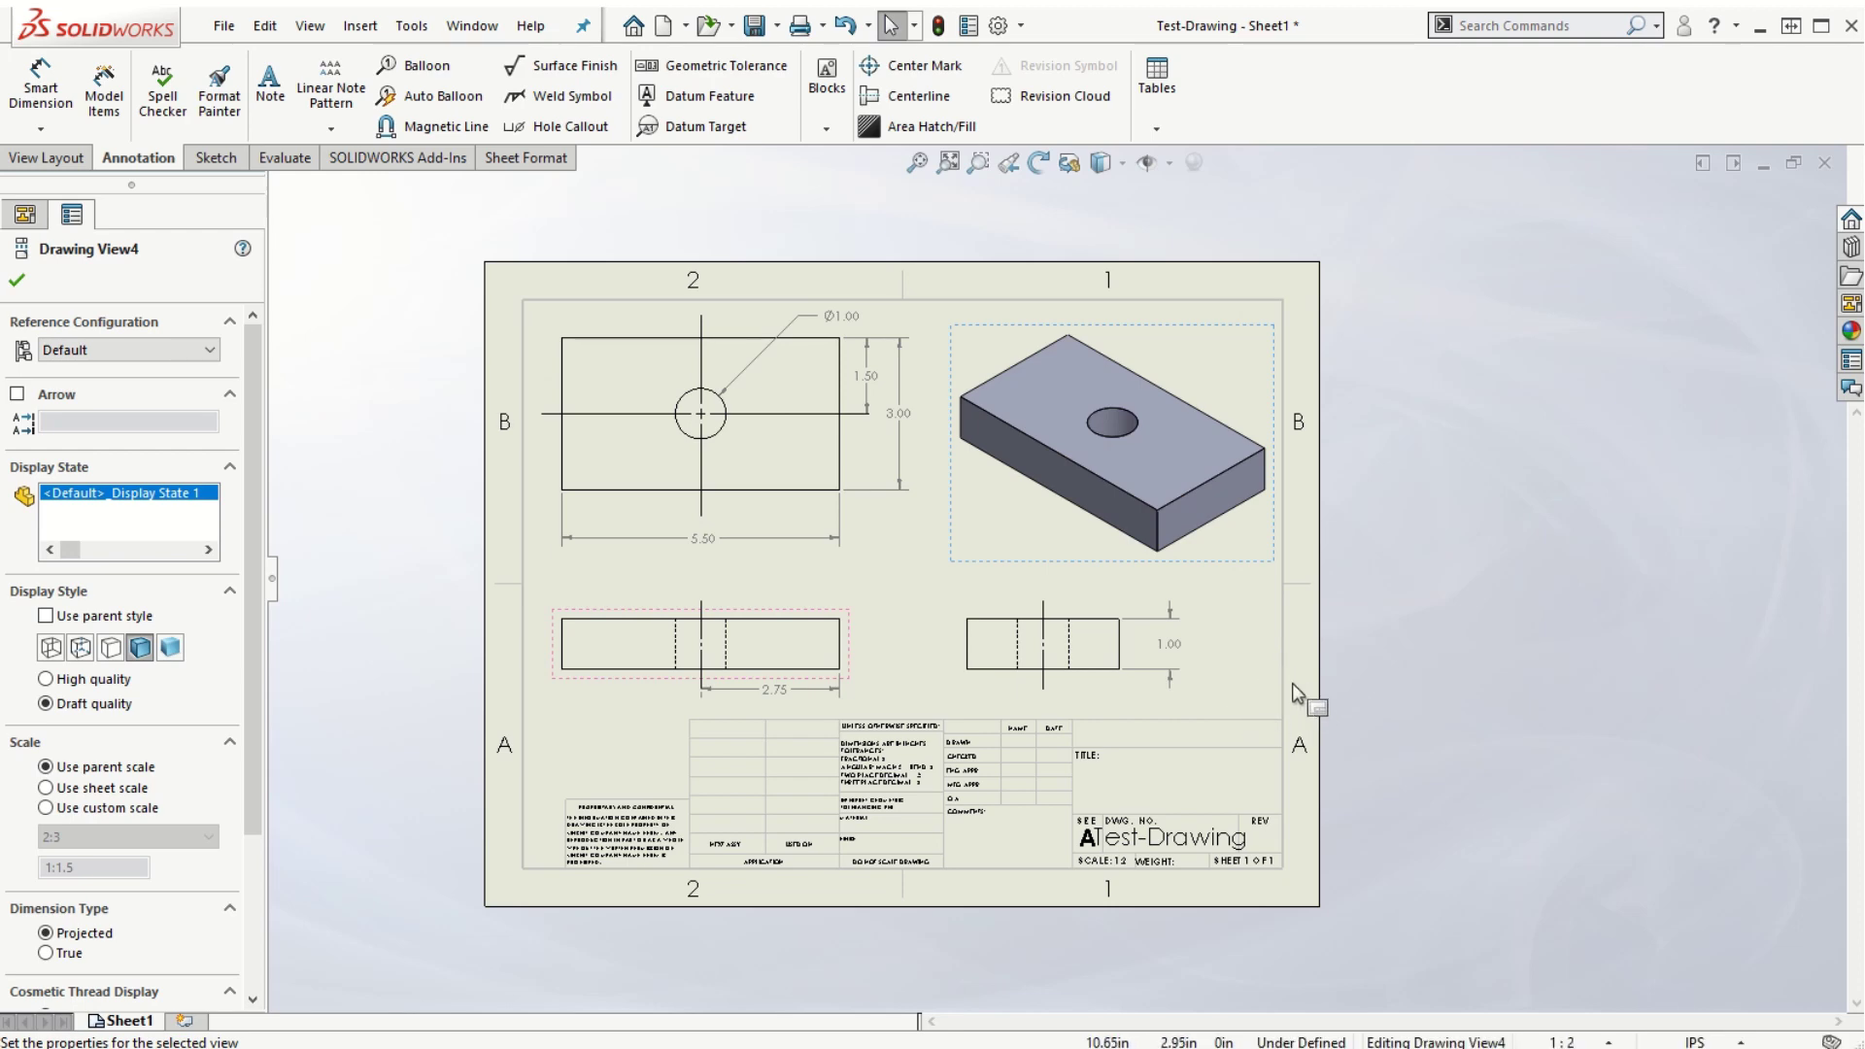
Flip the arrows of the side view's thickness dimension so they lie inside the extension lines
scroll(1176, 690, down, 6)
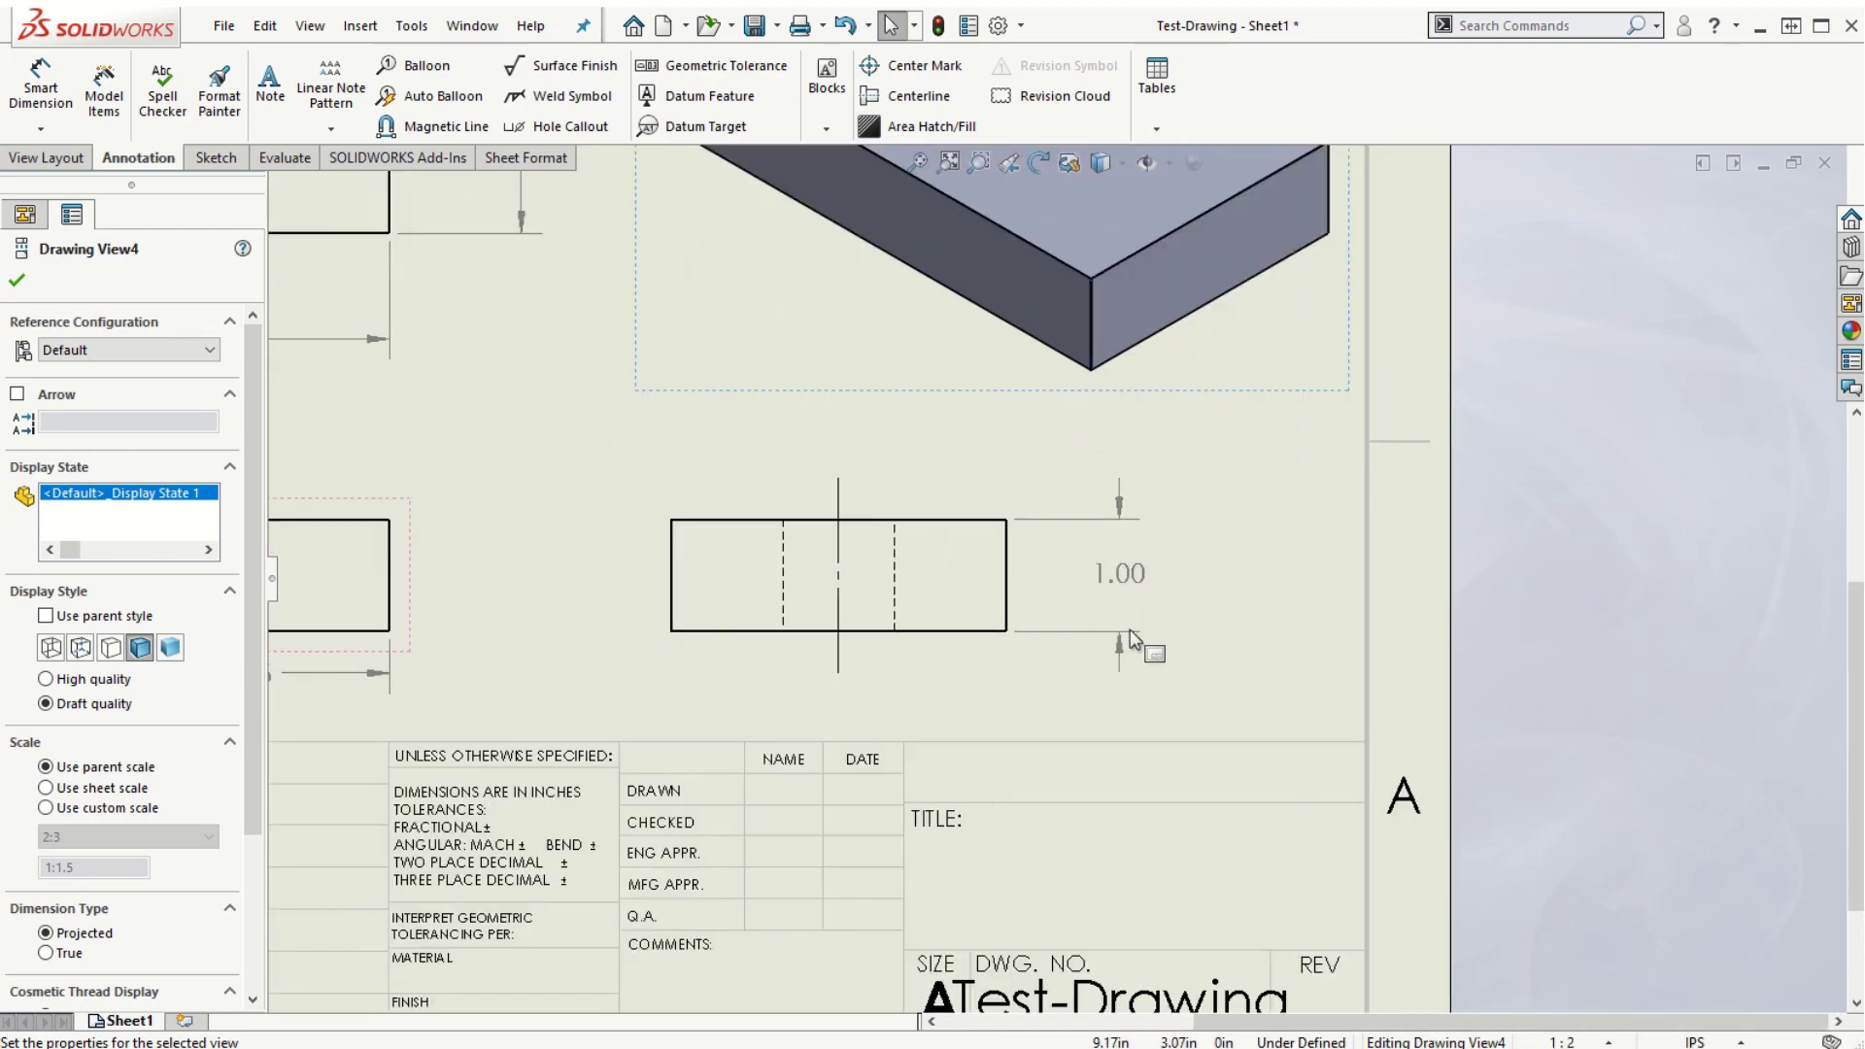
click(1089, 404)
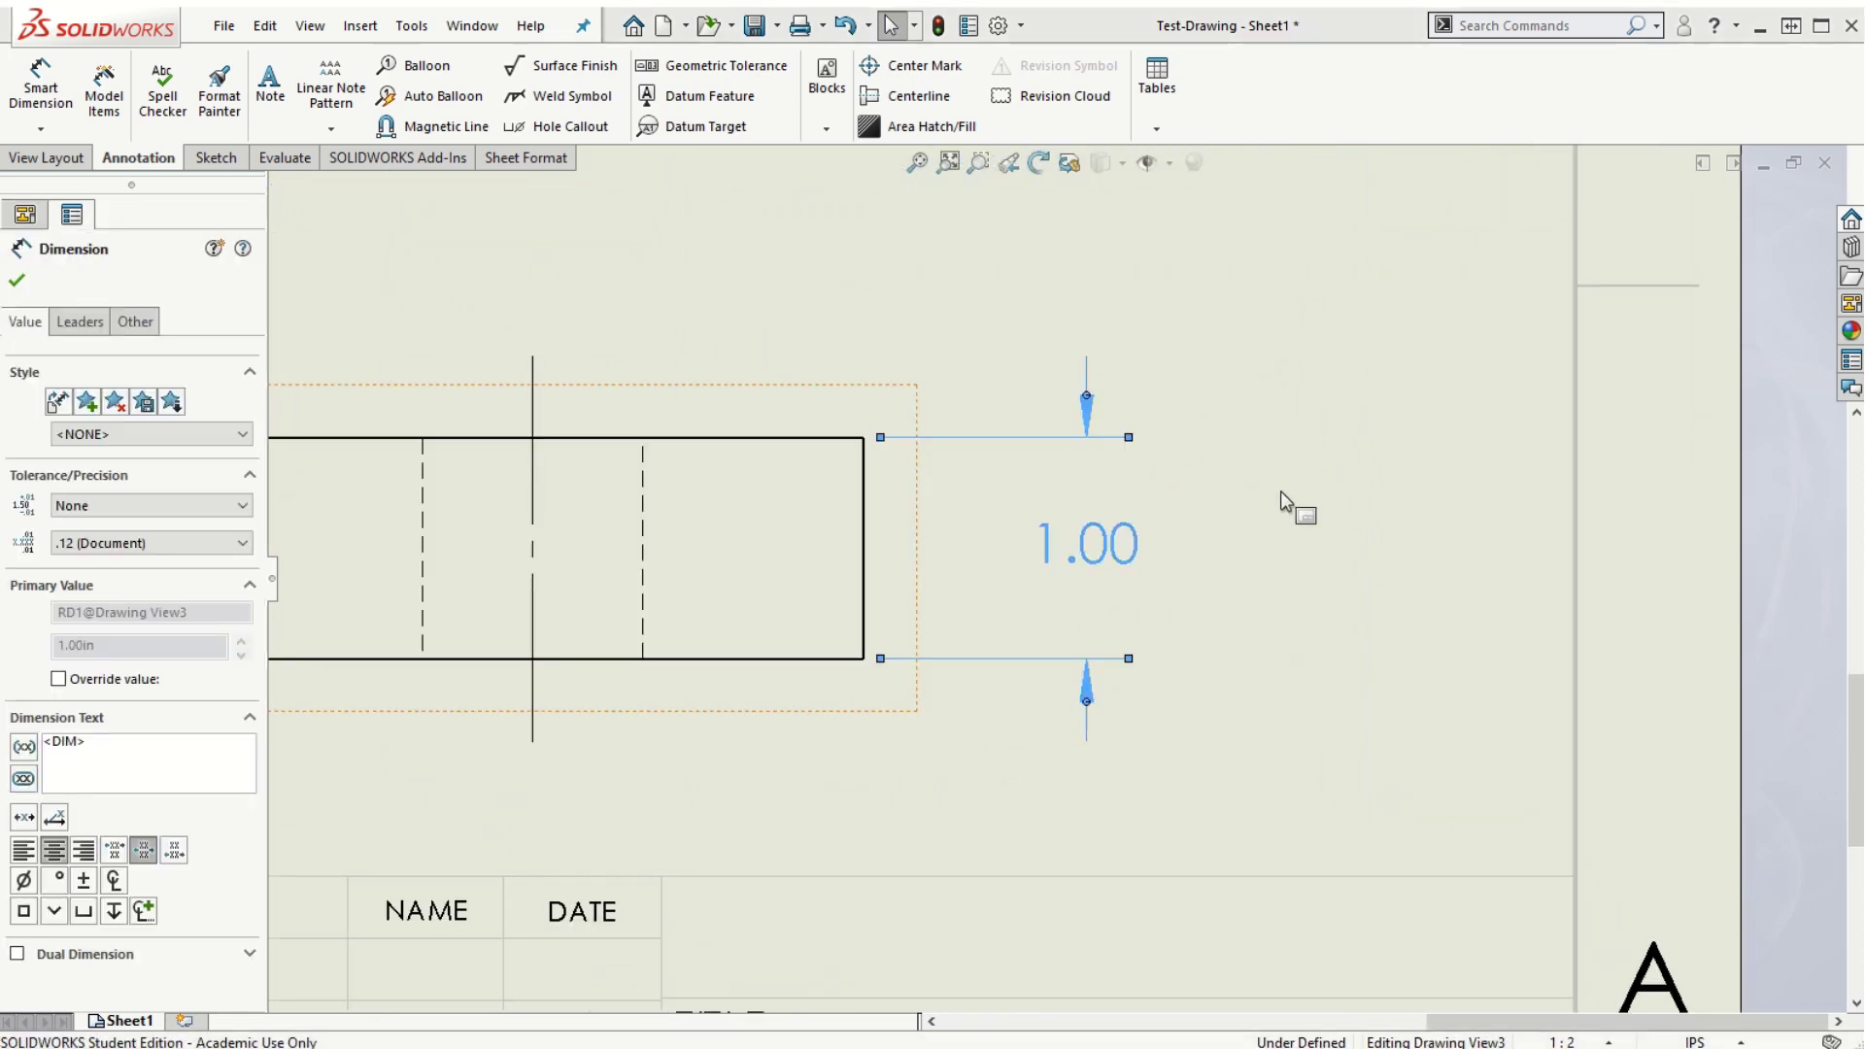
click(1087, 398)
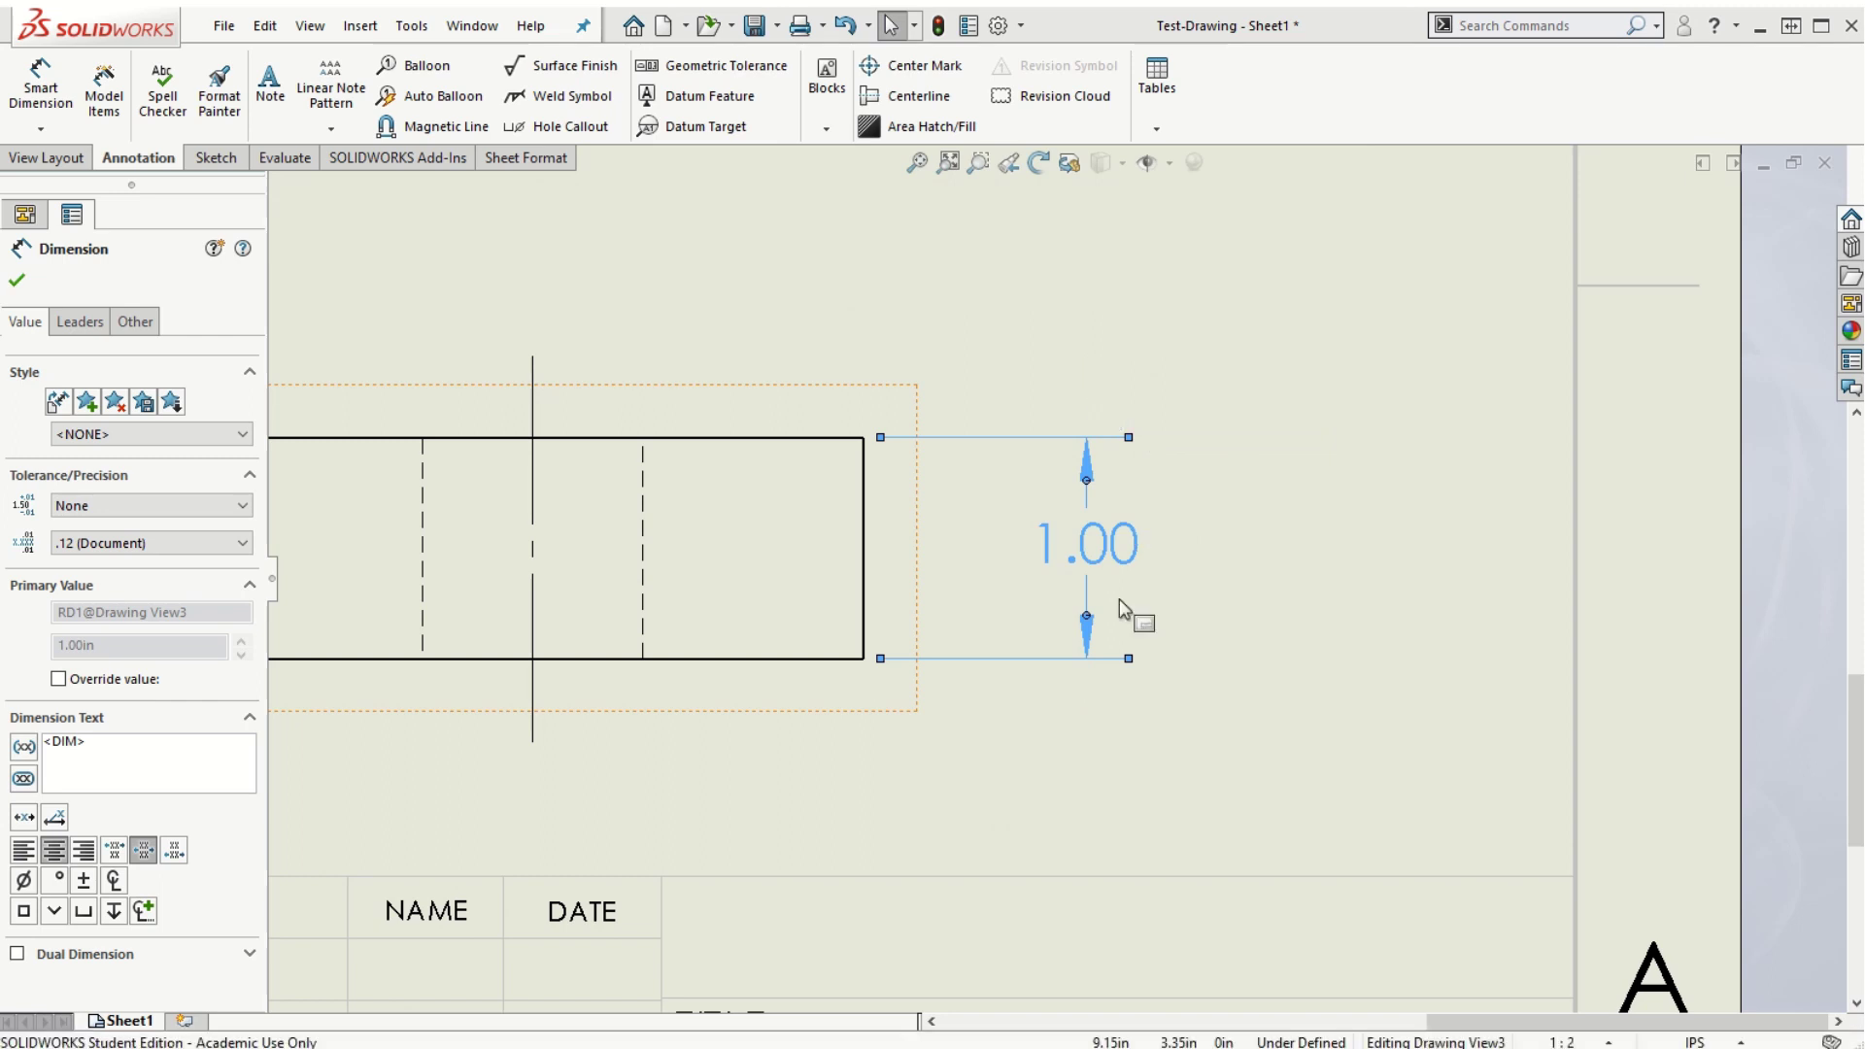
click(1087, 616)
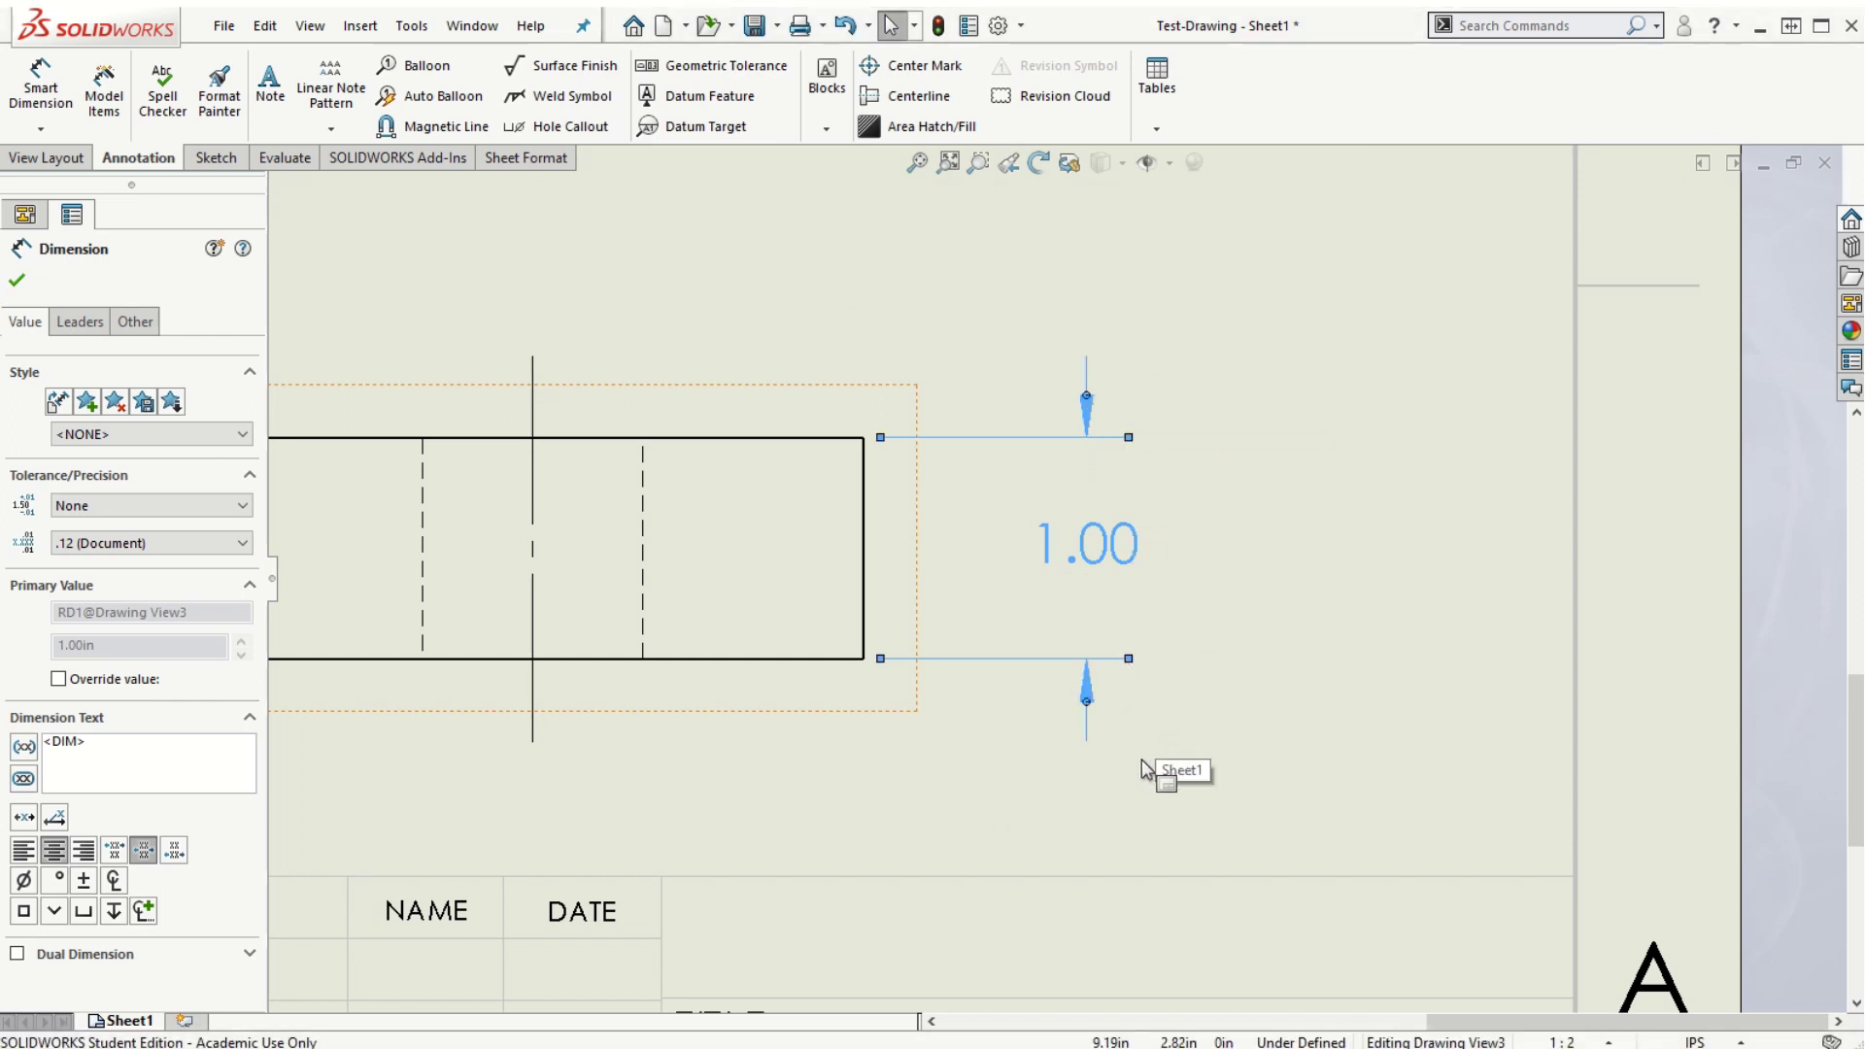
click(1088, 398)
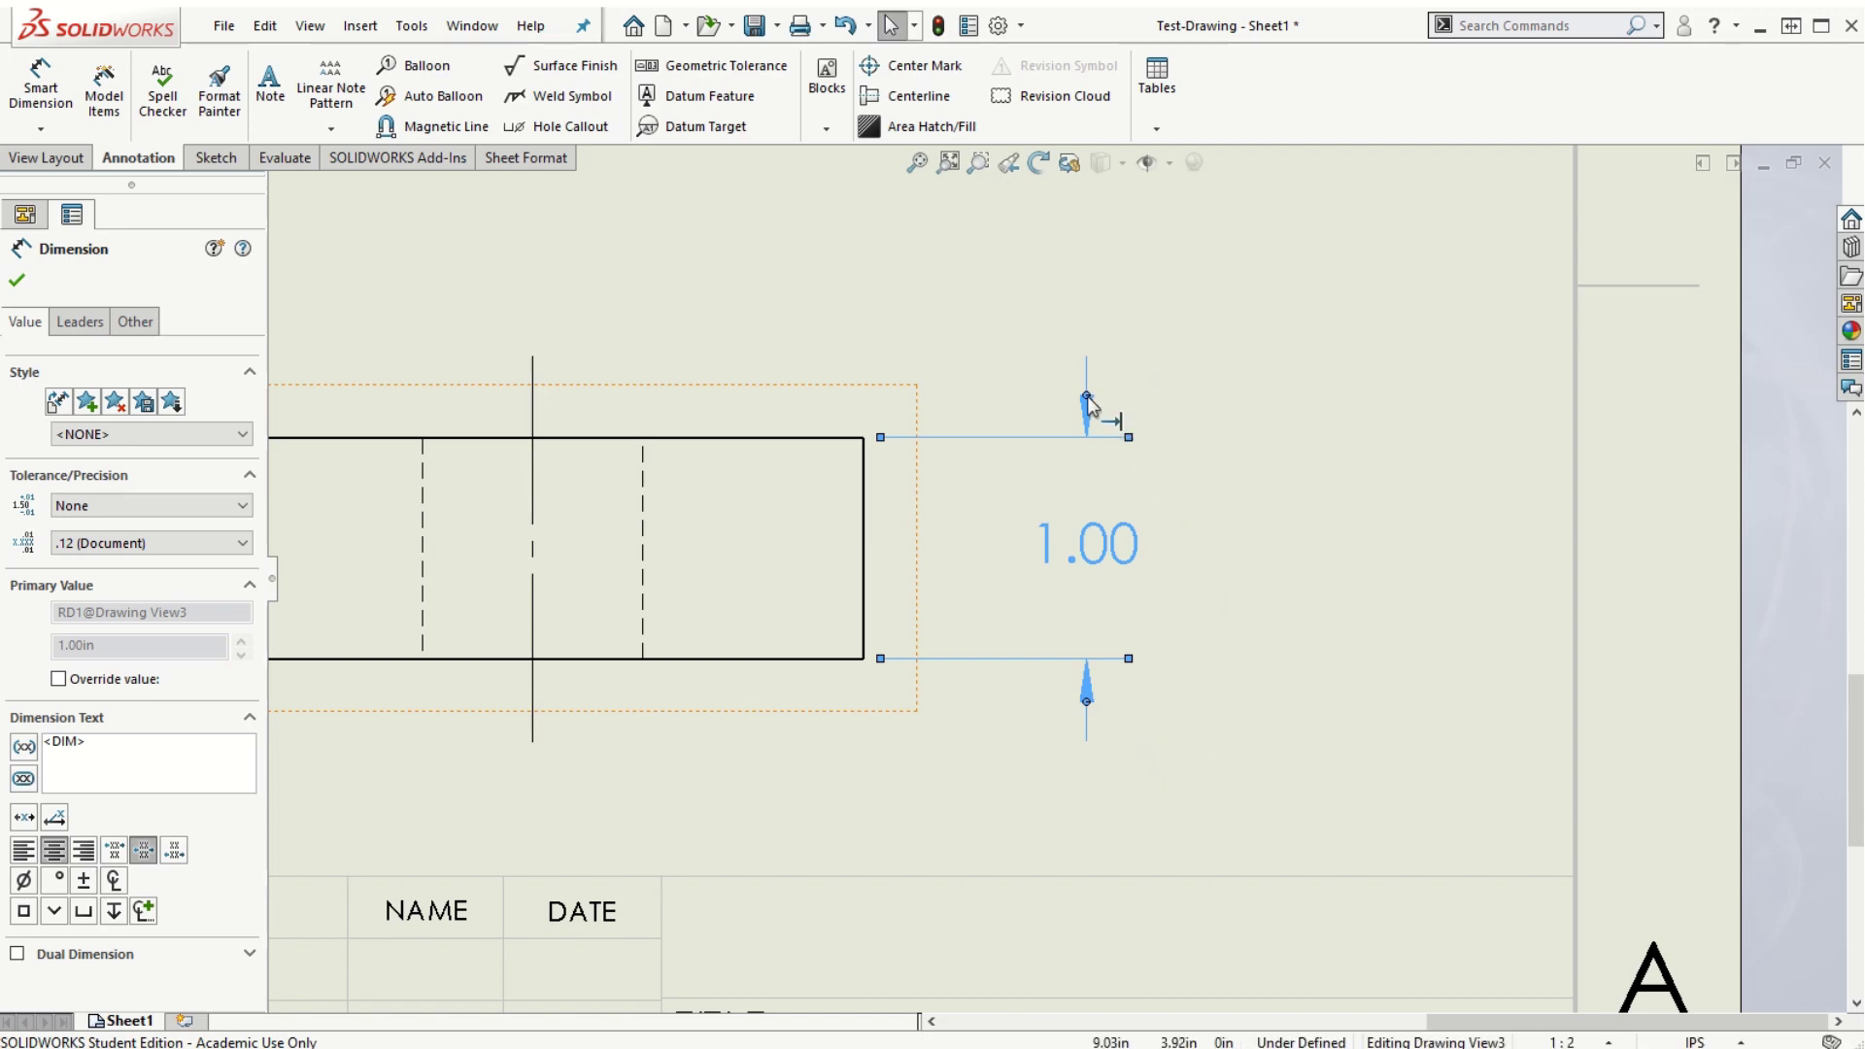
click(1230, 666)
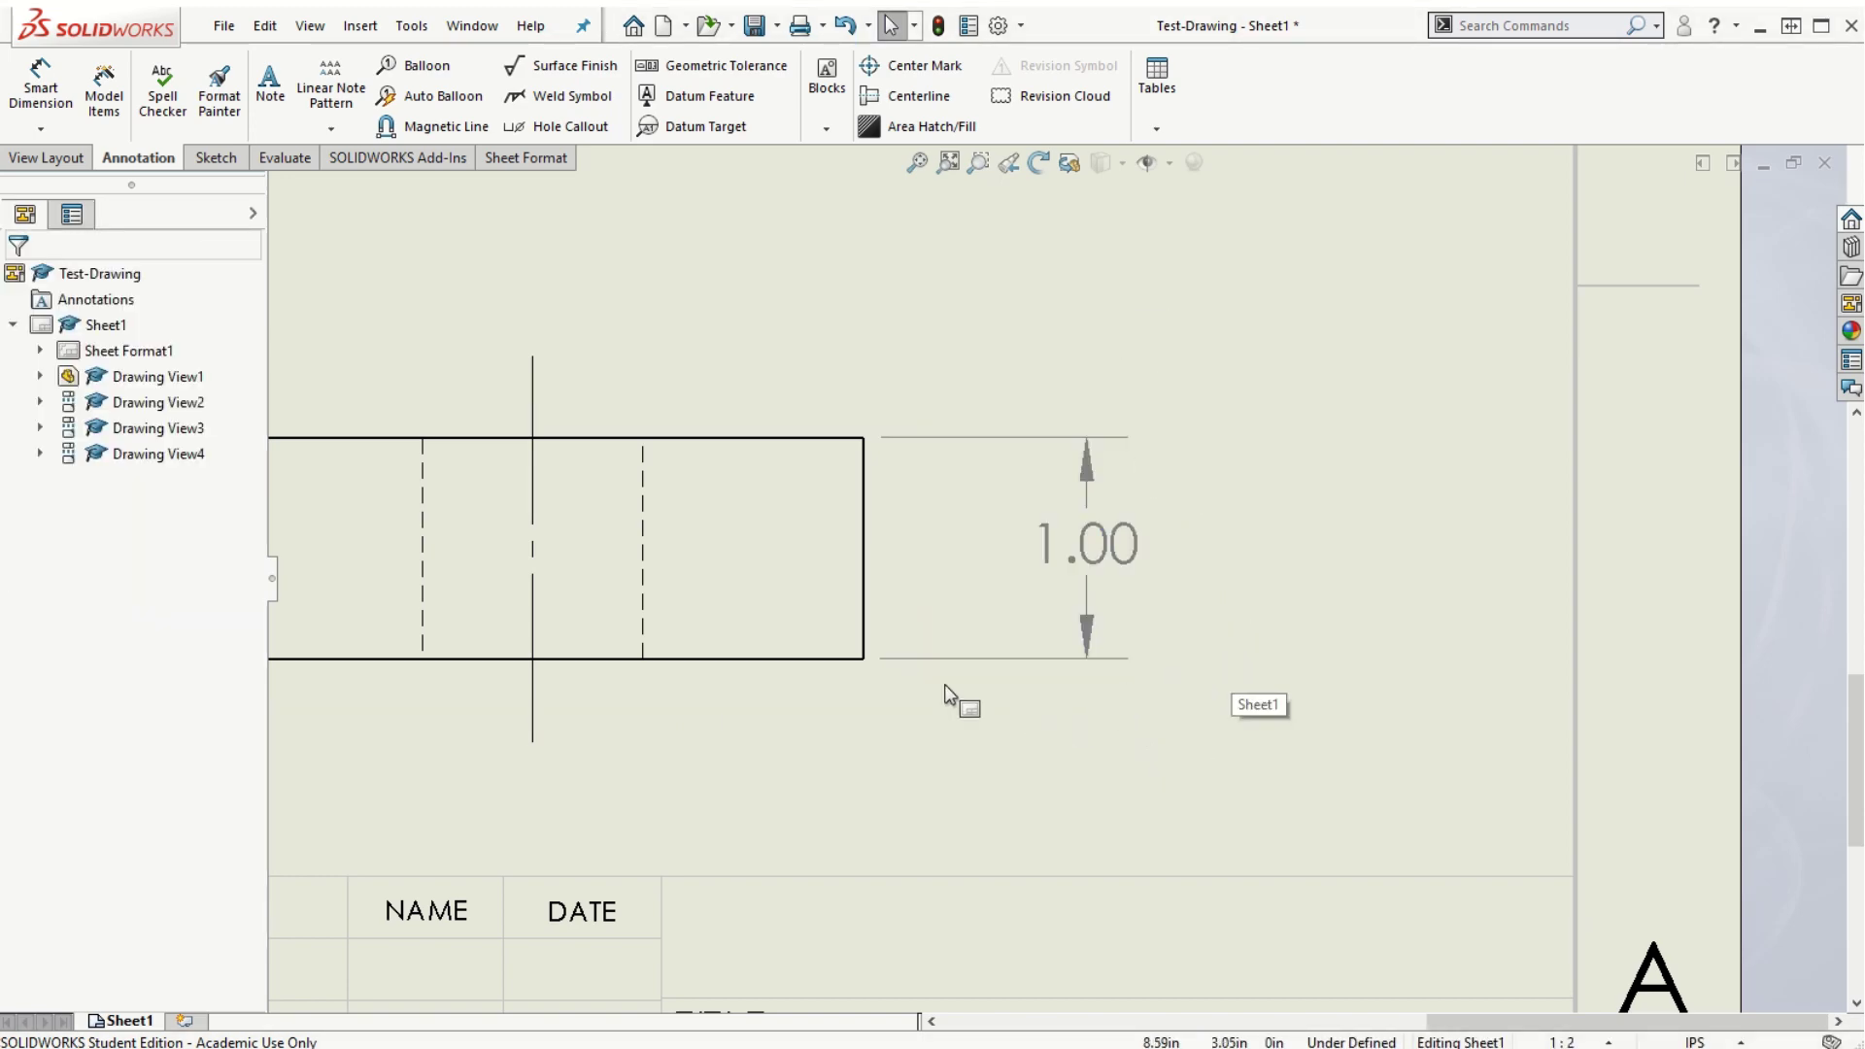
scroll(945, 691, up, 10)
scroll(971, 597, down, 3)
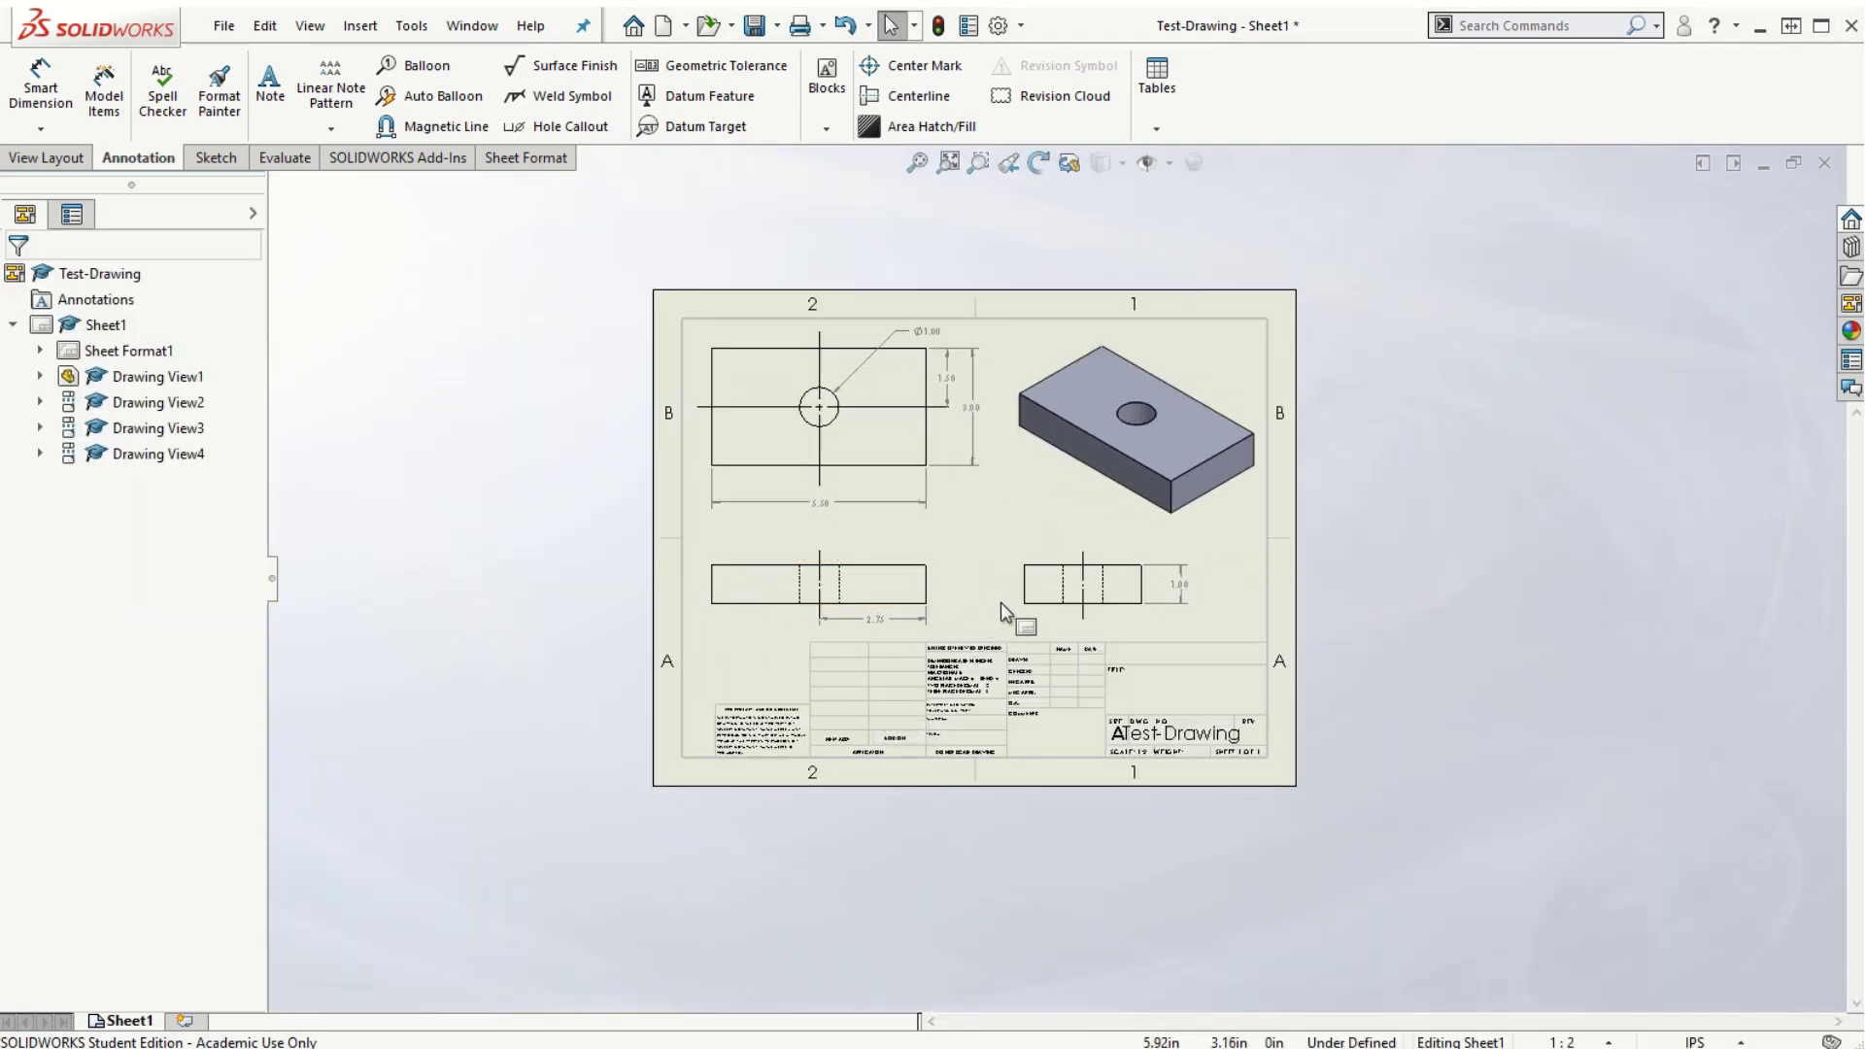
scroll(1001, 603, down, 3)
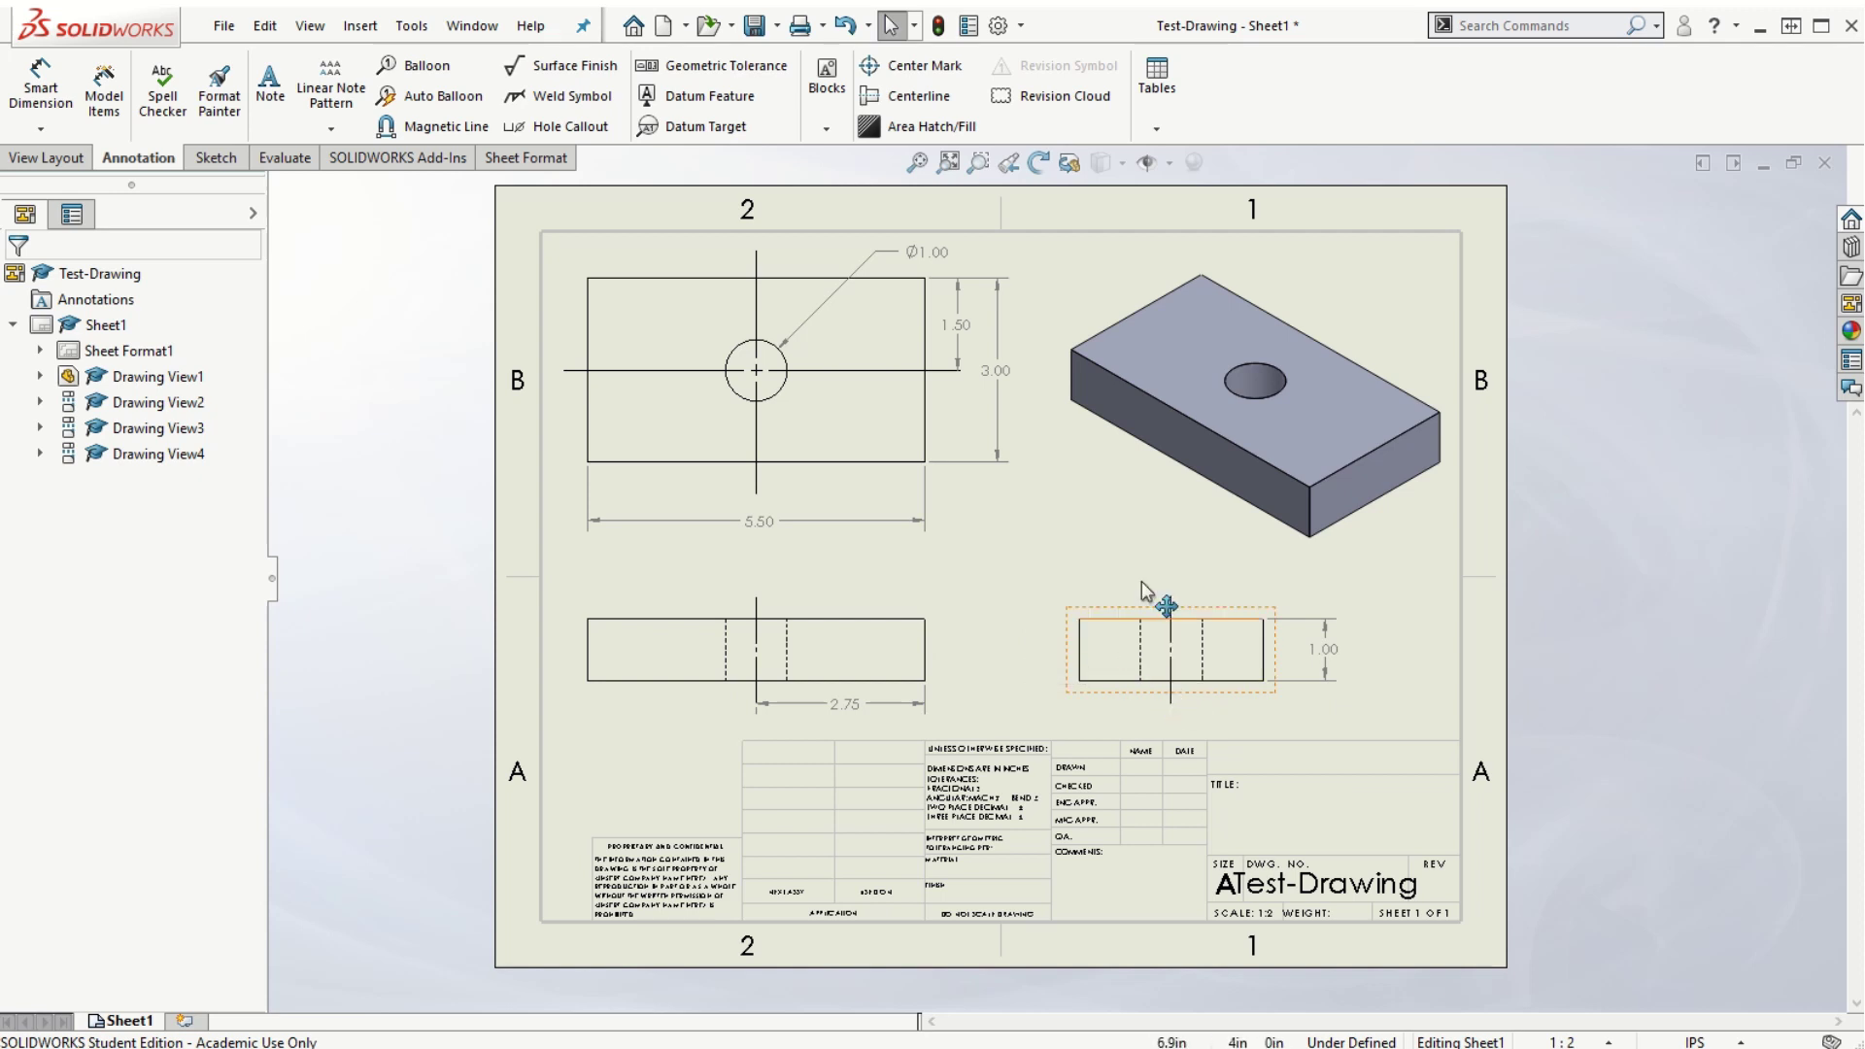
Switch the sheet to sheet format editing
right_click(1416, 605)
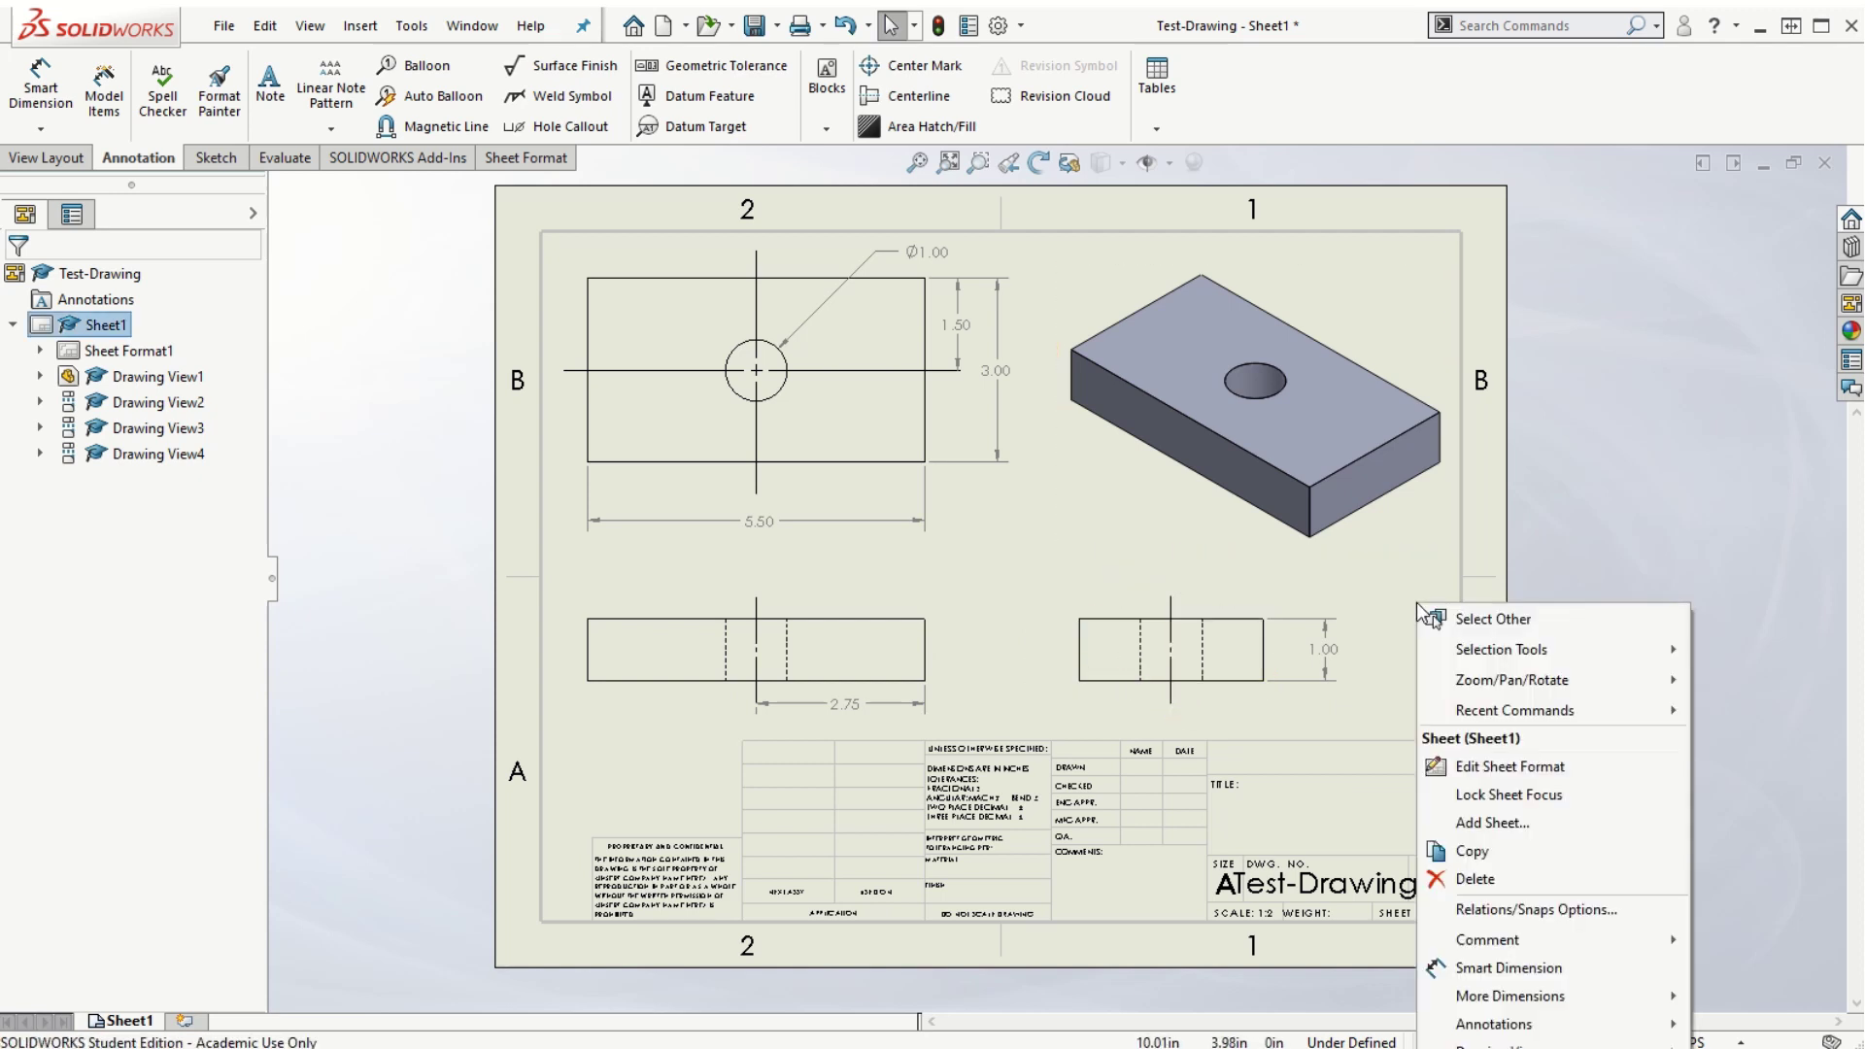
click(1397, 592)
click(1115, 464)
right_click(1115, 464)
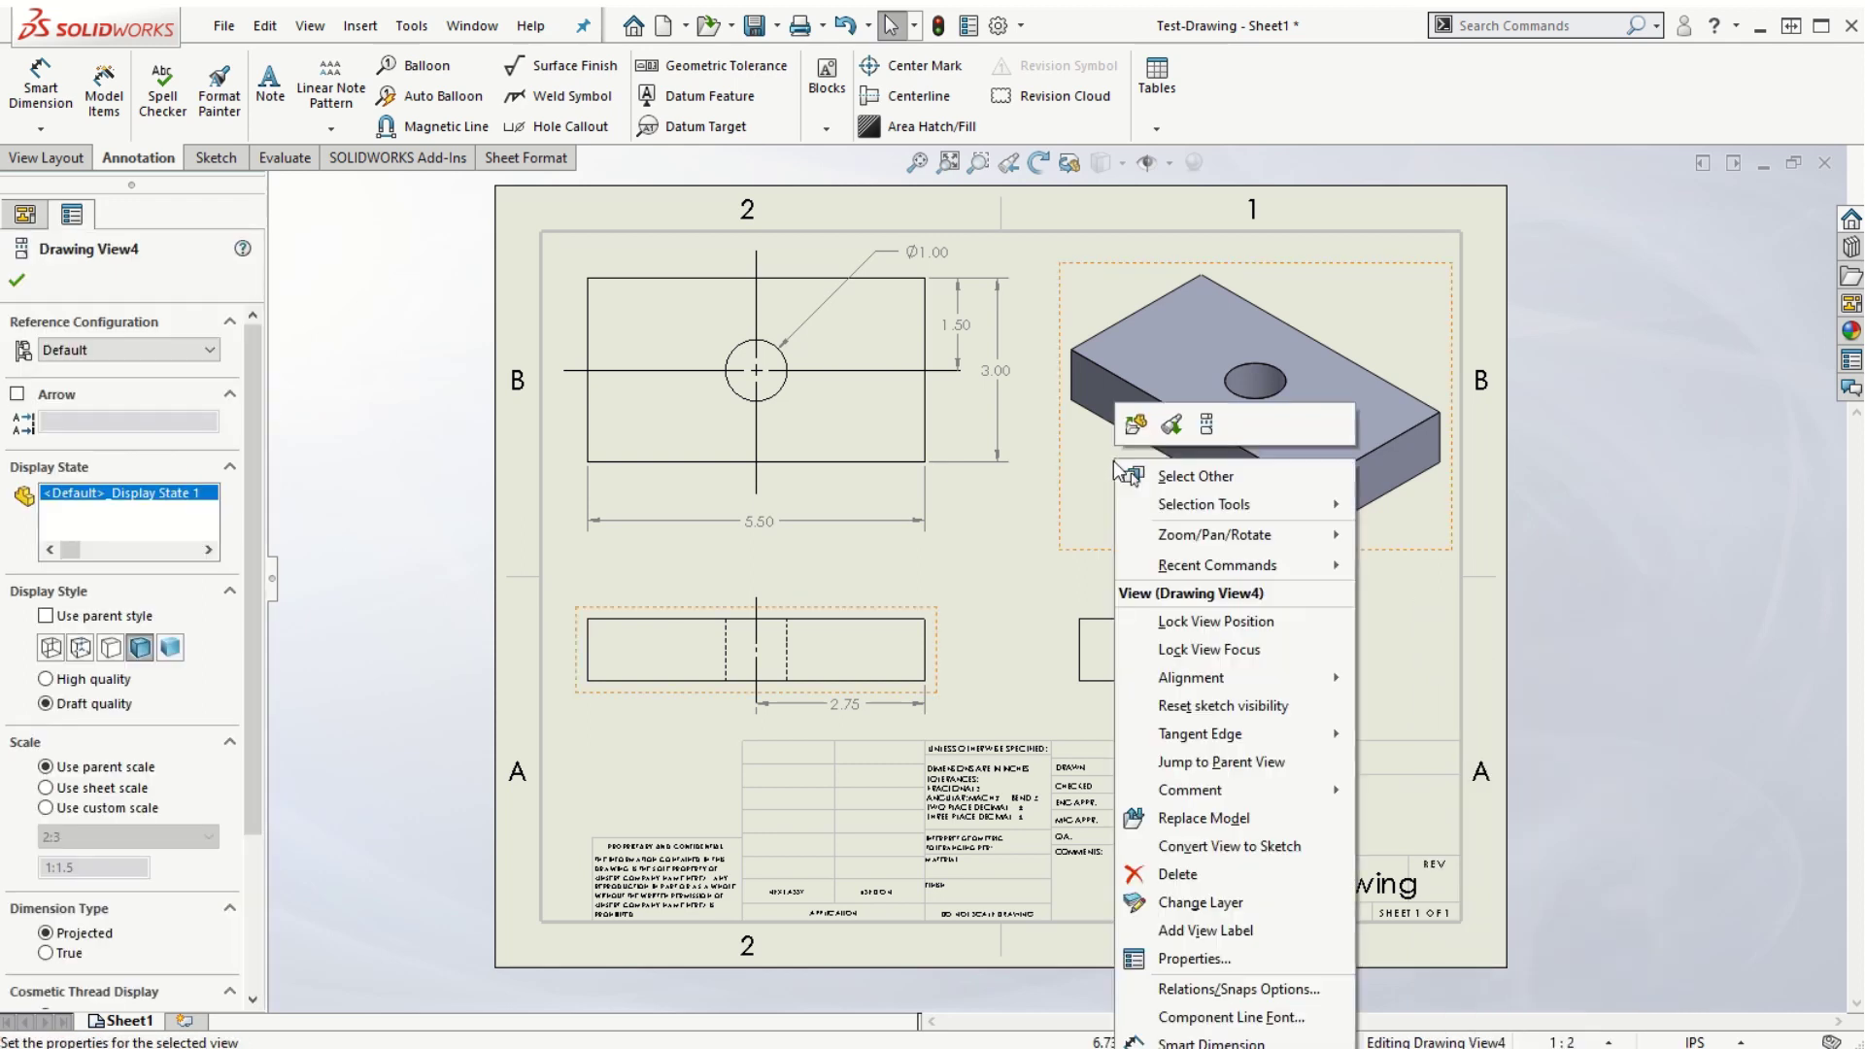
click(1008, 577)
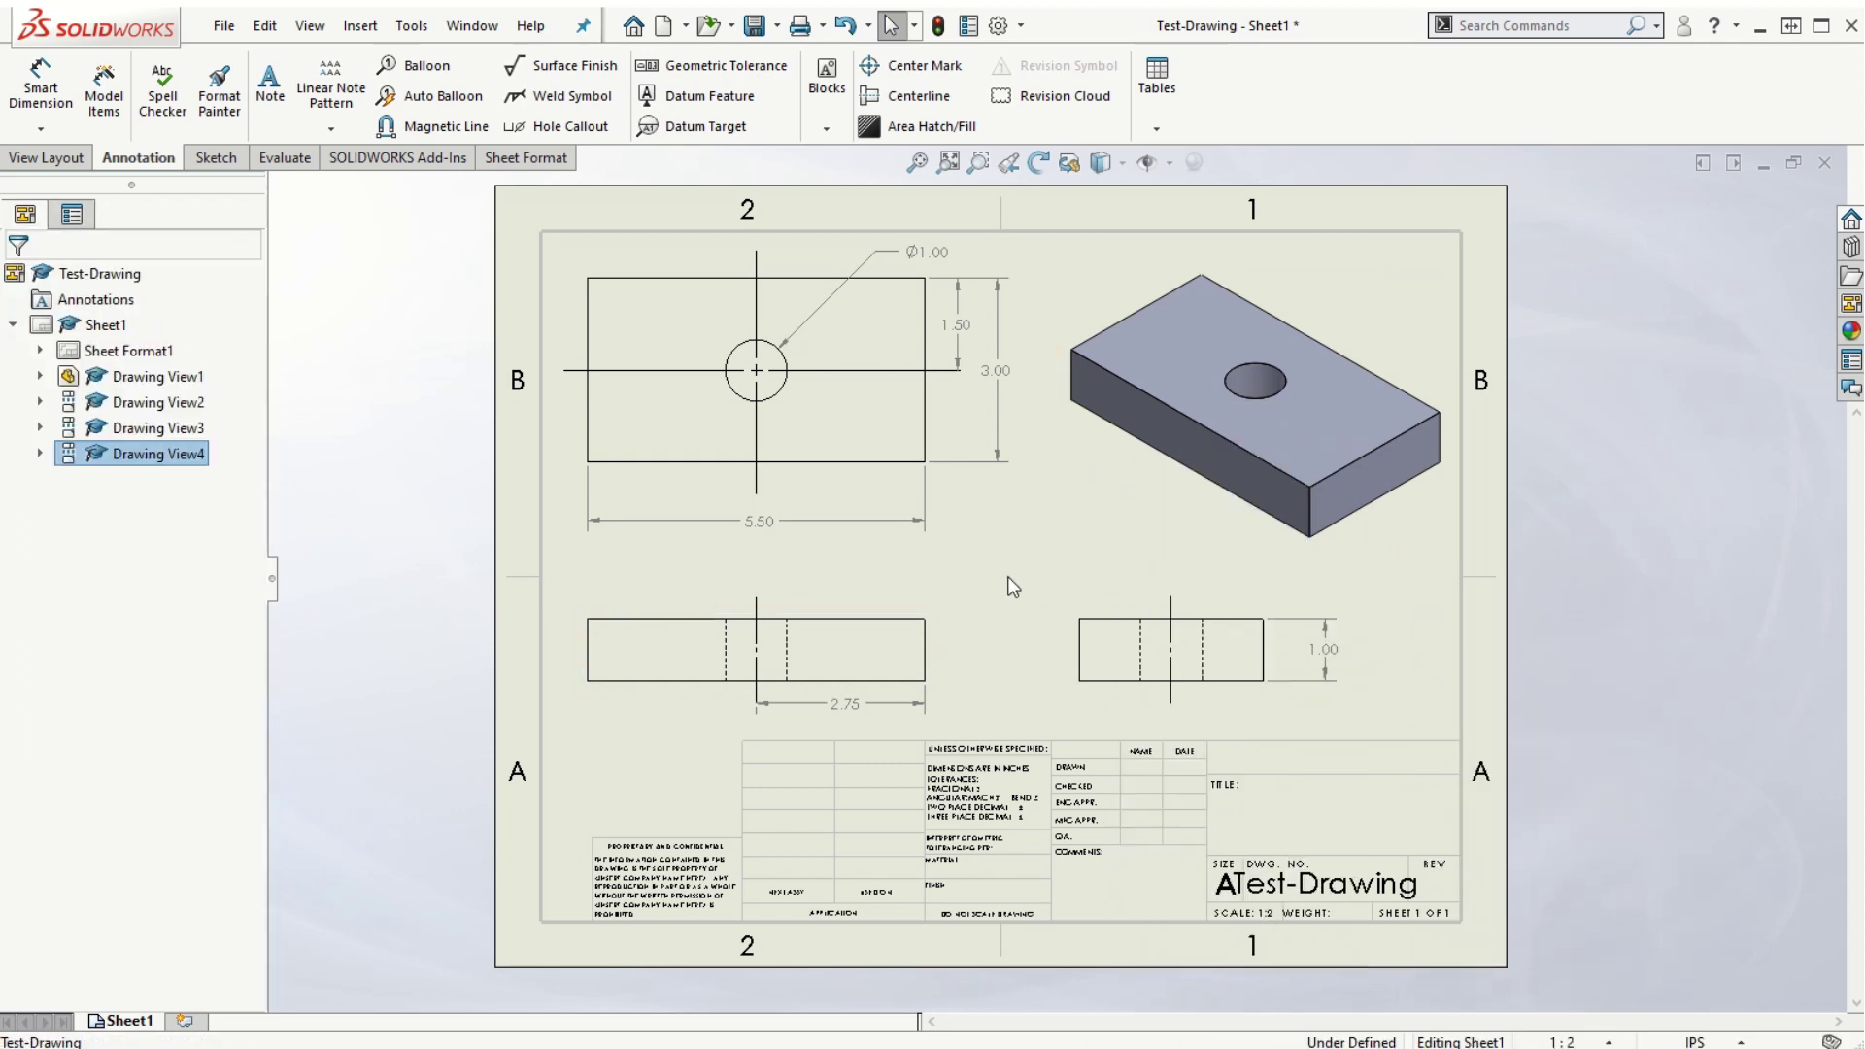
right_click(1006, 575)
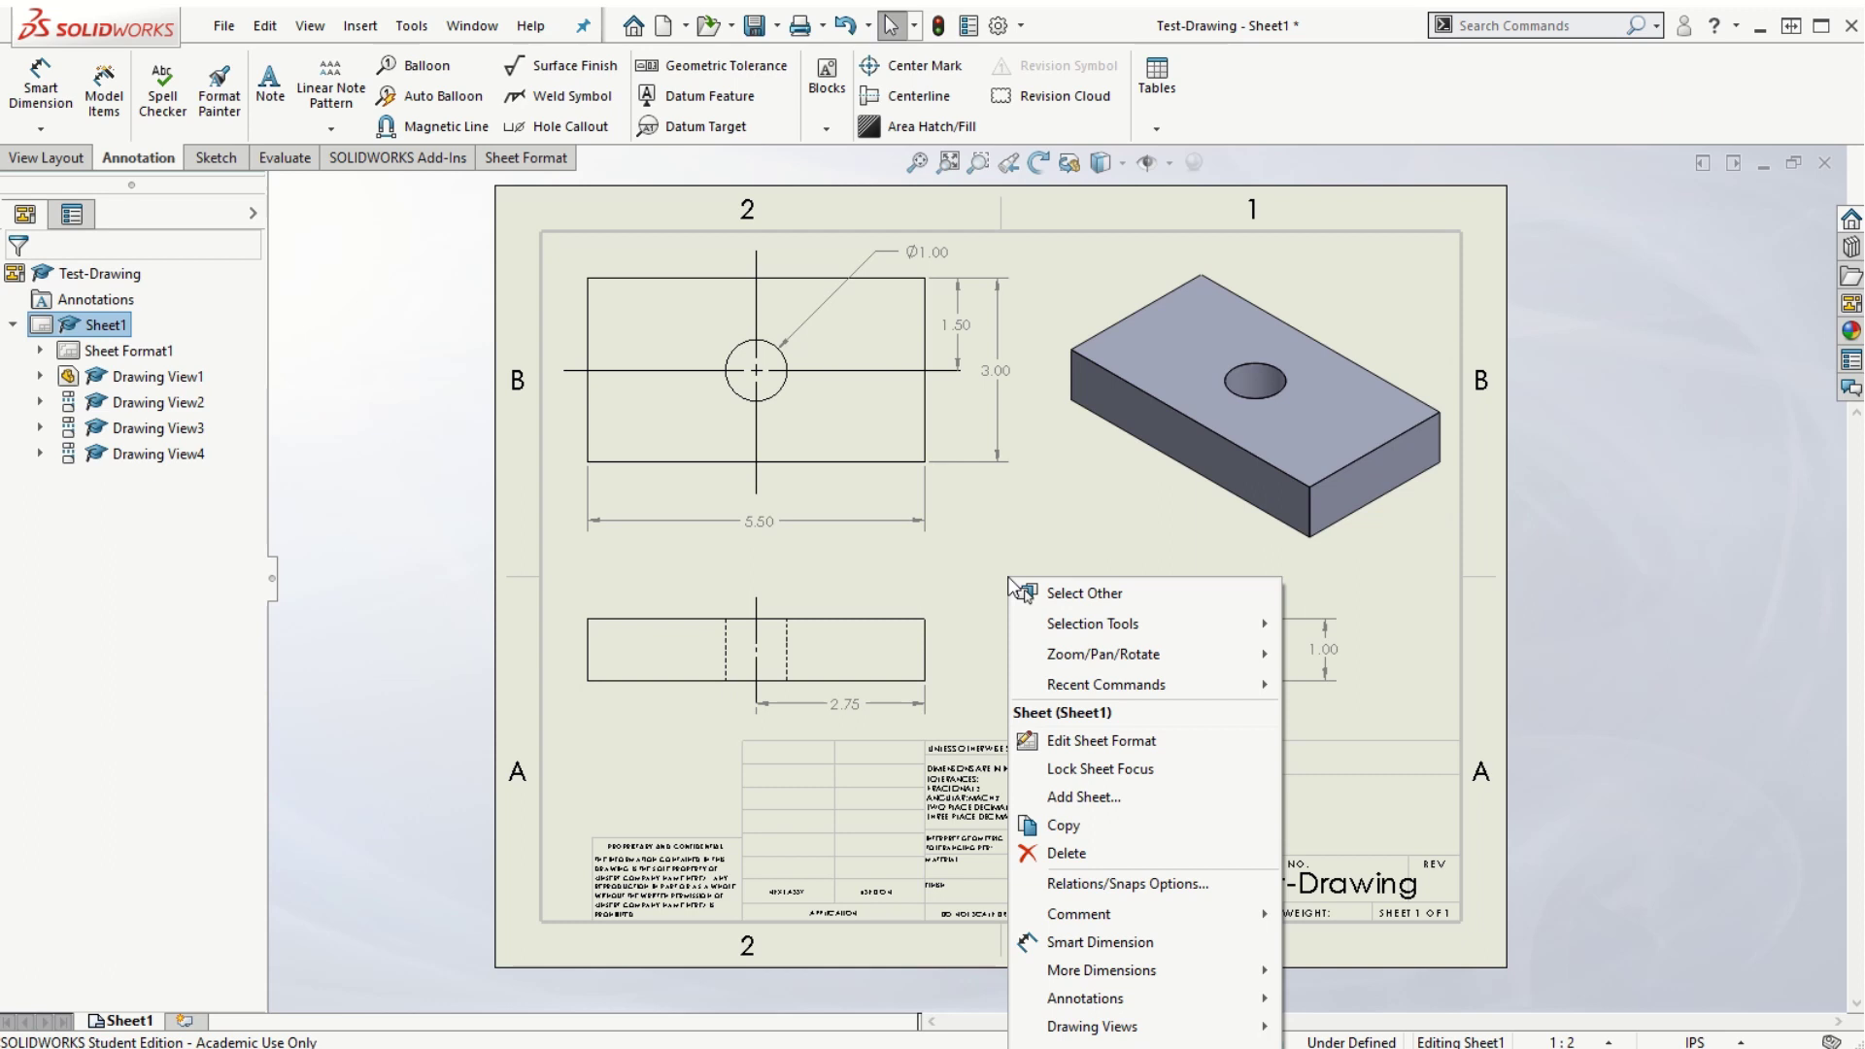
click(1133, 744)
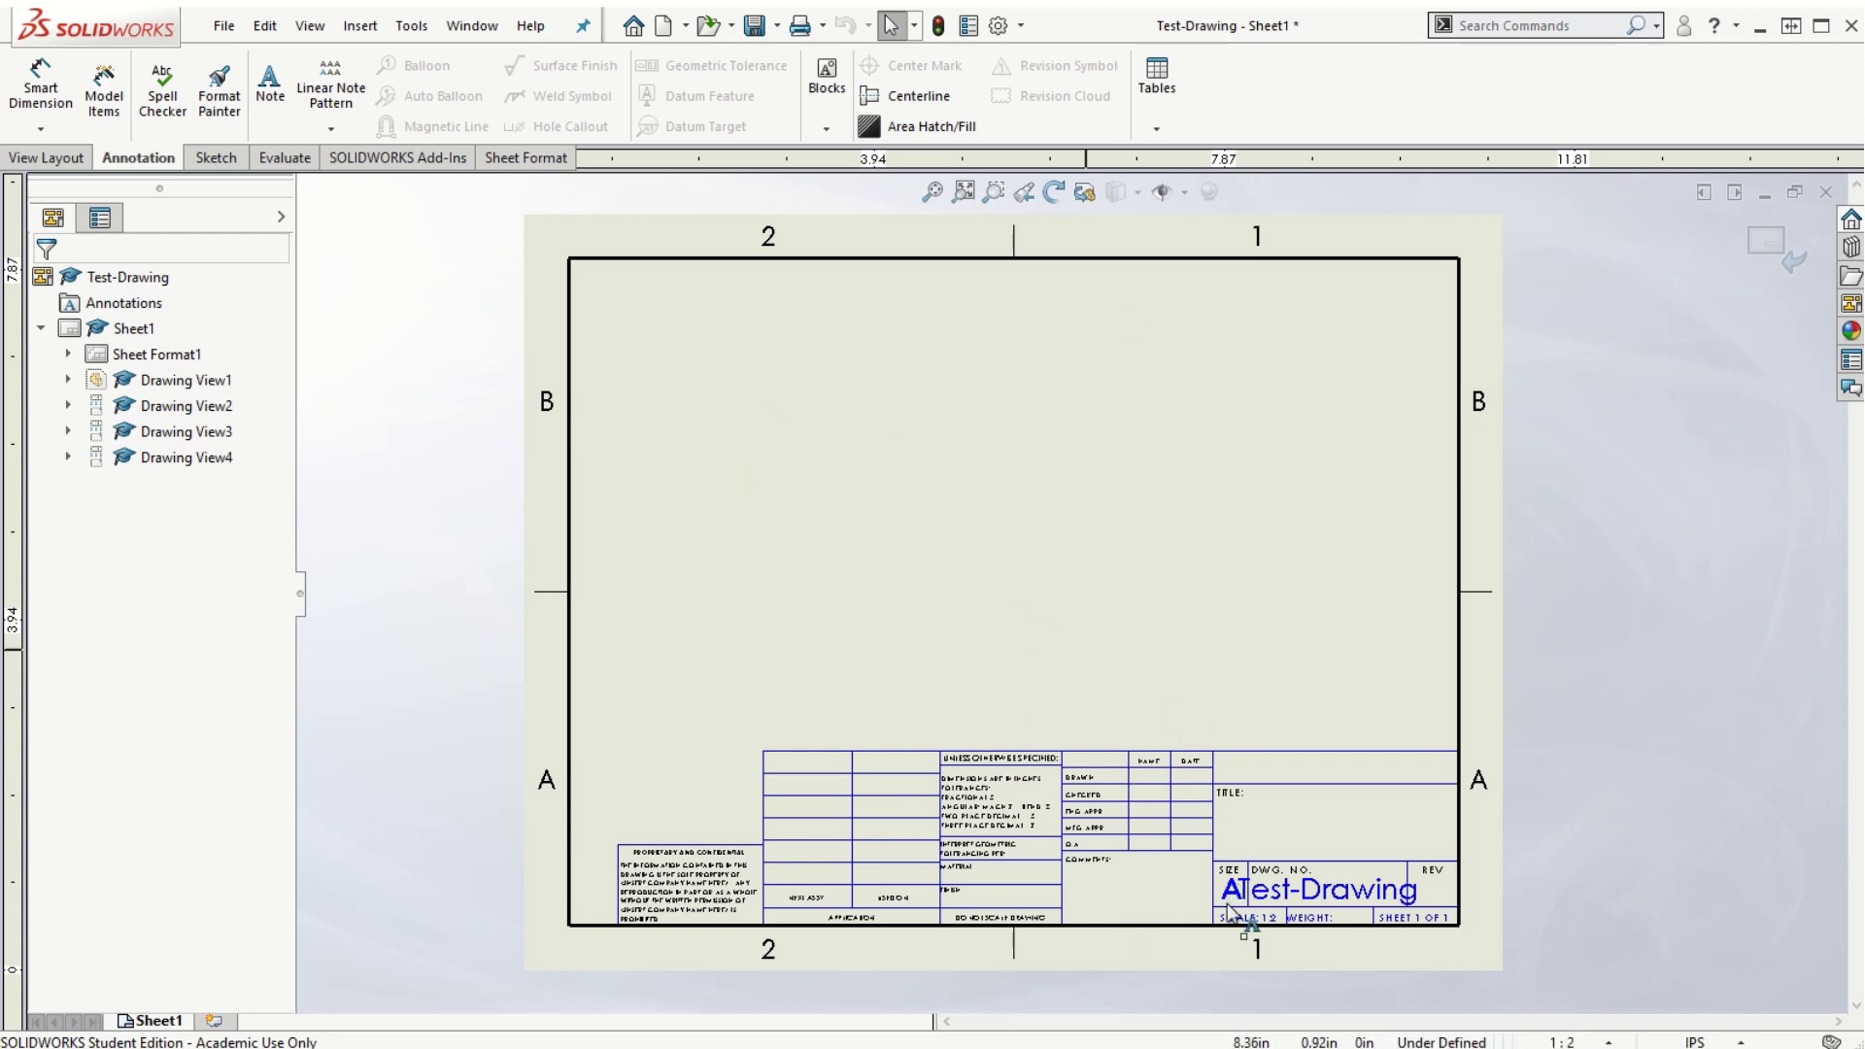
Delete the proprietary and confidential notice with its box, and the drawing name in the DWG. NO. field
scroll(1221, 949, down, 1)
scroll(1122, 743, down, 1)
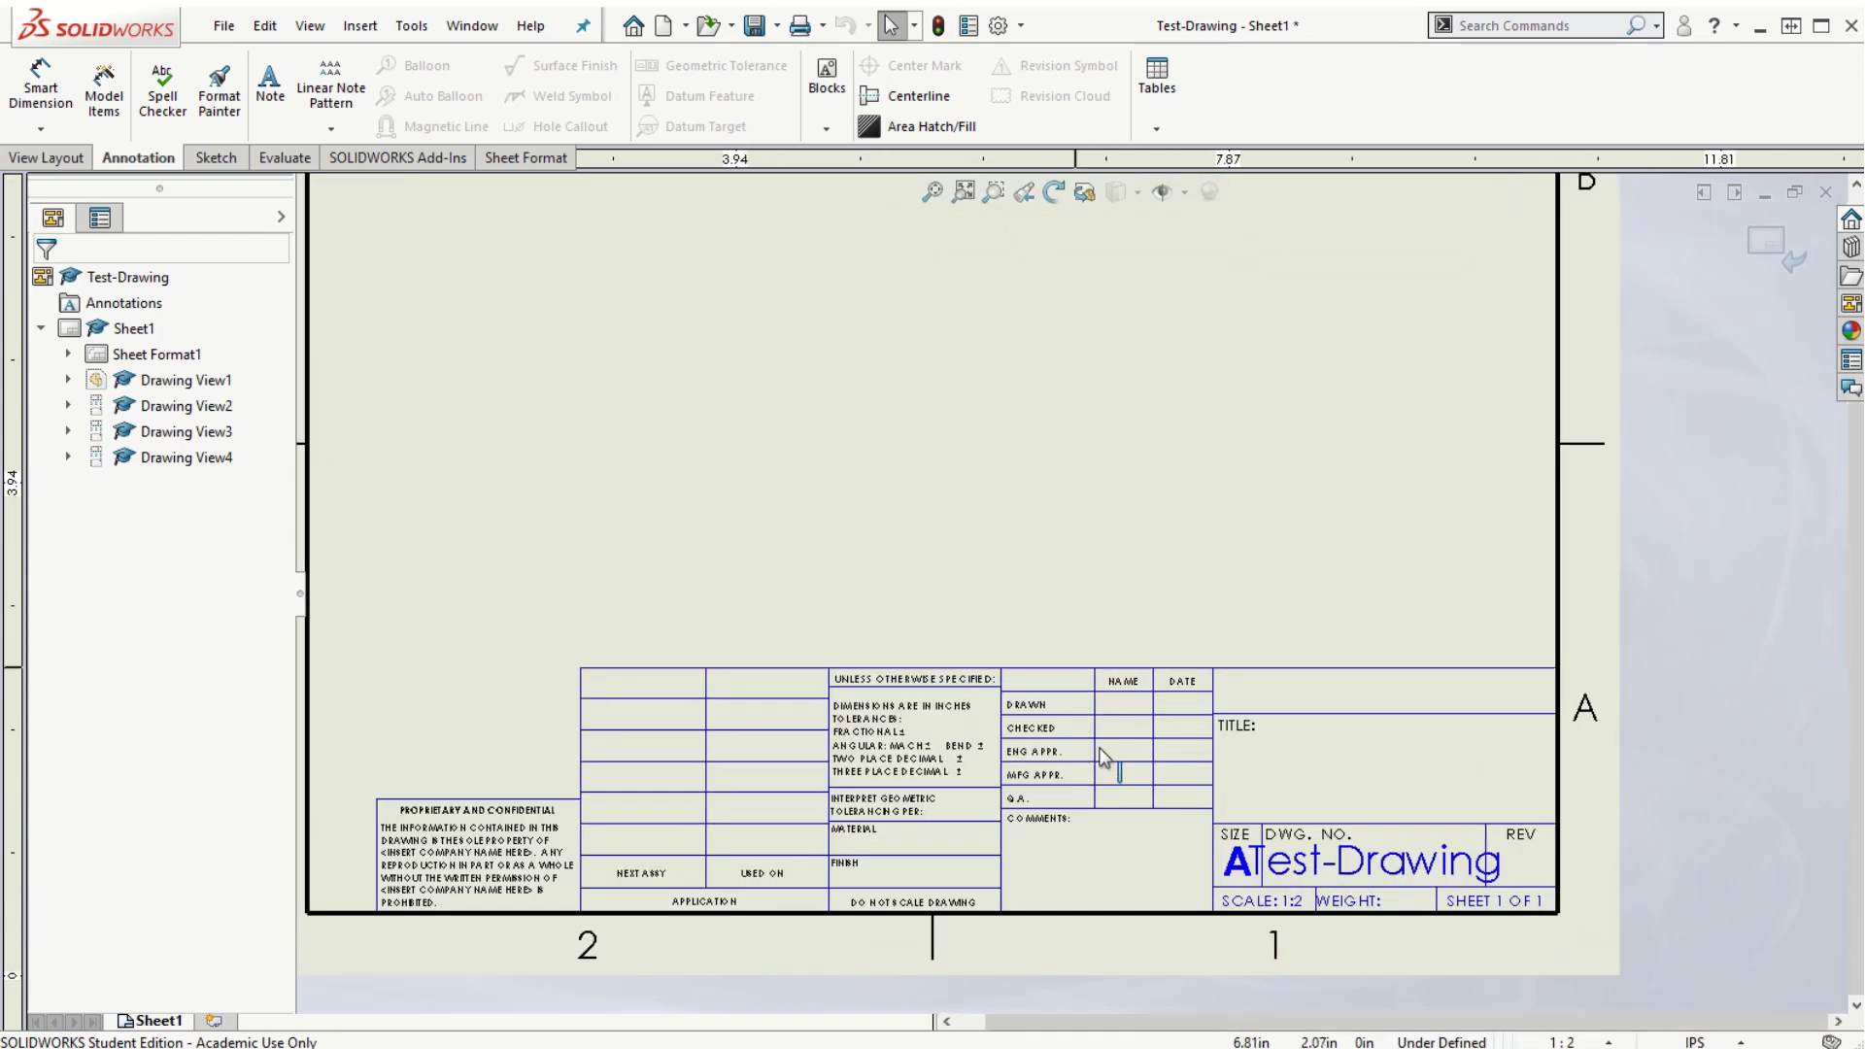
scroll(1098, 796, down, 1)
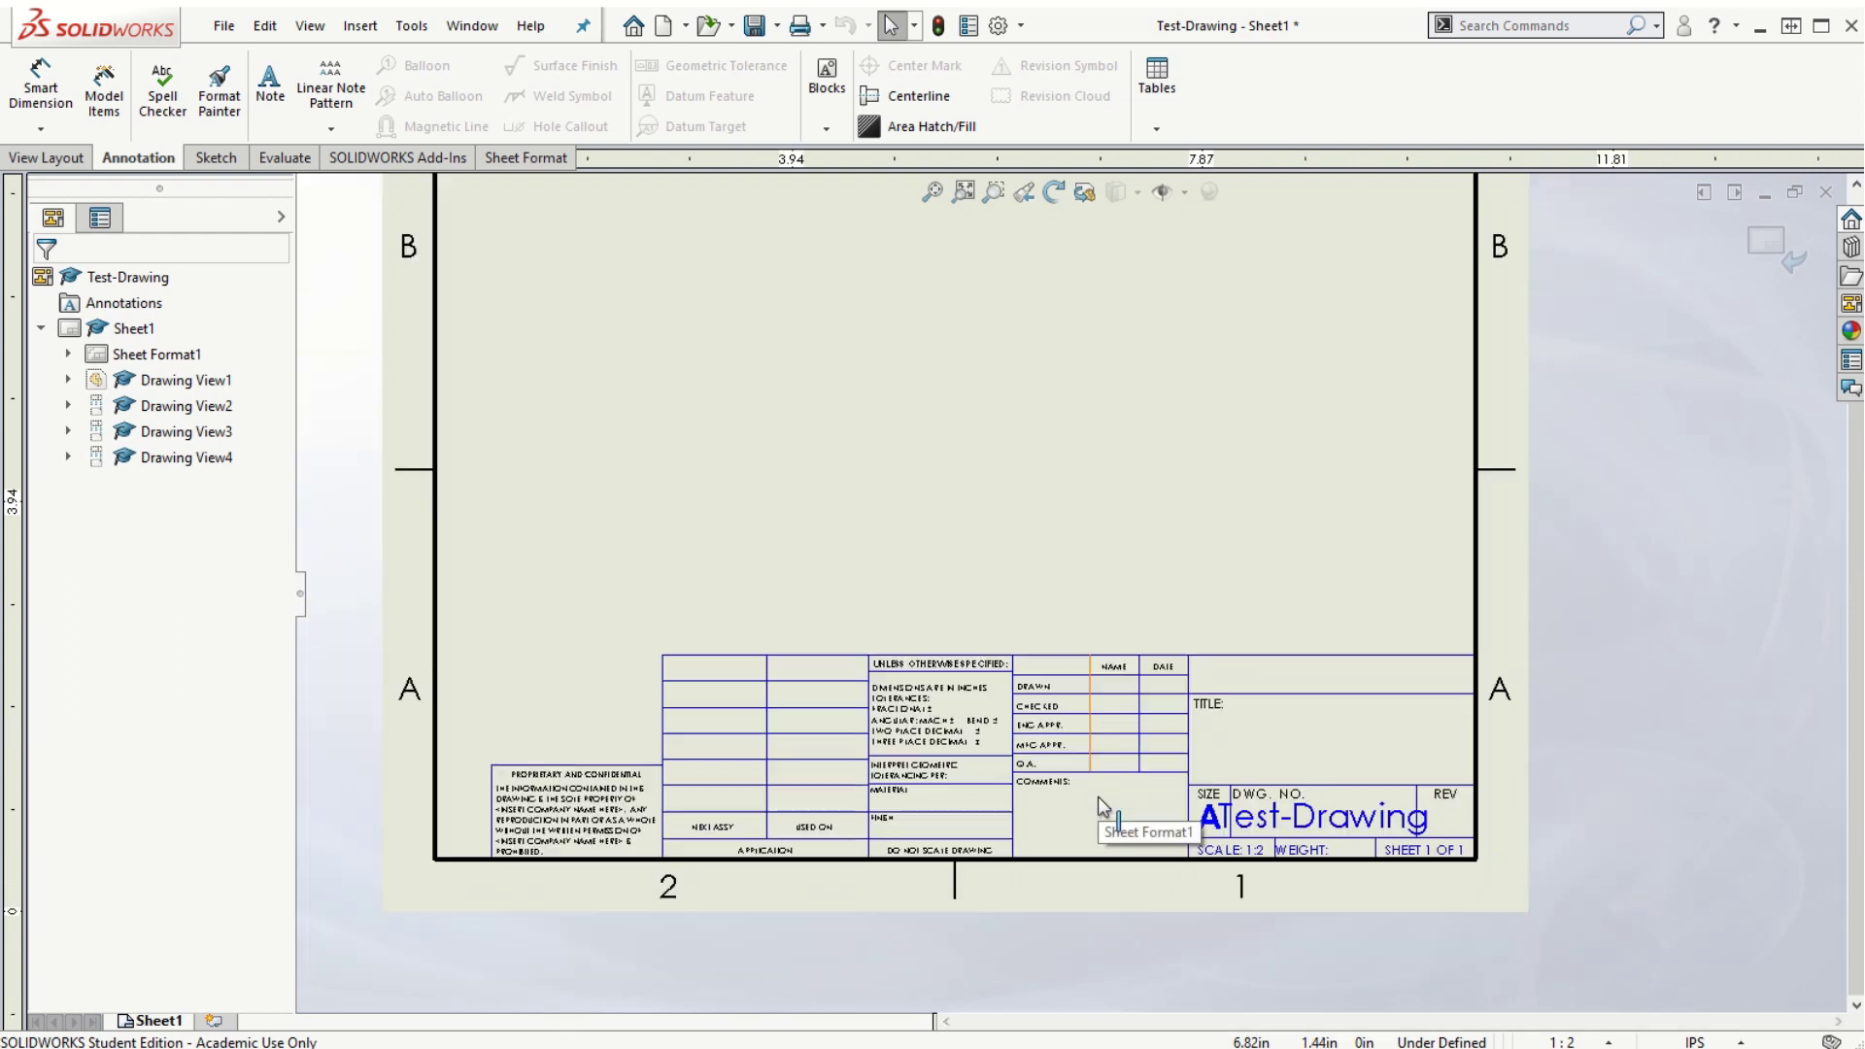
double_click(603, 816)
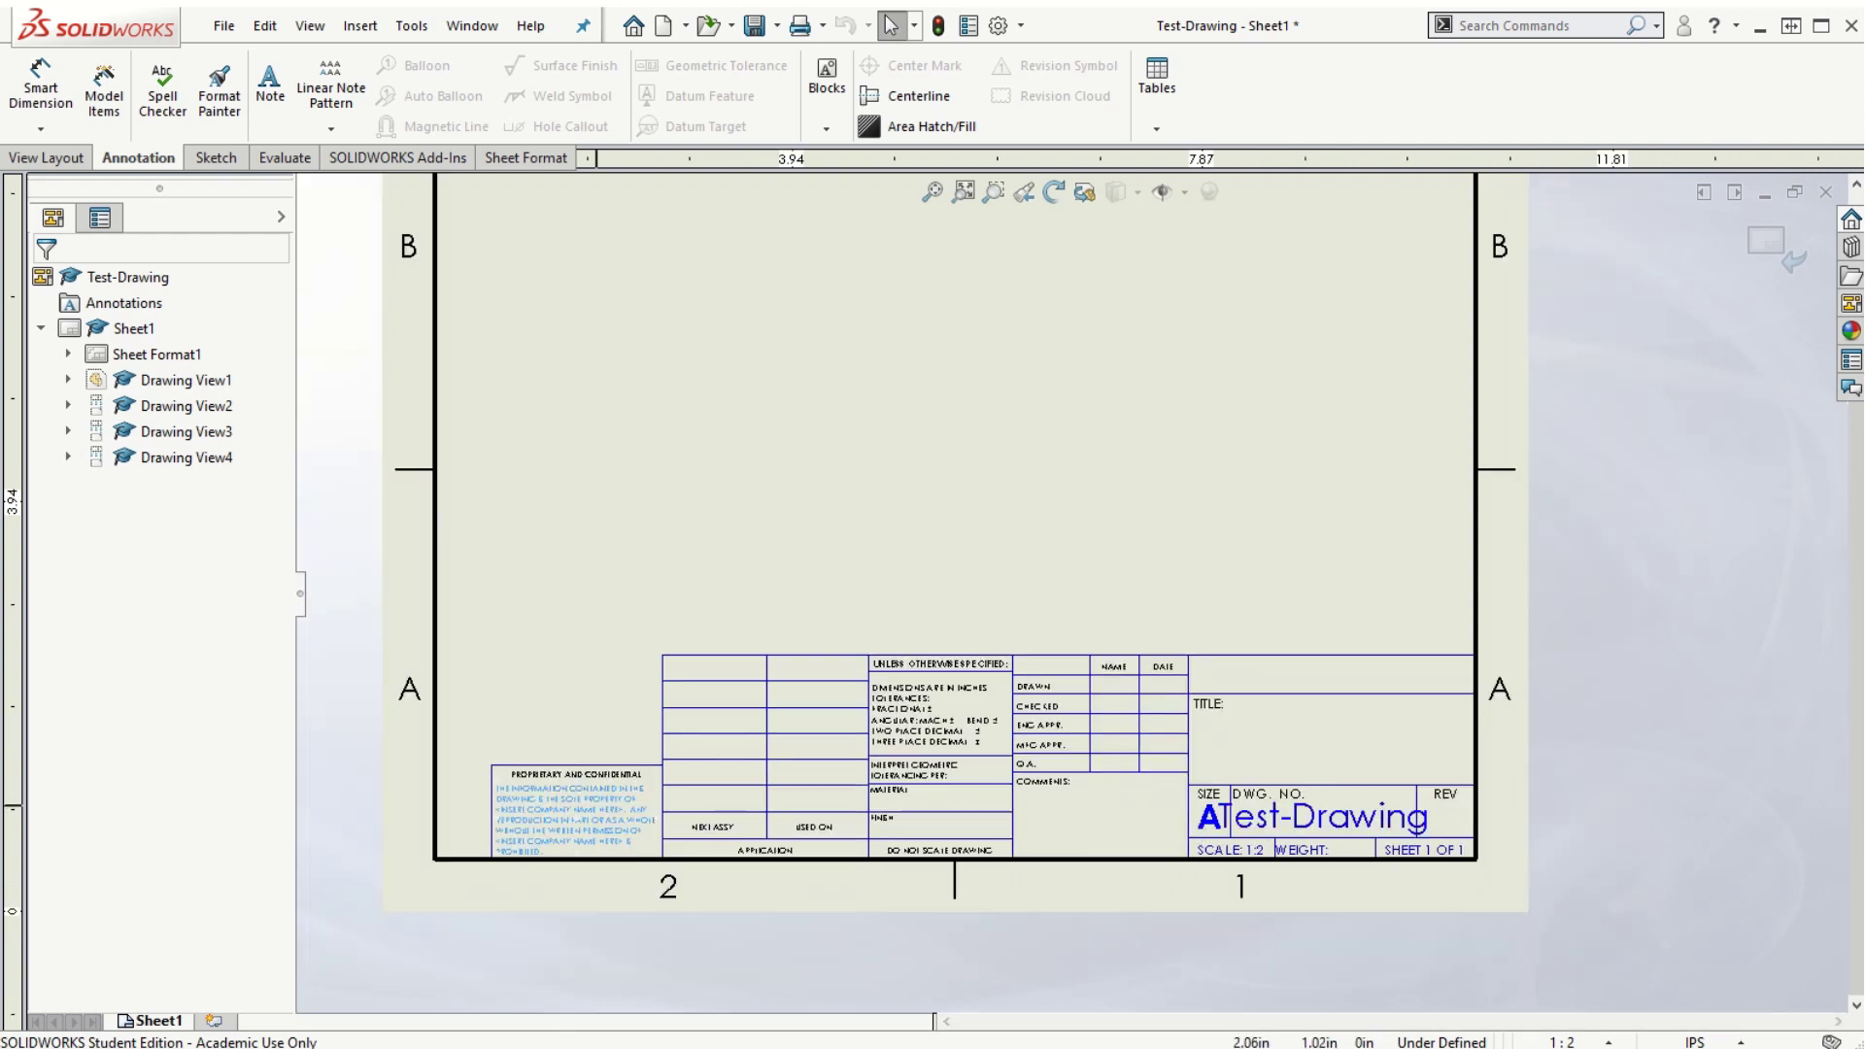
click(578, 774)
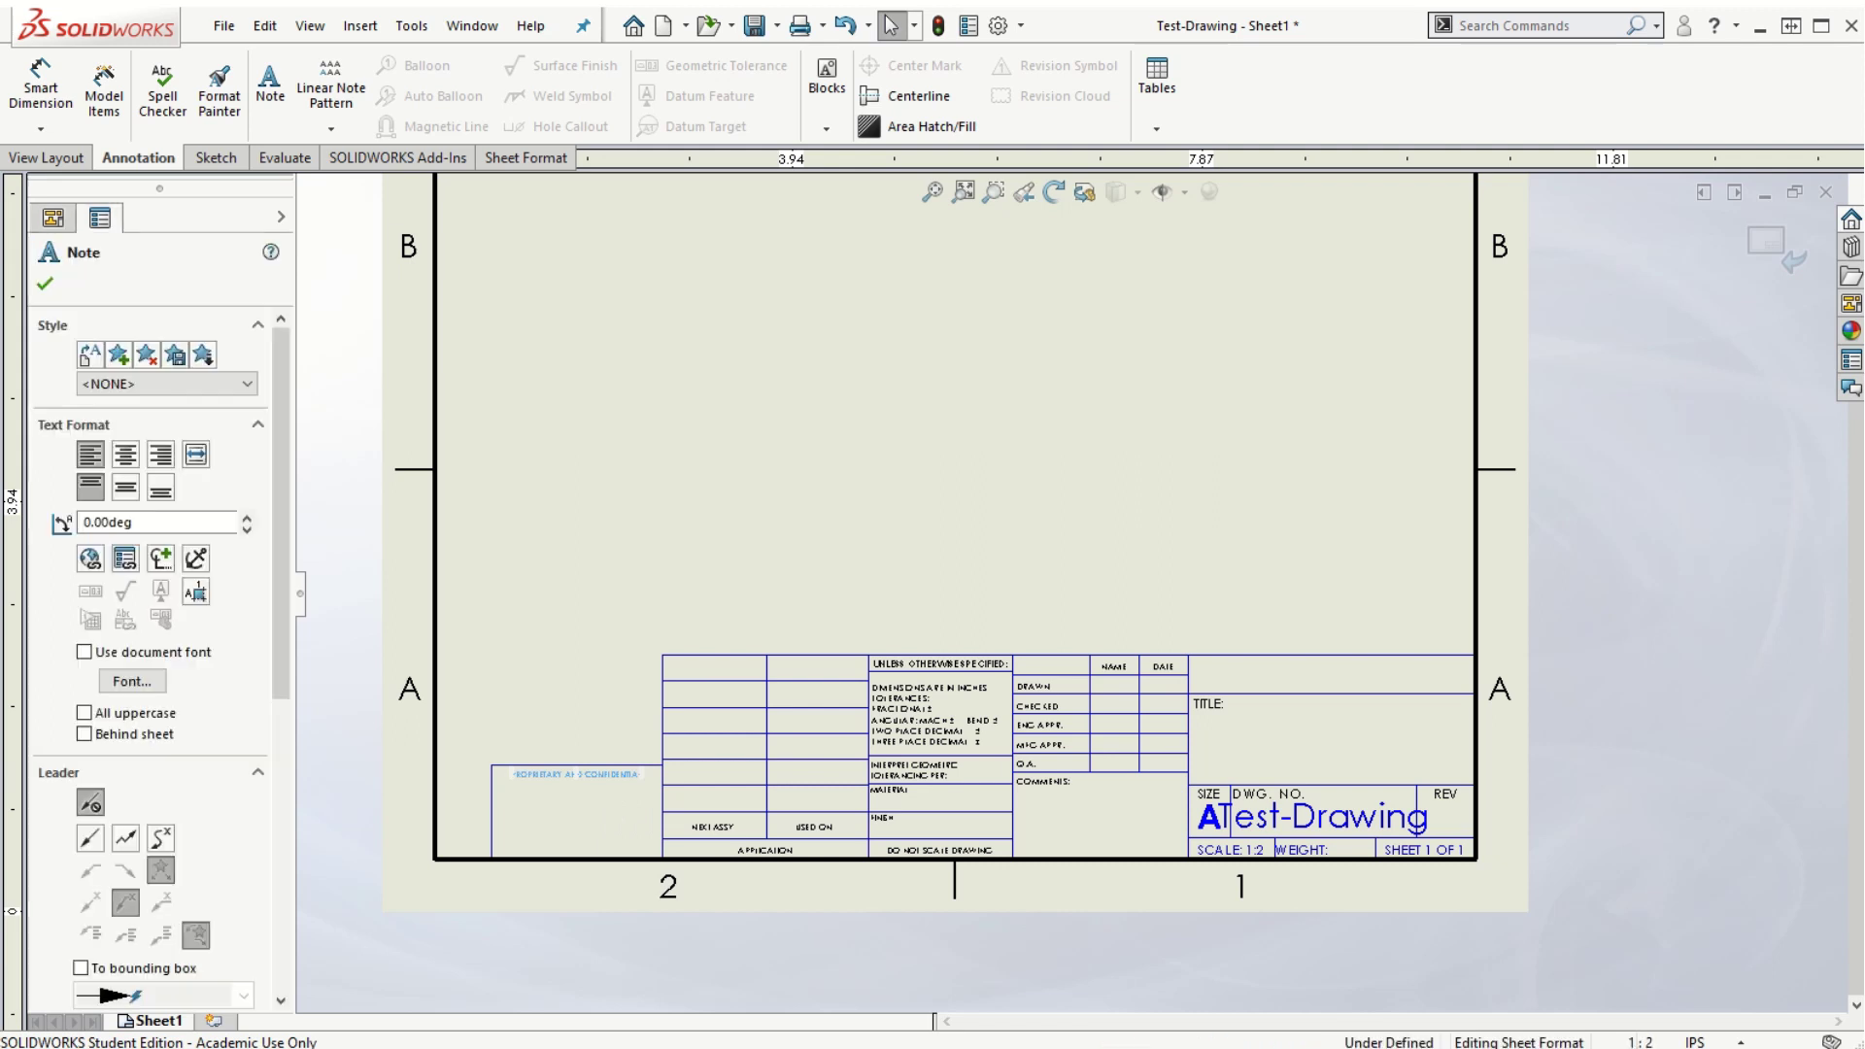
key(Delete)
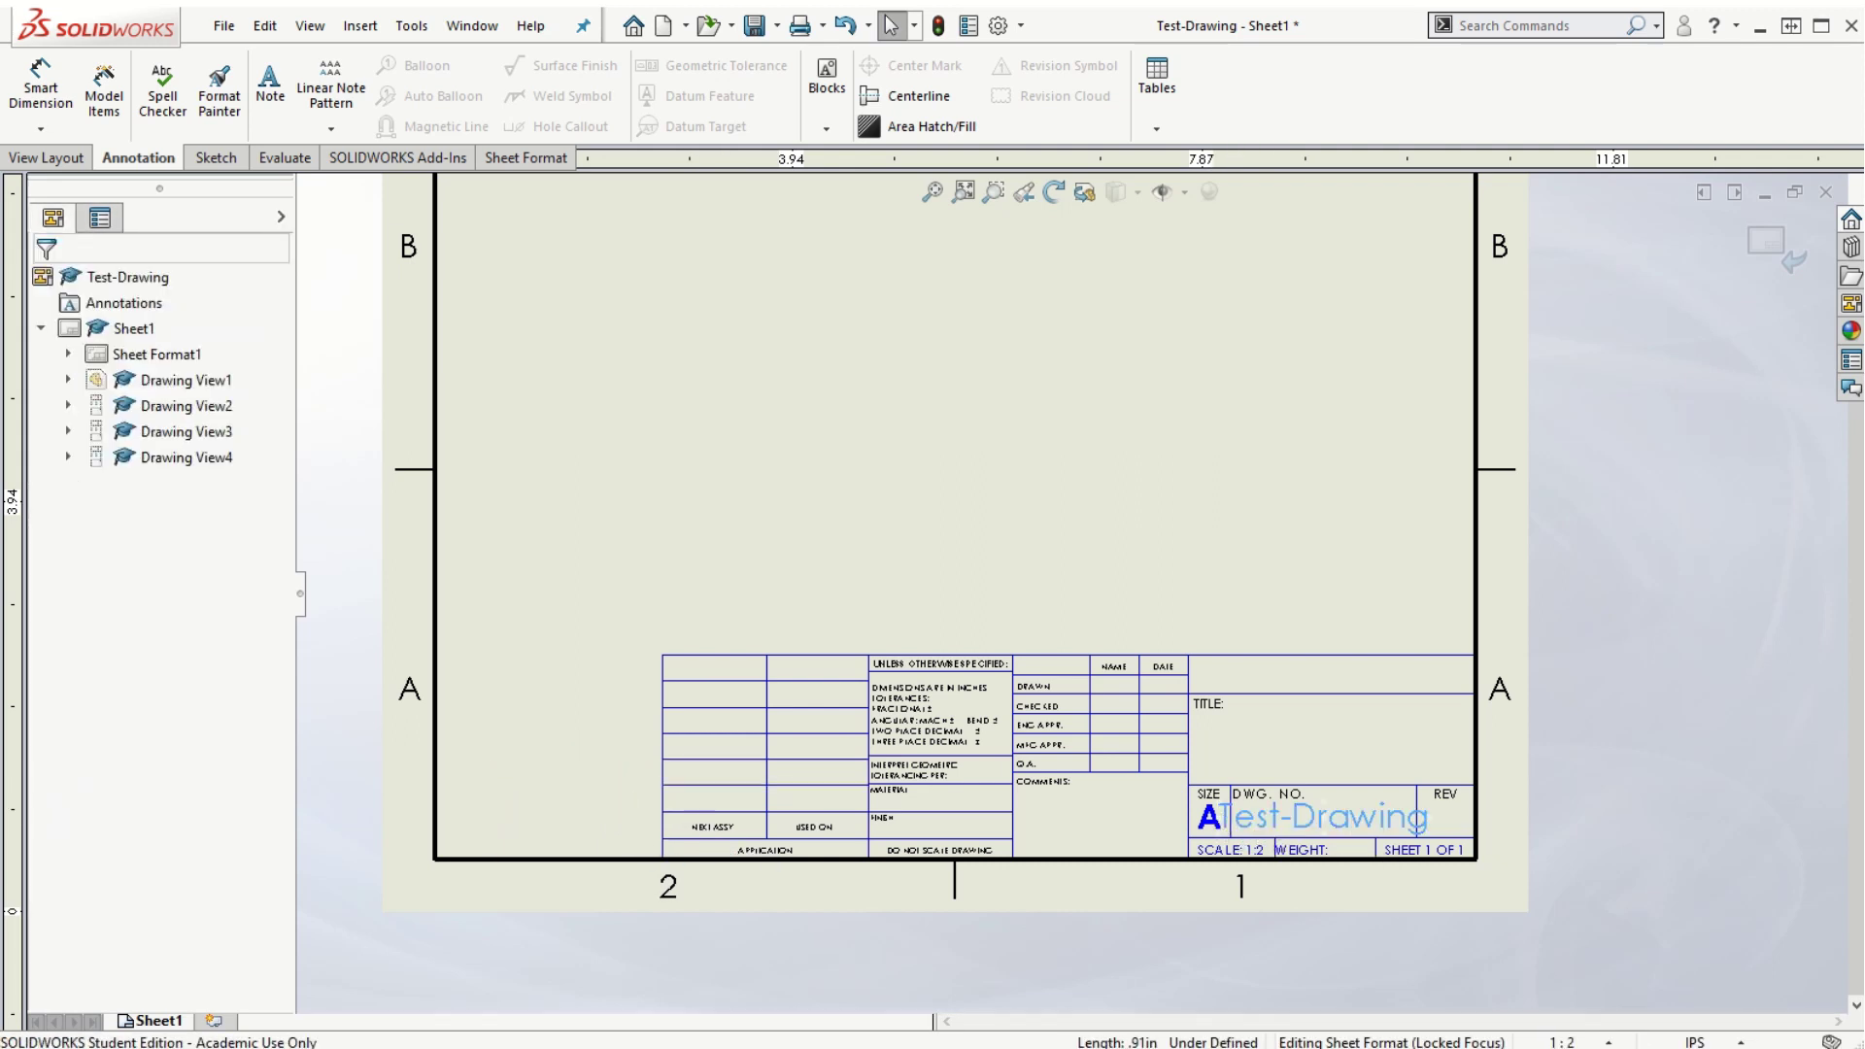
click(1262, 821)
key(Delete)
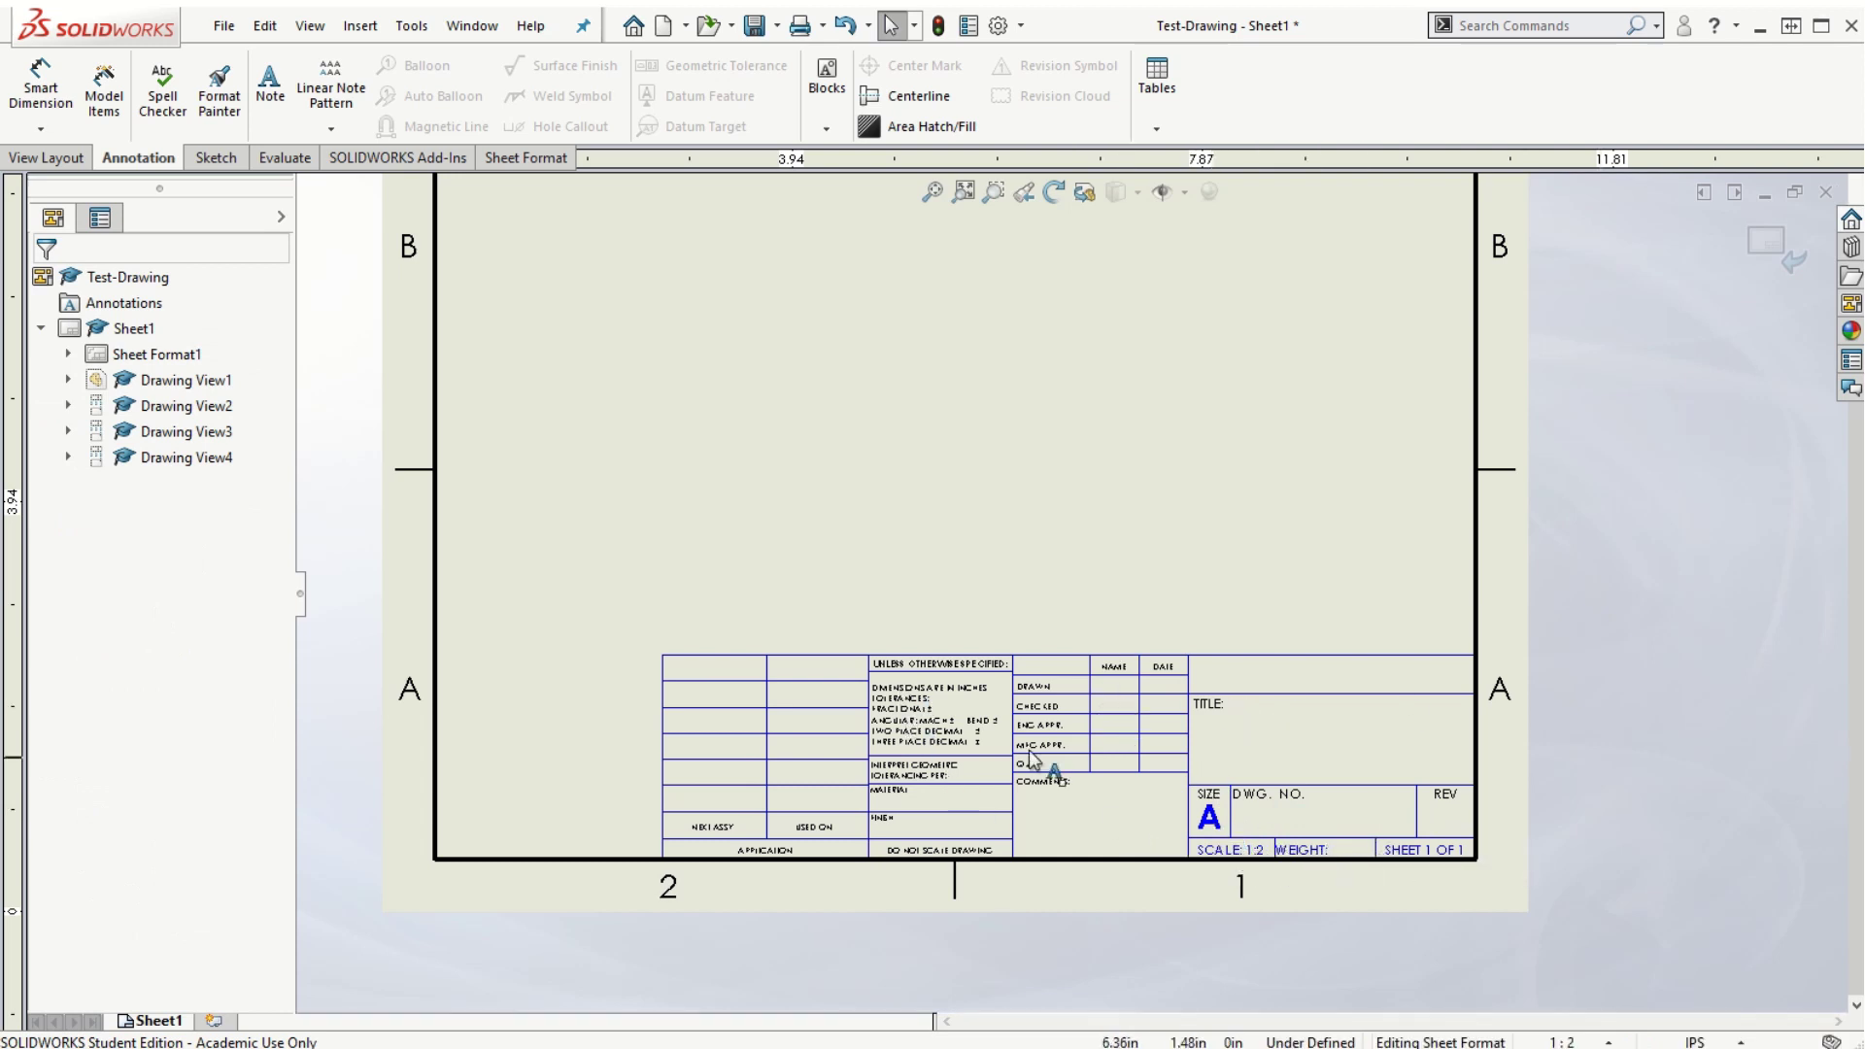
click(730, 656)
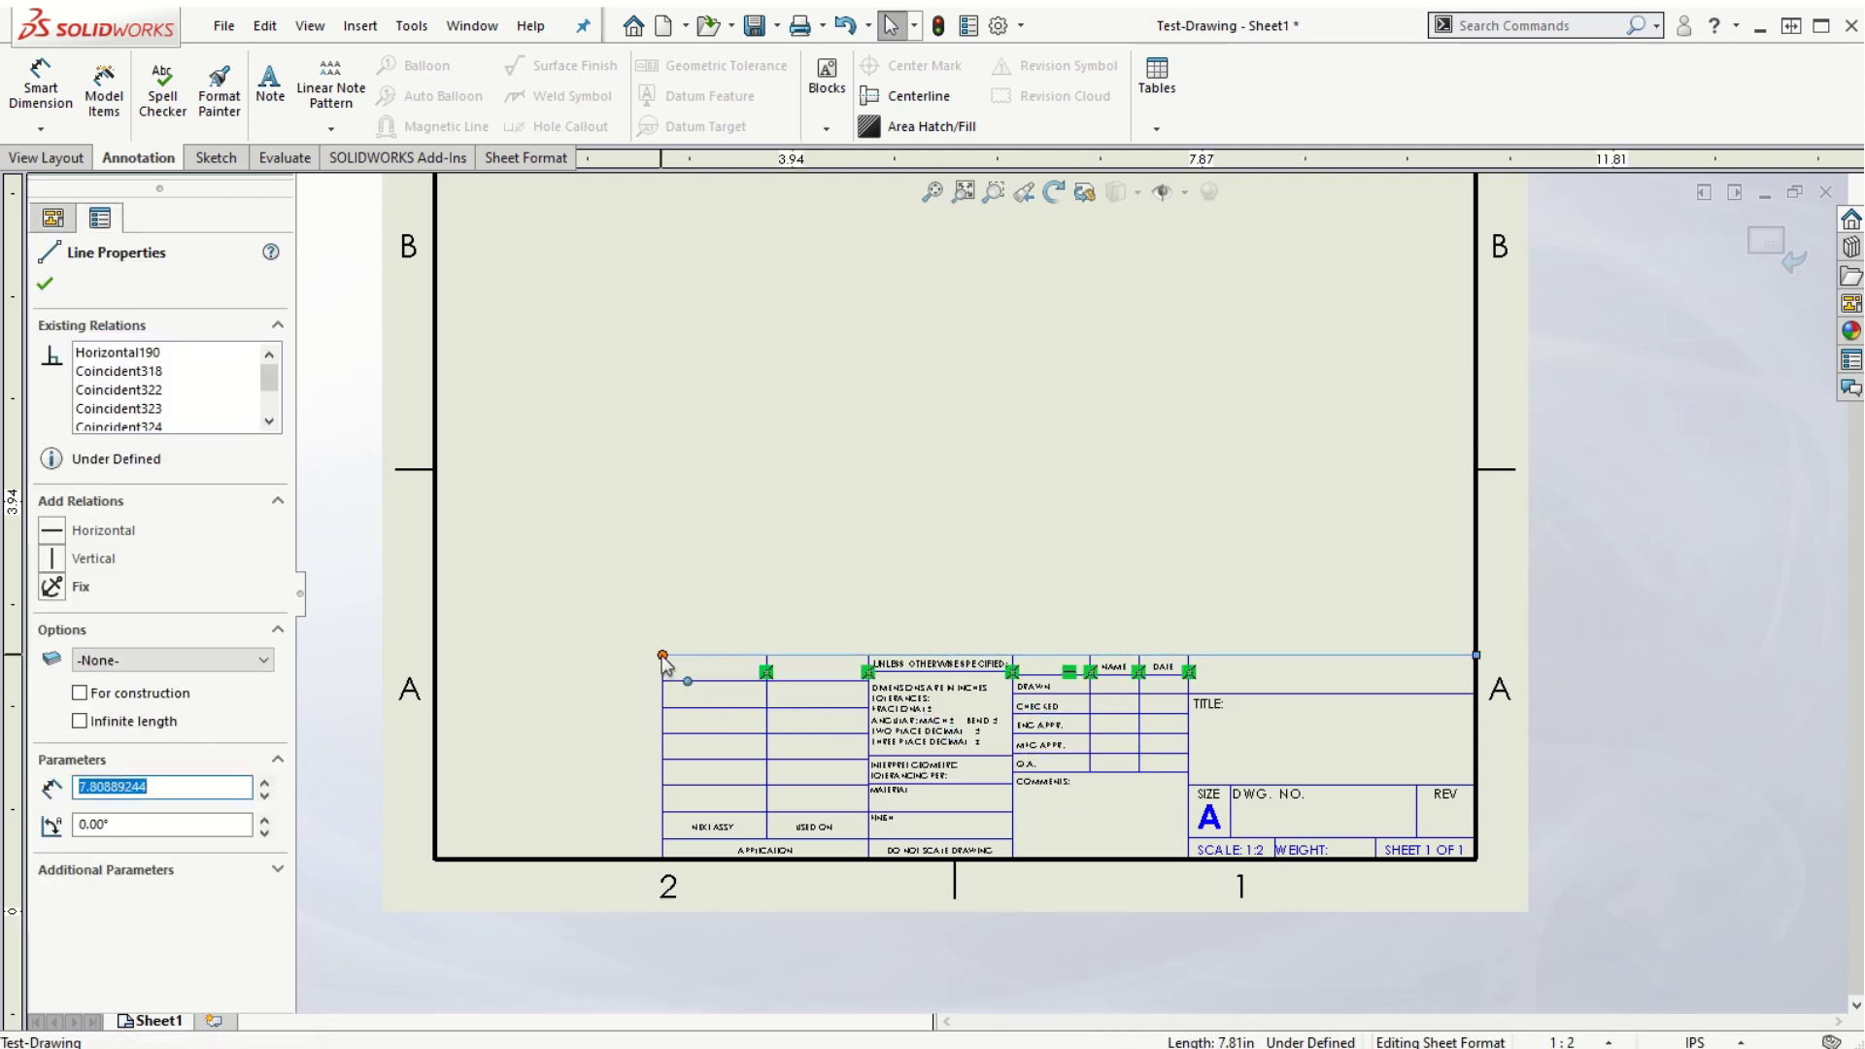
drag(663, 656, 1018, 663)
key(ctrl+z)
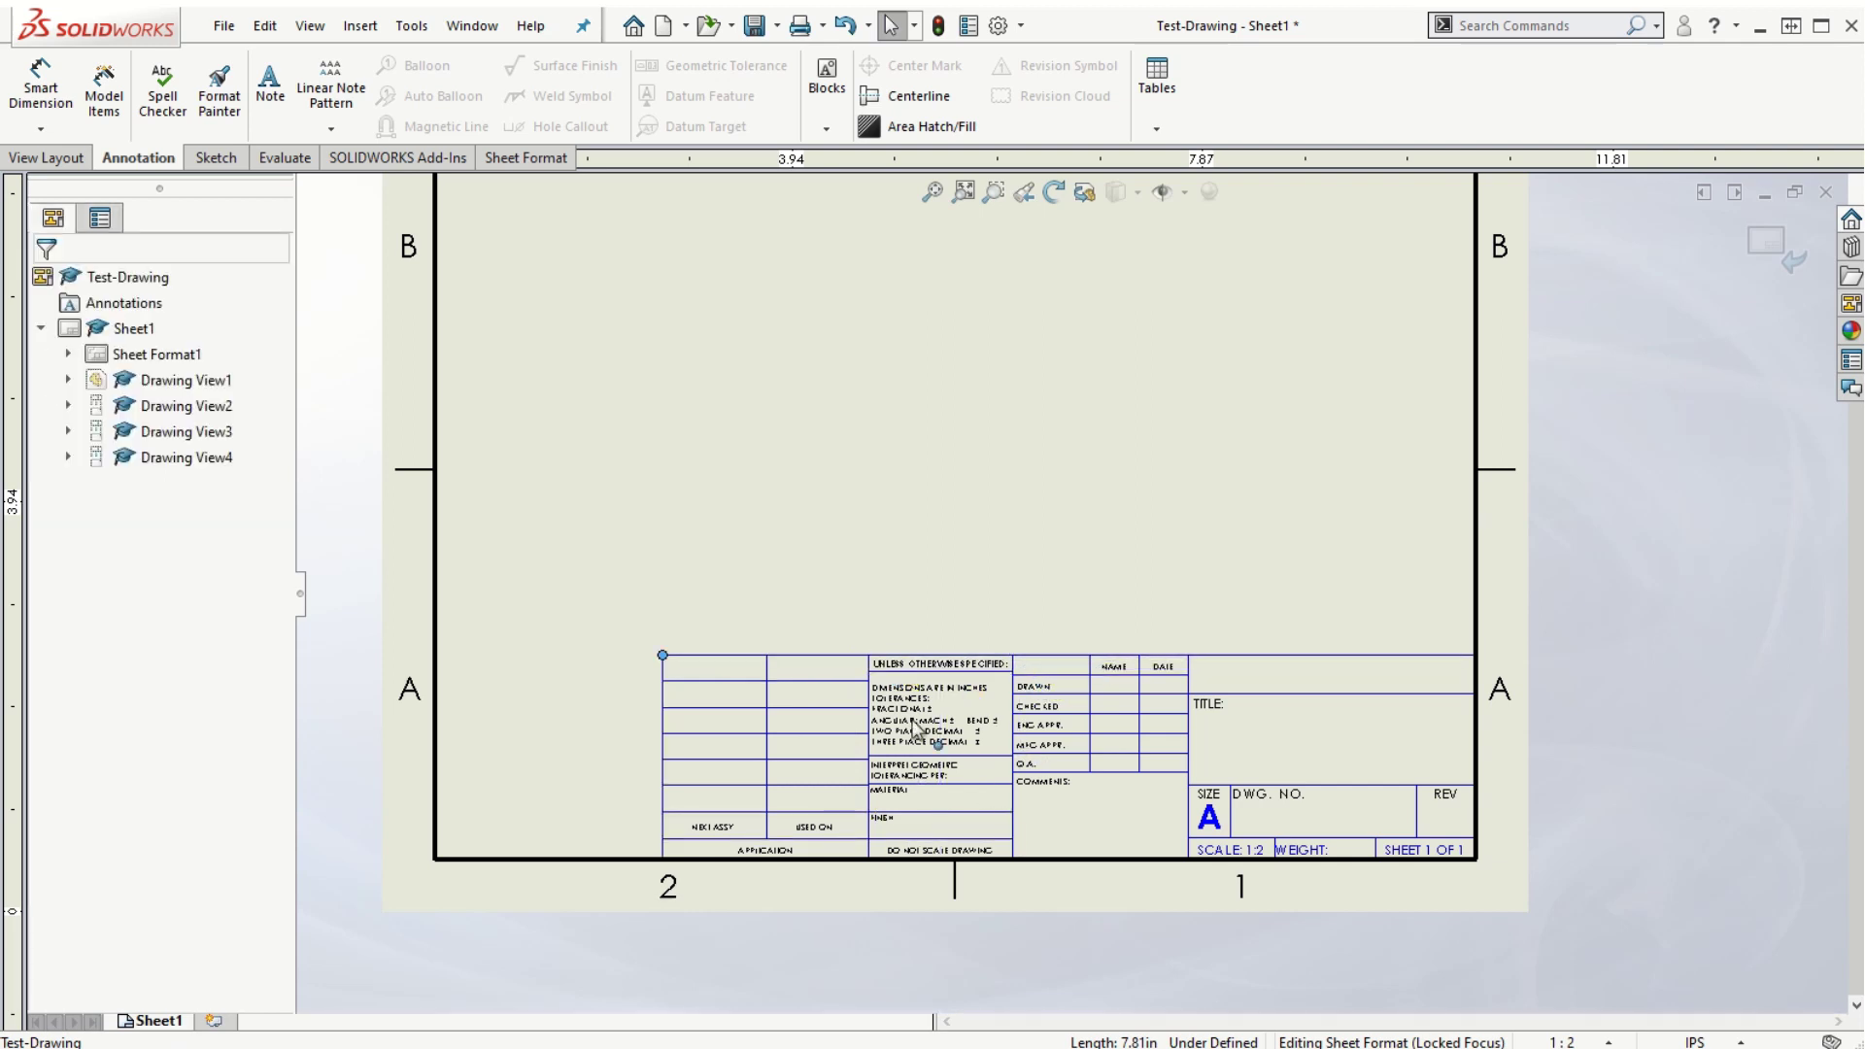
Delete the application table's row and column lines and the long line along the title block's upper edge
click(731, 692)
click(741, 708)
key(Escape)
click(743, 733)
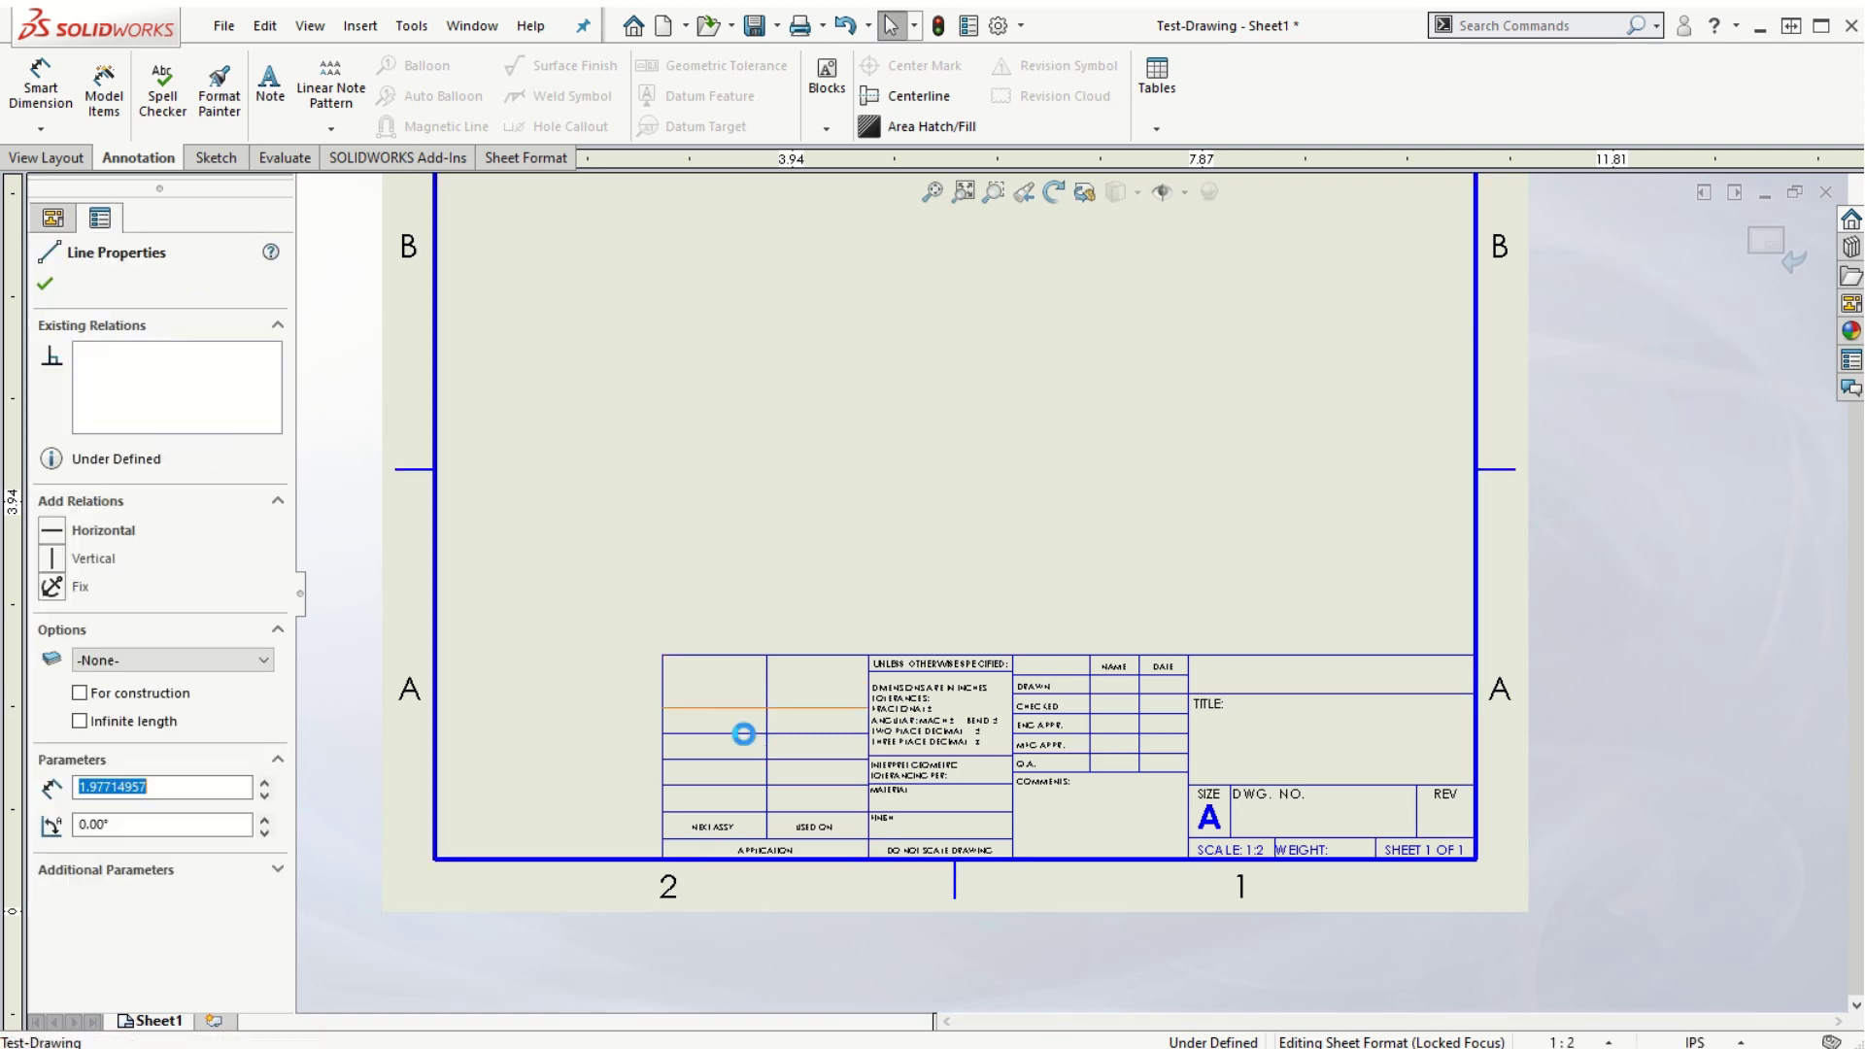
drag(743, 734, 750, 838)
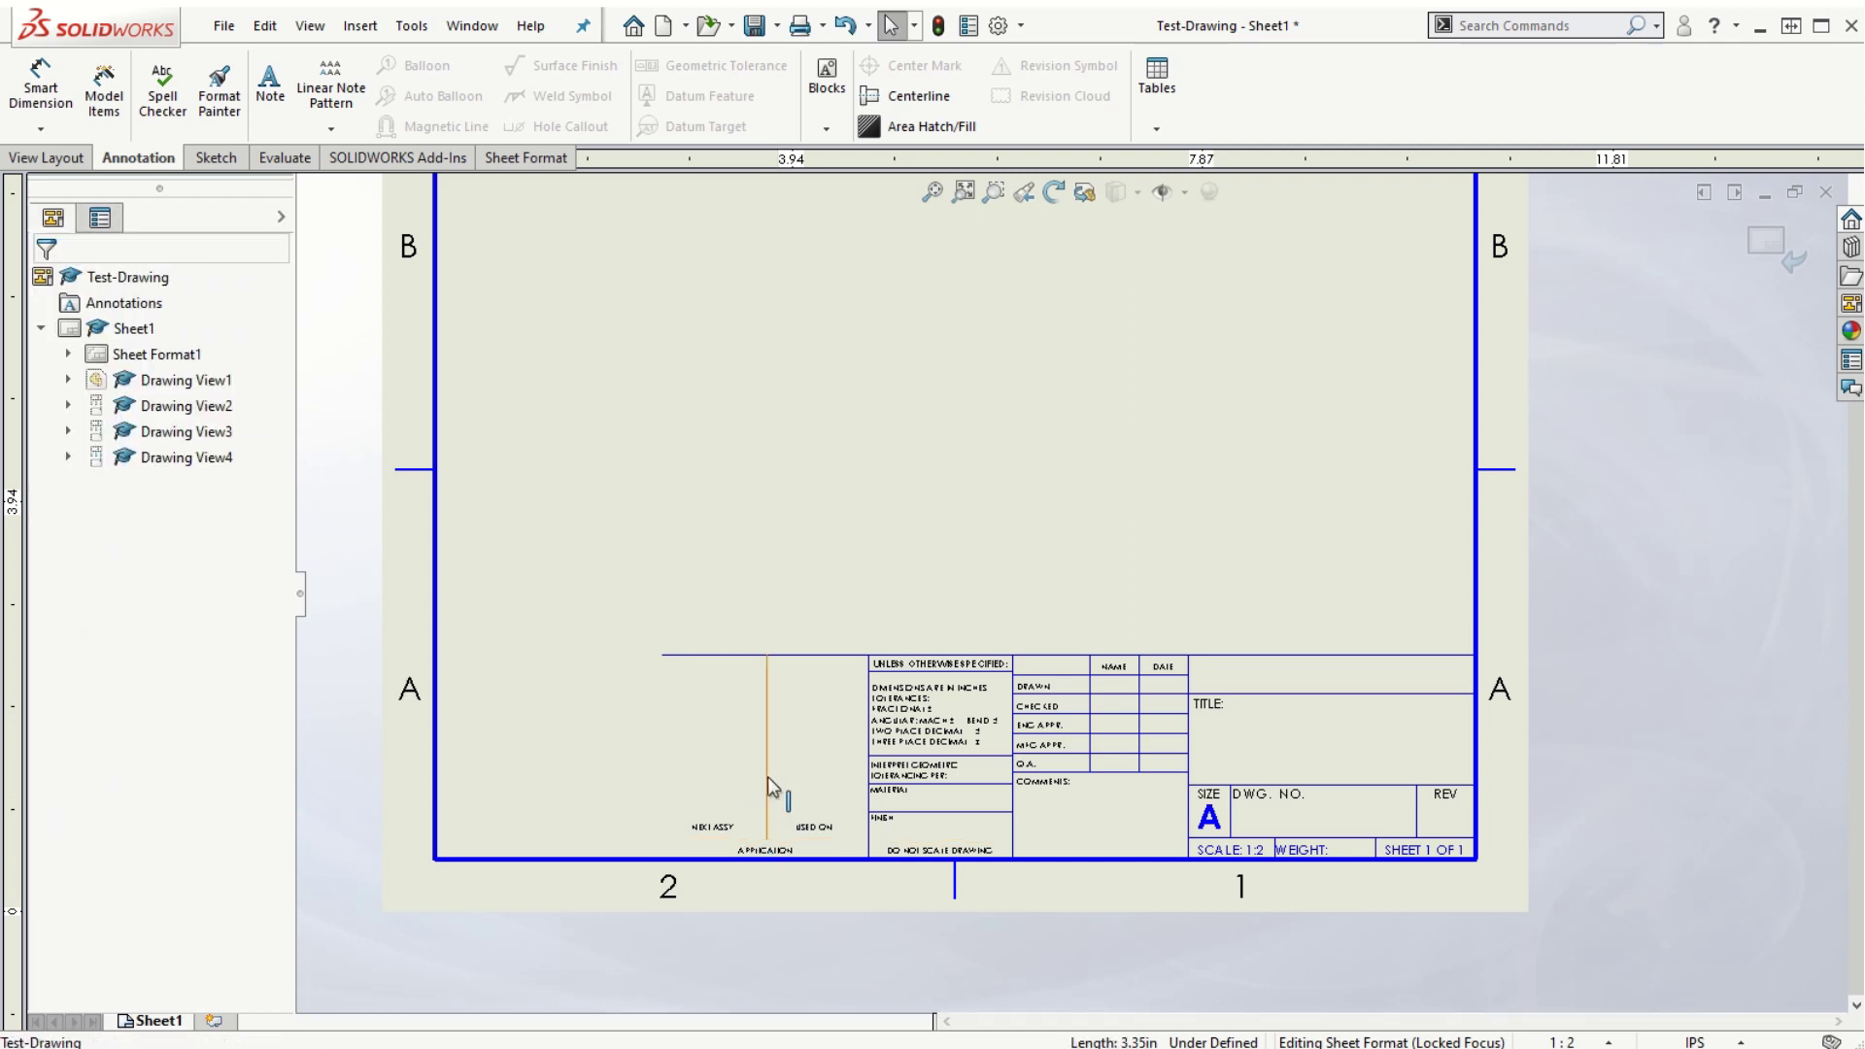
key(Delete)
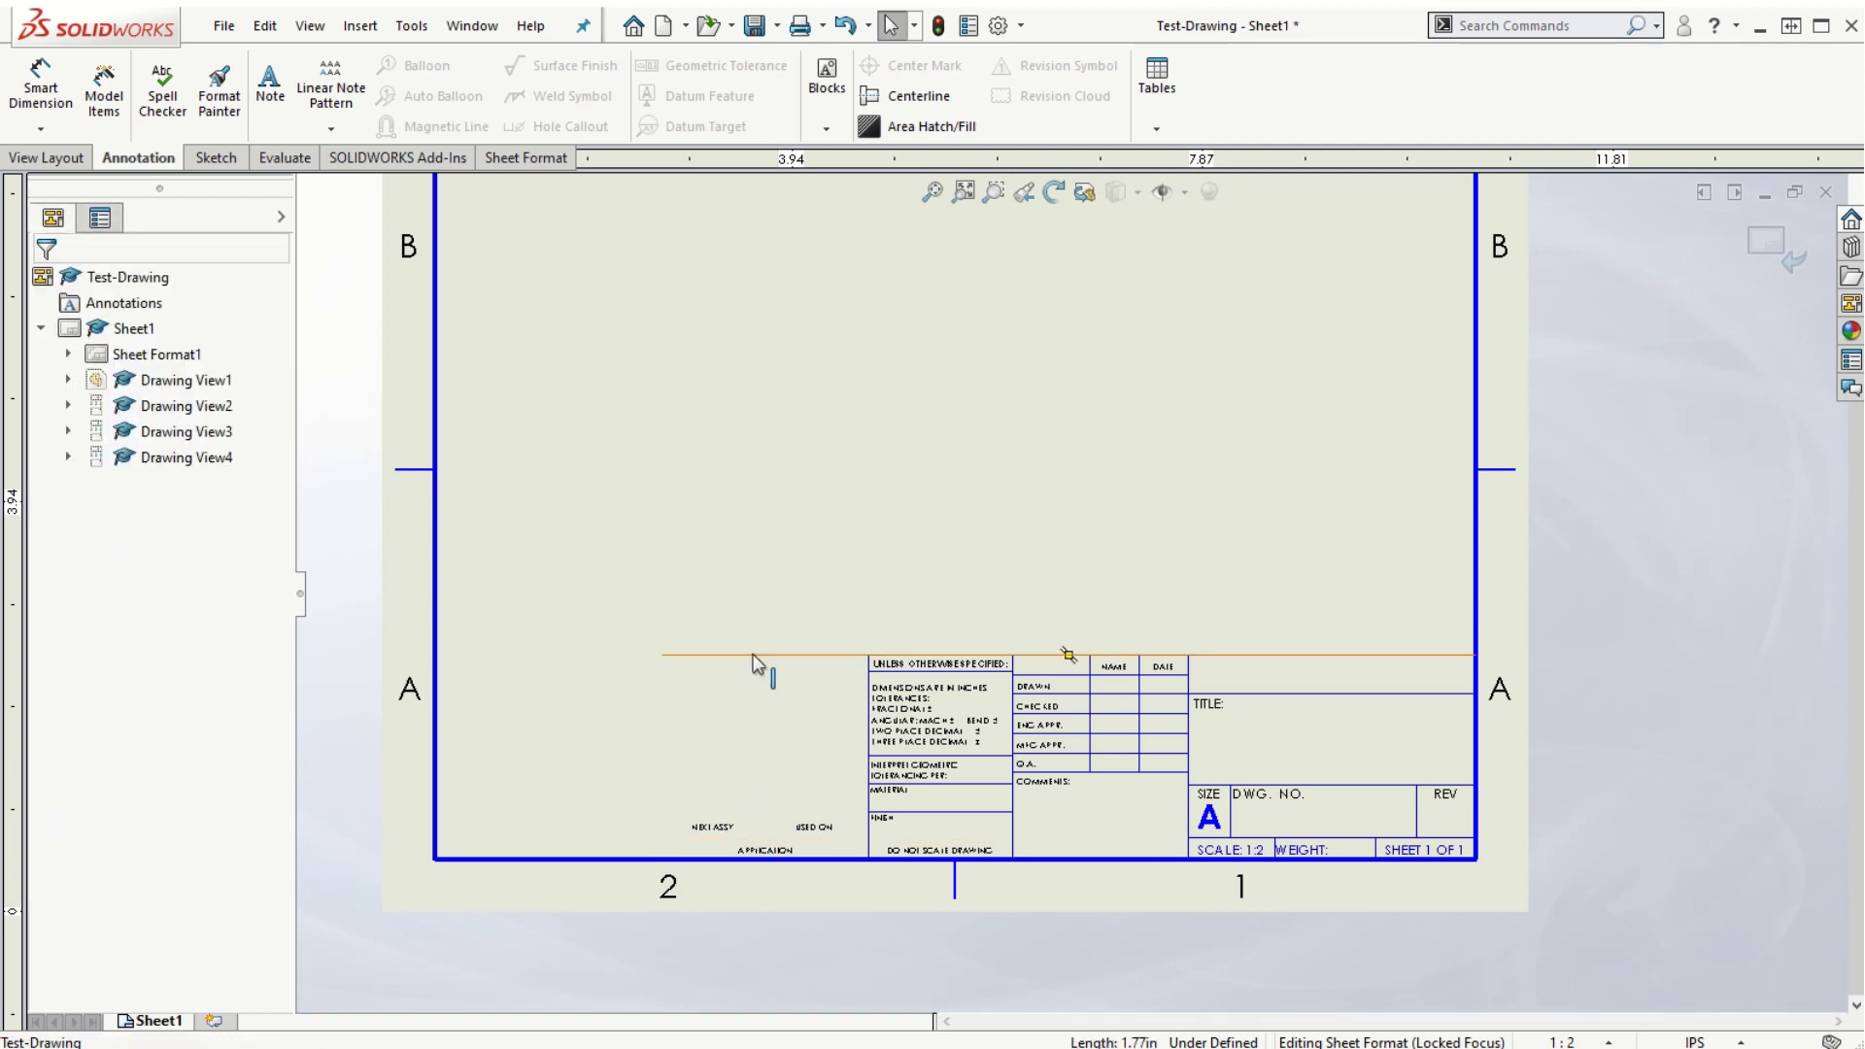
click(754, 655)
key(Delete)
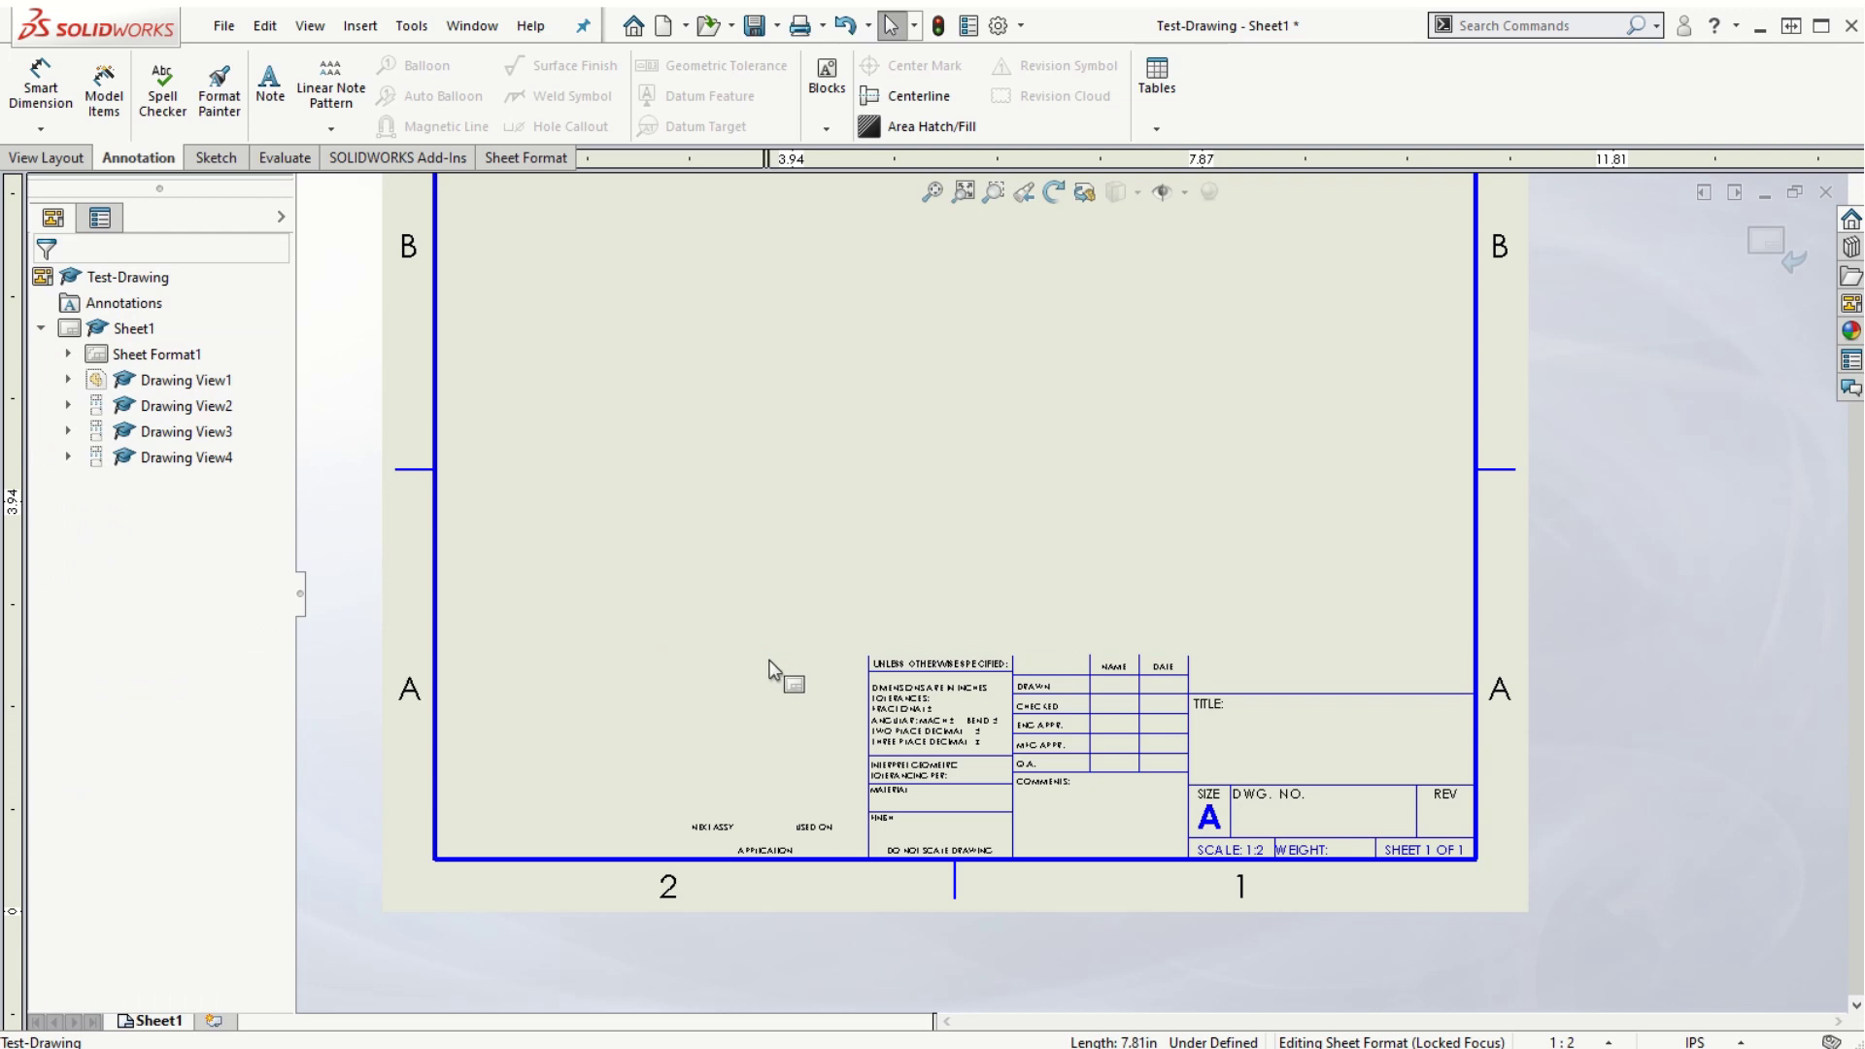
Delete the tolerance and material block's notes and lines, together with the approval table's row labels and inner column lines
click(901, 719)
key(Delete)
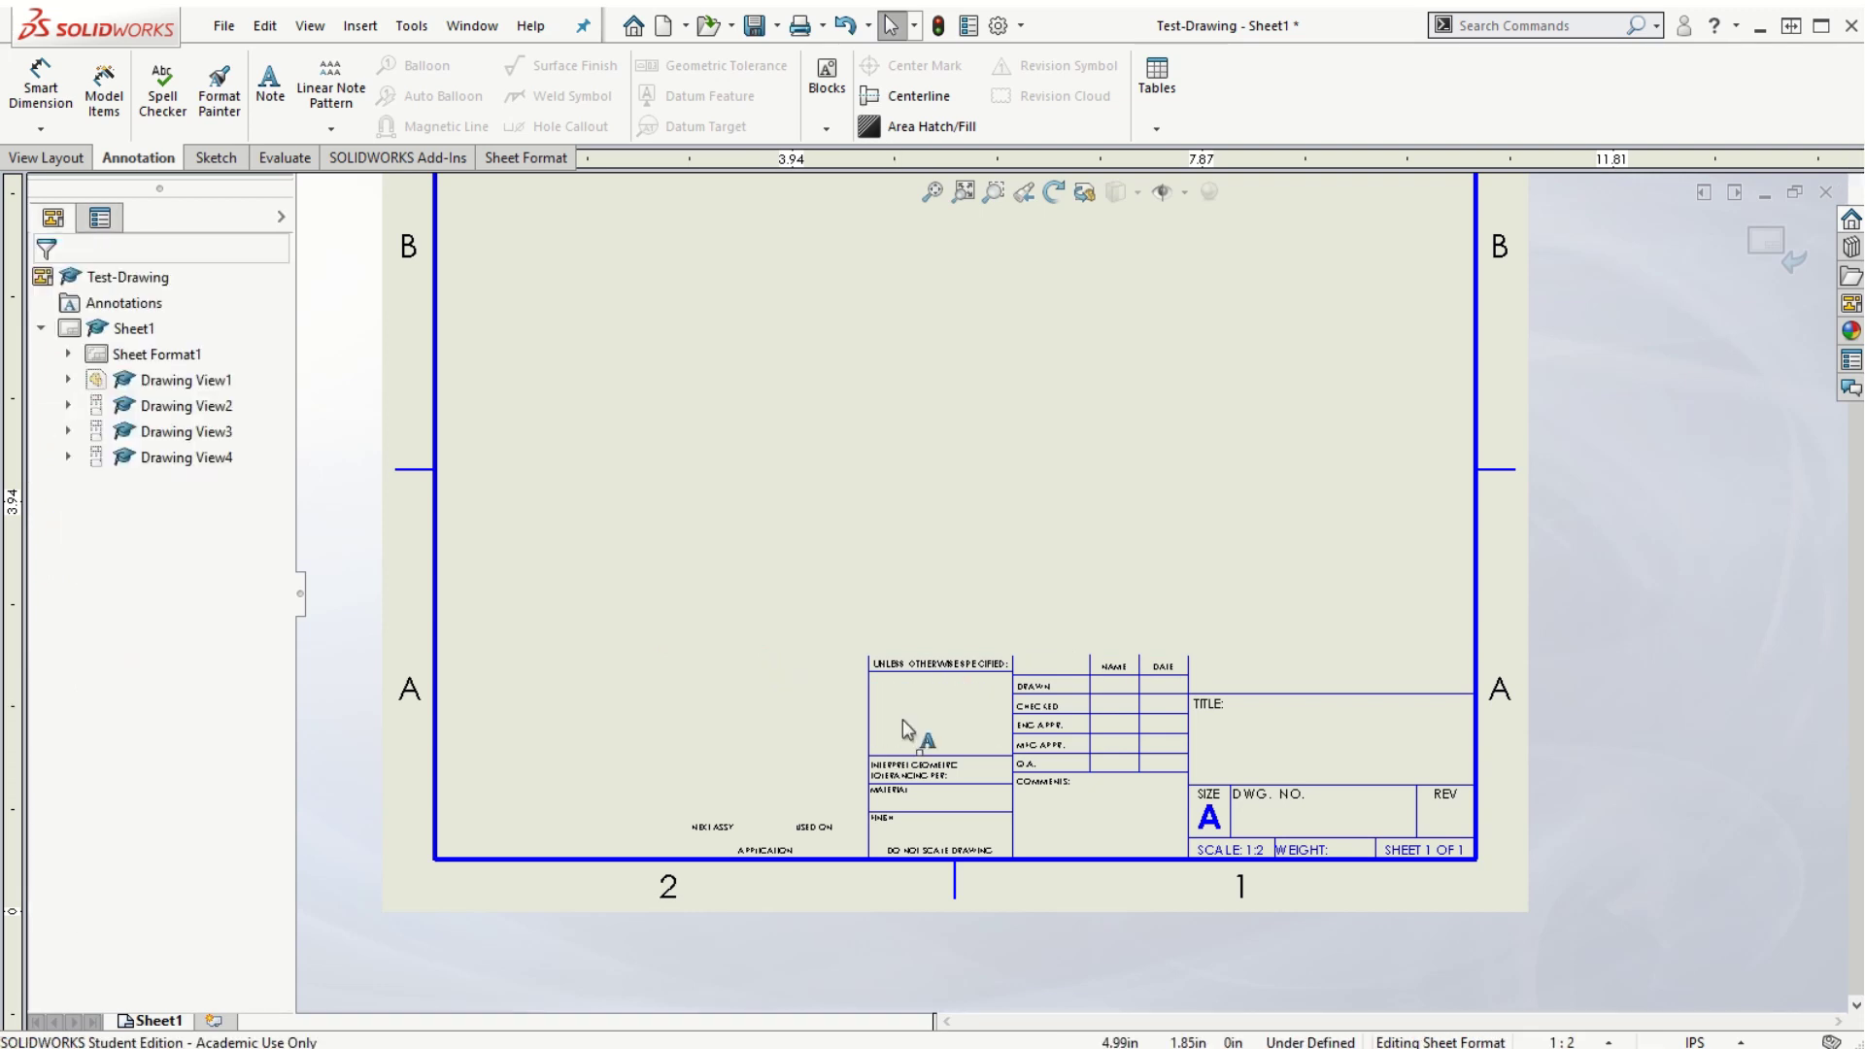
drag(819, 614, 1155, 843)
key(Delete)
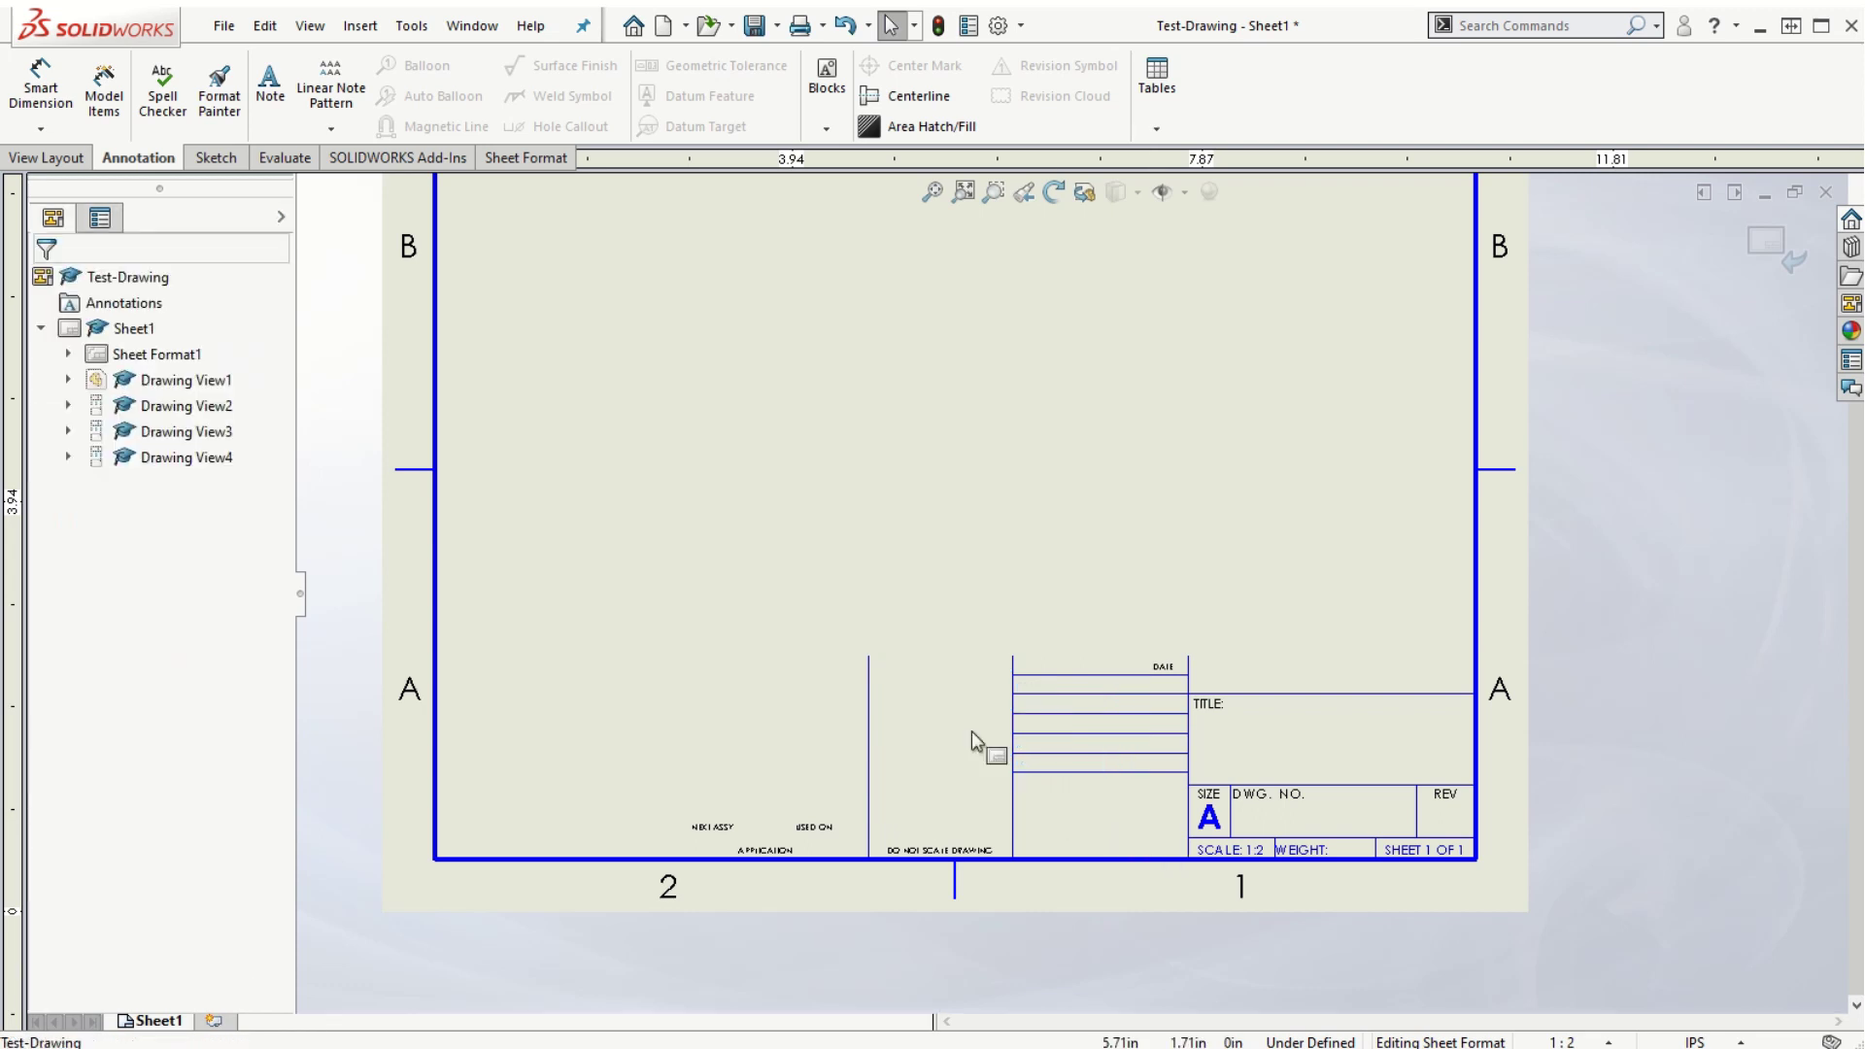
click(884, 731)
key(Delete)
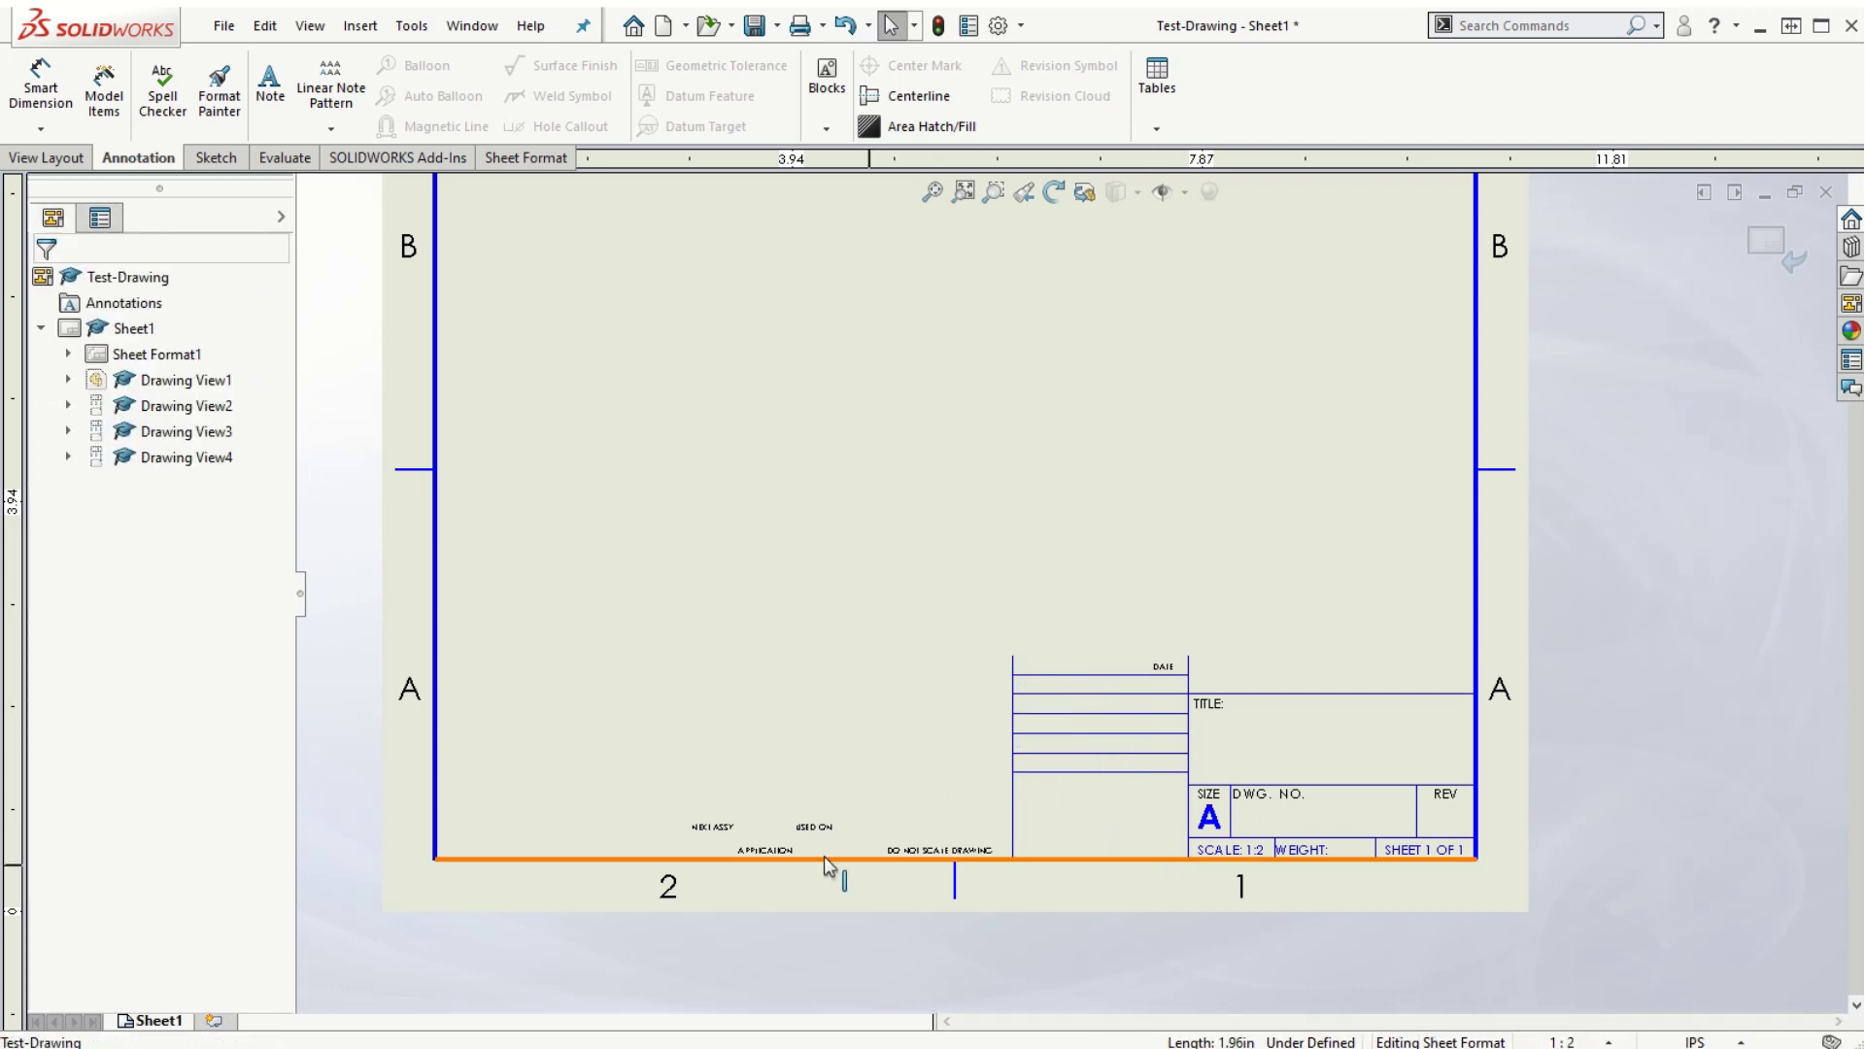
Delete the leftover NEXT ASSY, USED ON, APPLICATION and DO NOT SCALE DRAWING labels
drag(653, 793, 995, 857)
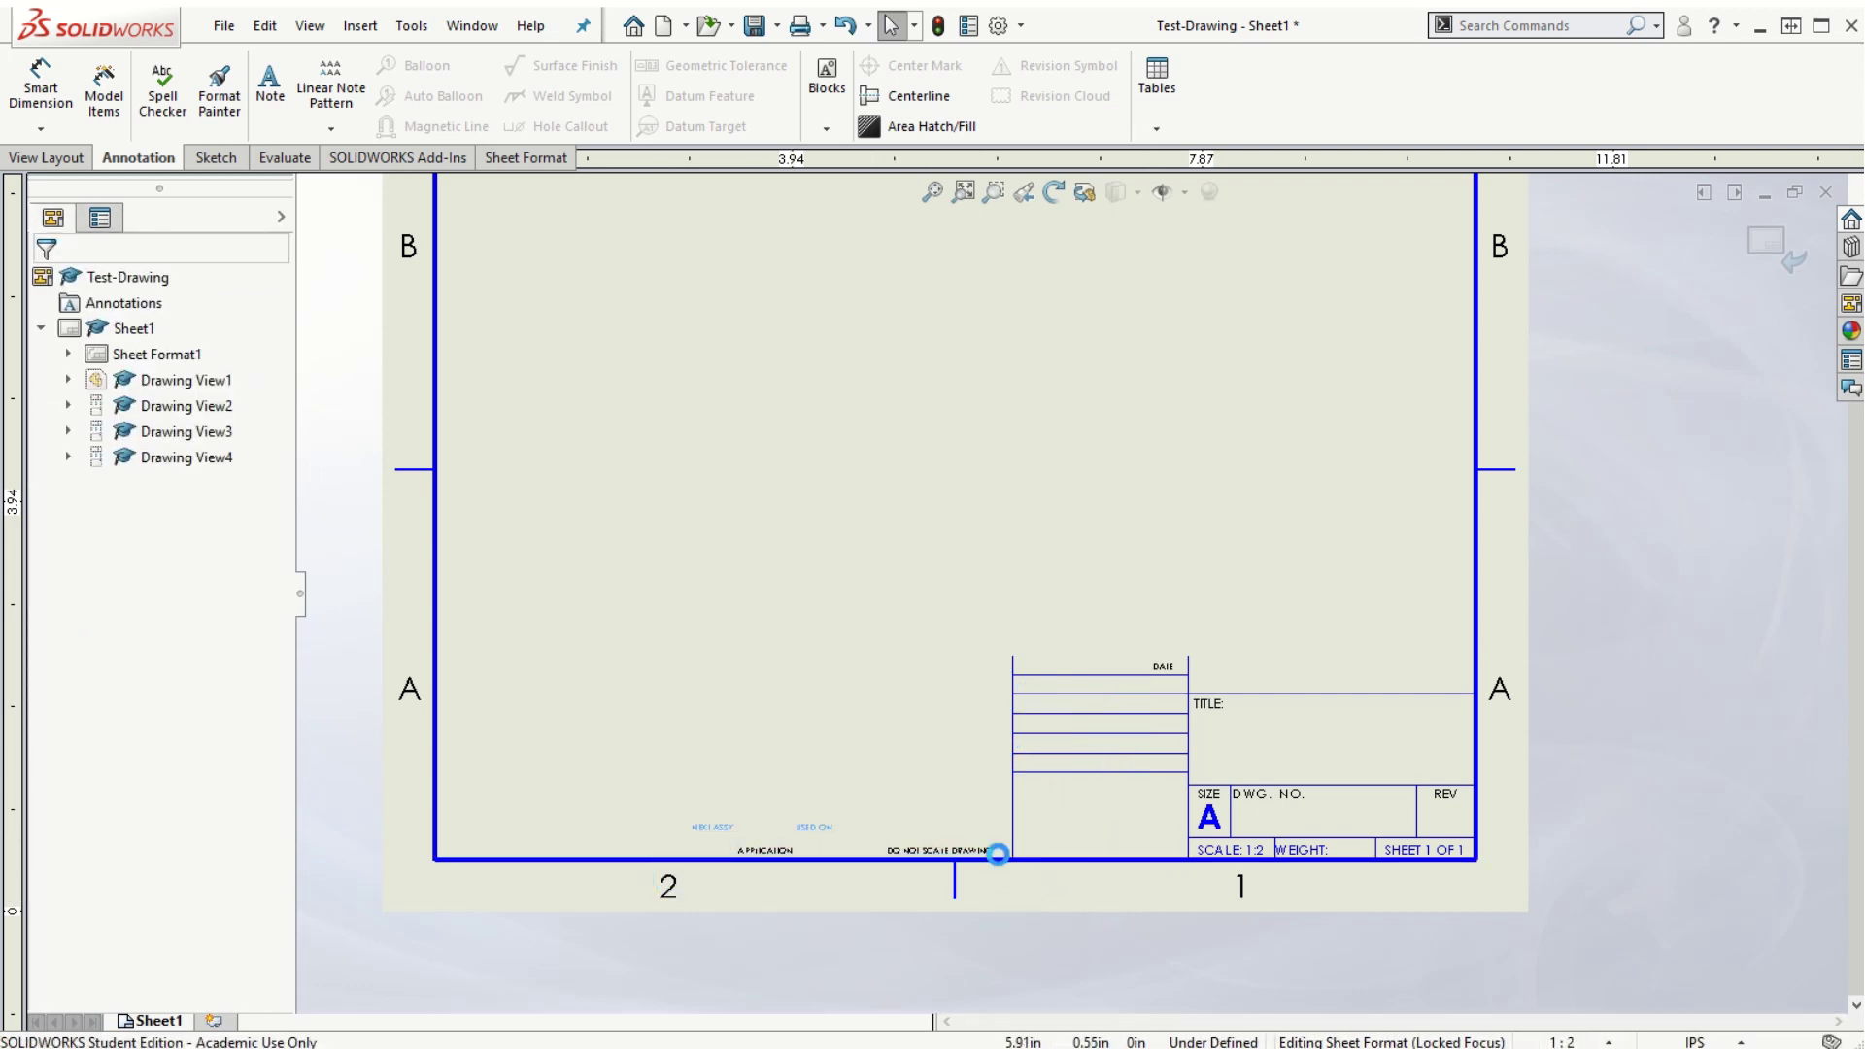
key(Delete)
click(767, 845)
key(Delete)
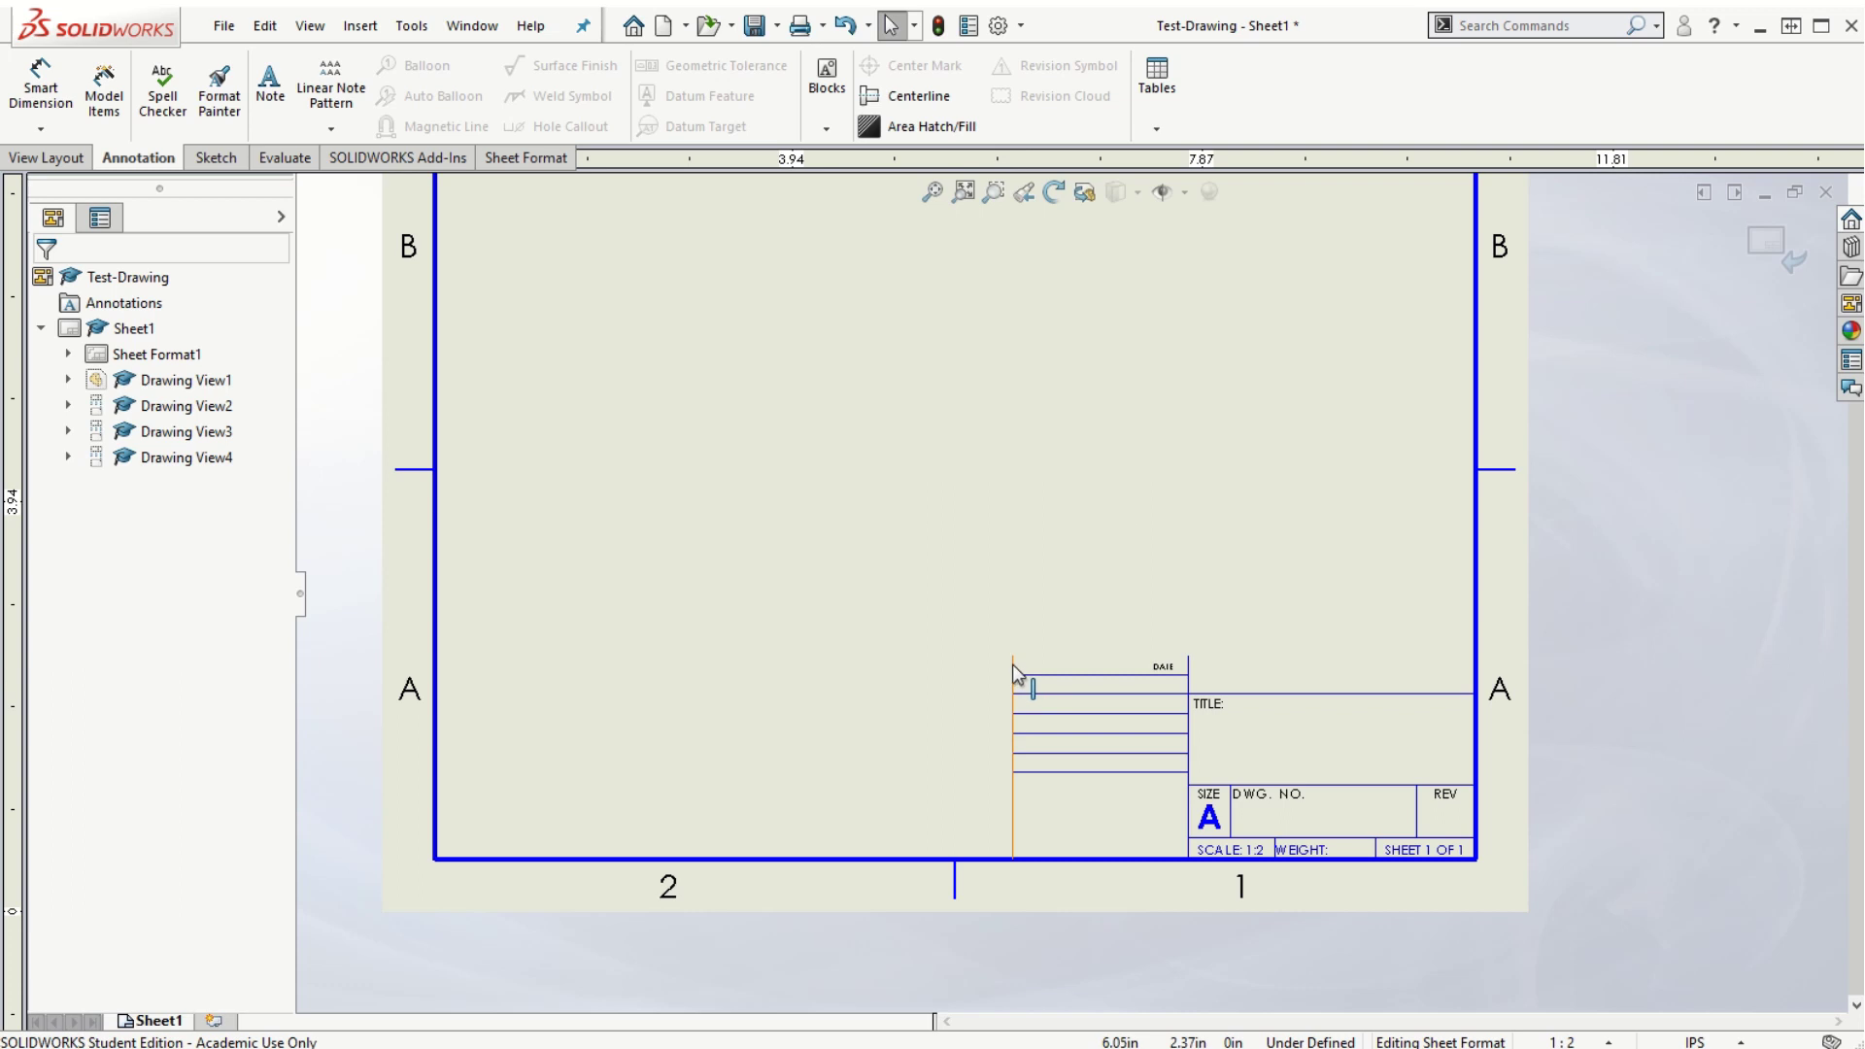
Delete the rest of the approval table: the DATE label, the outer vertical line and all horizontal row lines
drag(1003, 635, 1181, 820)
key(Delete)
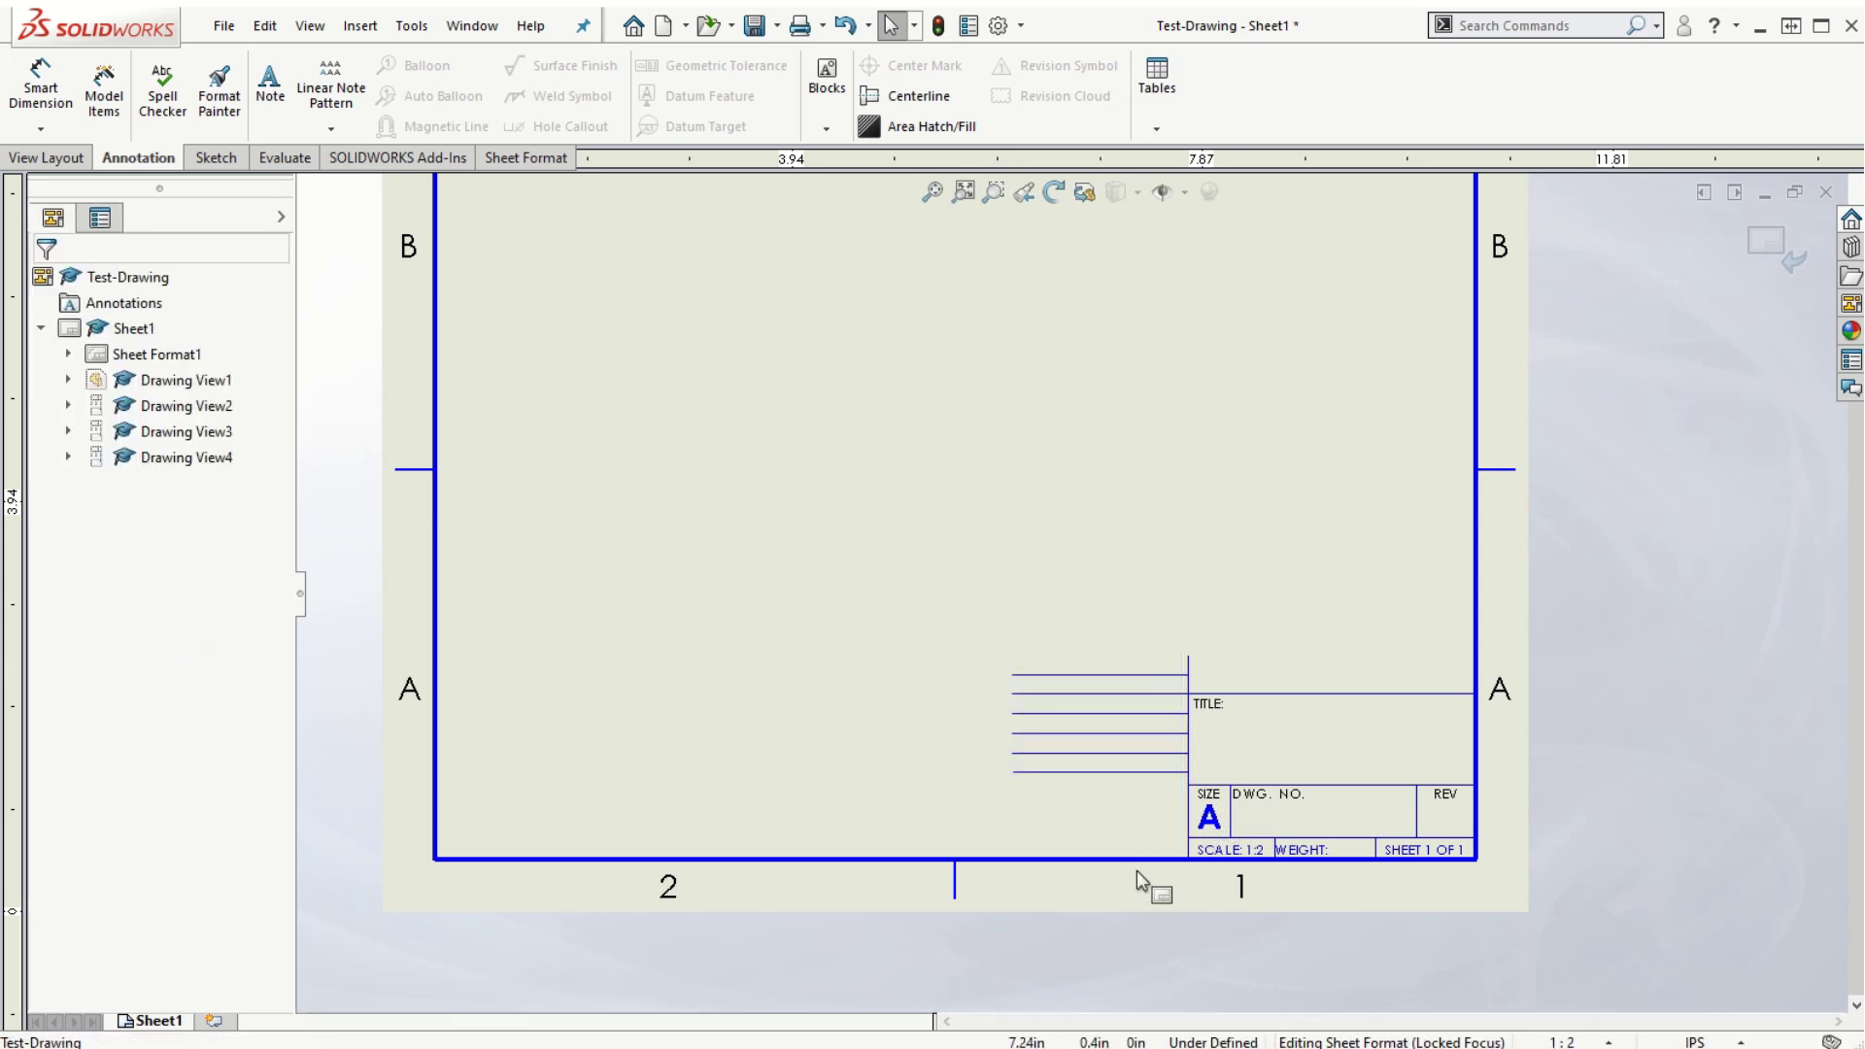
click(1073, 695)
key(Delete)
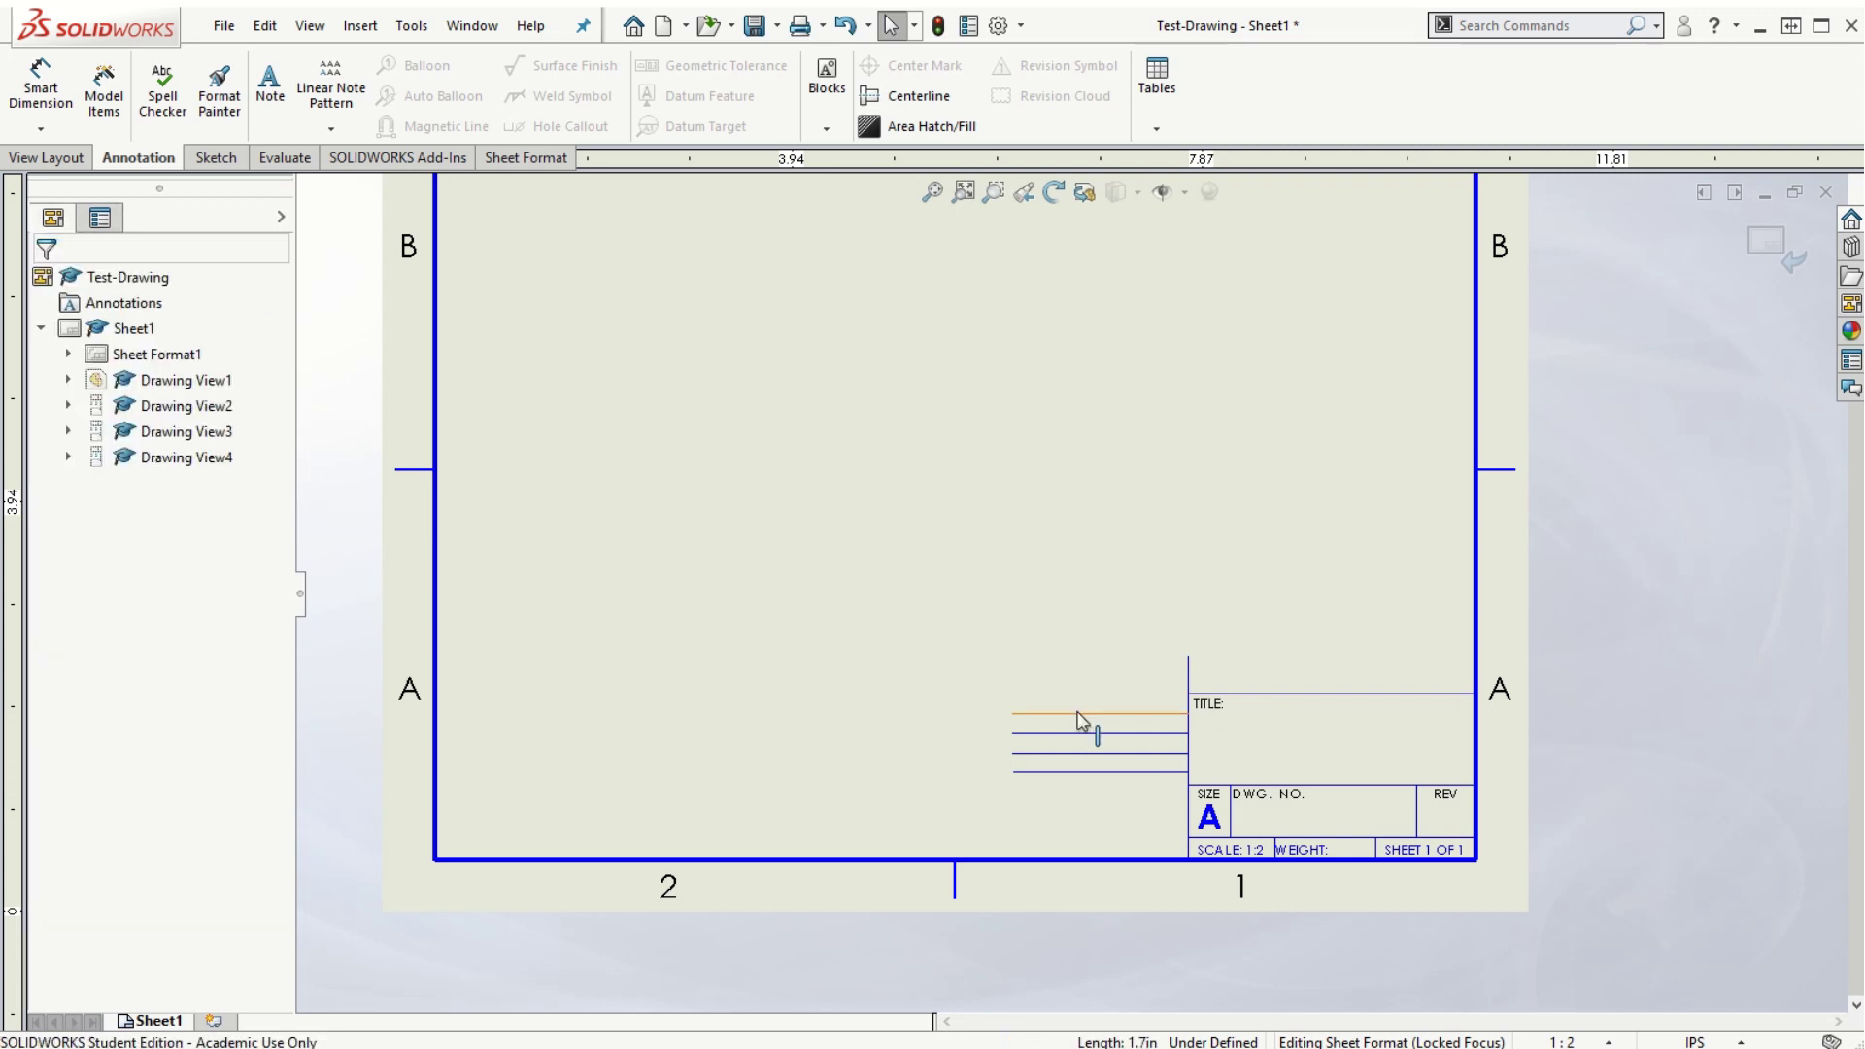
click(1076, 715)
key(Delete)
click(1088, 734)
key(Delete)
click(1087, 752)
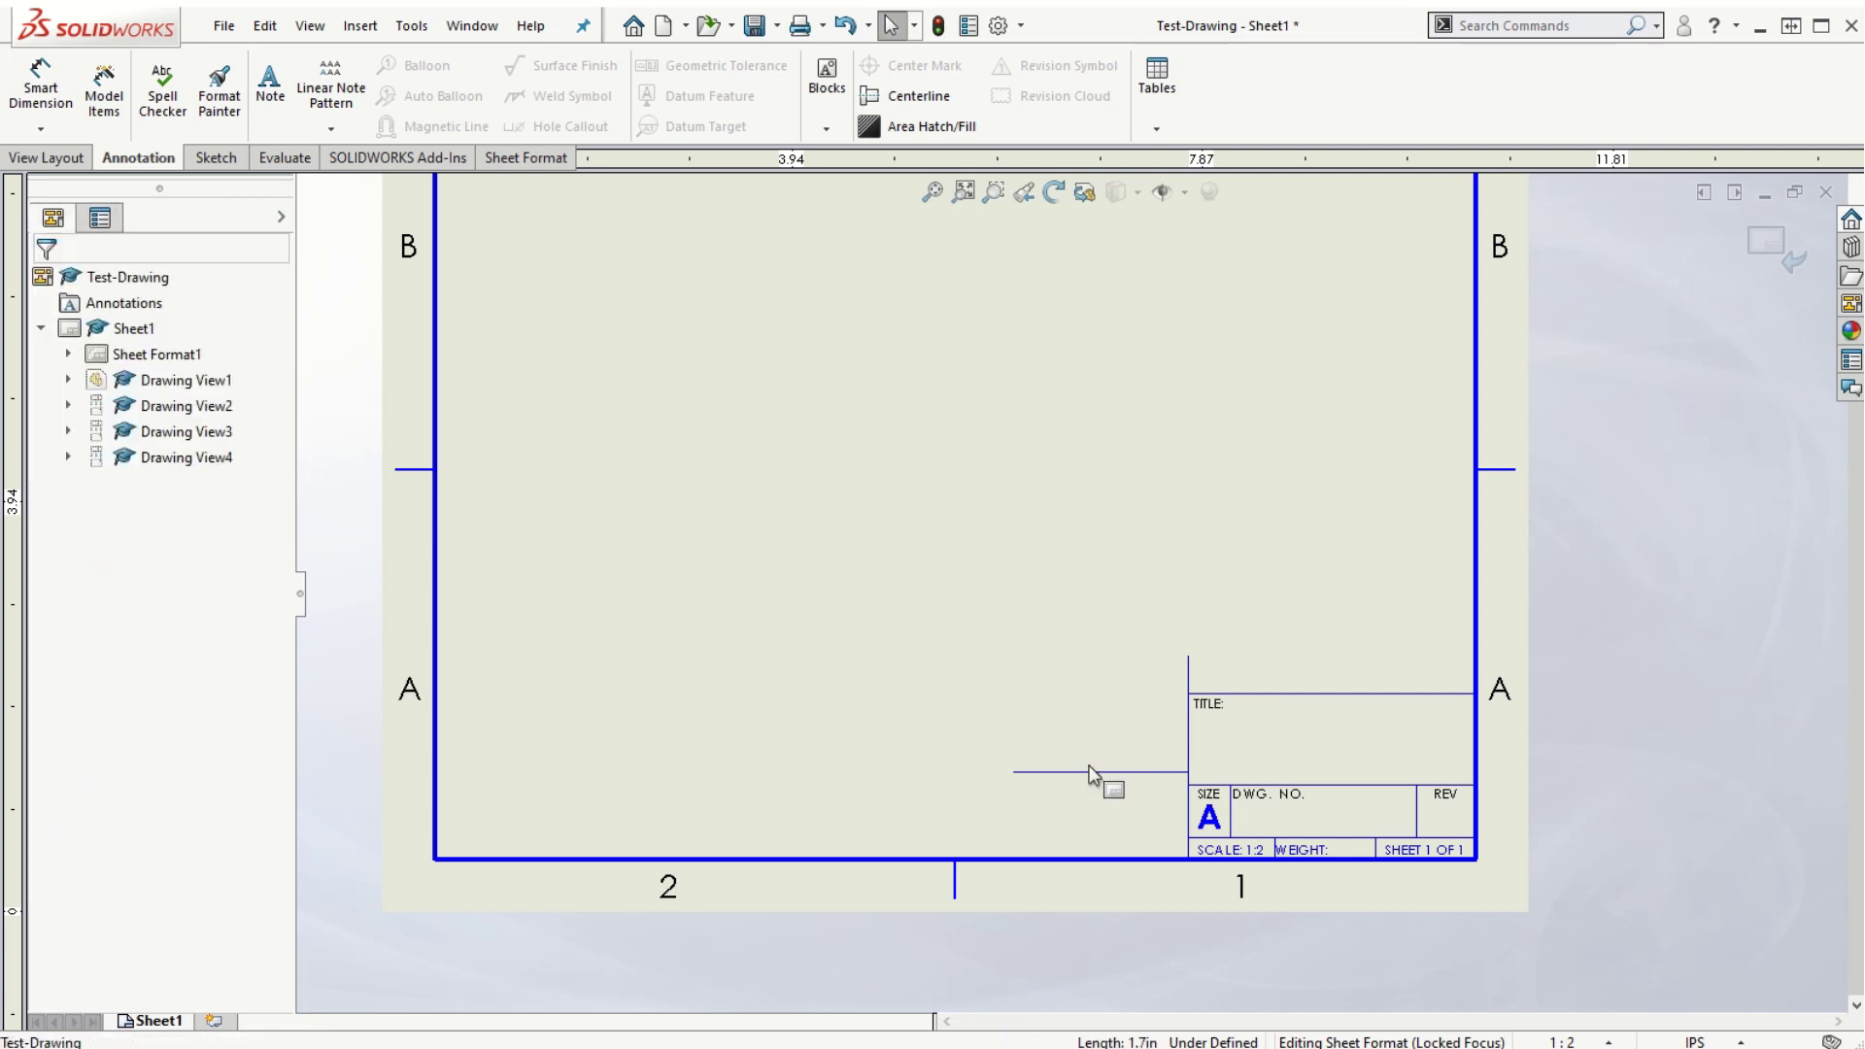
key(Delete)
click(1092, 771)
key(Delete)
Shorten the title block's outer vertical line so it ends at the upper corner of the TITLE box
click(1188, 664)
key(Delete)
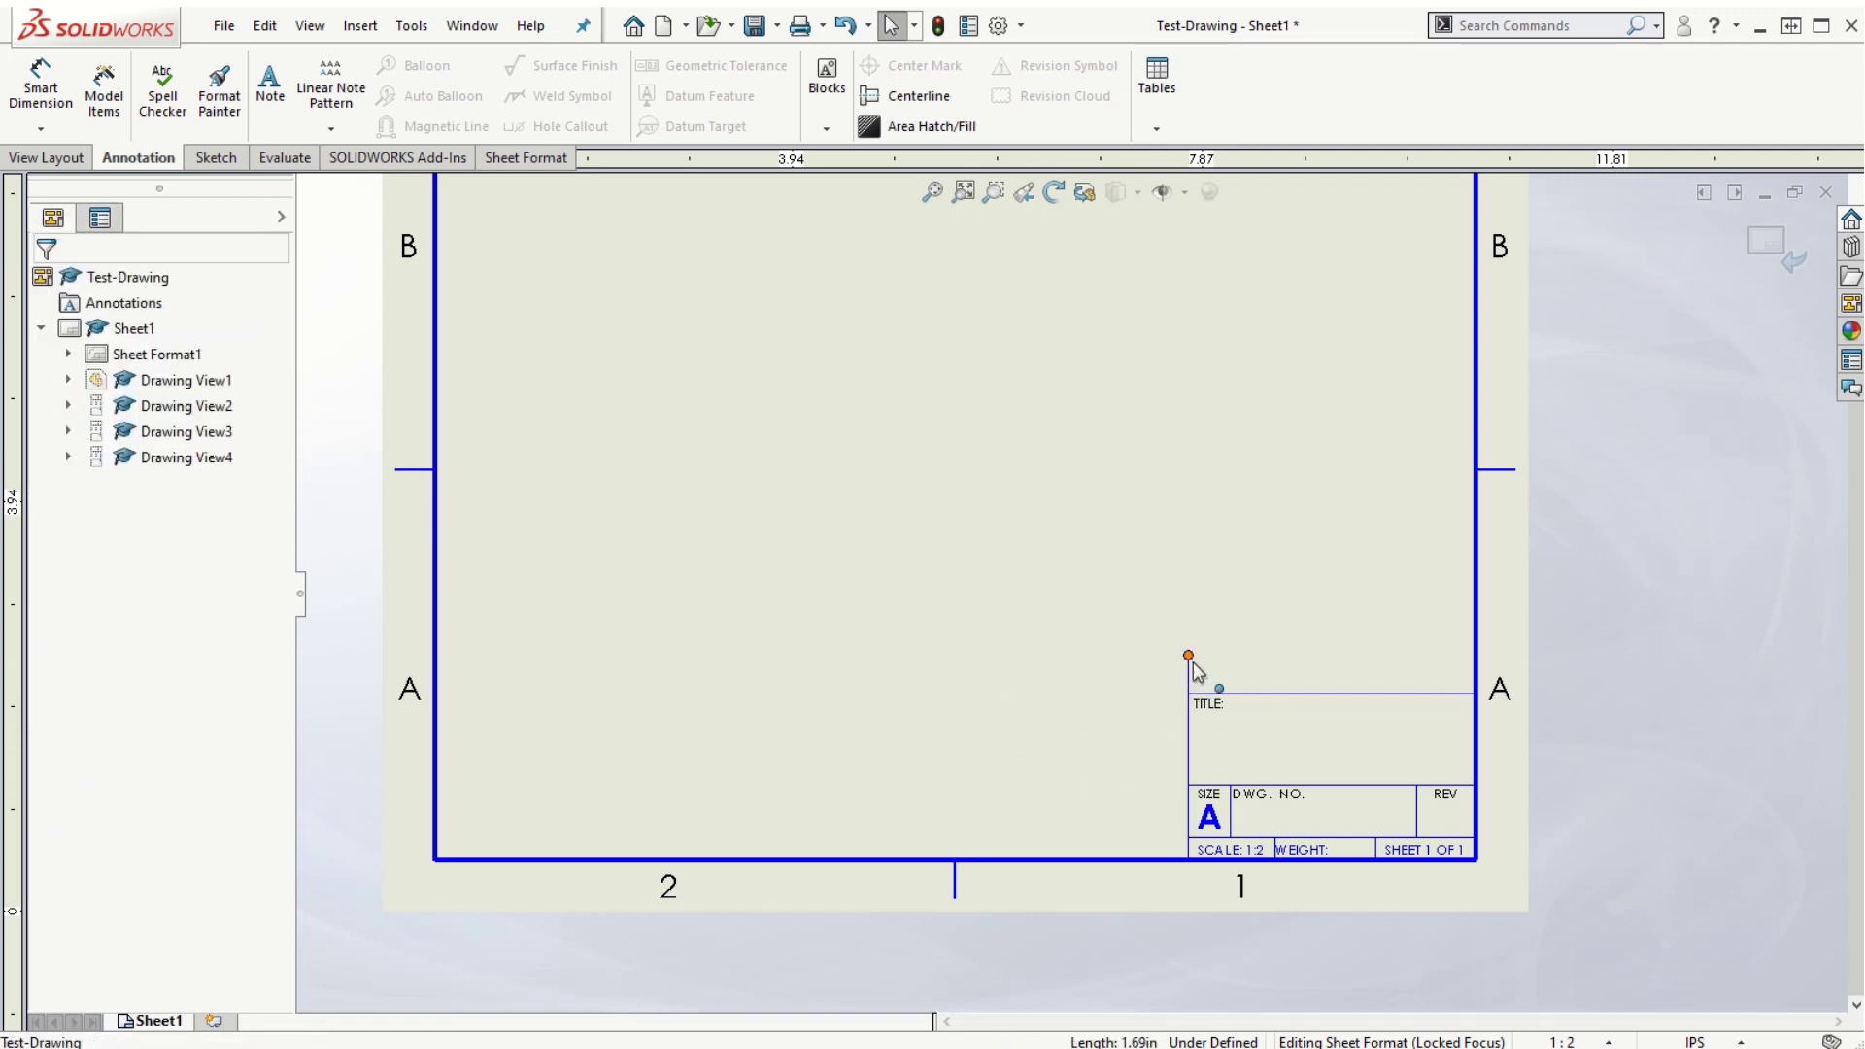
drag(1189, 657, 1187, 694)
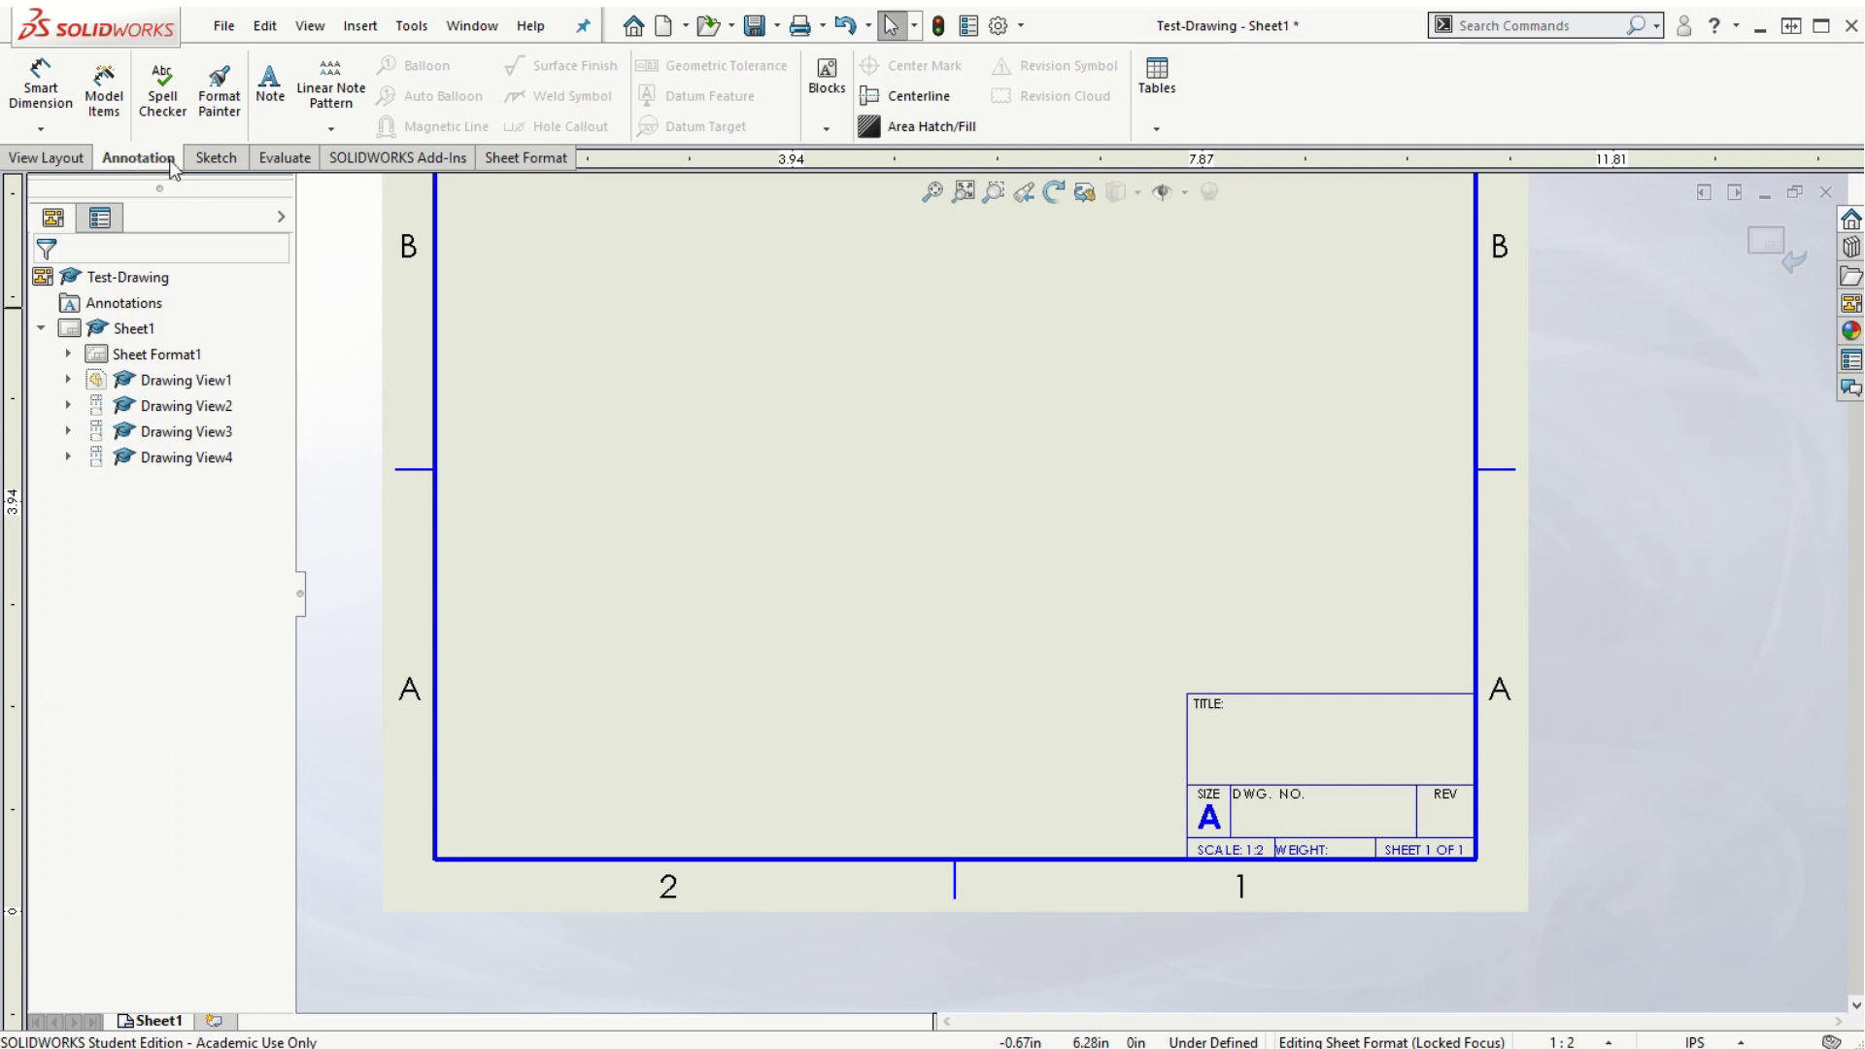
Add the note "Your name" without a leader inside the TITLE box, below the TITLE label
click(270, 97)
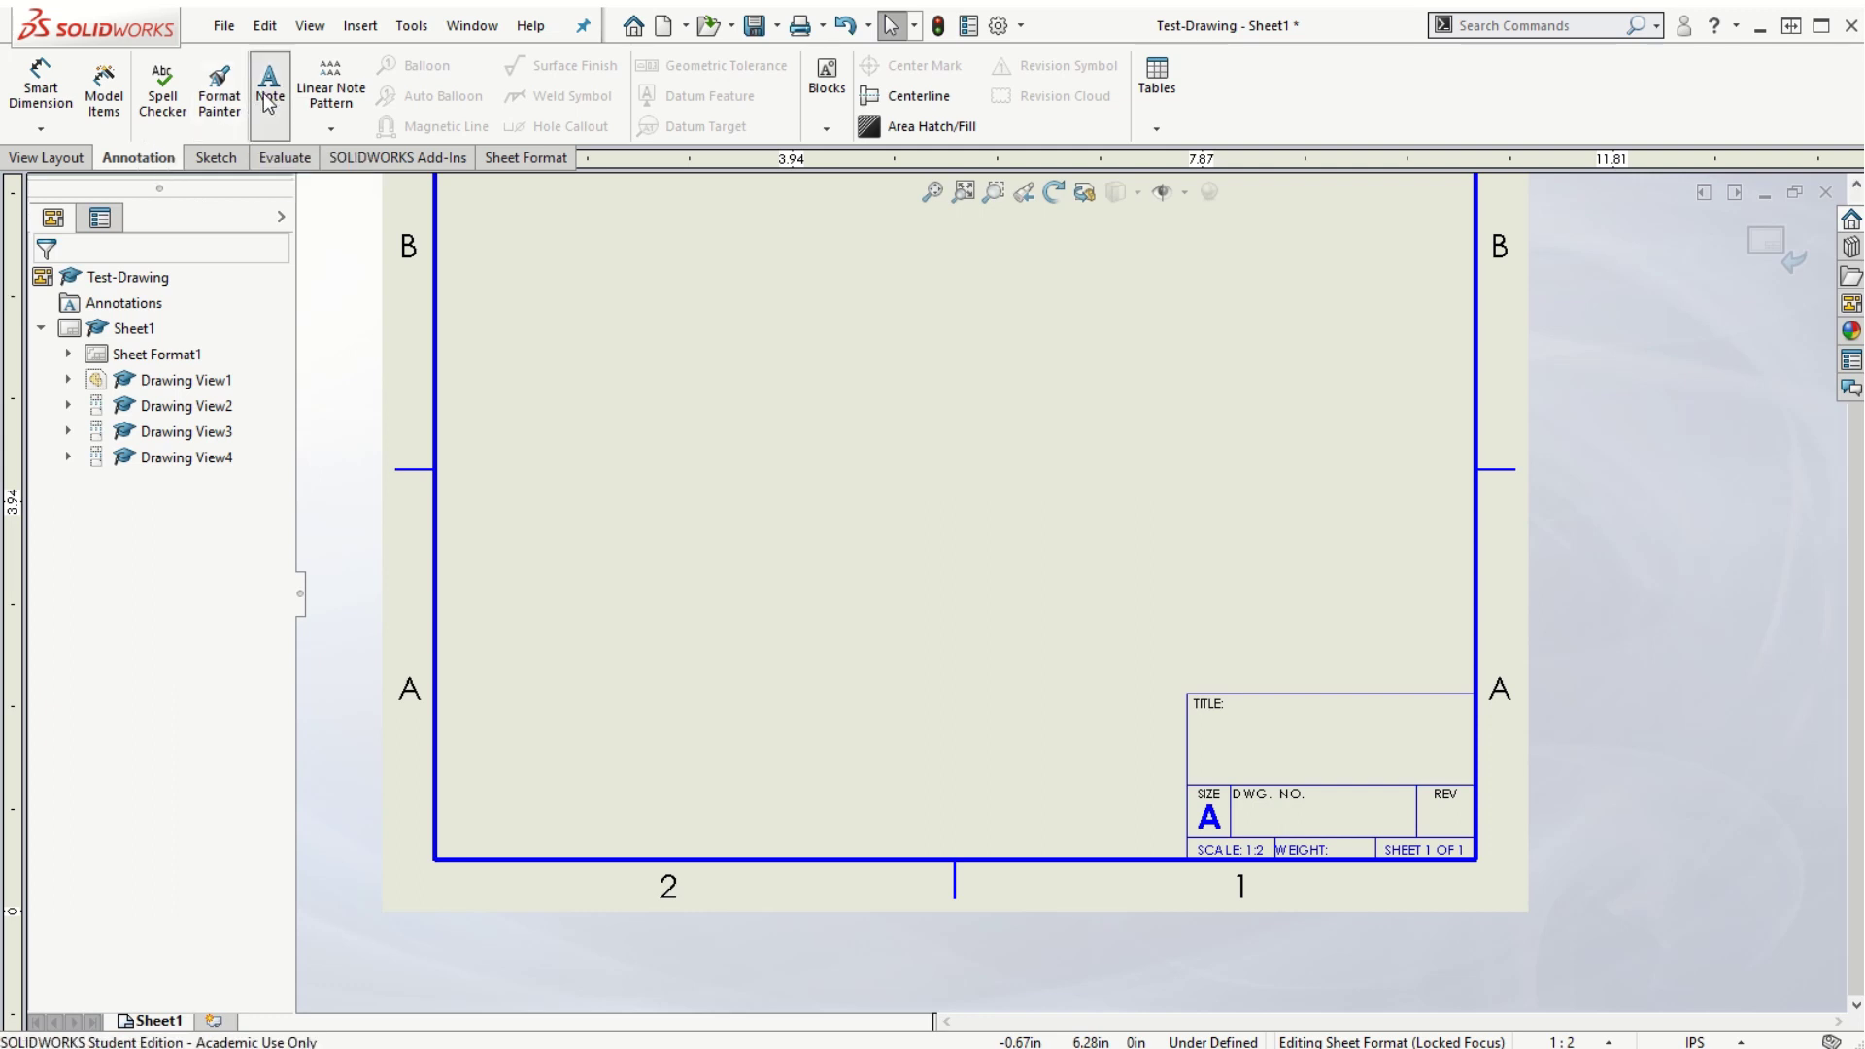
click(1229, 741)
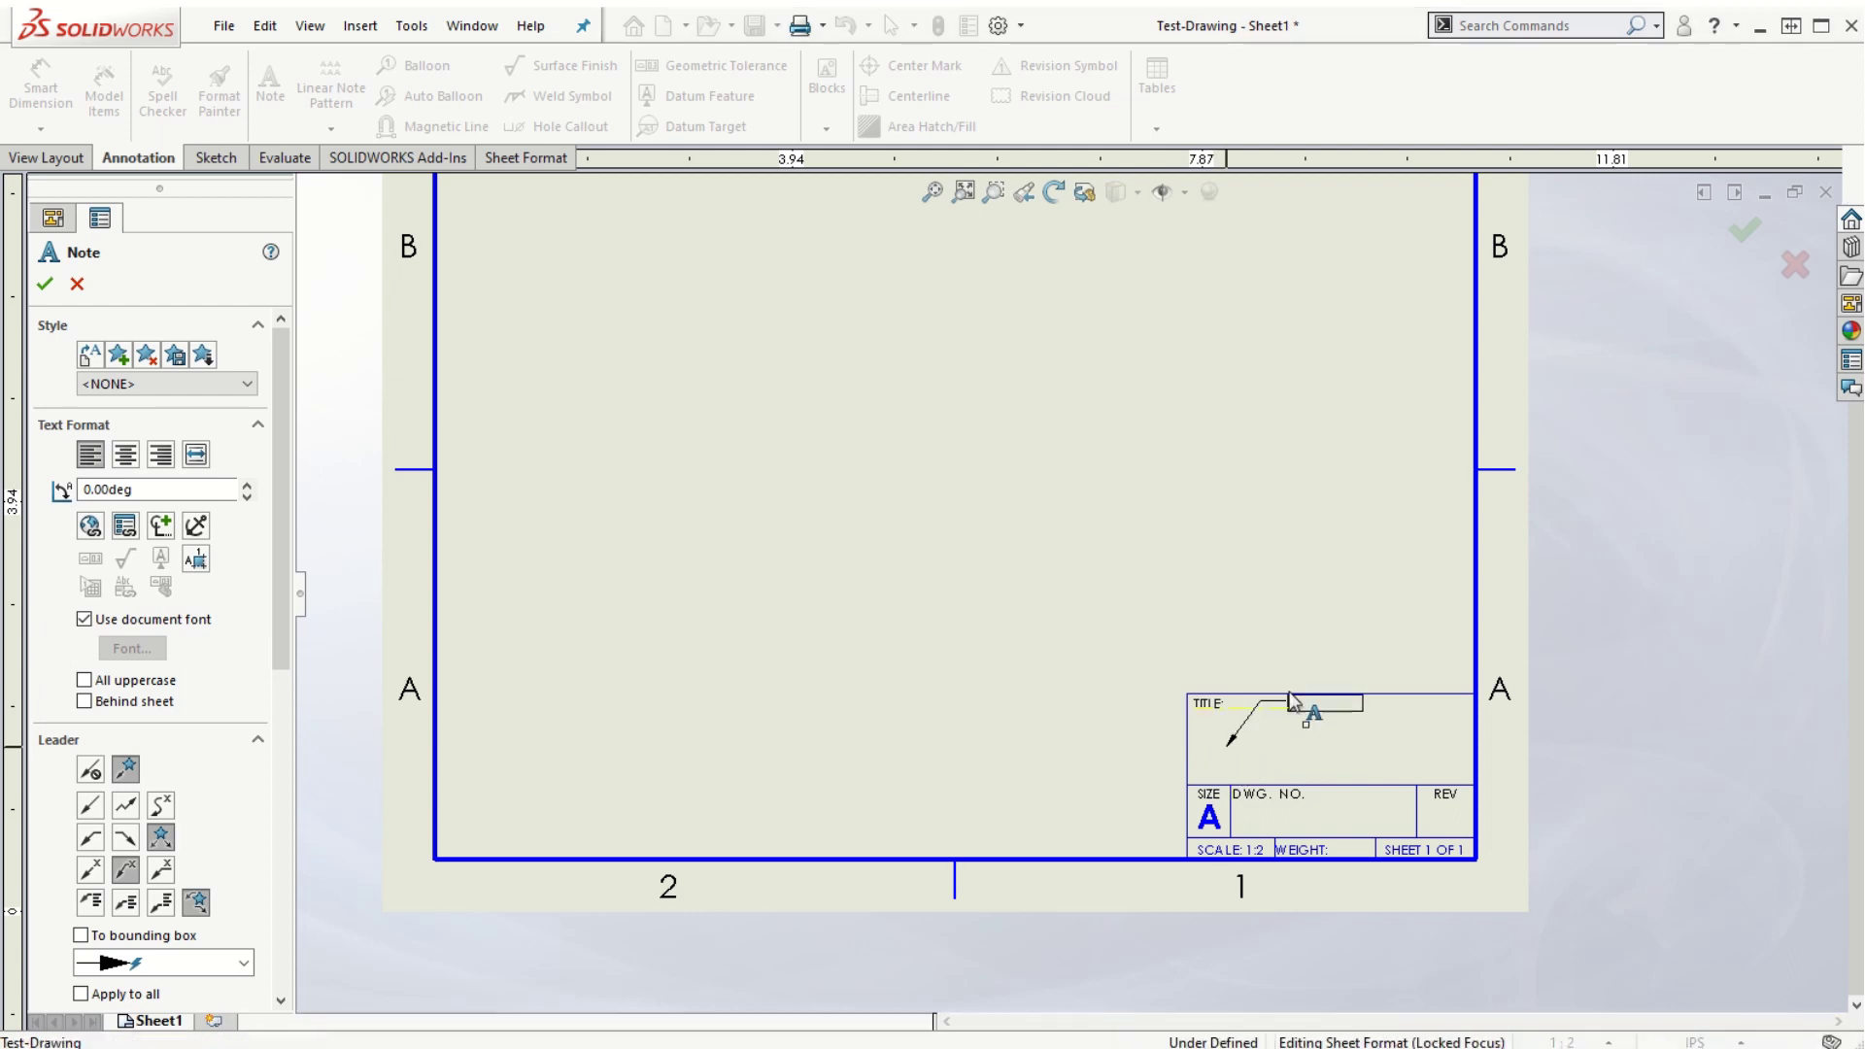
click(1251, 740)
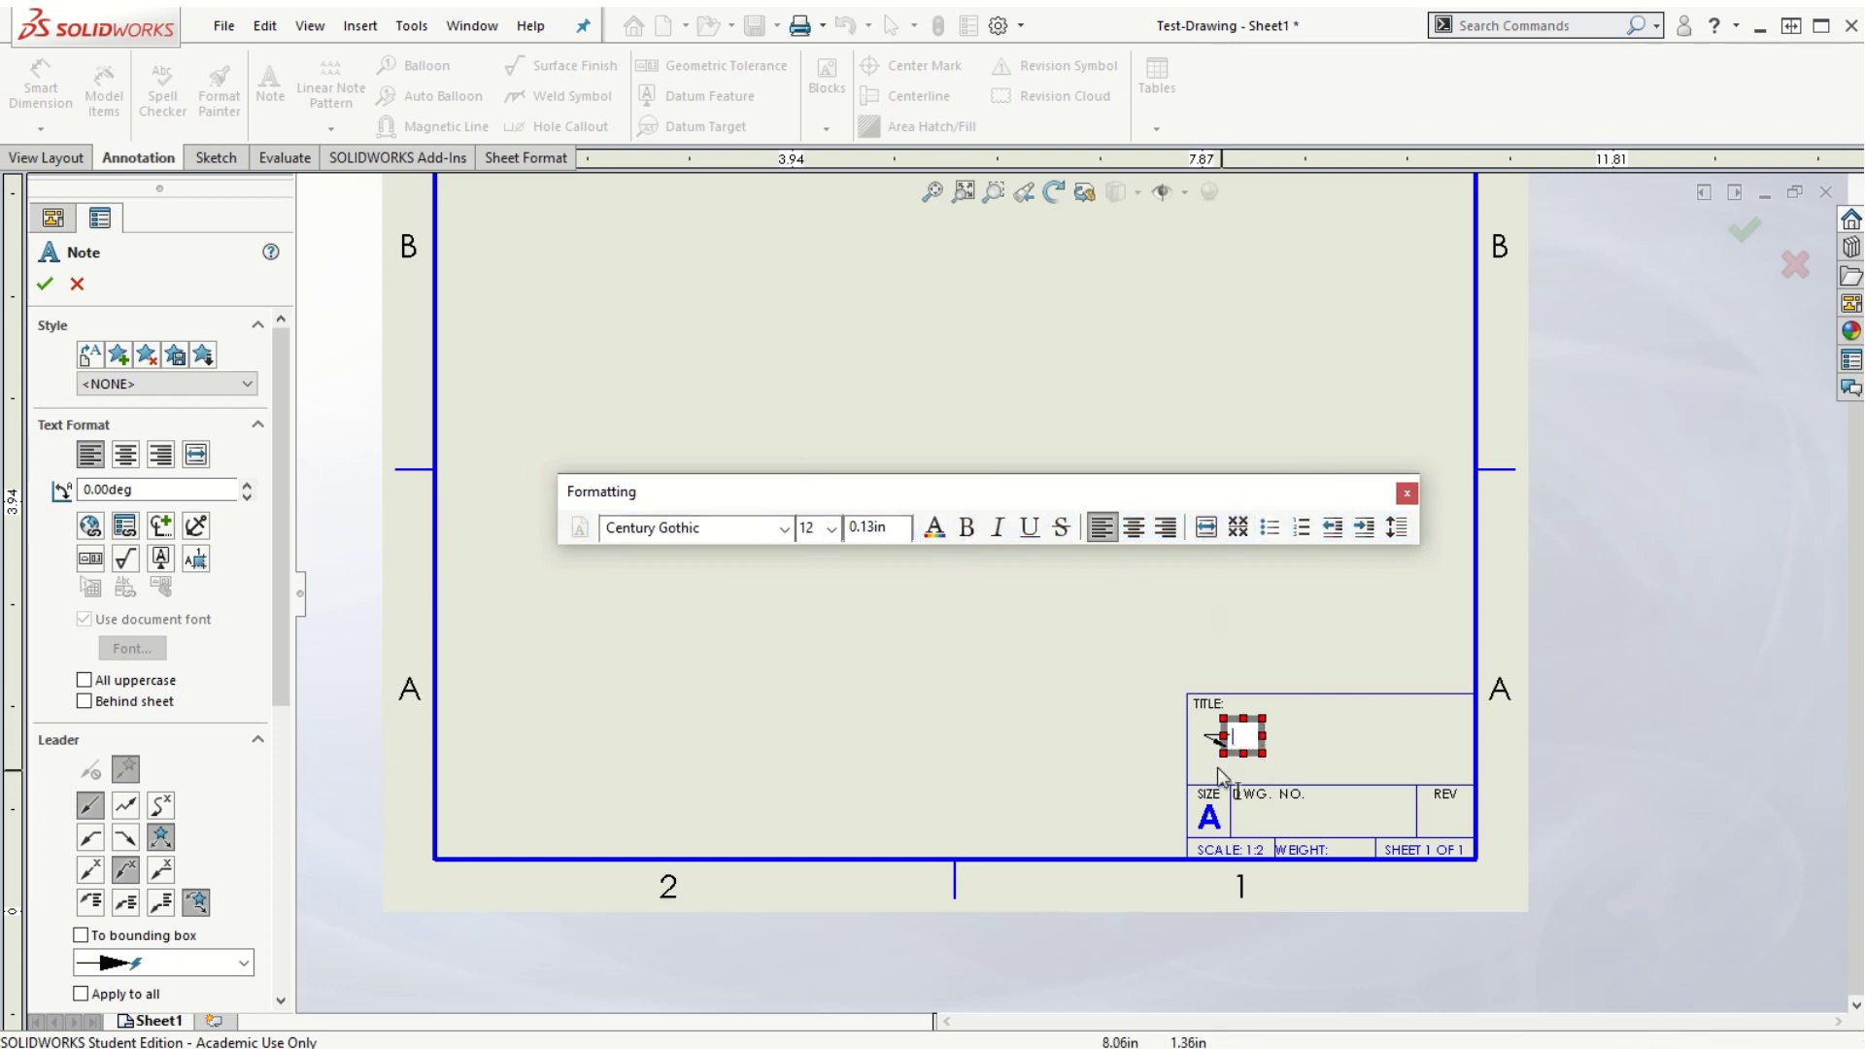
text(You)
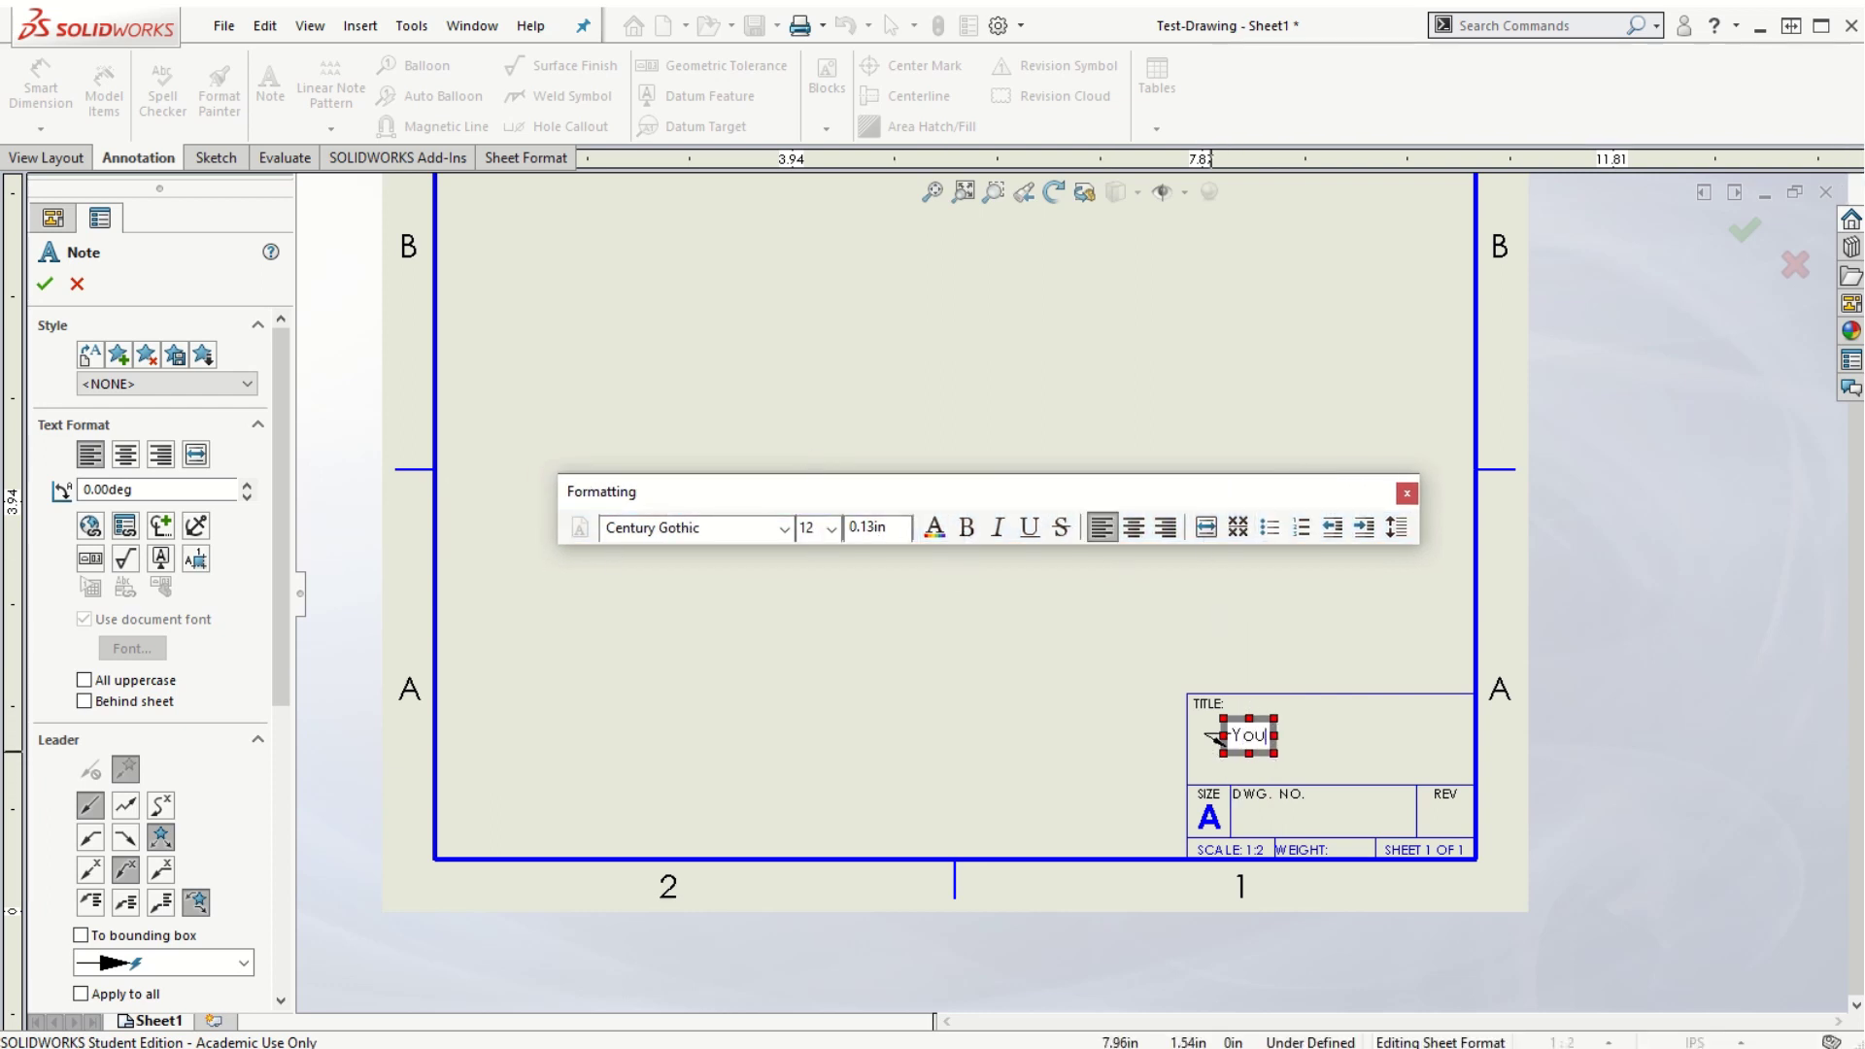
text(r name)
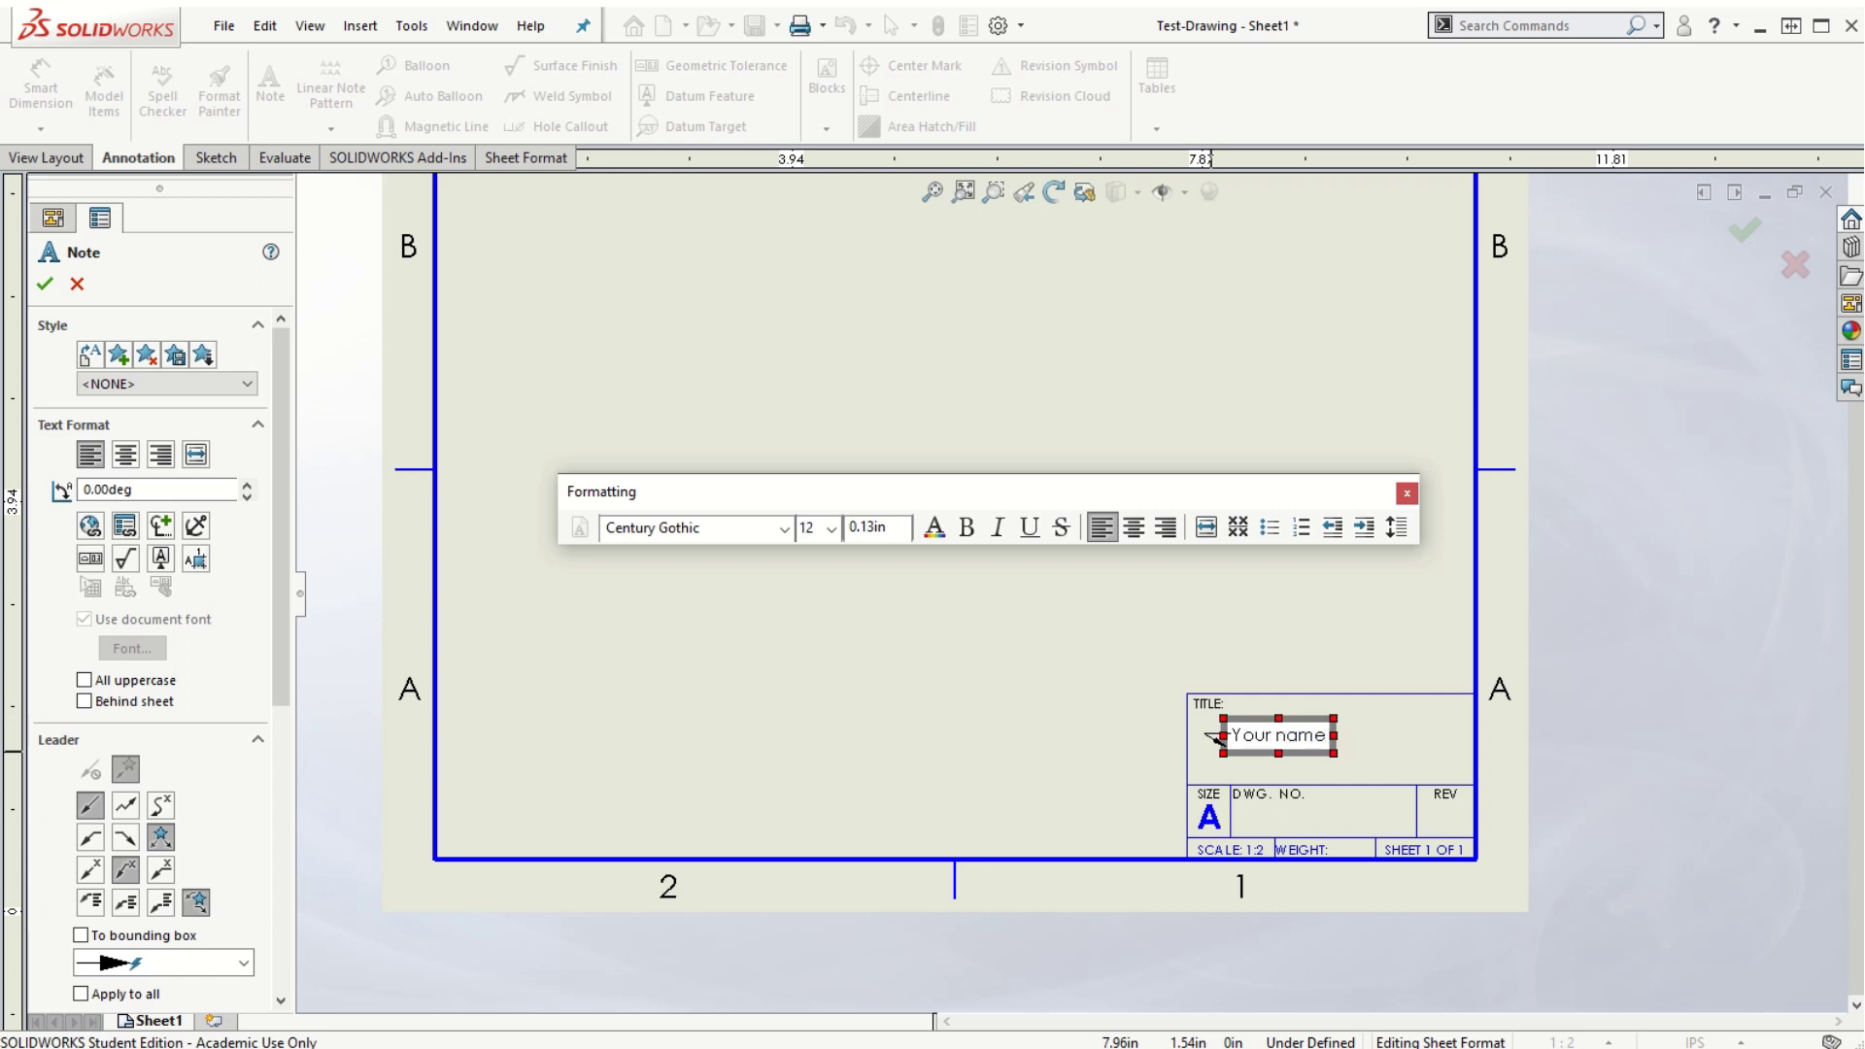
click(1218, 763)
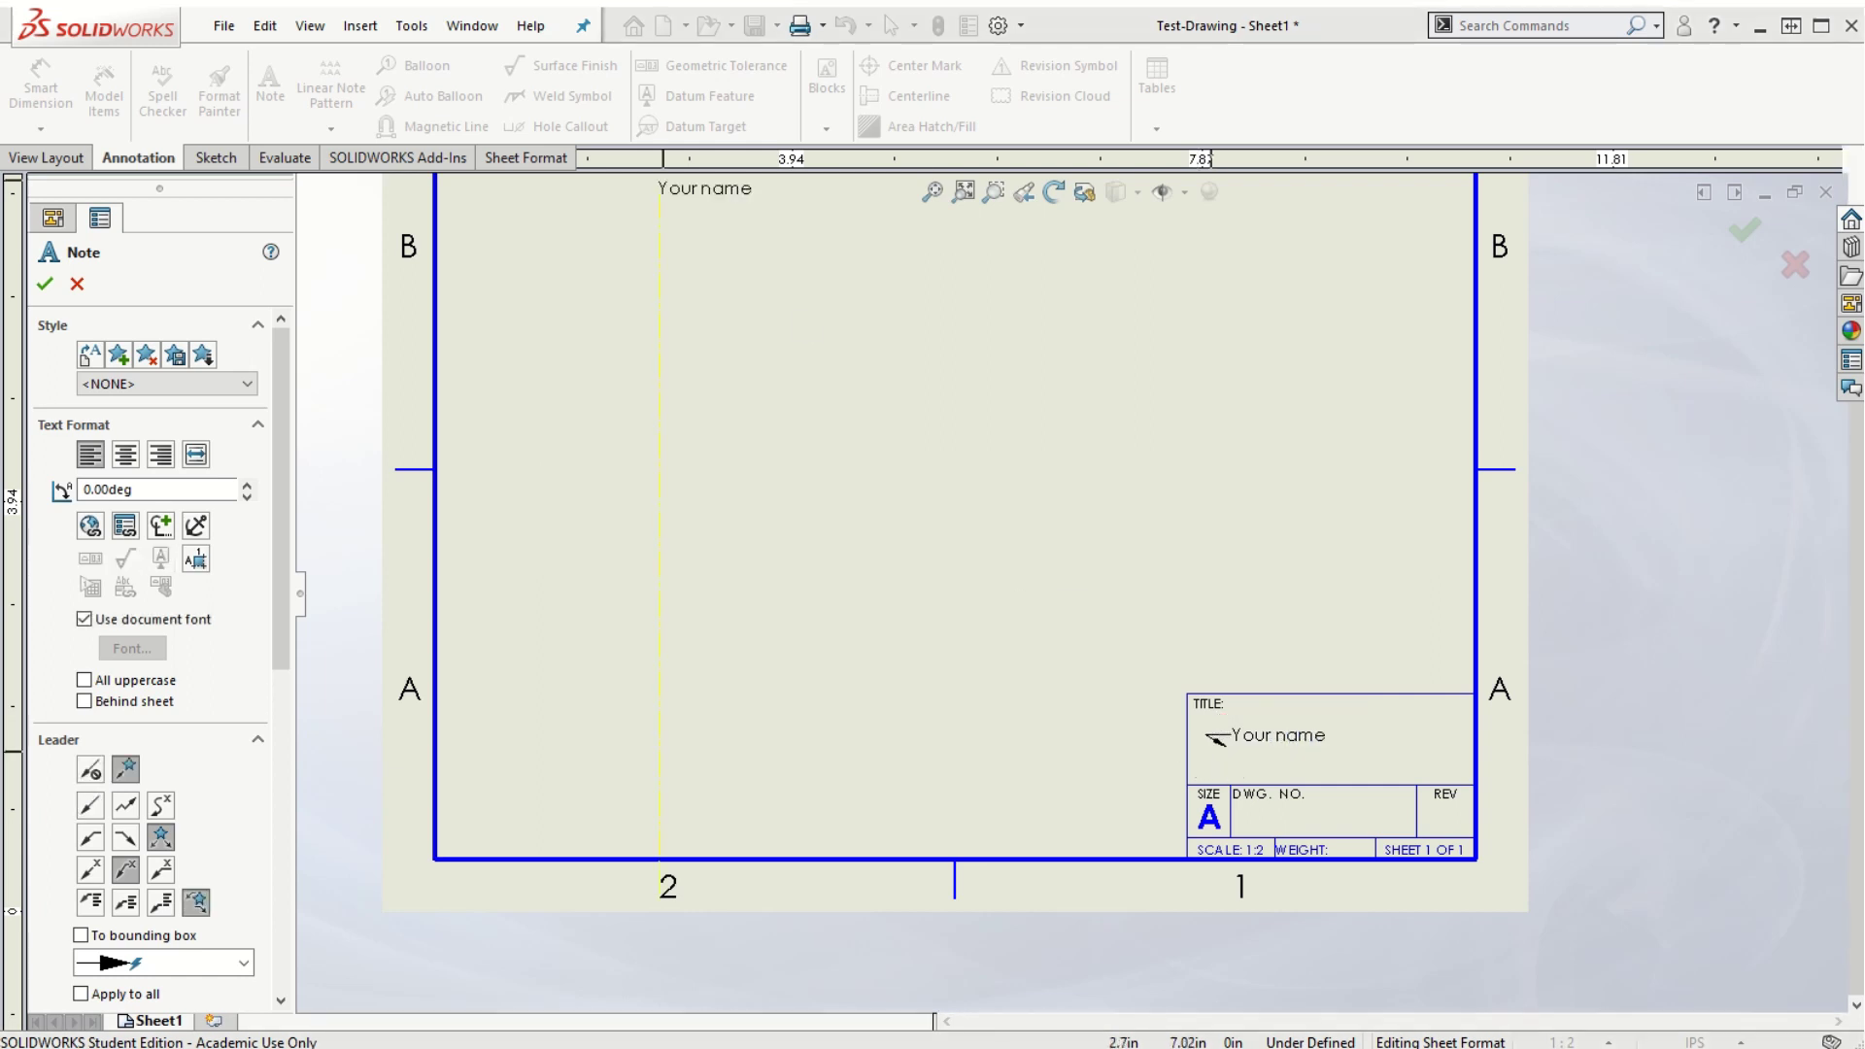
key(Escape)
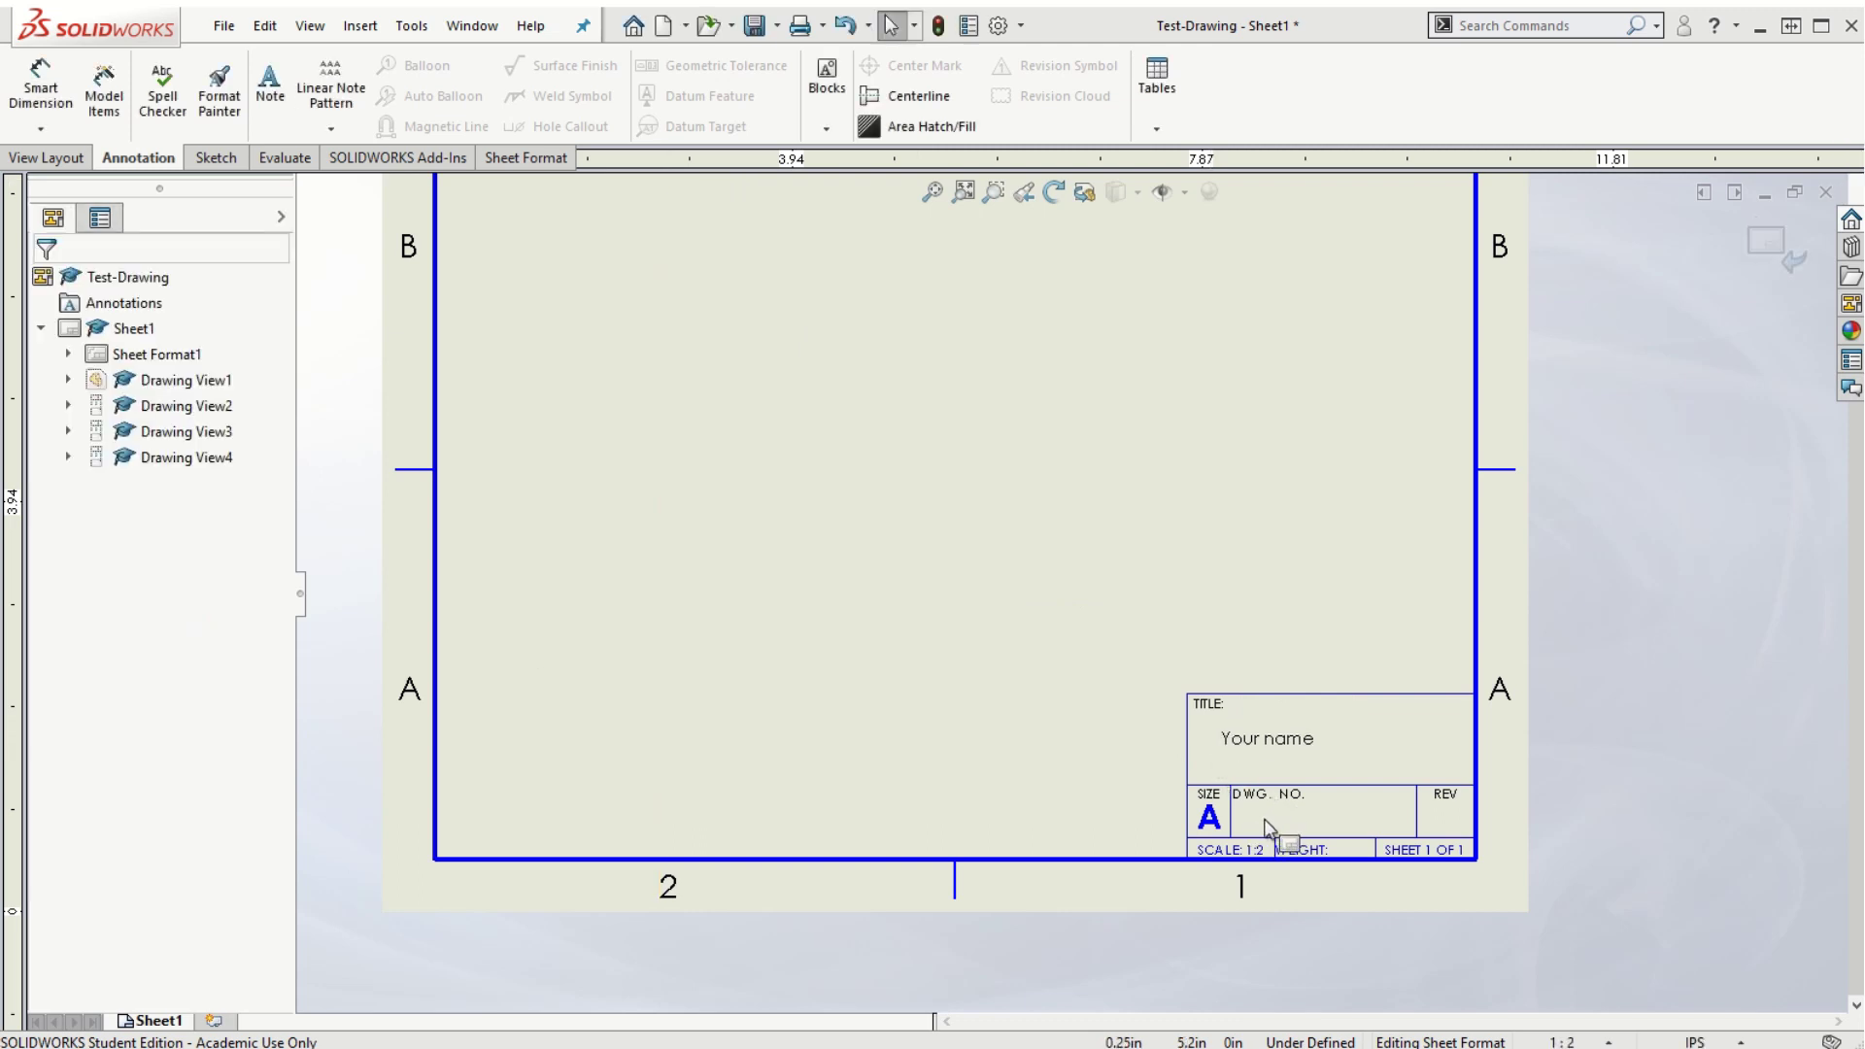
click(1258, 824)
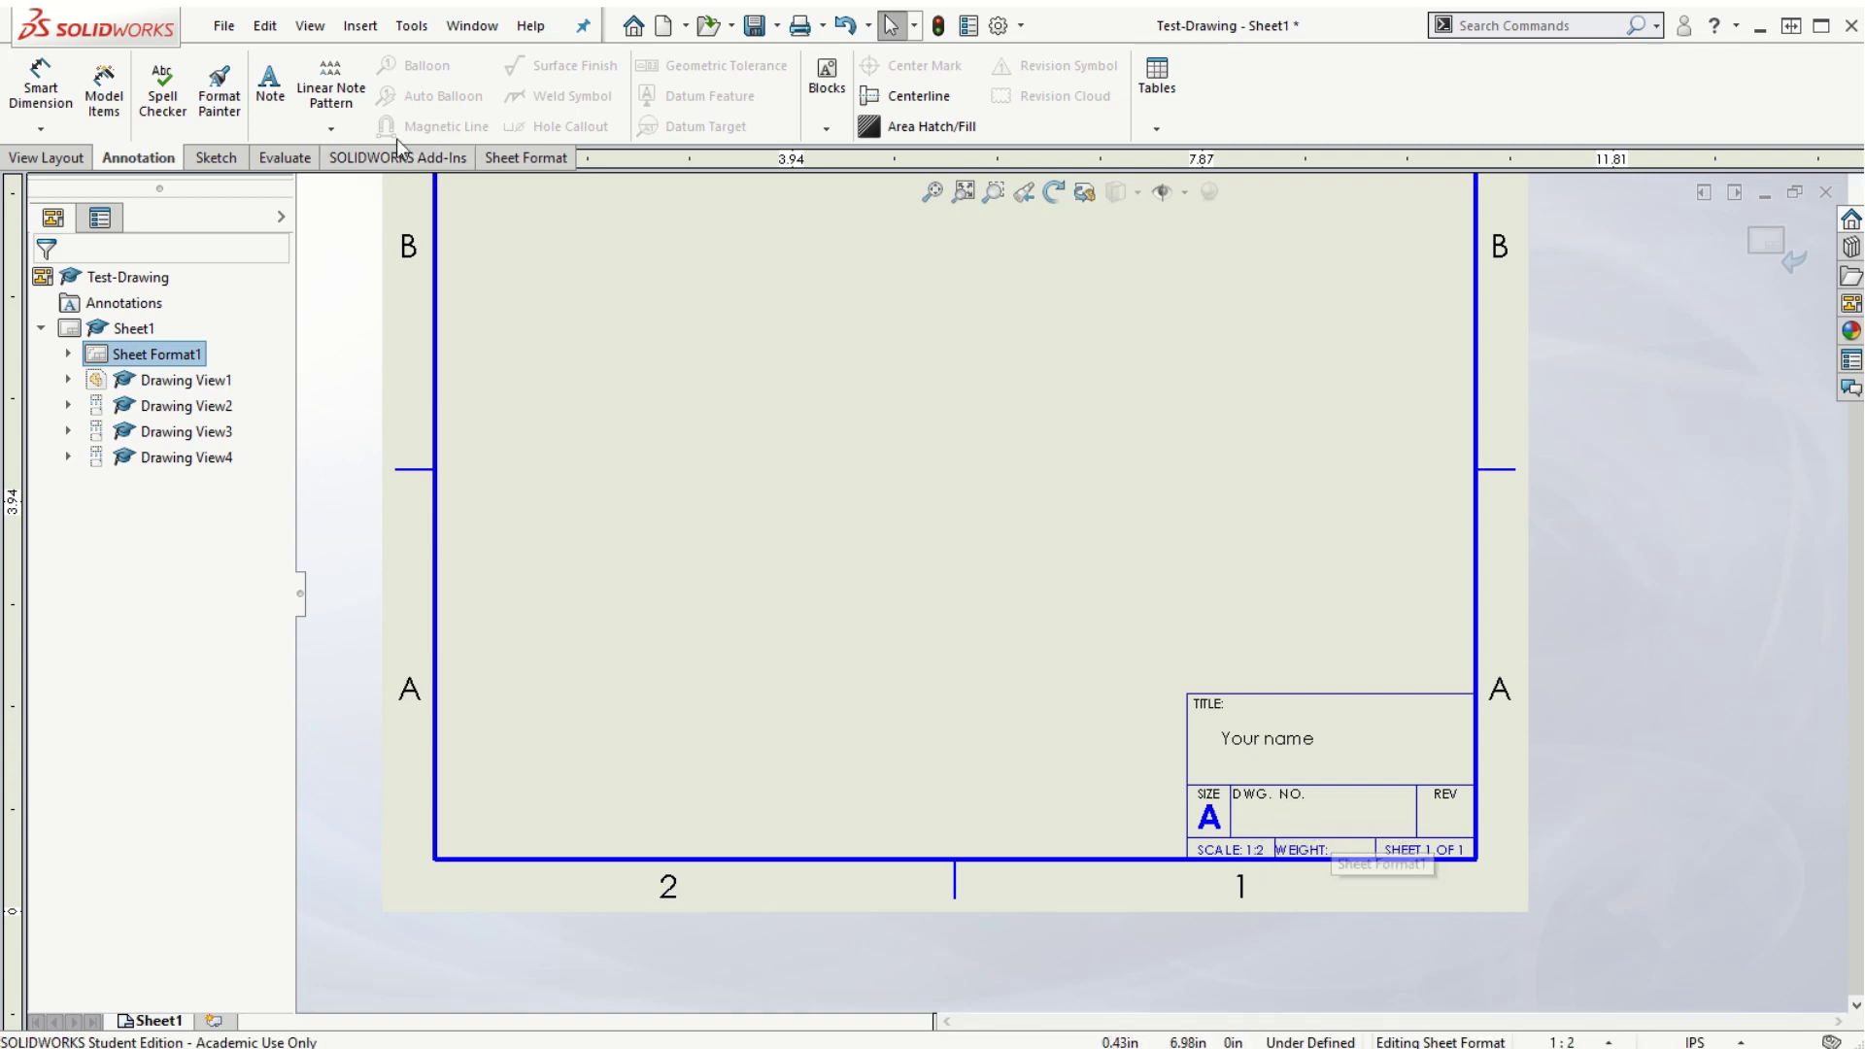
Add the note "IC 1 Prob 1" in the title block's DWG. NO. box, below the label
double_click(1260, 743)
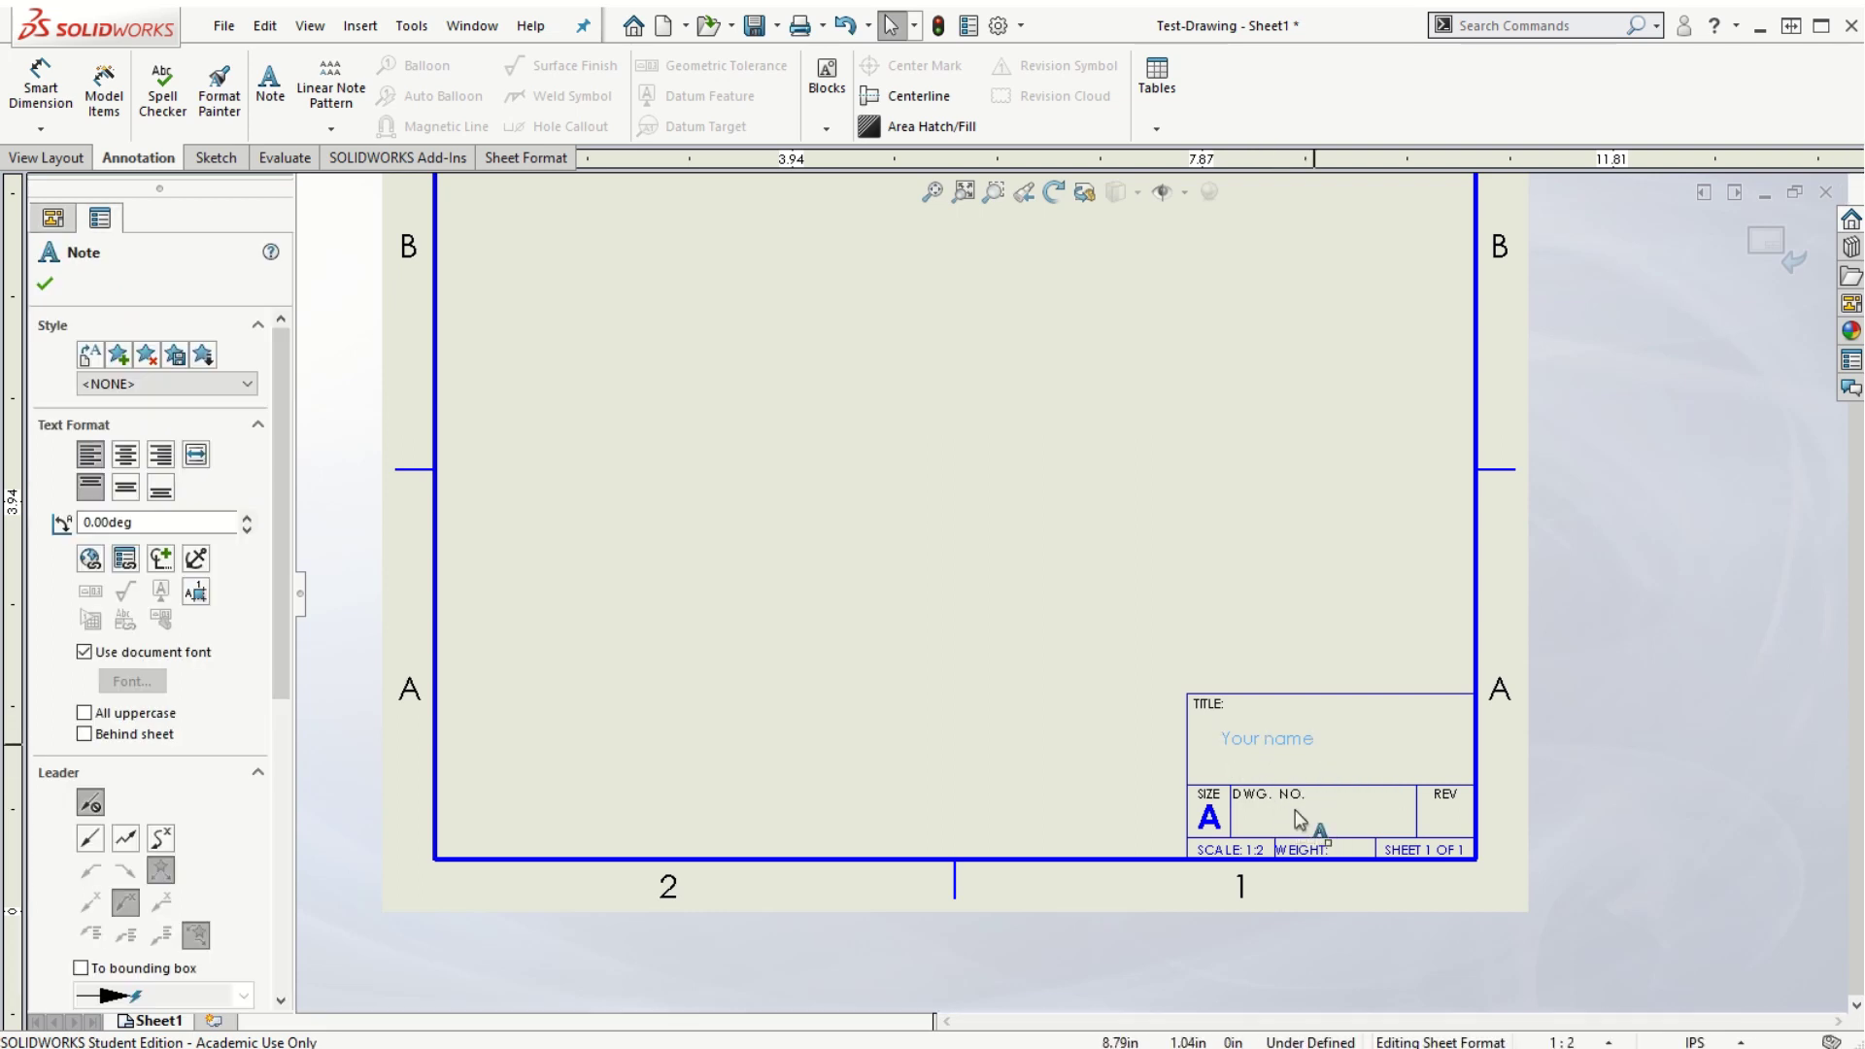
click(1273, 832)
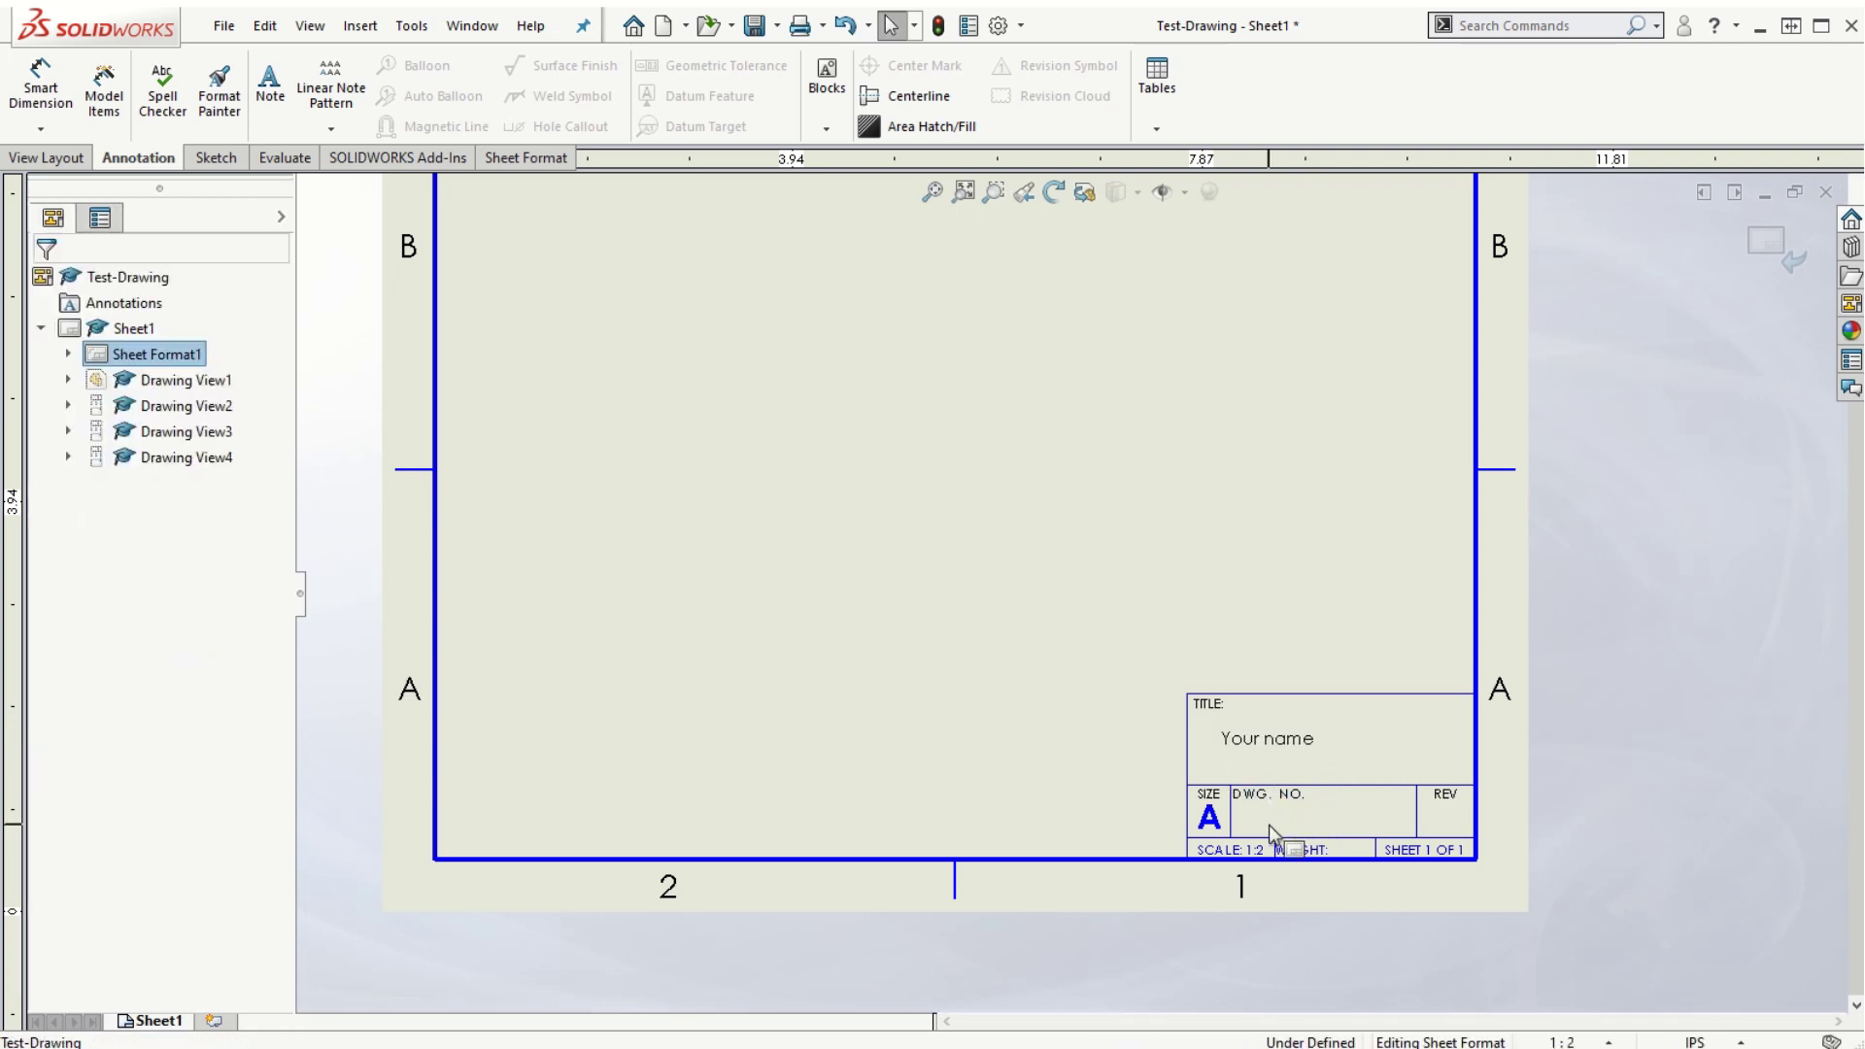
click(270, 88)
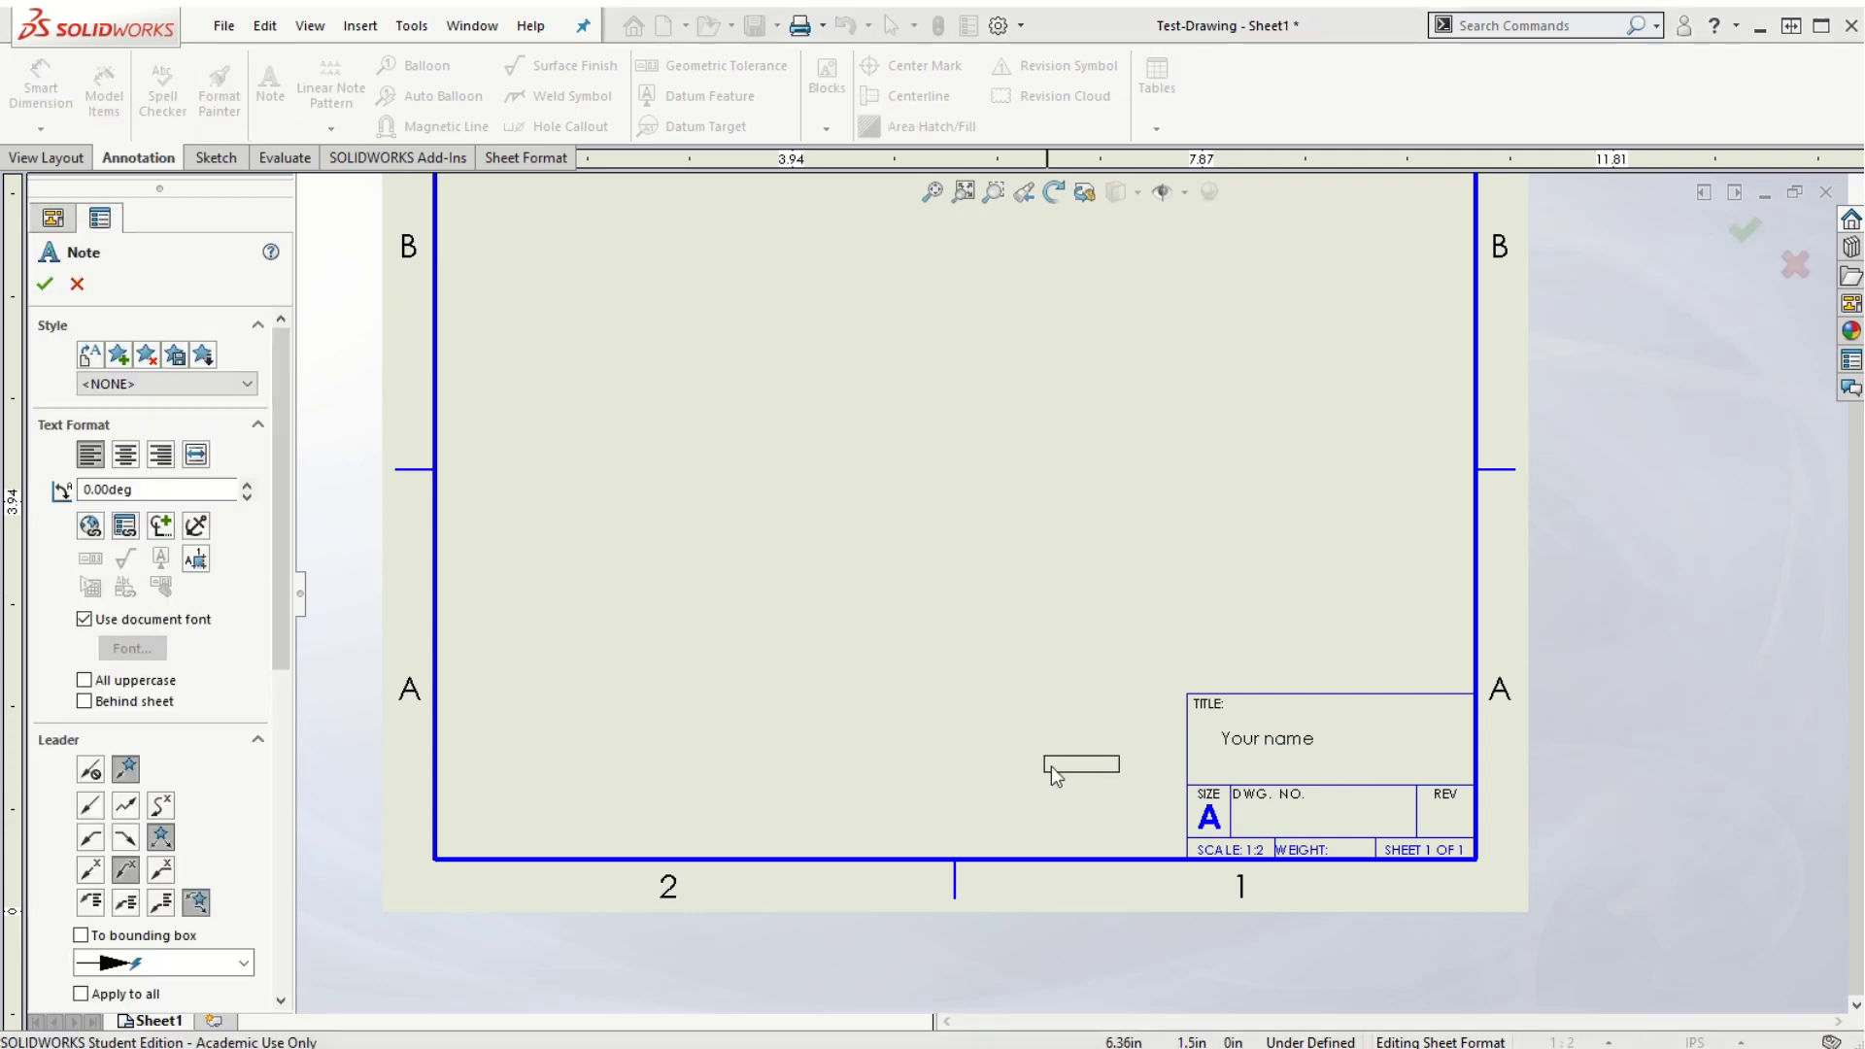
click(1247, 818)
text(XXXXXXX)
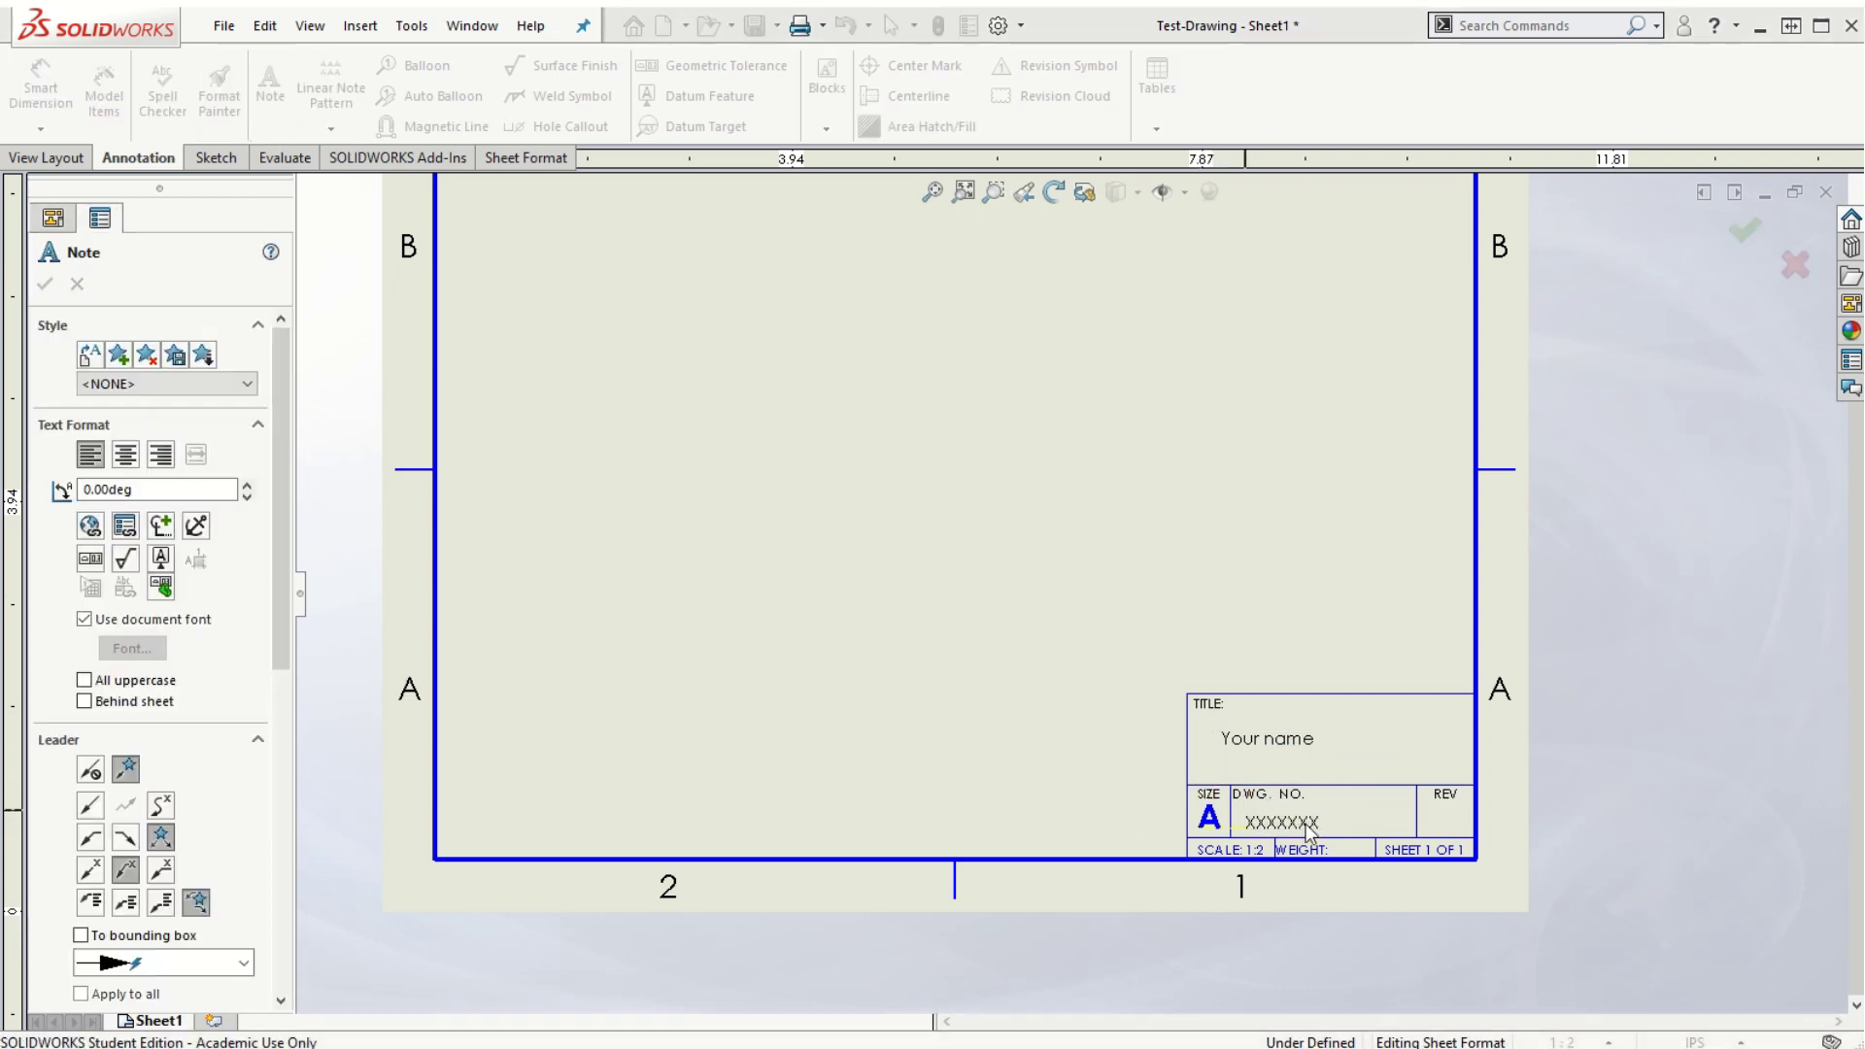
click(1274, 822)
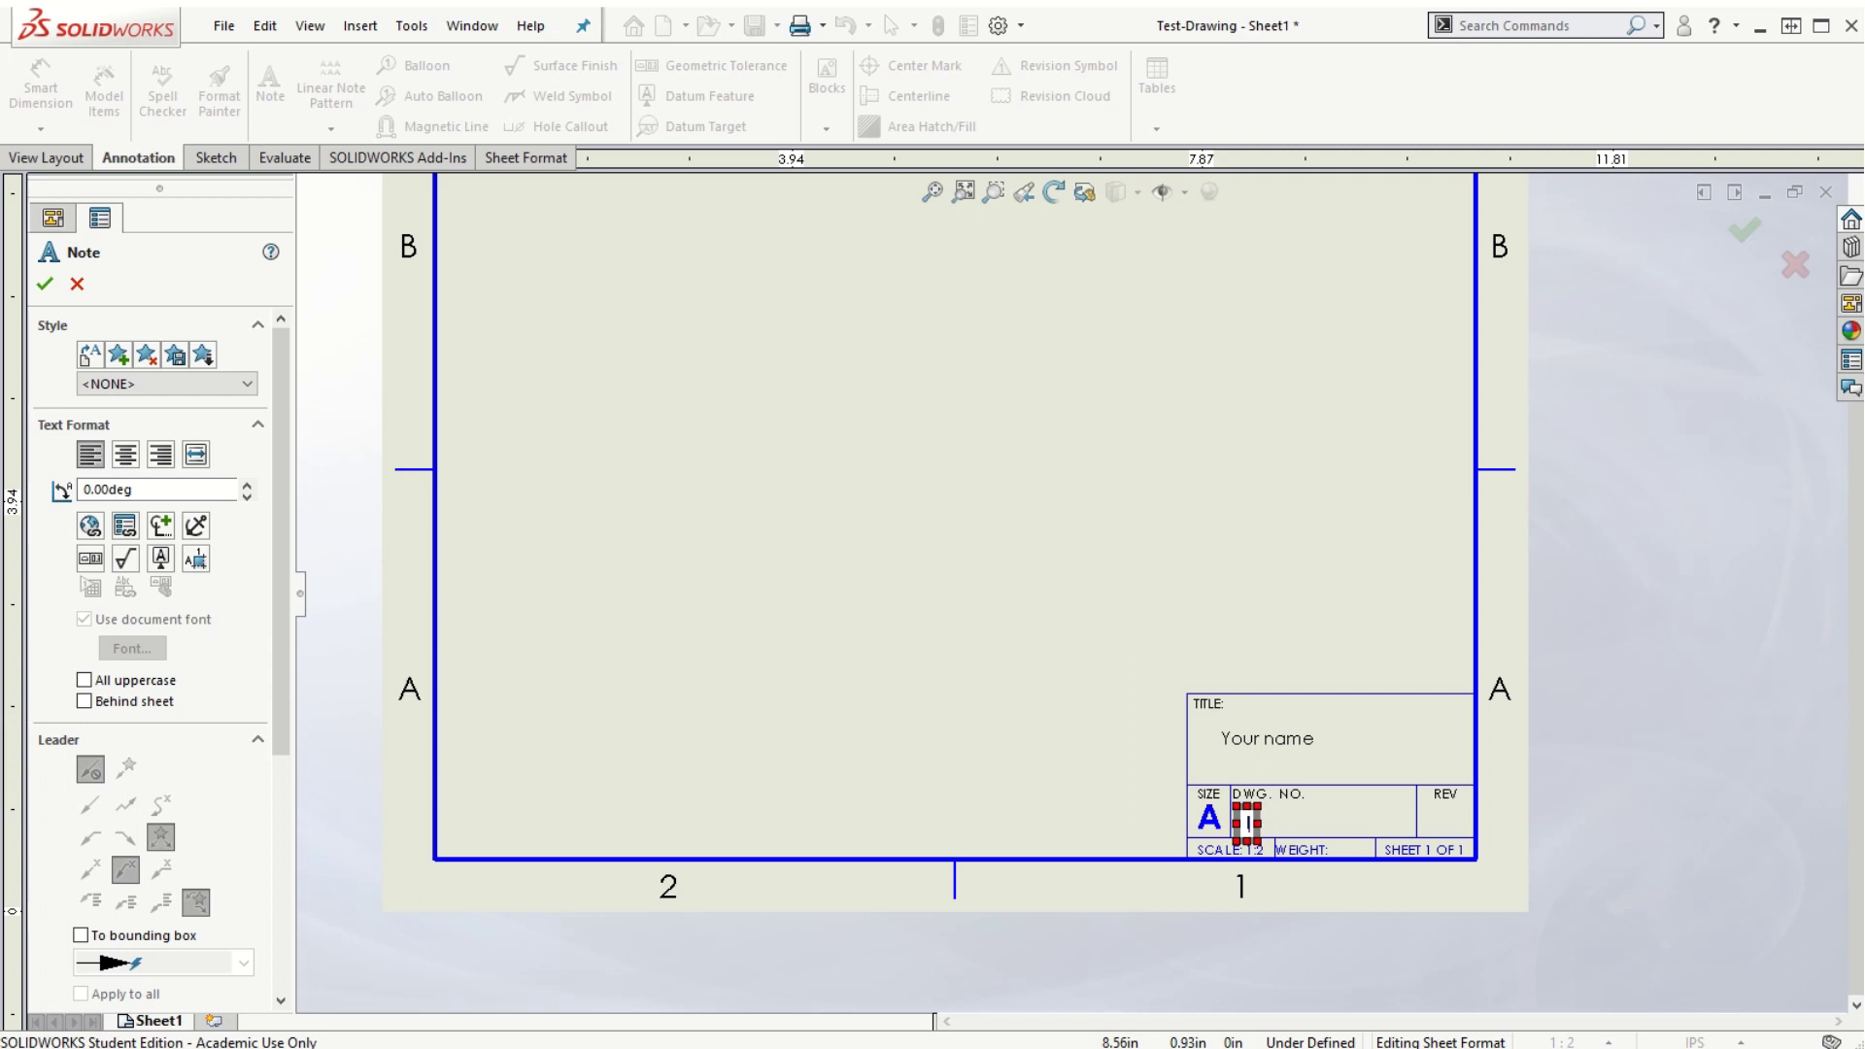
text(IC 1 Prob 1)
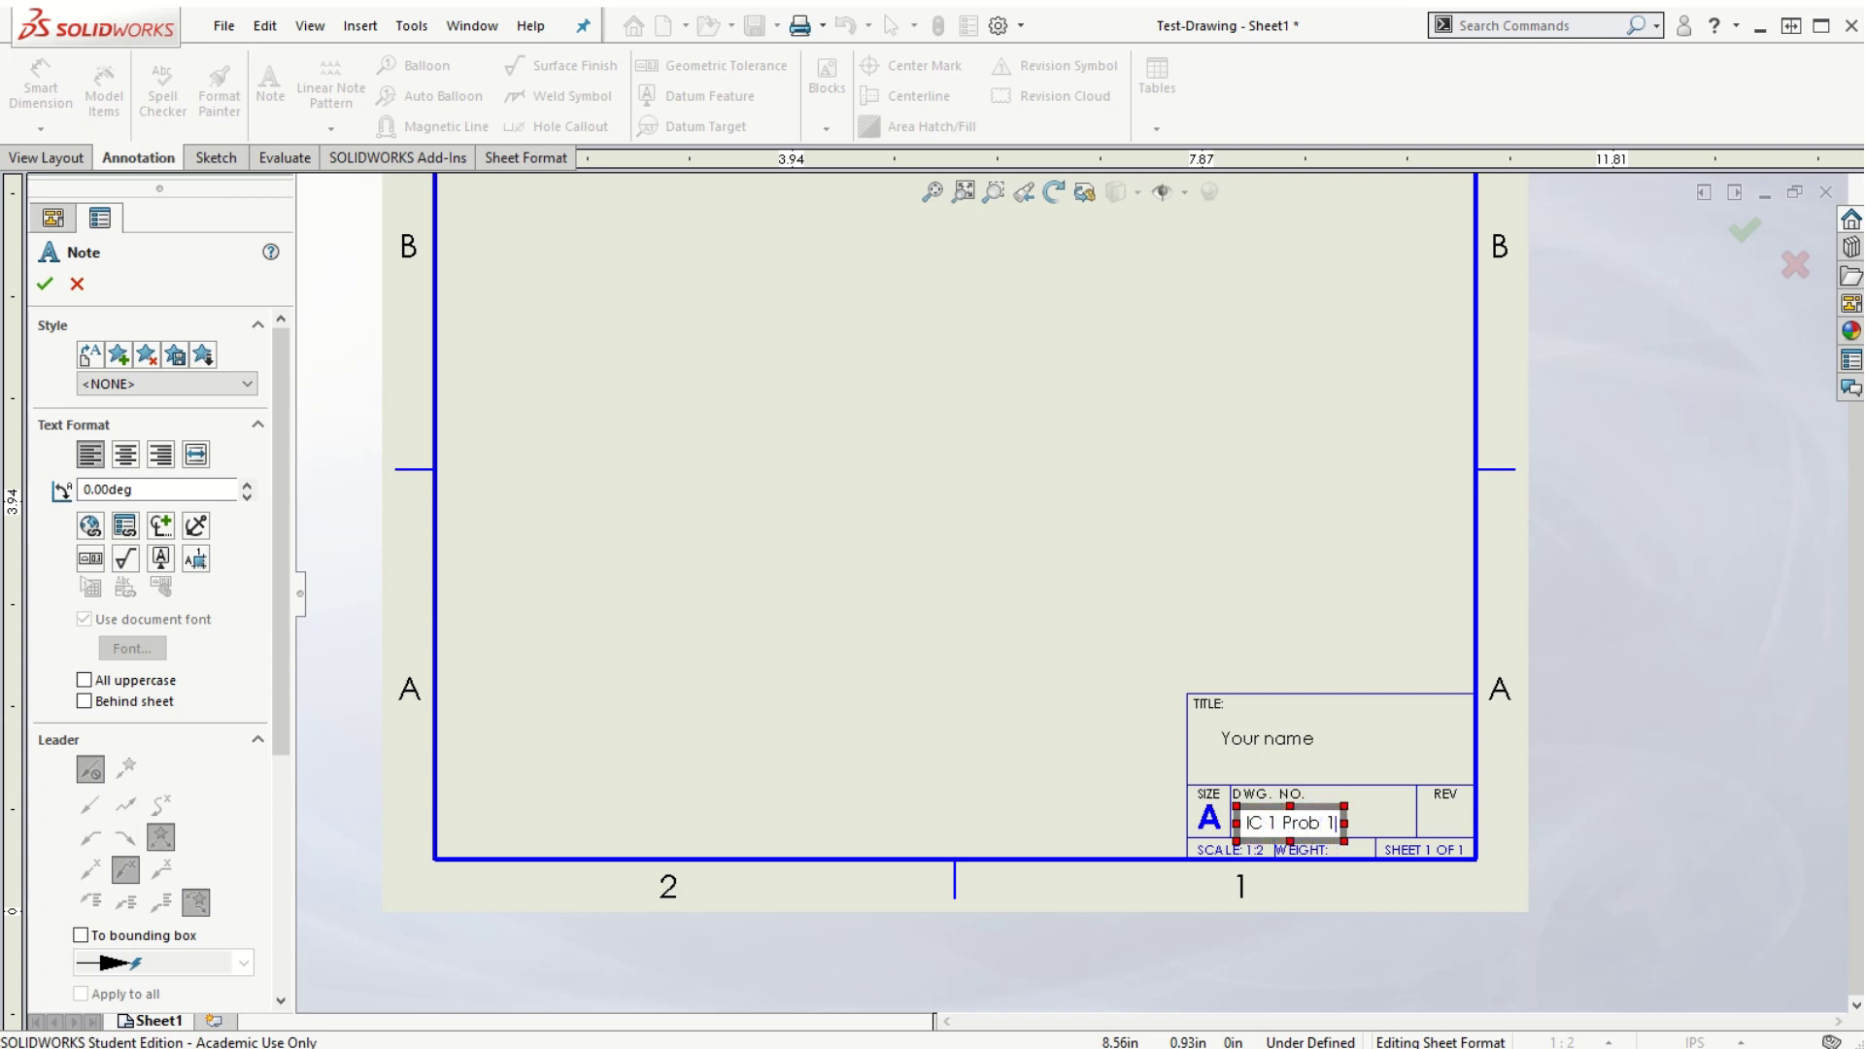
click(1114, 748)
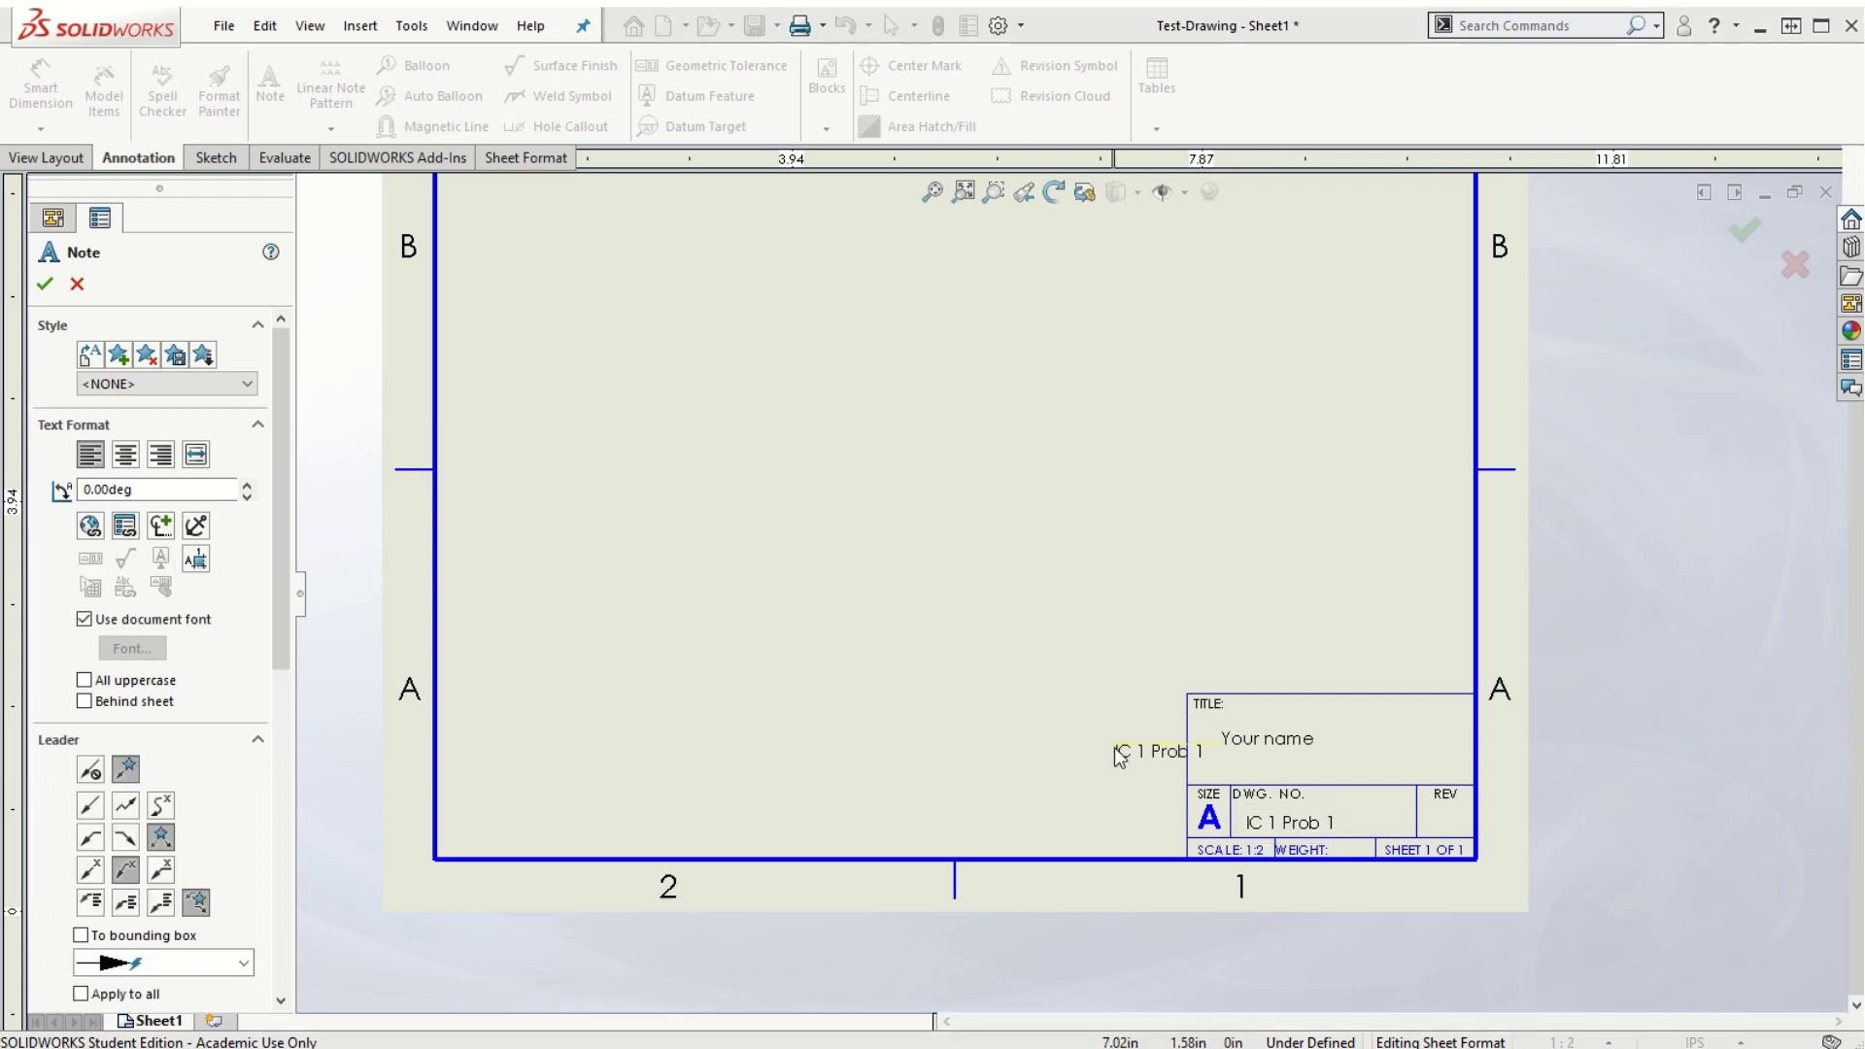
key(Escape)
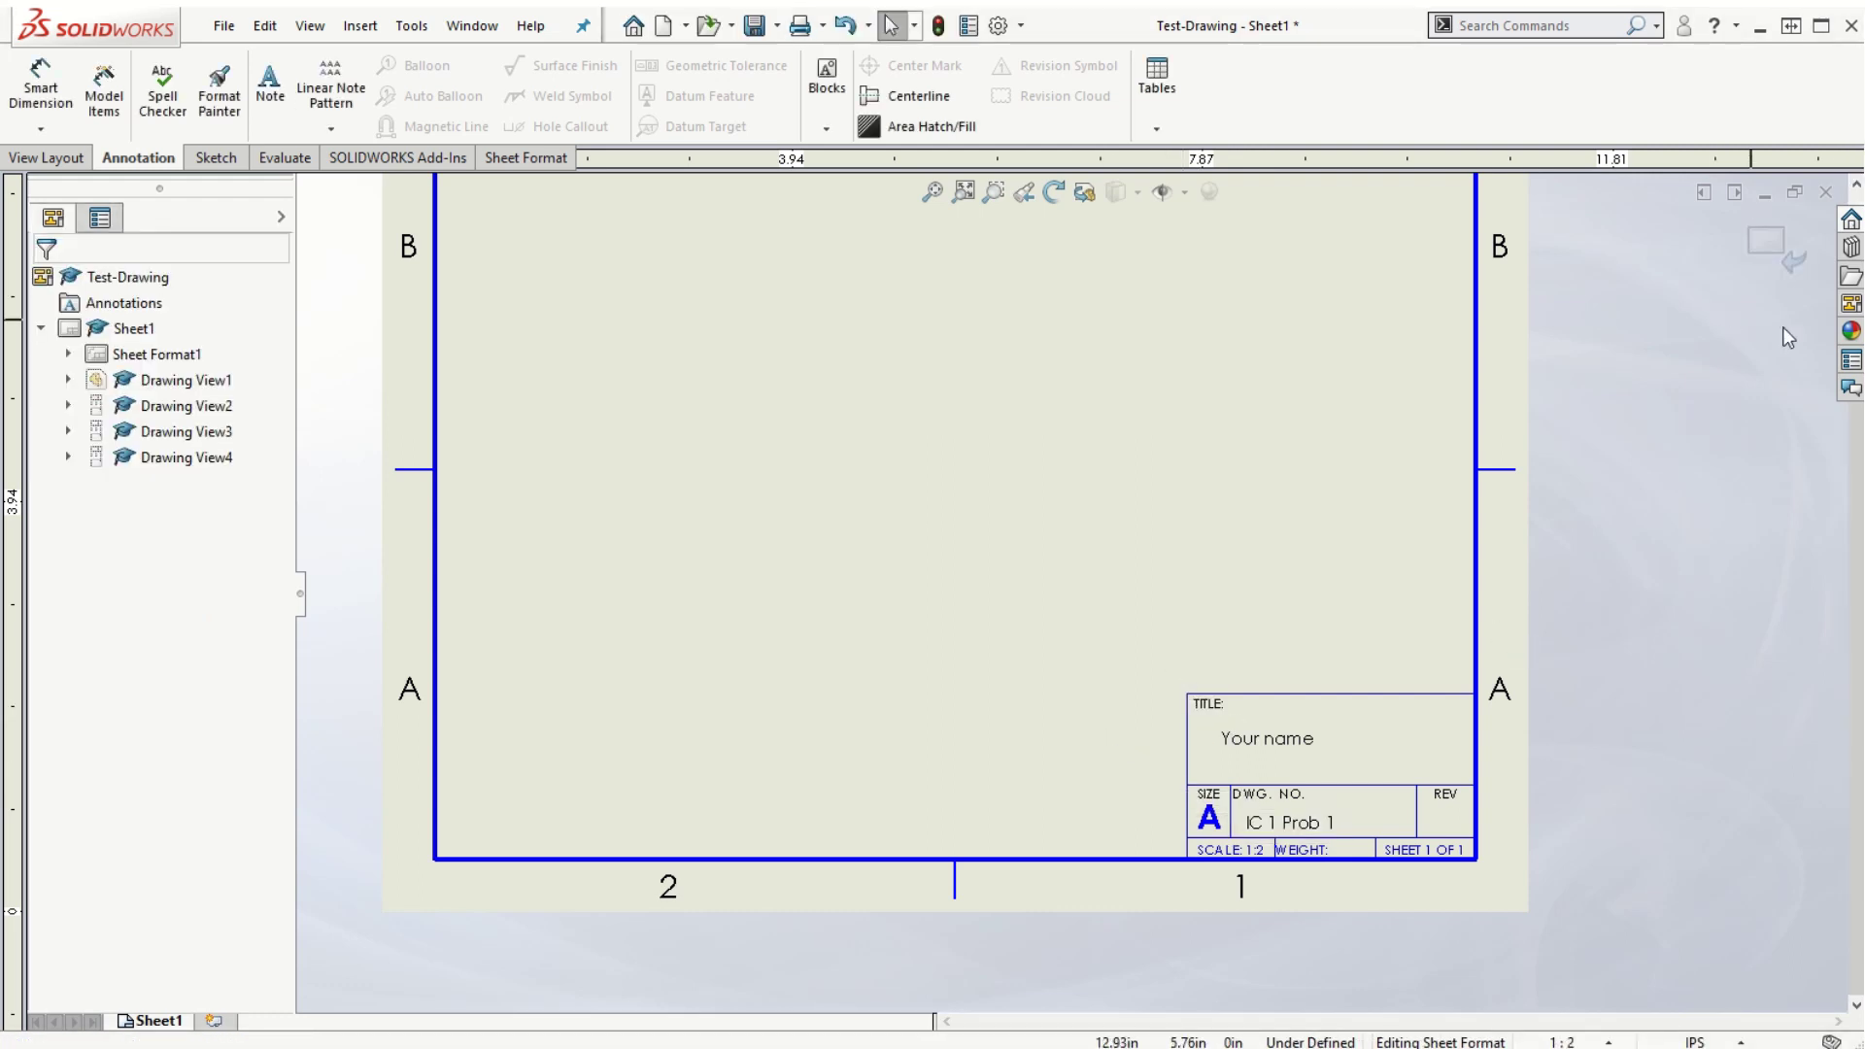
Exit sheet format editing and move the front view down to widen the gap below the top view
click(1778, 243)
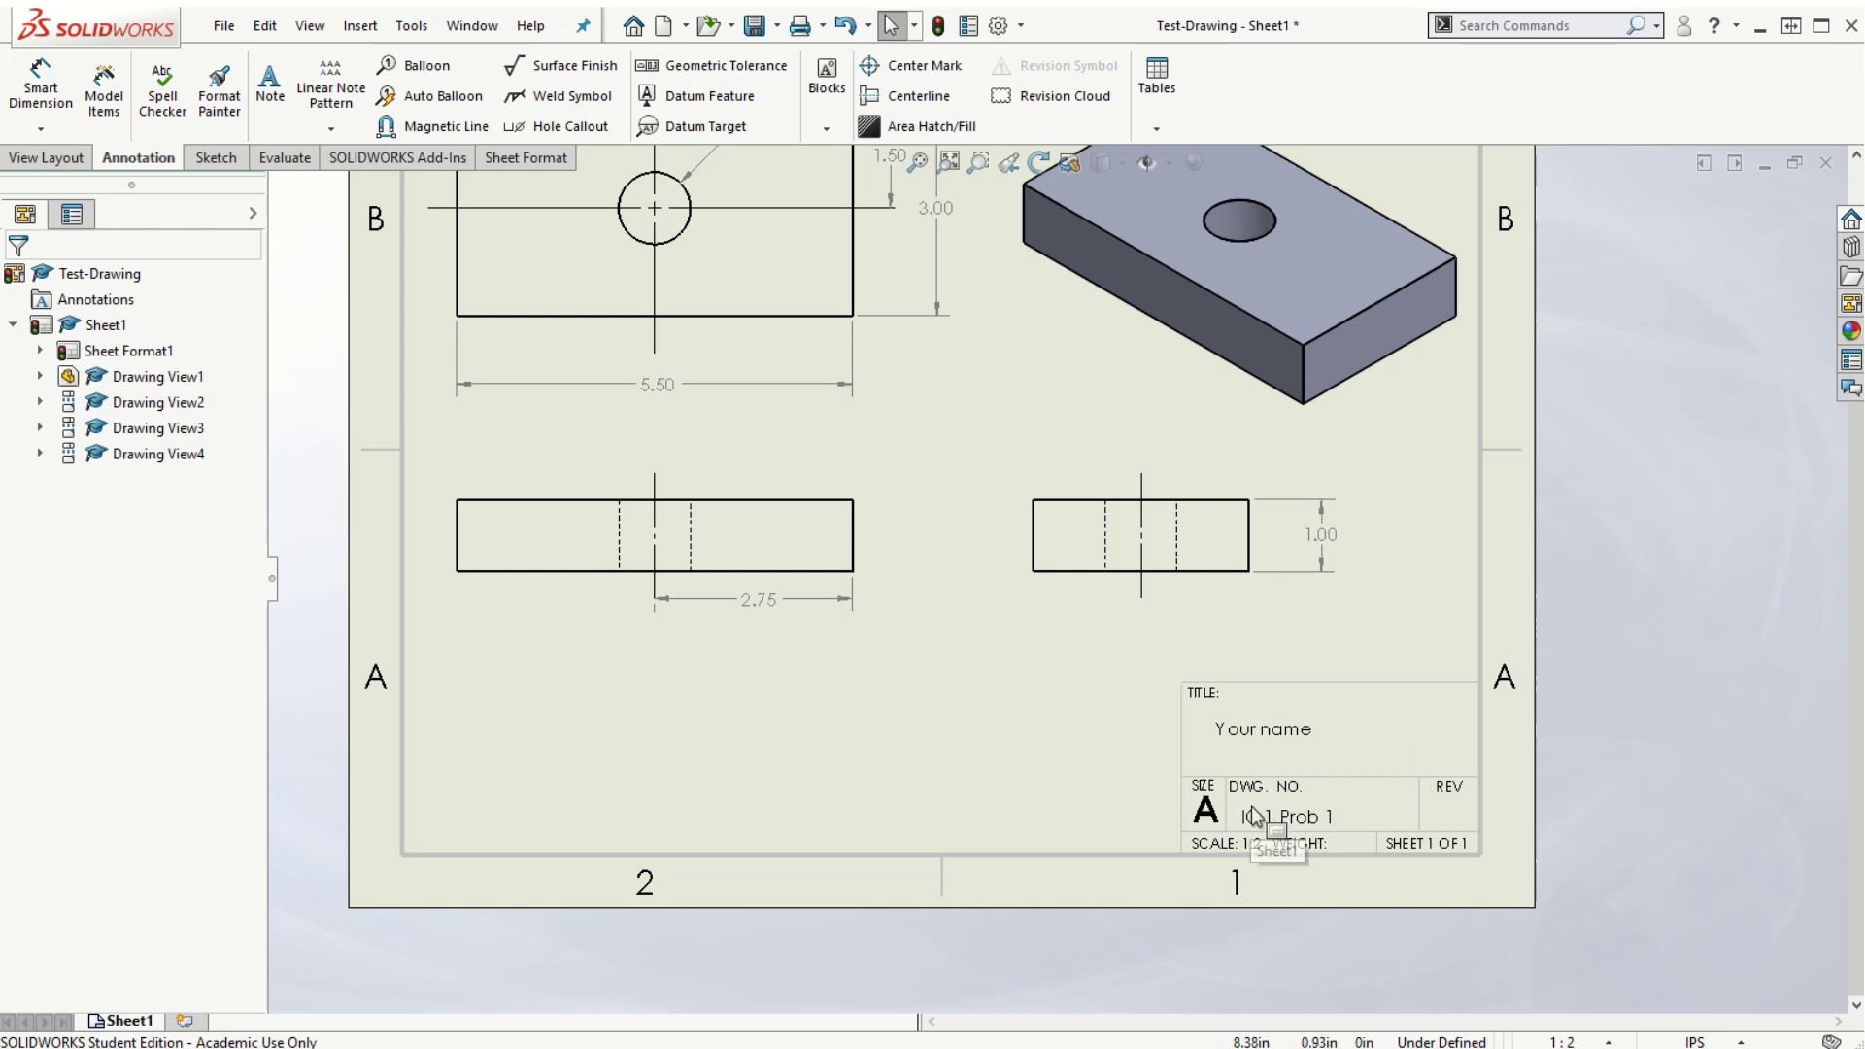
key(f)
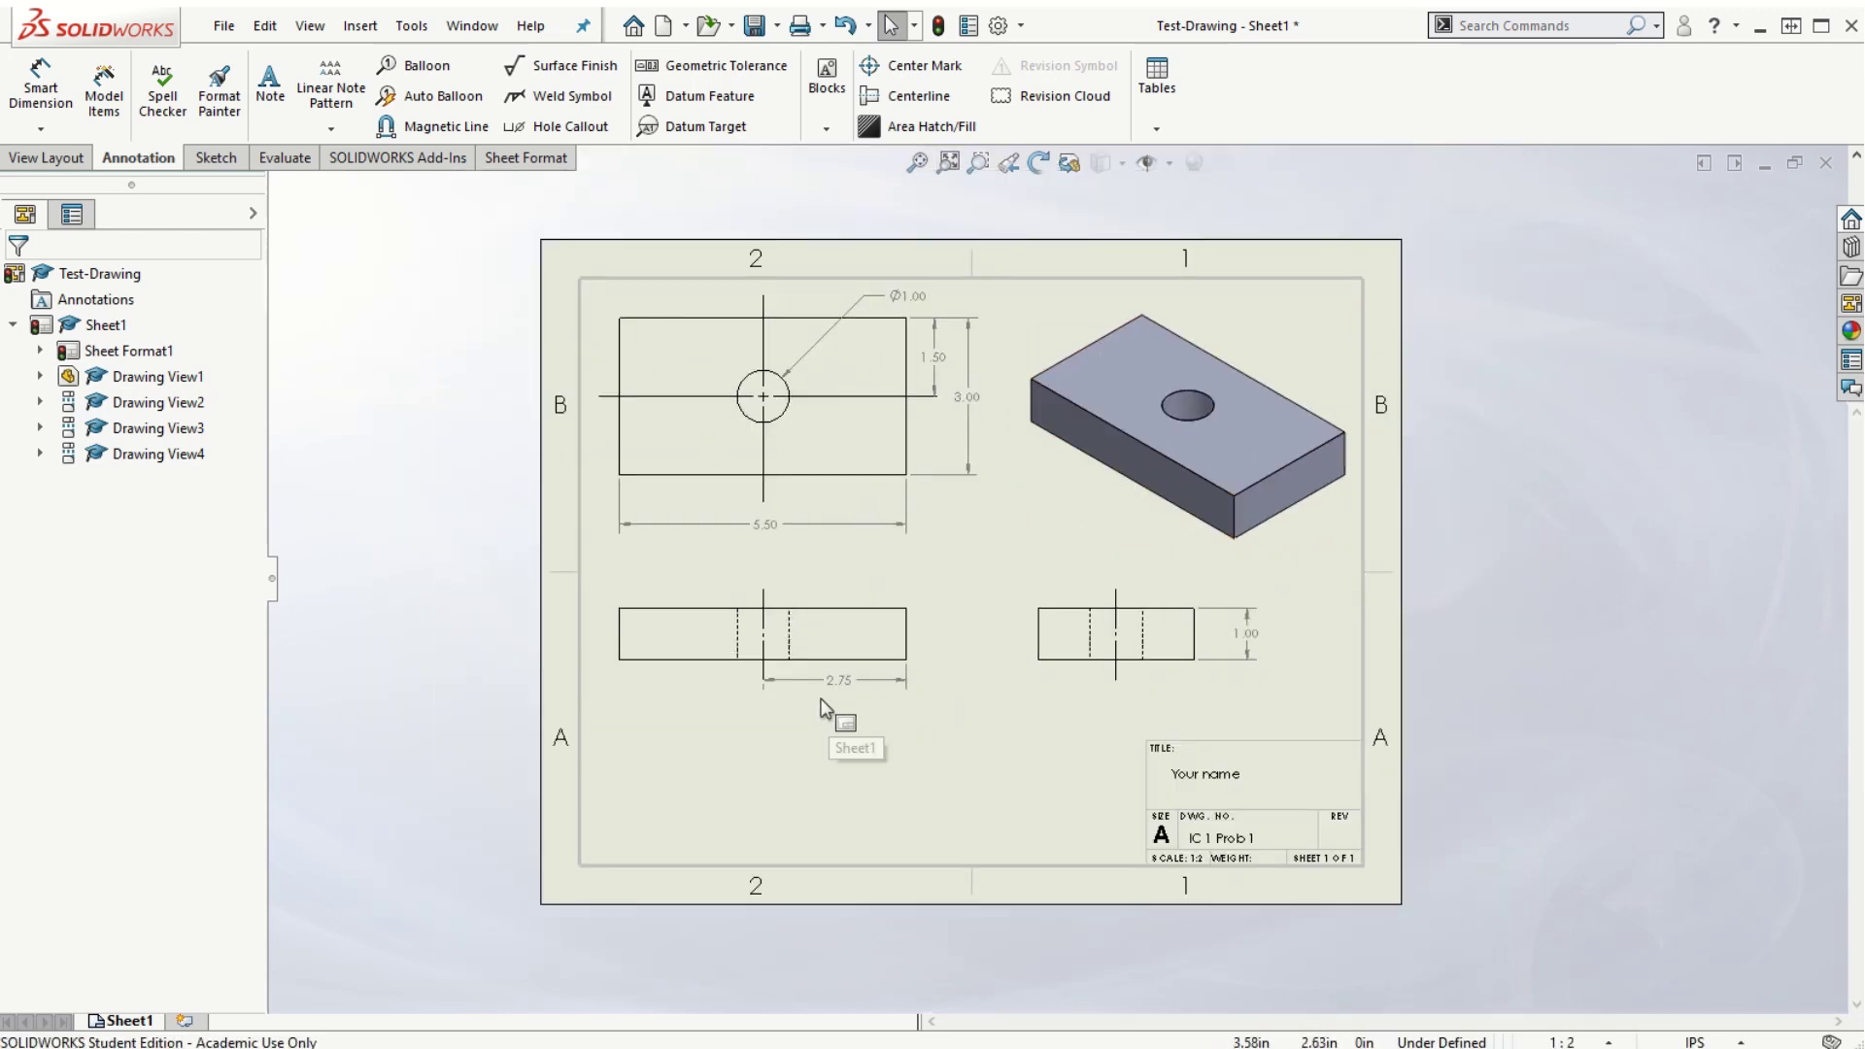
mouse_move(734, 678)
mouse_down()
mouse_move(748, 719)
mouse_move(731, 726)
mouse_move(743, 718)
mouse_up()
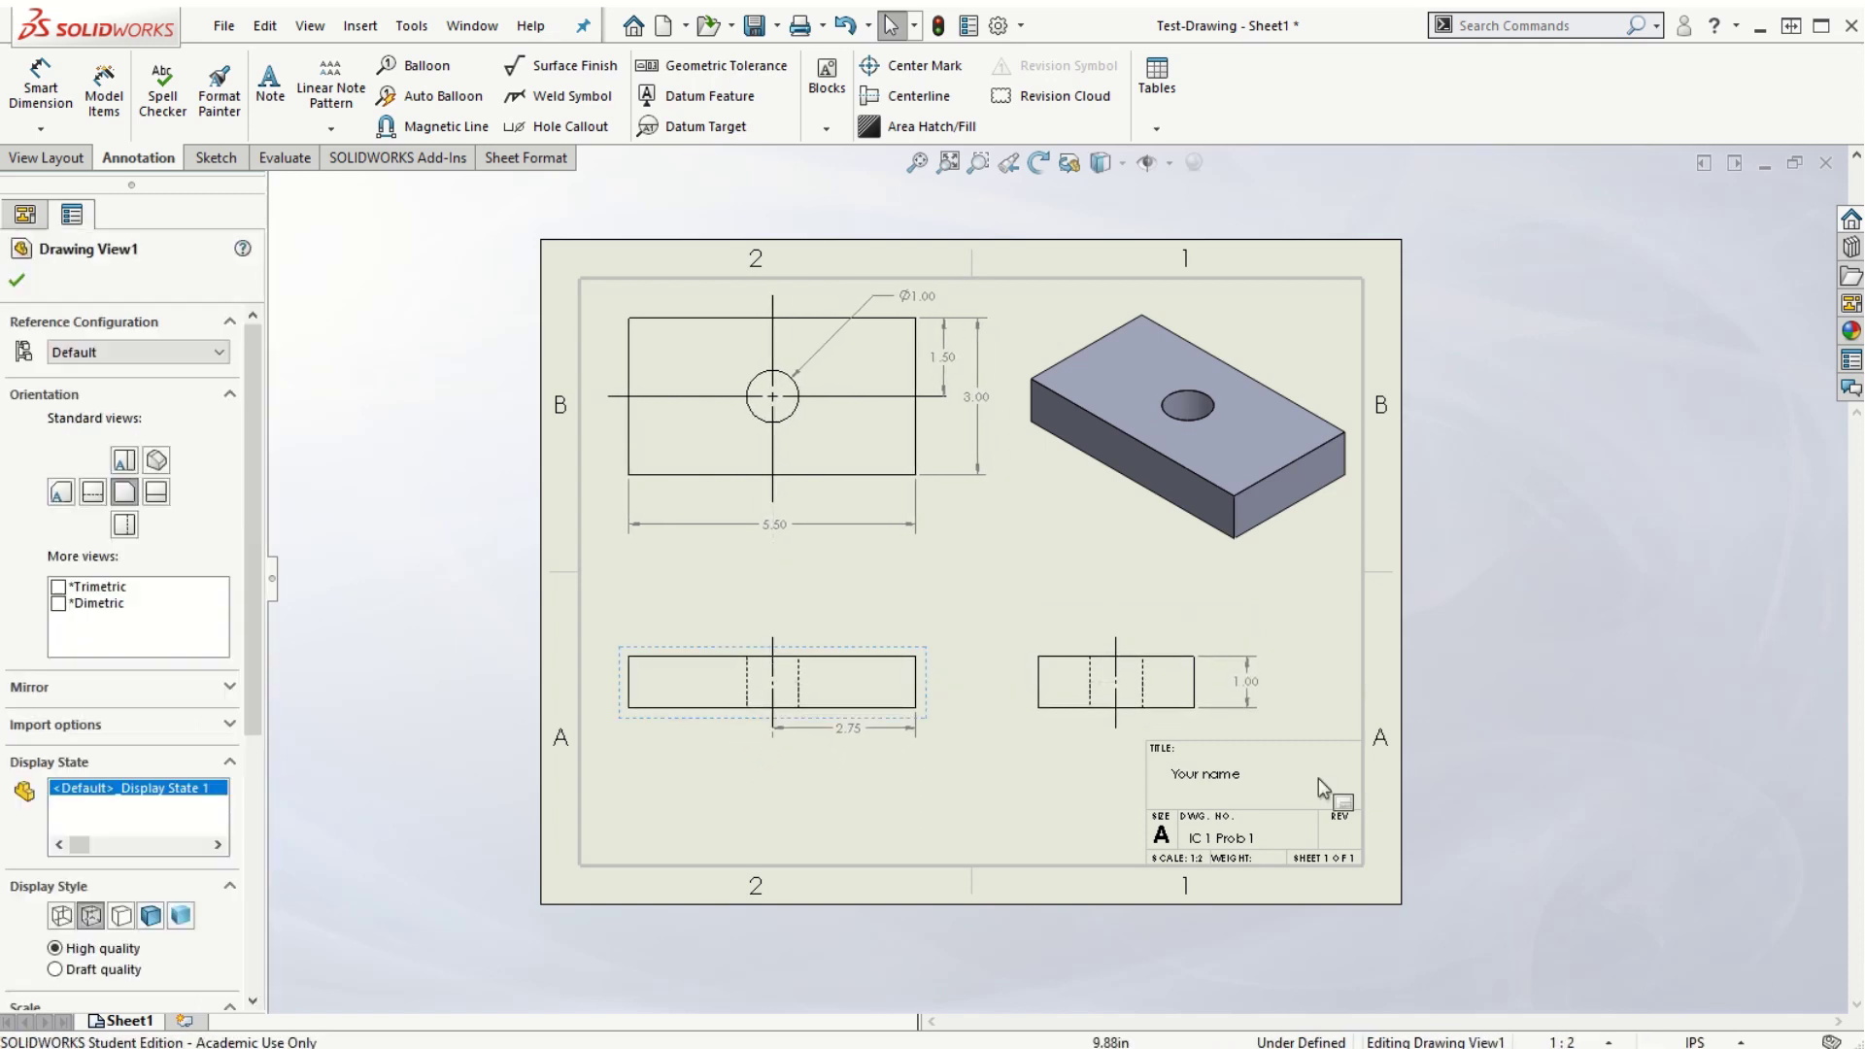
click(20, 283)
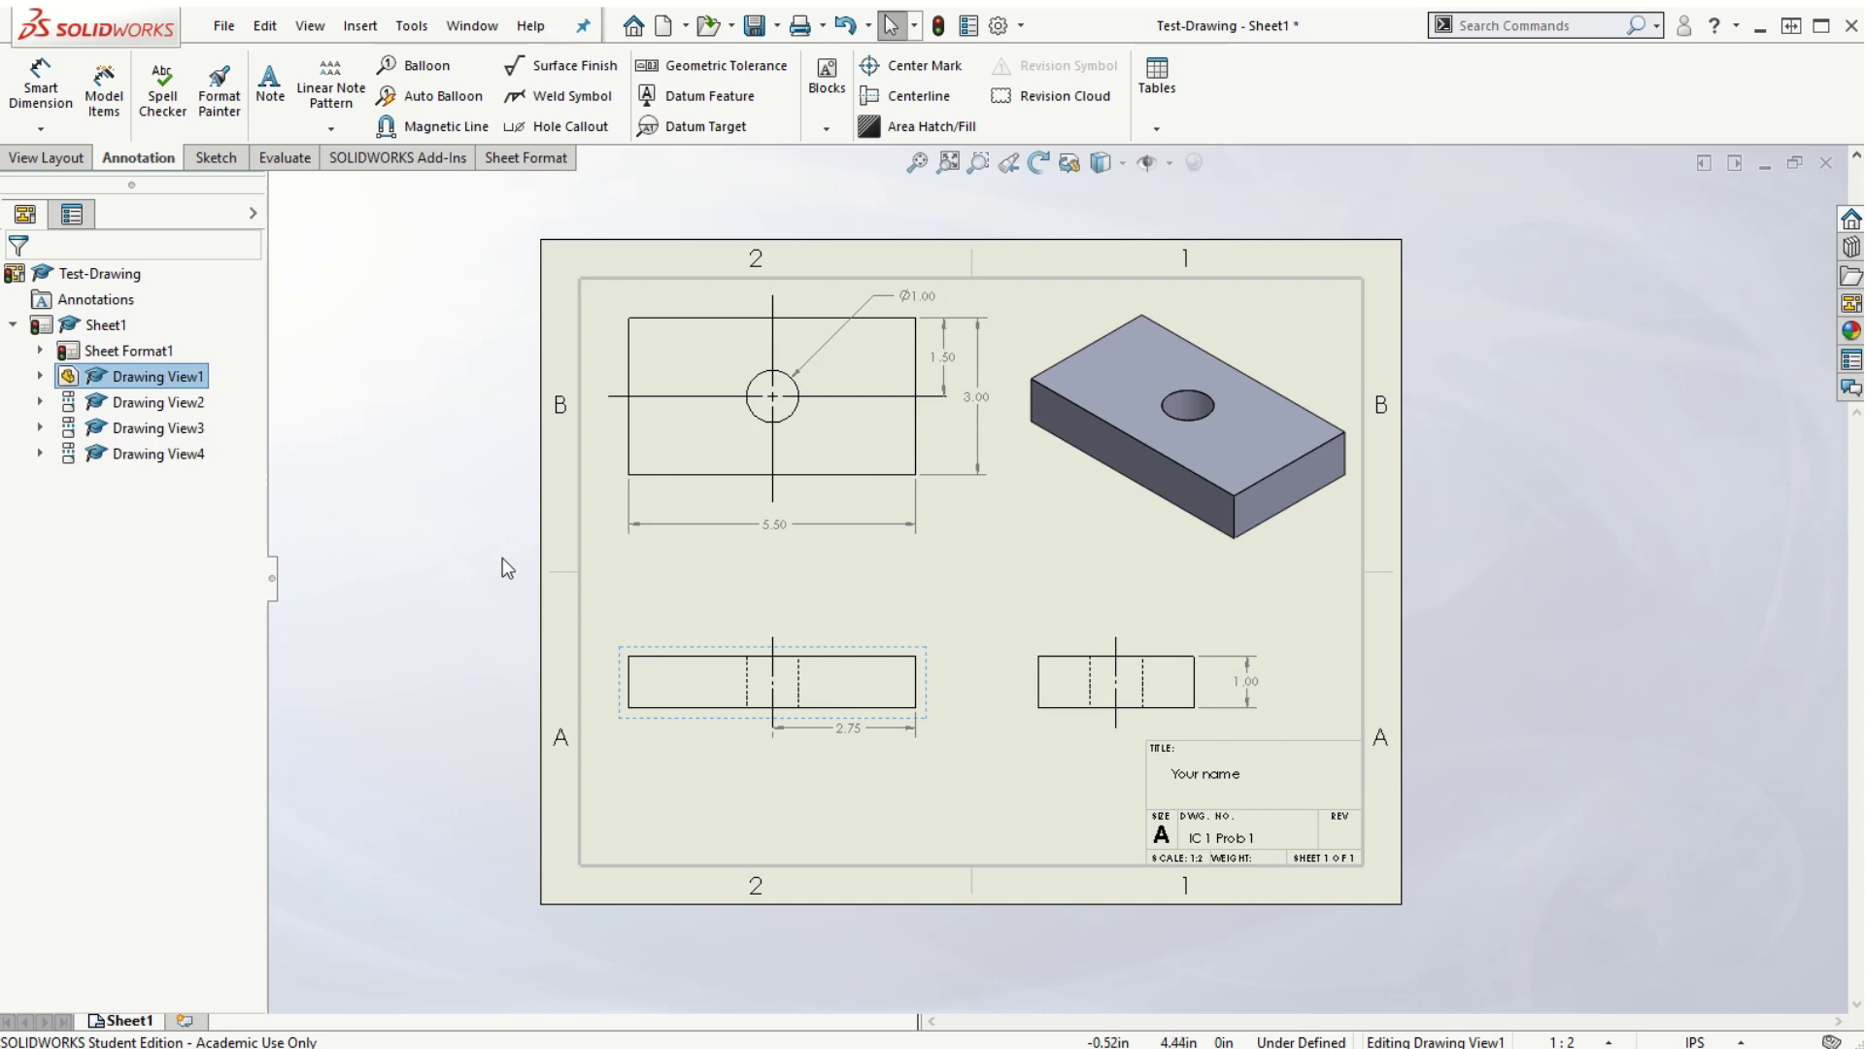
Switch to the Test-Drawing part and create a new drawing with the standard A (ANSI) Landscape sheet format
click(476, 27)
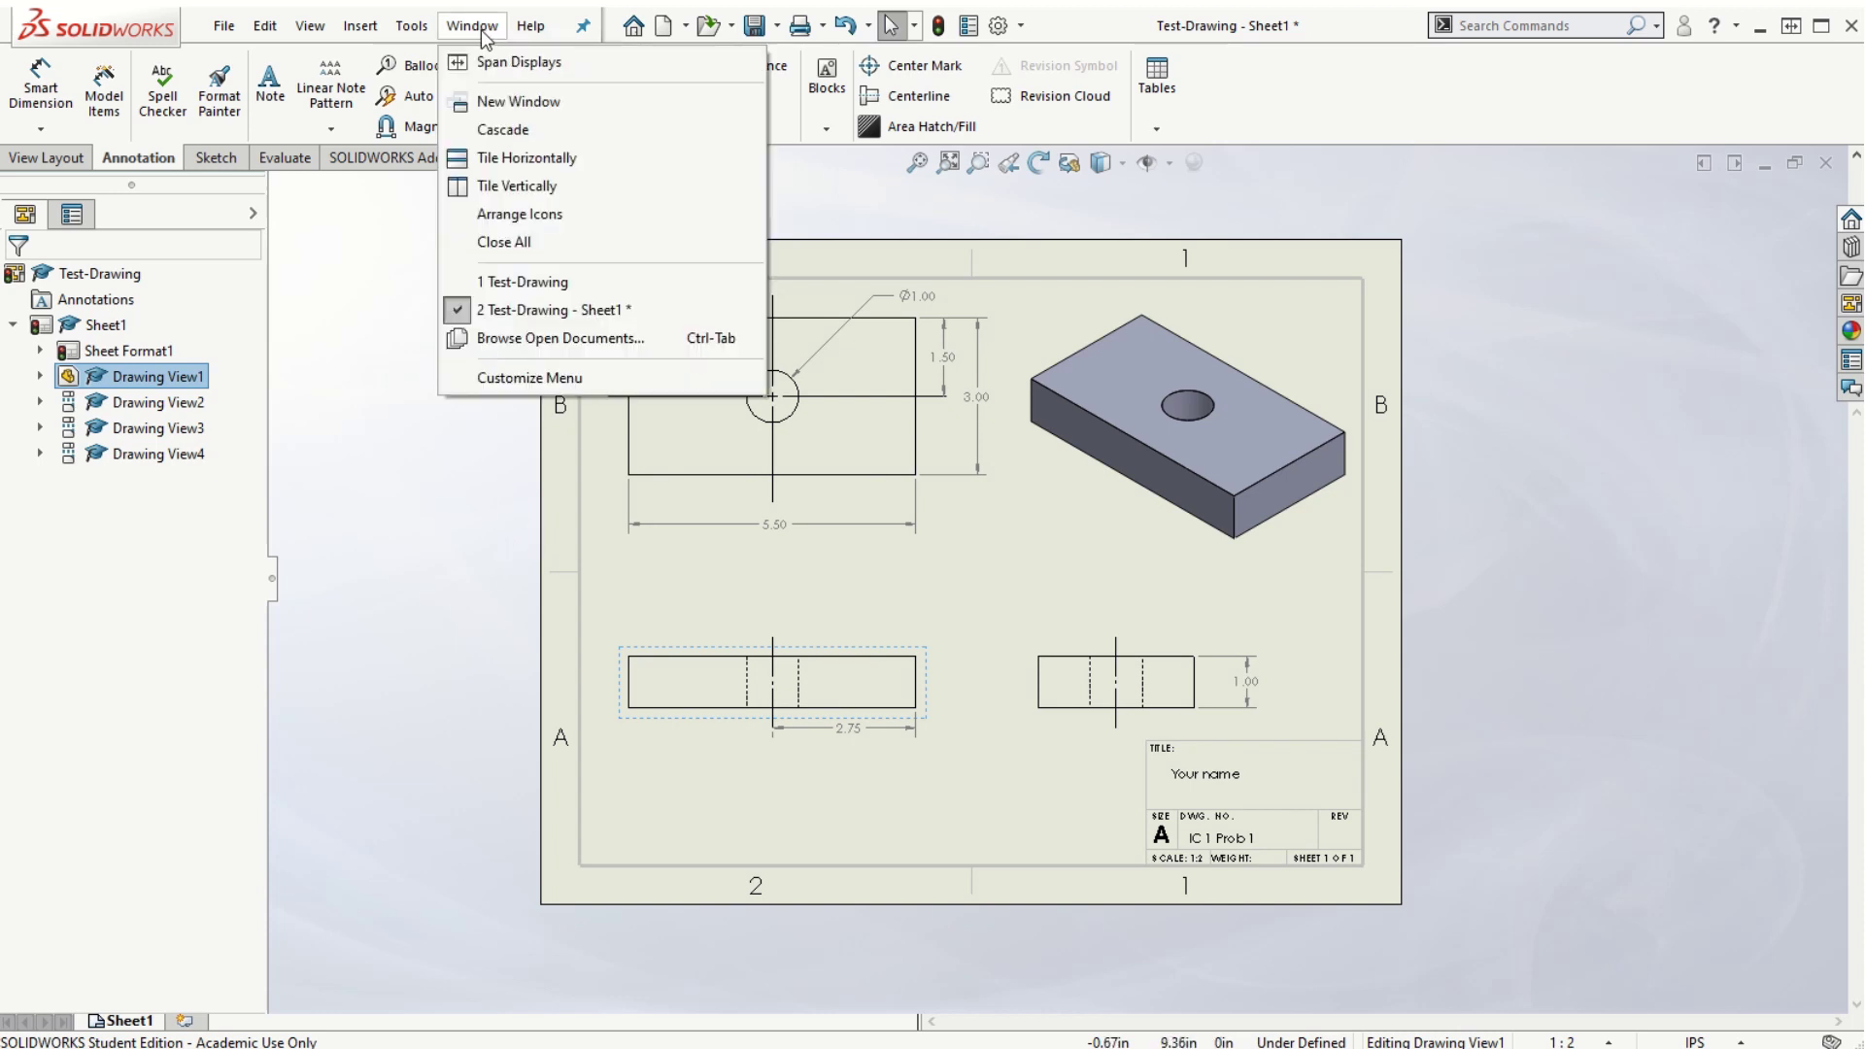
click(537, 283)
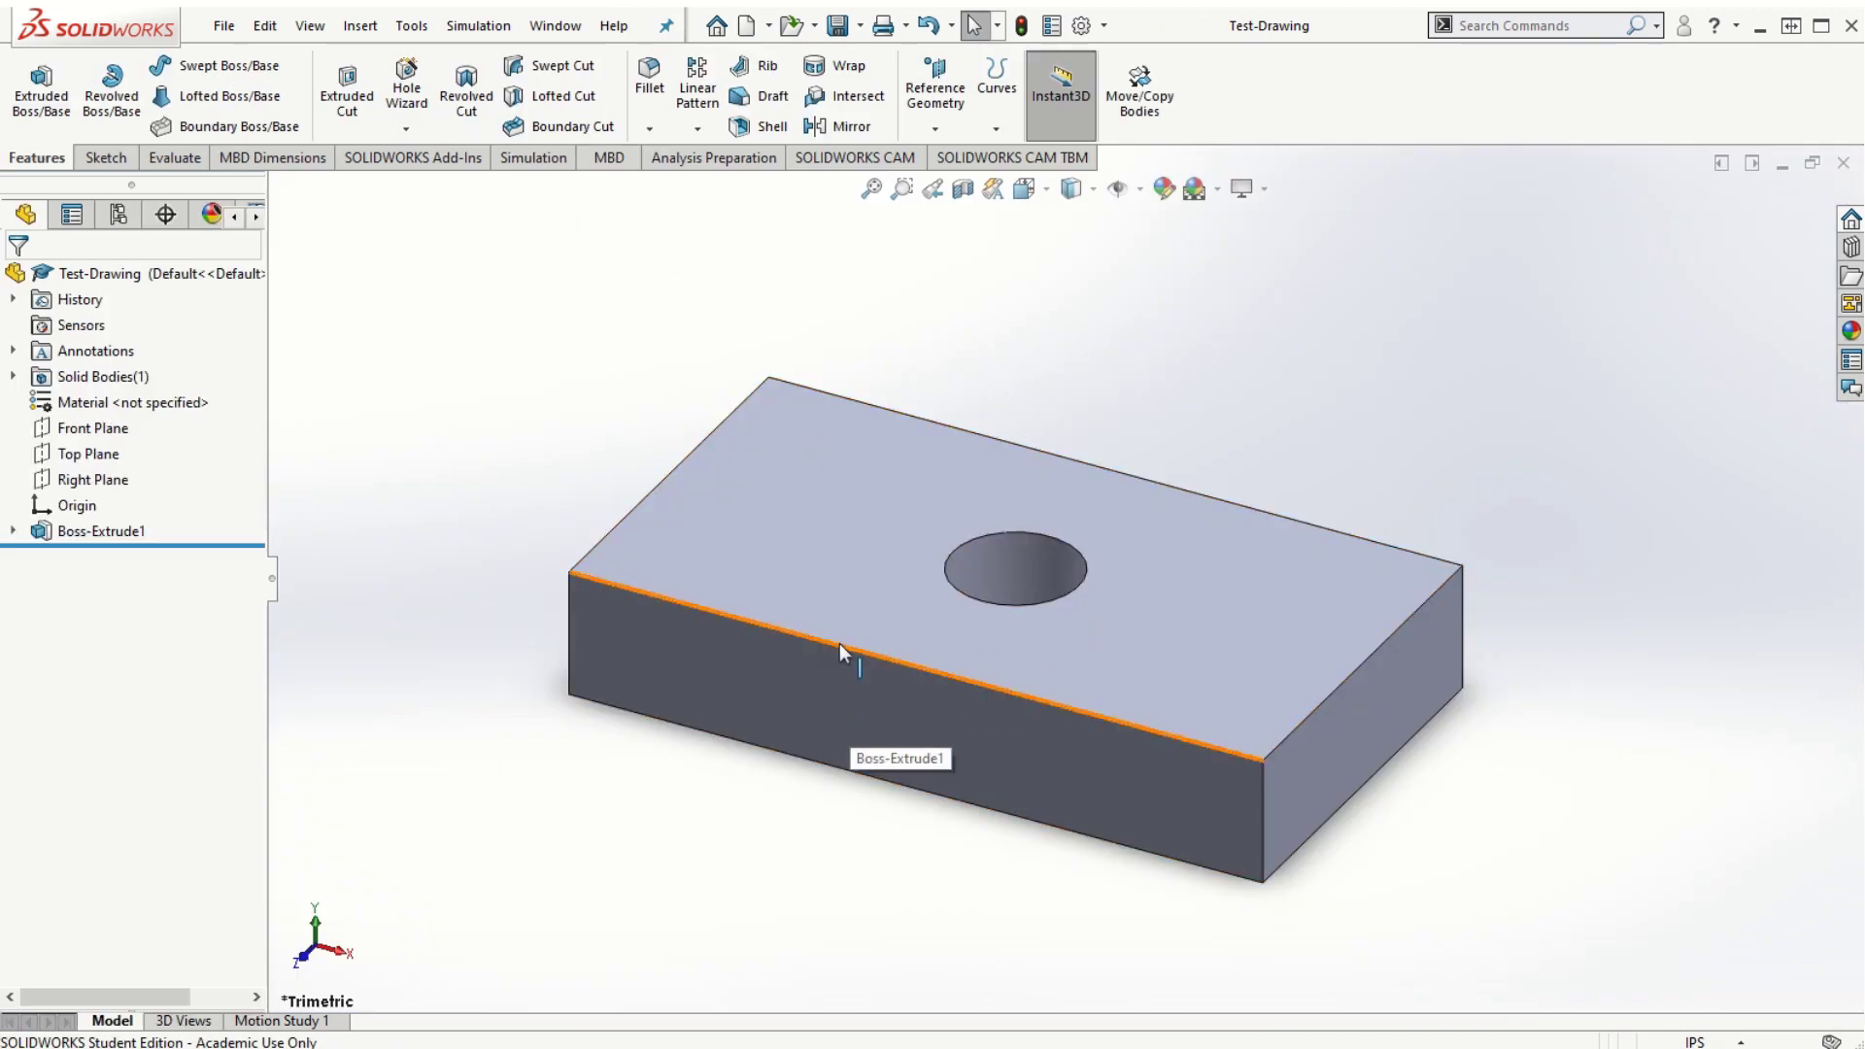
click(225, 27)
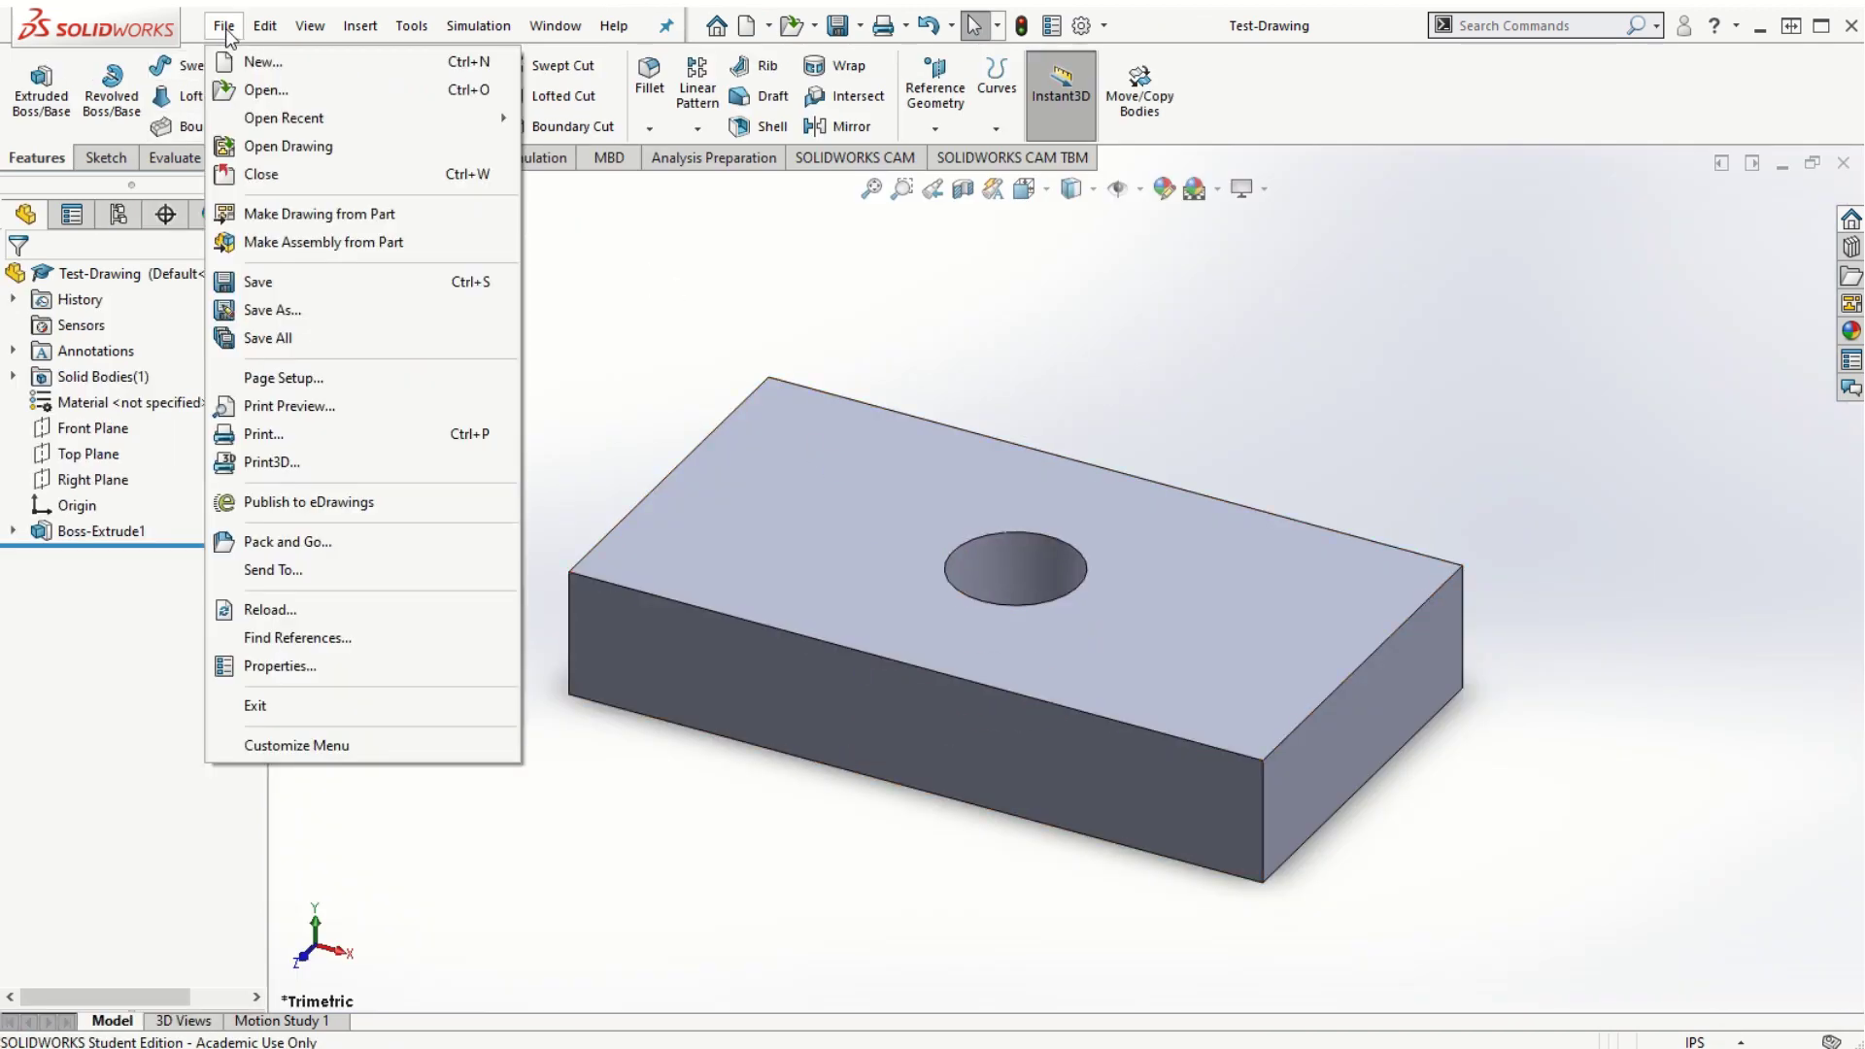
click(262, 61)
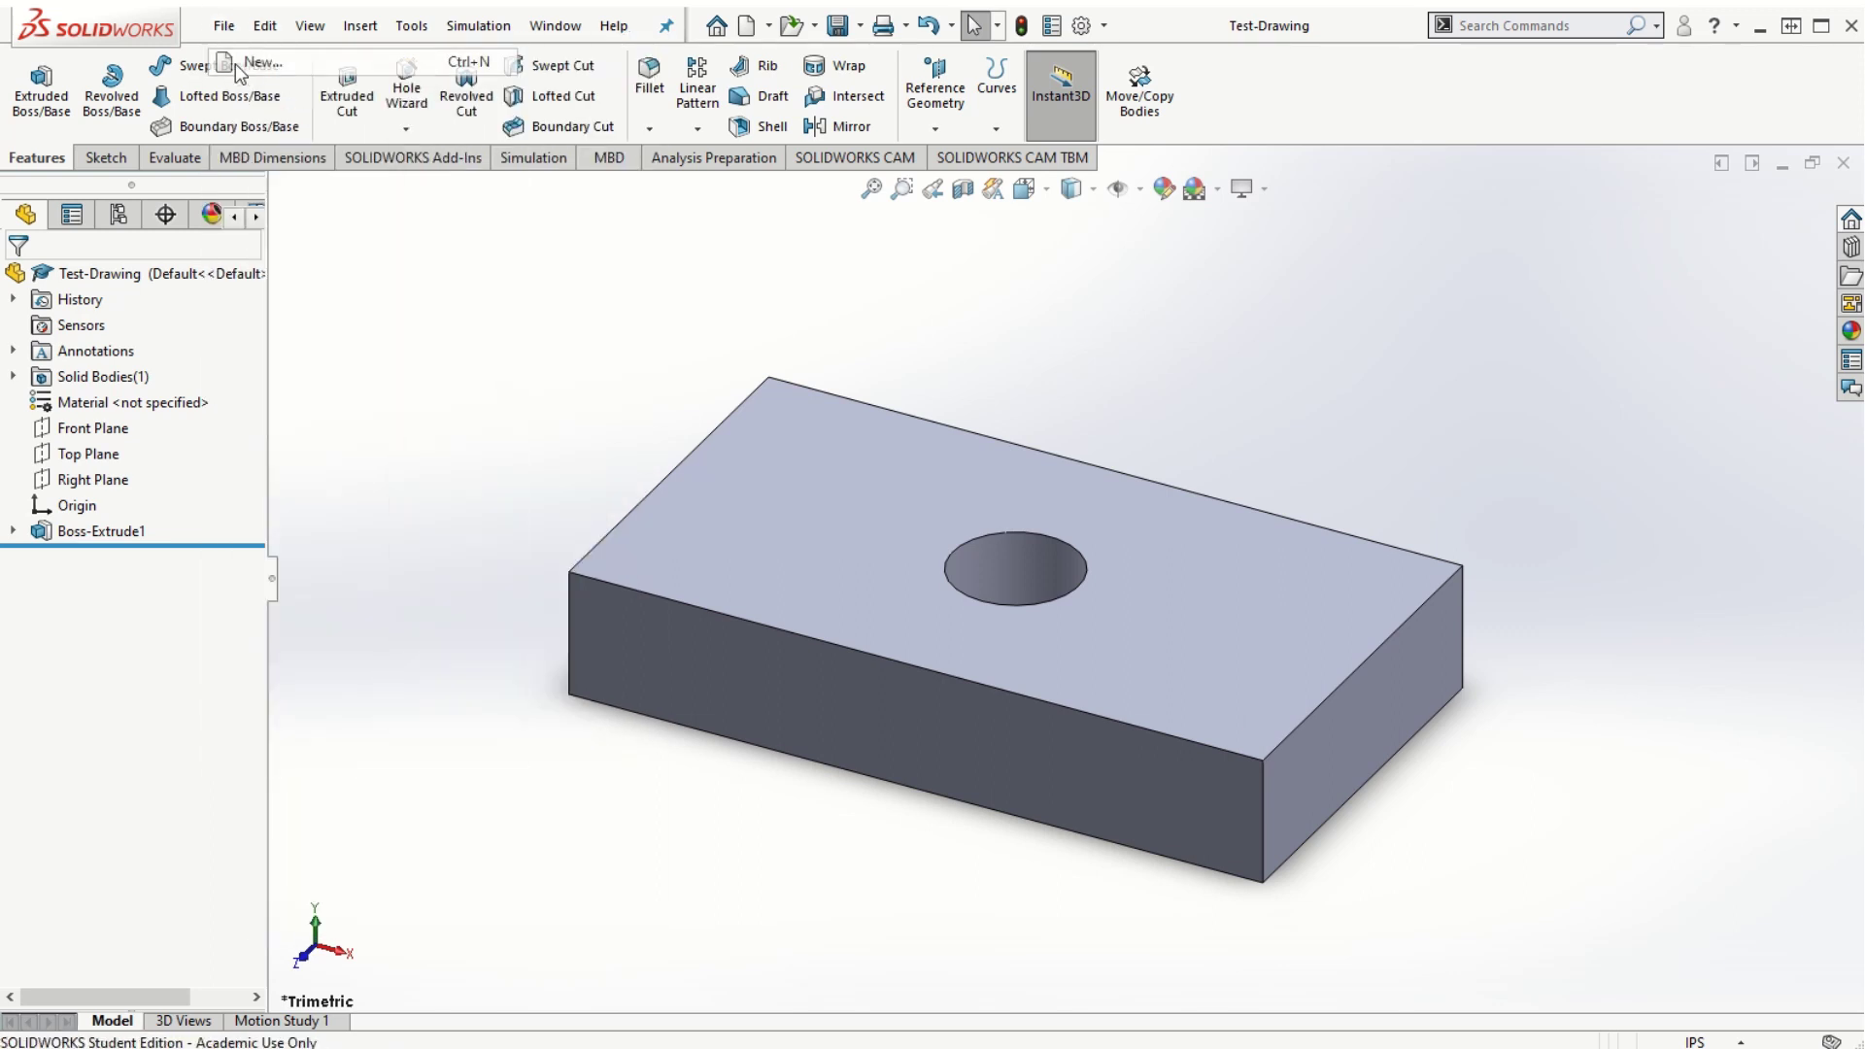
click(1087, 295)
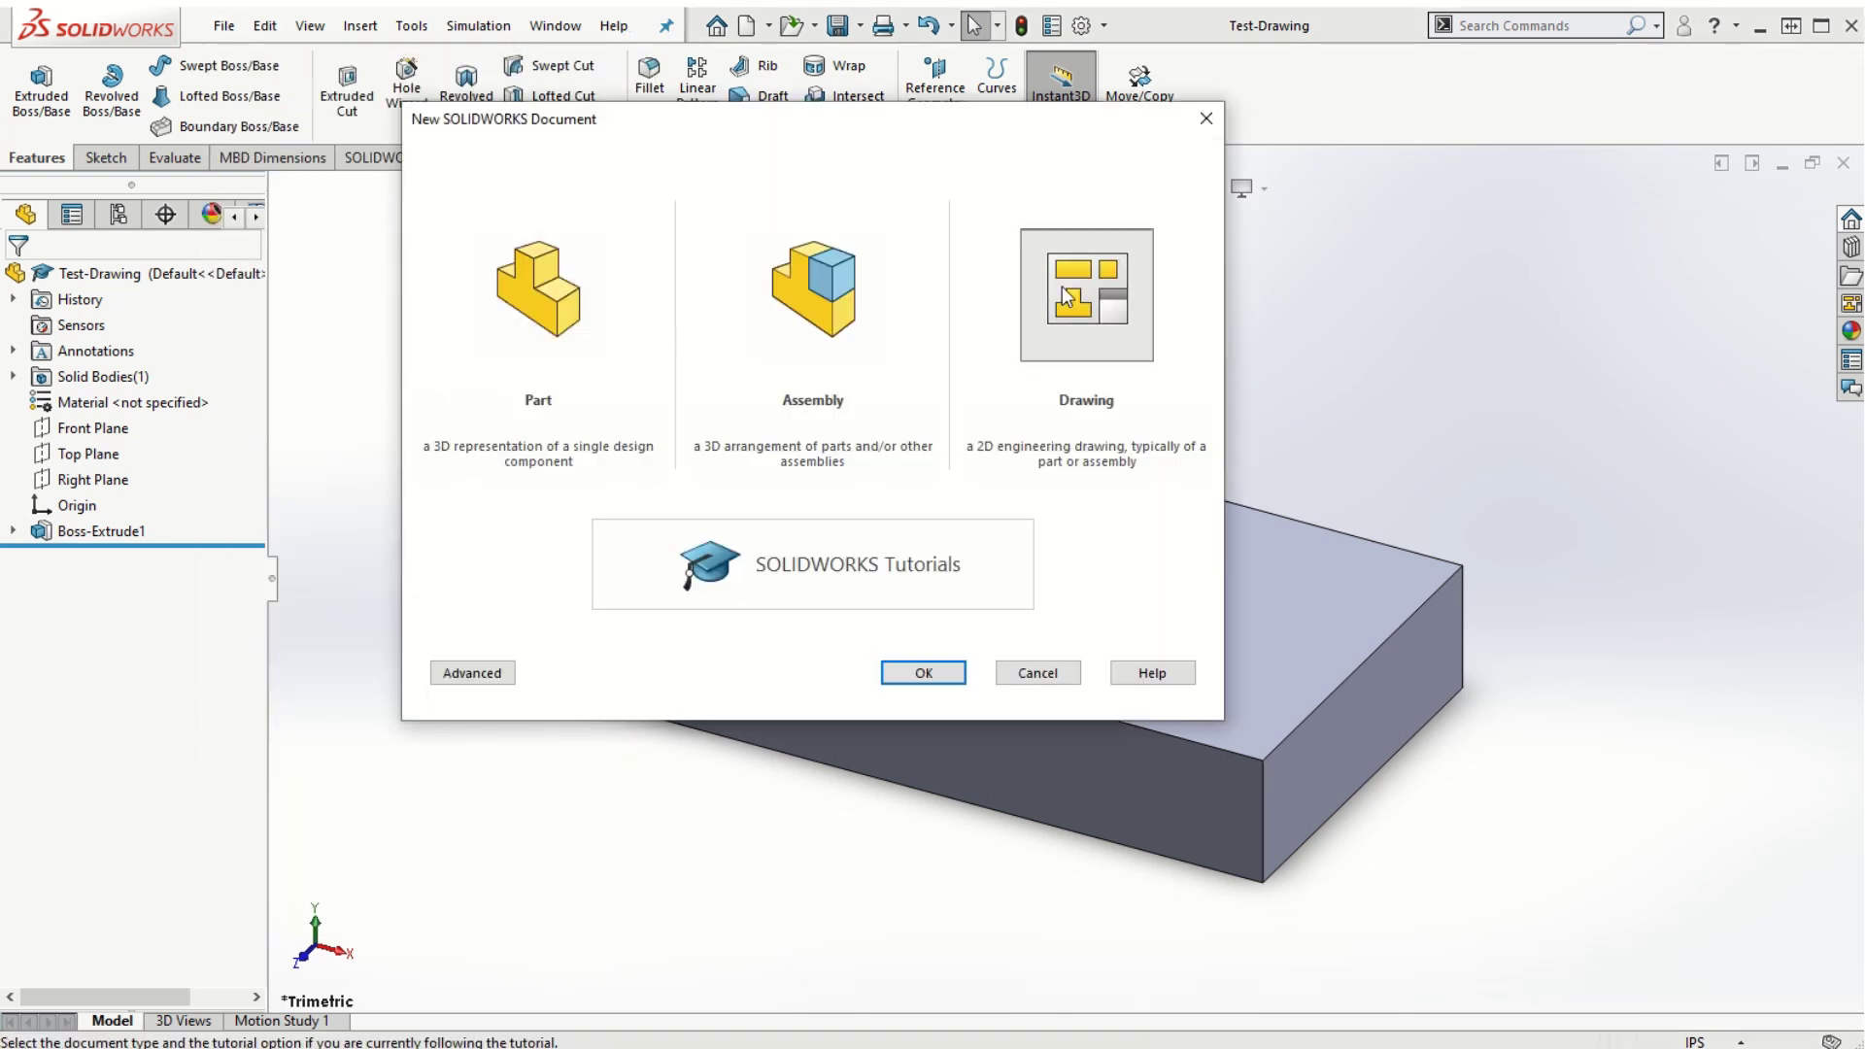
click(922, 674)
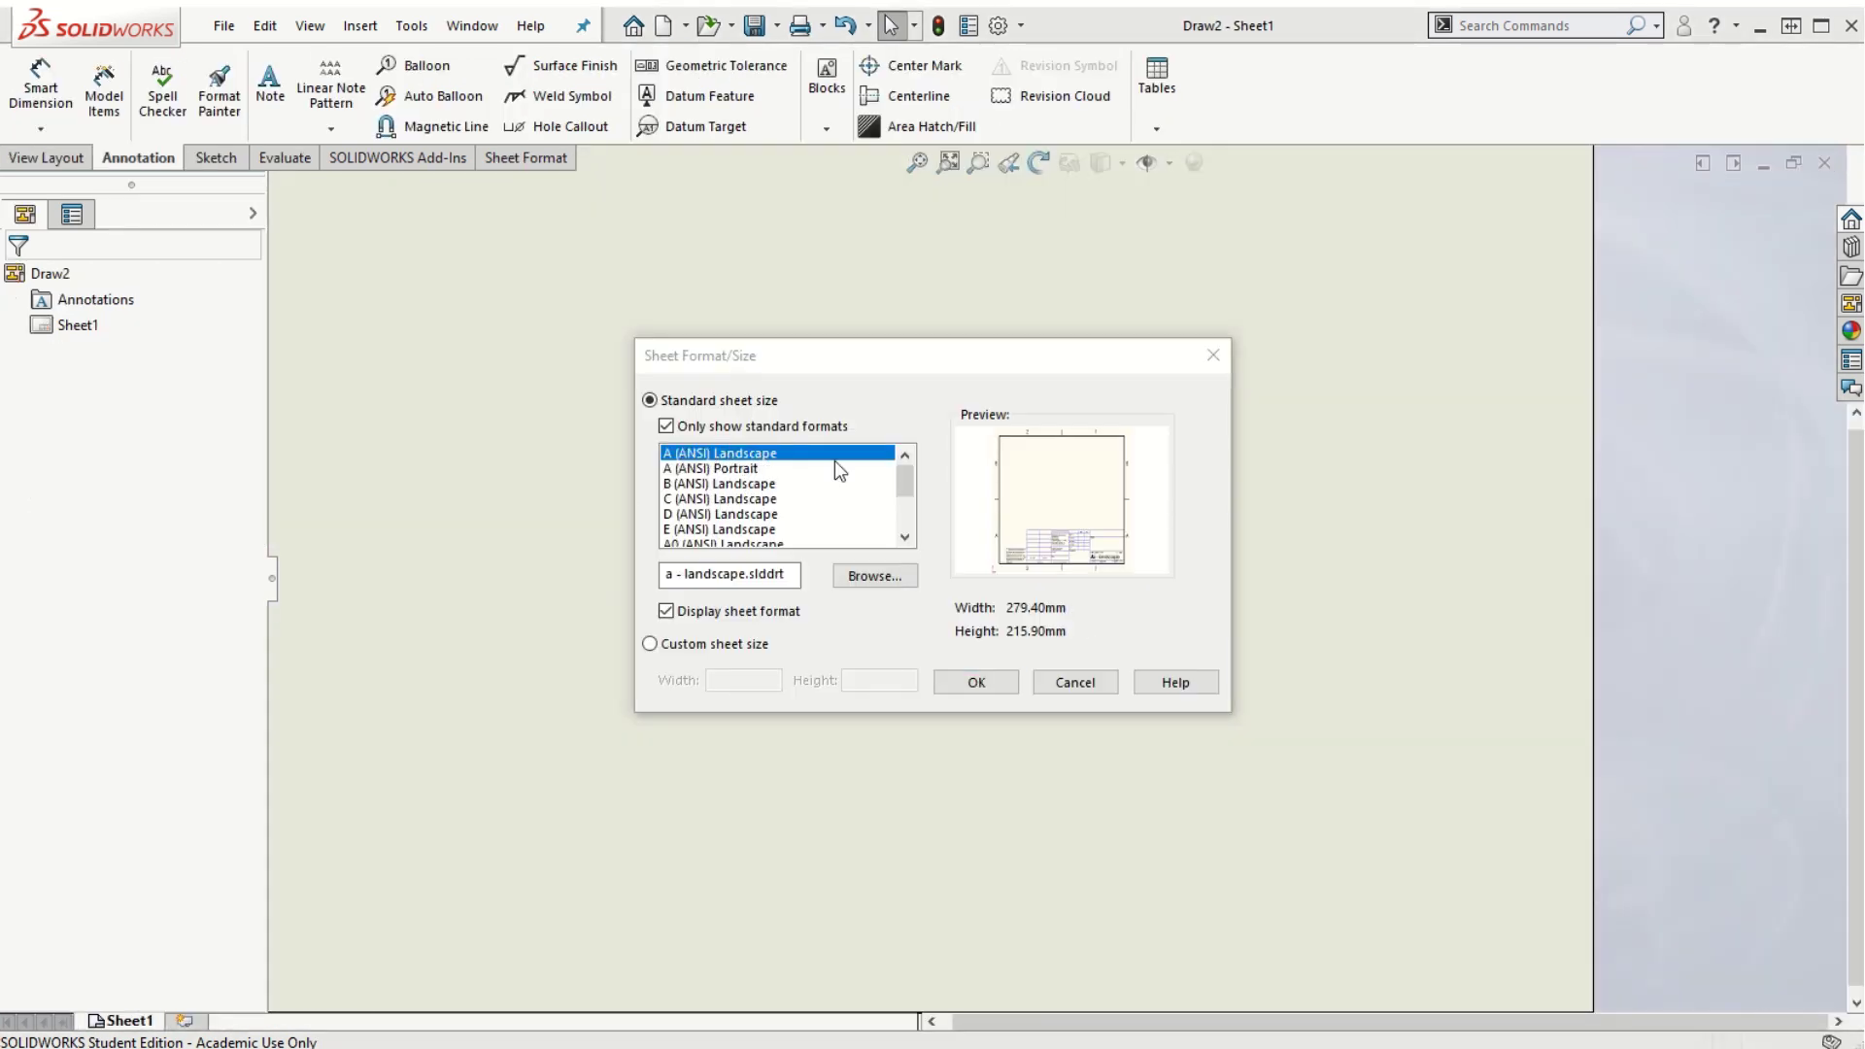
click(978, 684)
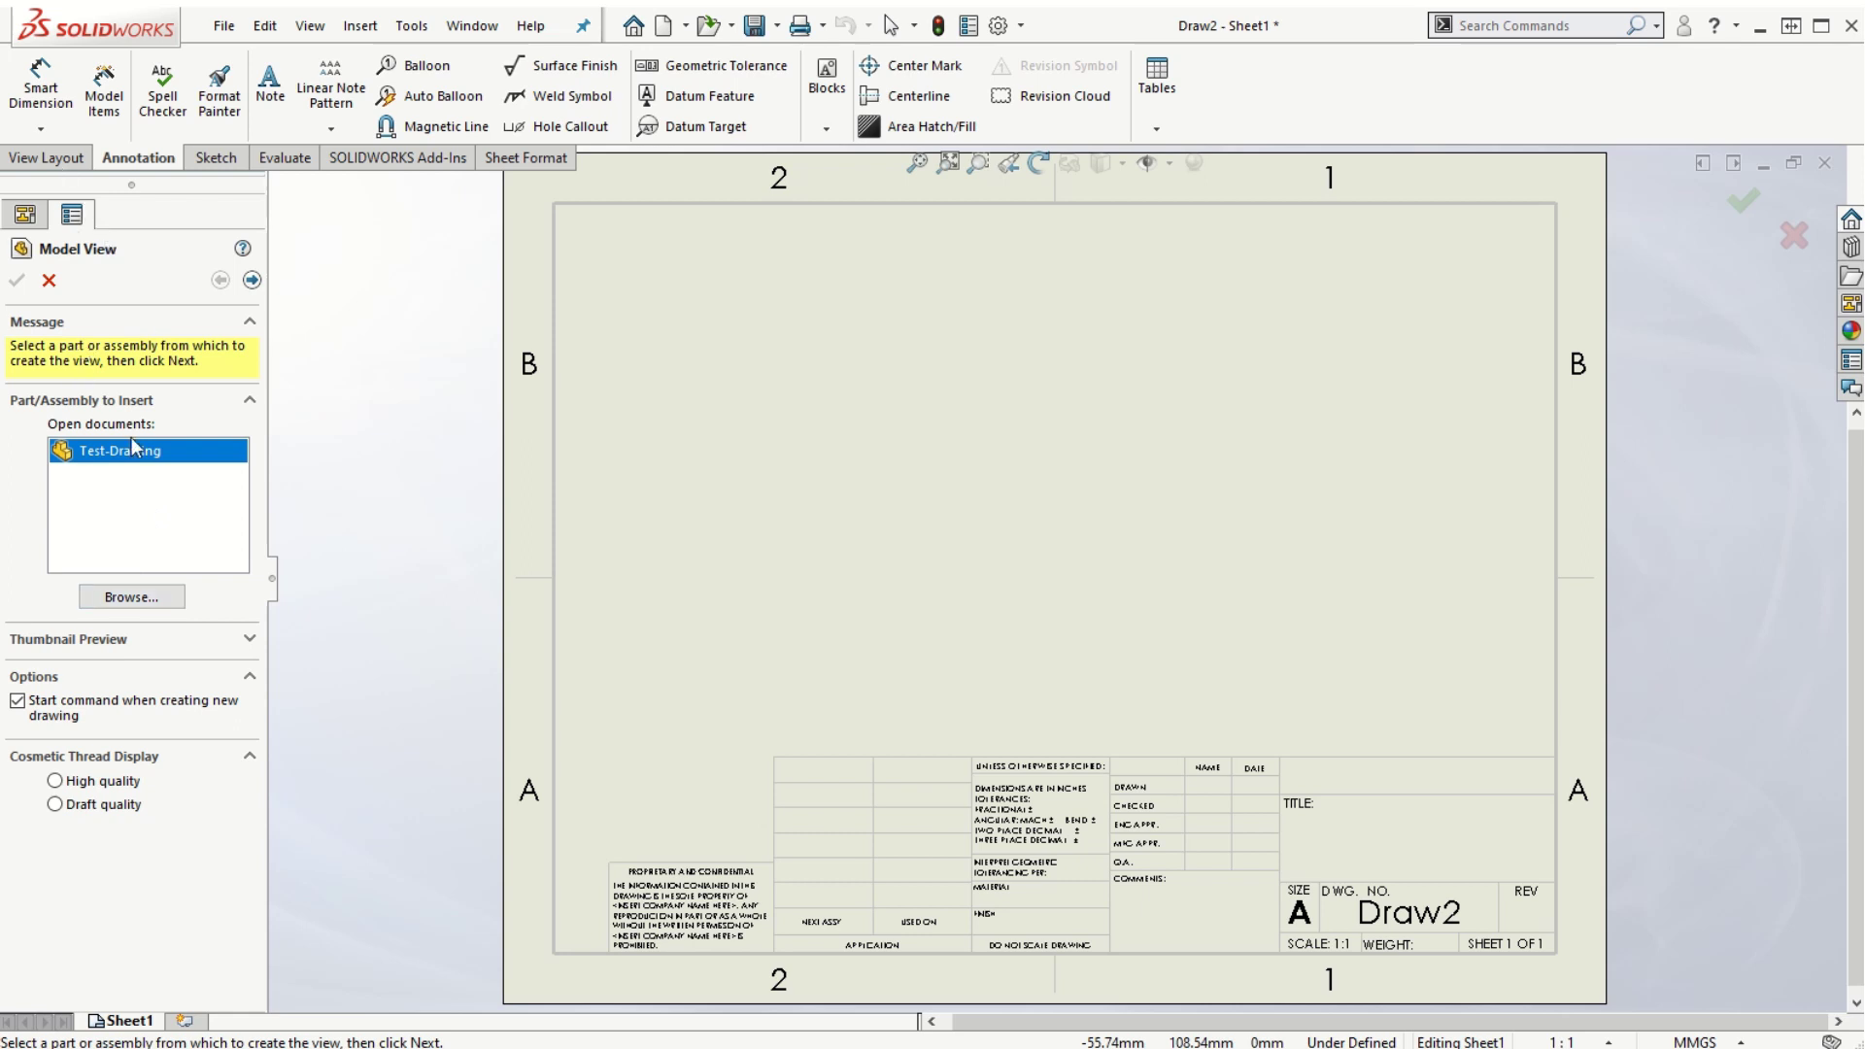
Try to insert the Standard 3 View of the listed open Test-Drawing document on the new sheet
click(54, 165)
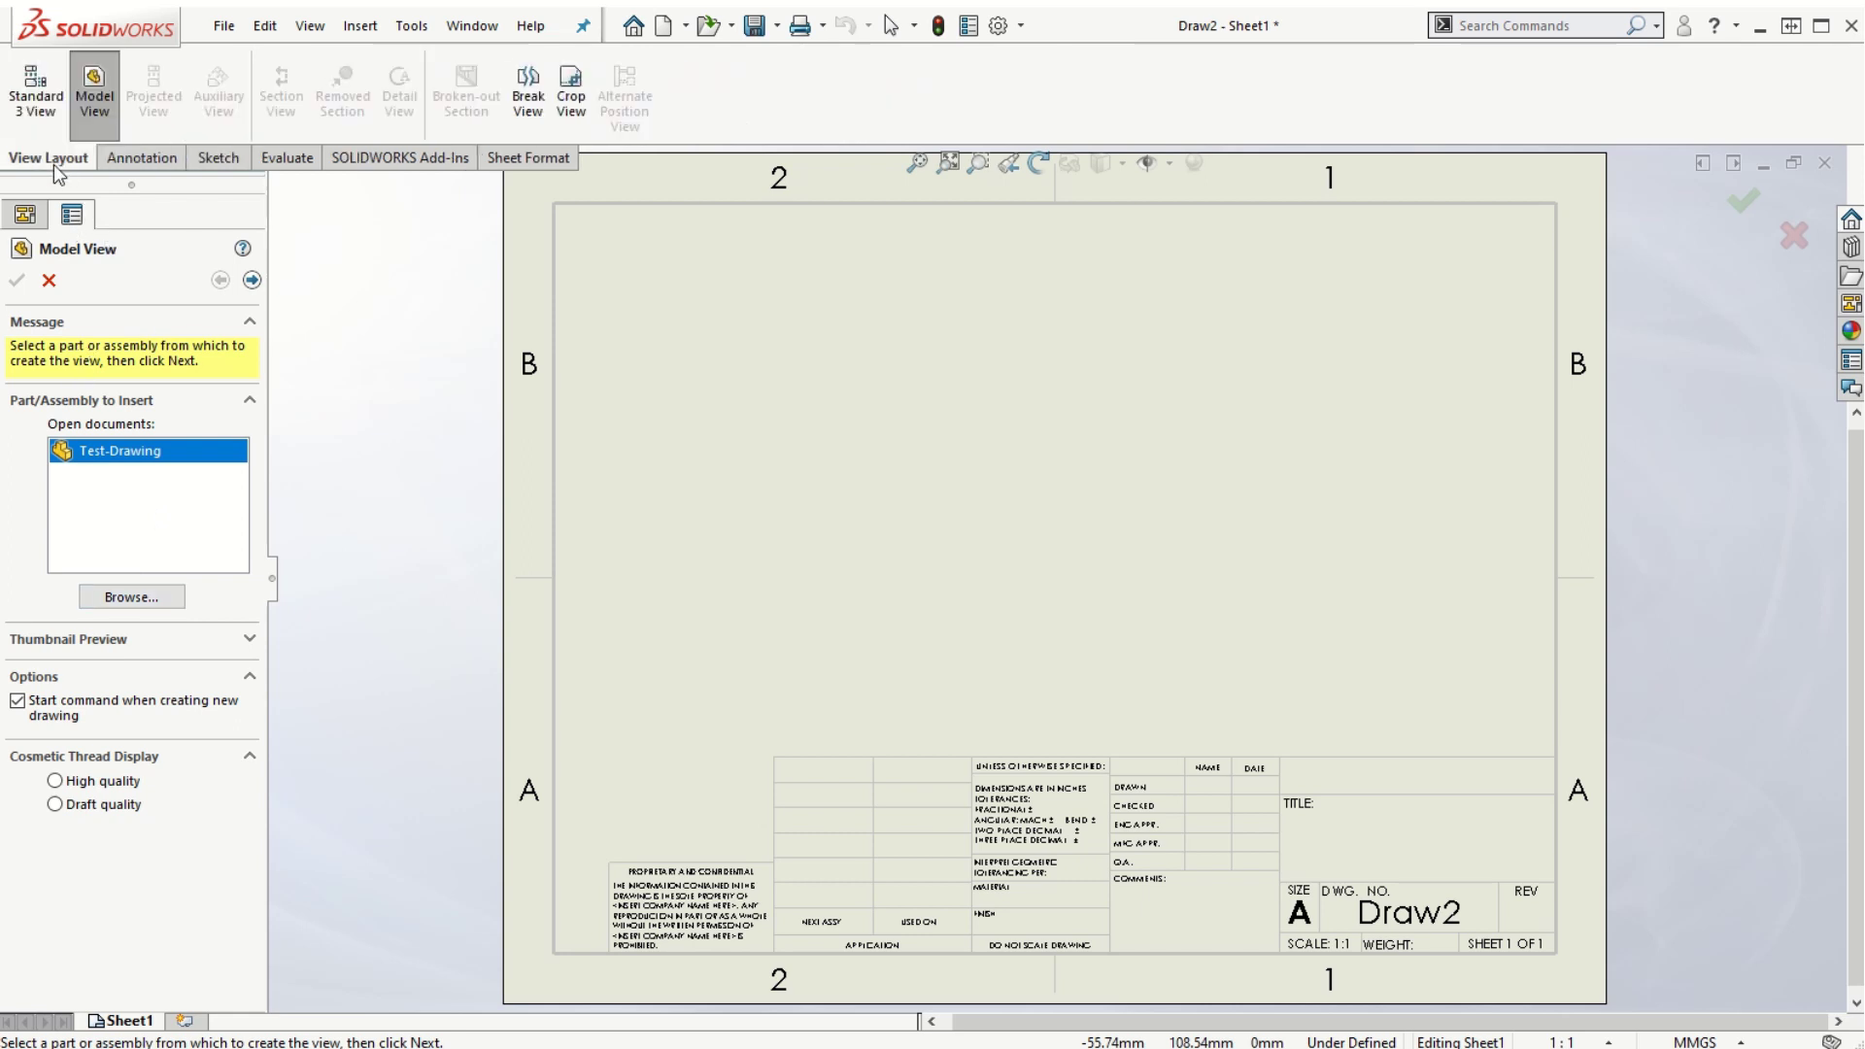
click(37, 96)
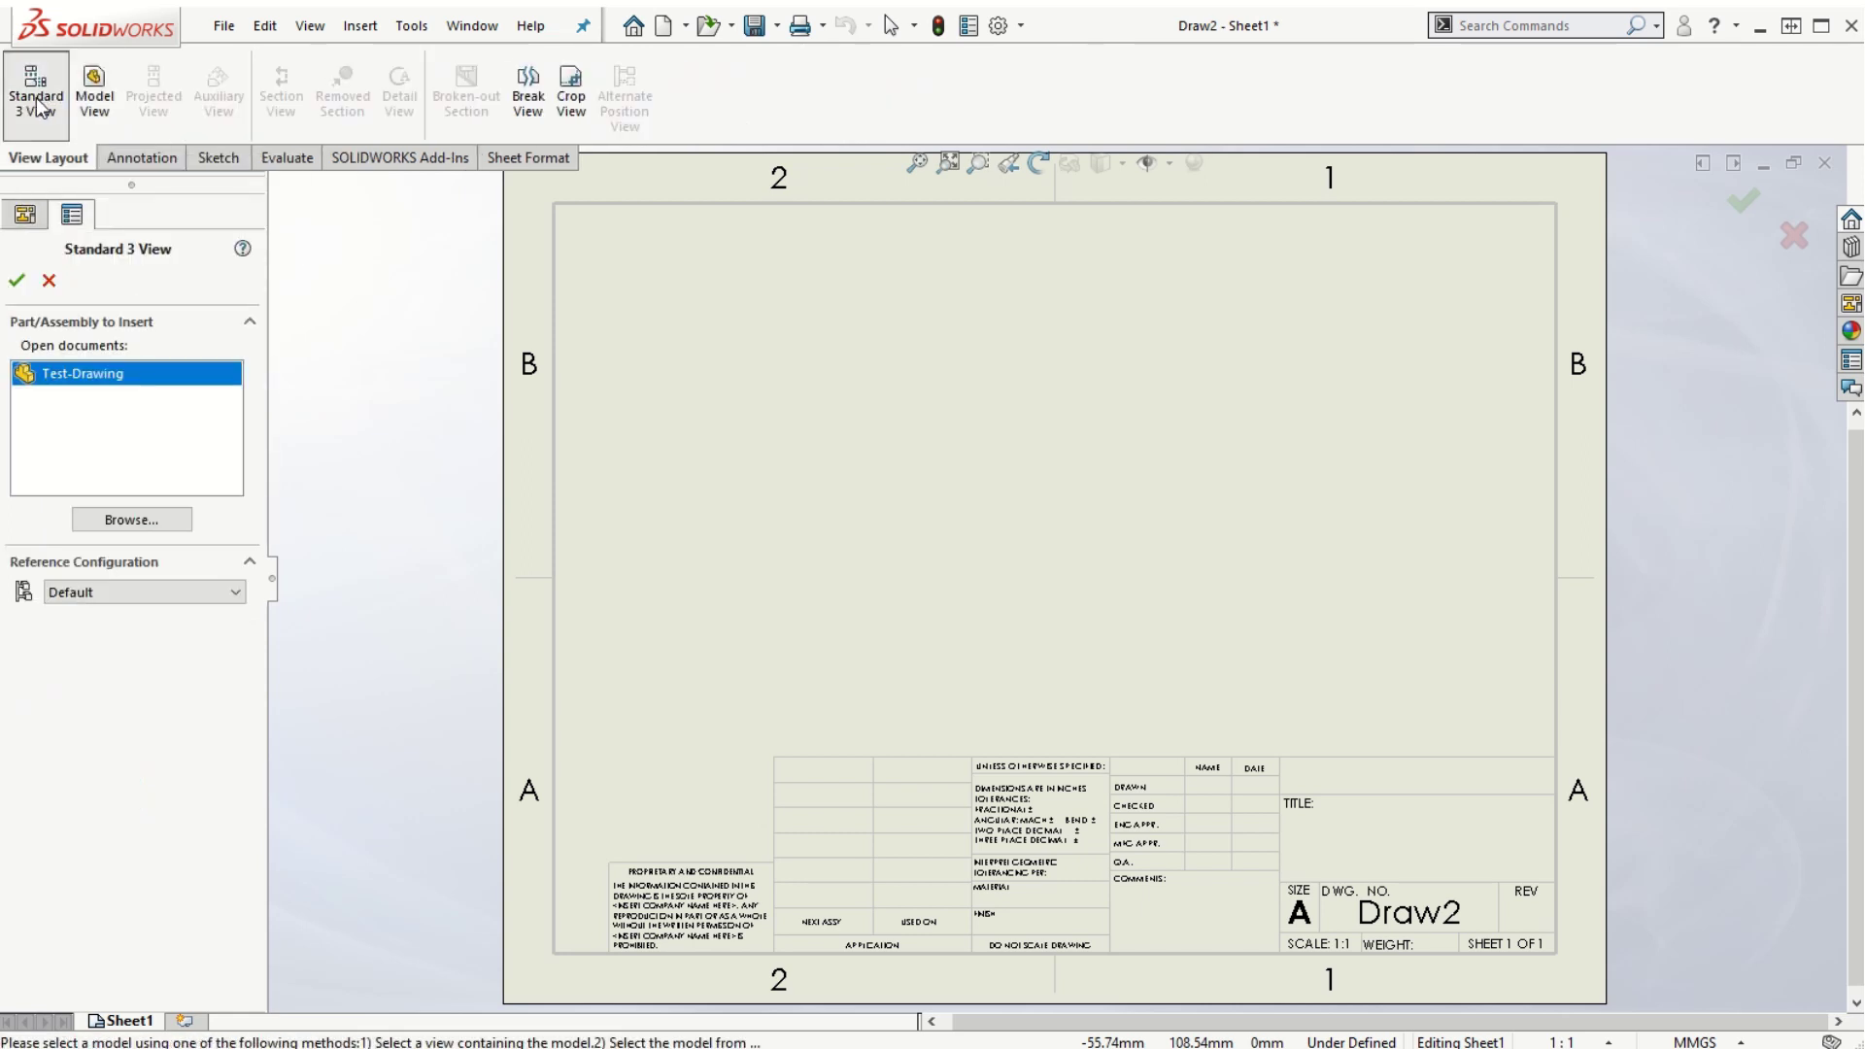
click(849, 562)
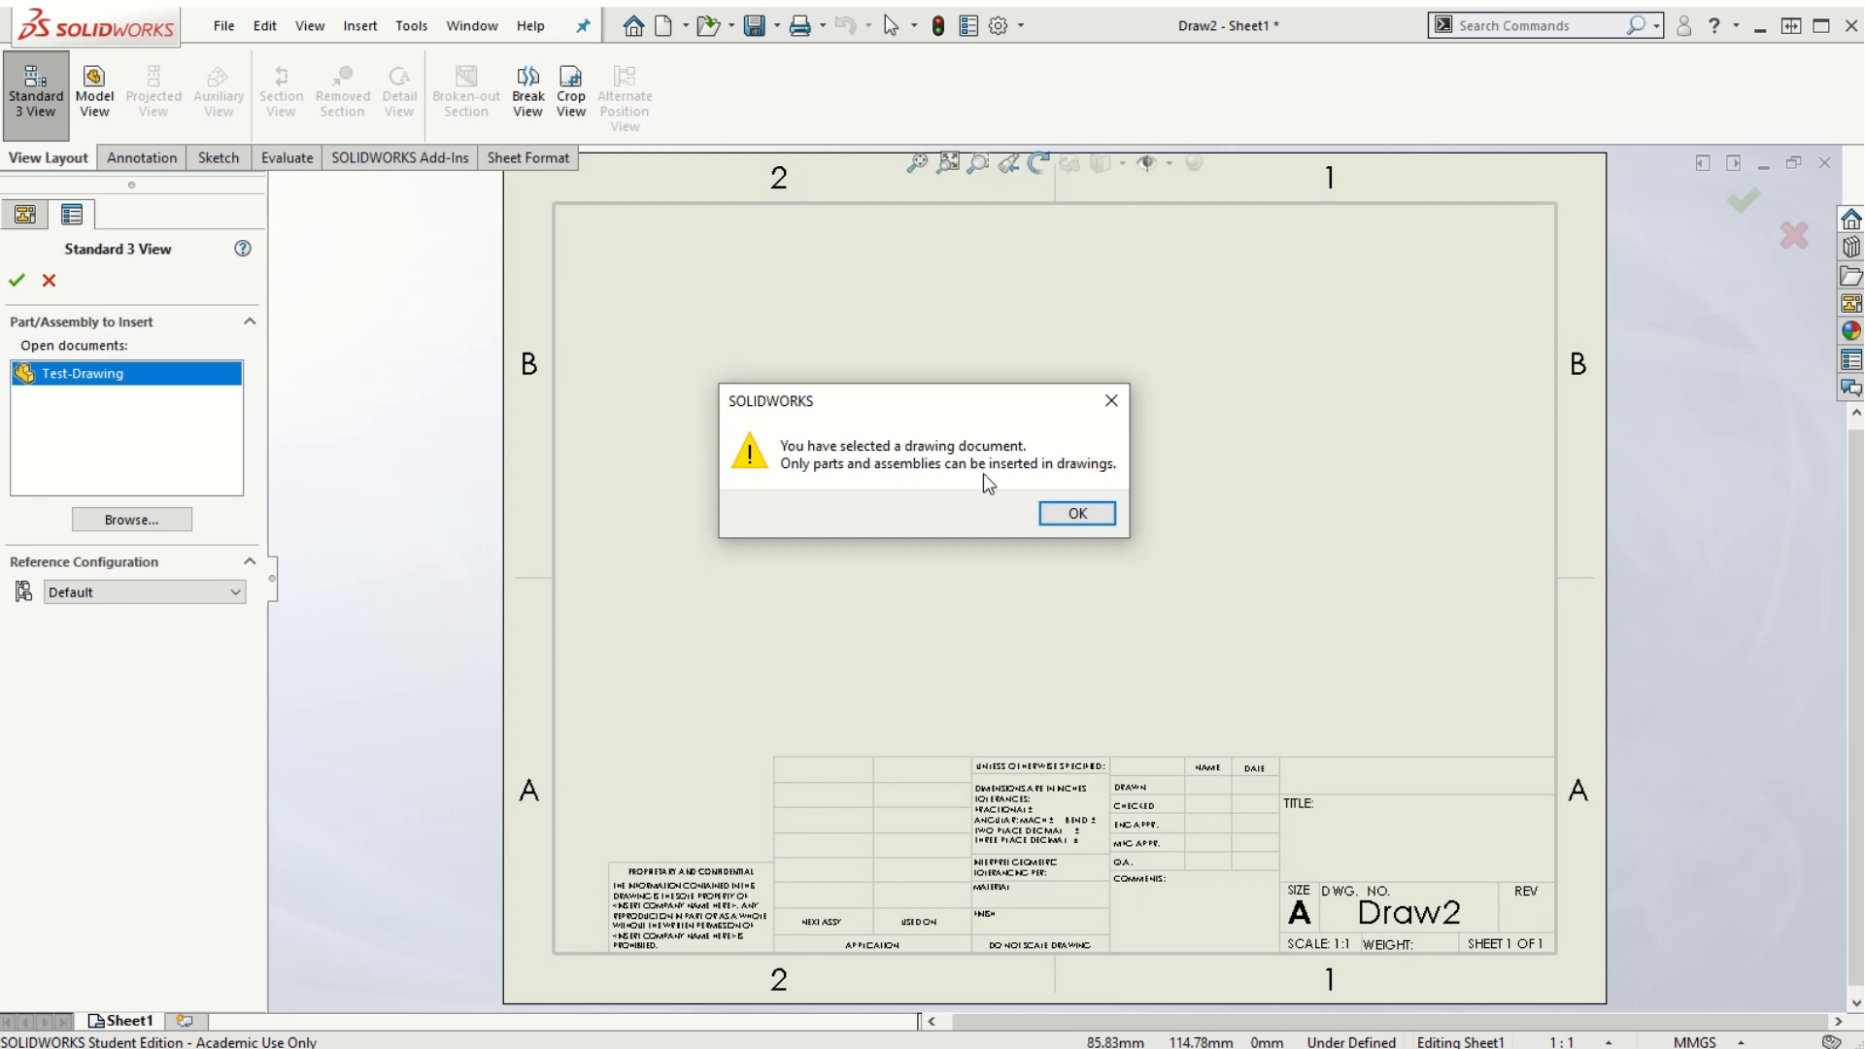
click(1076, 513)
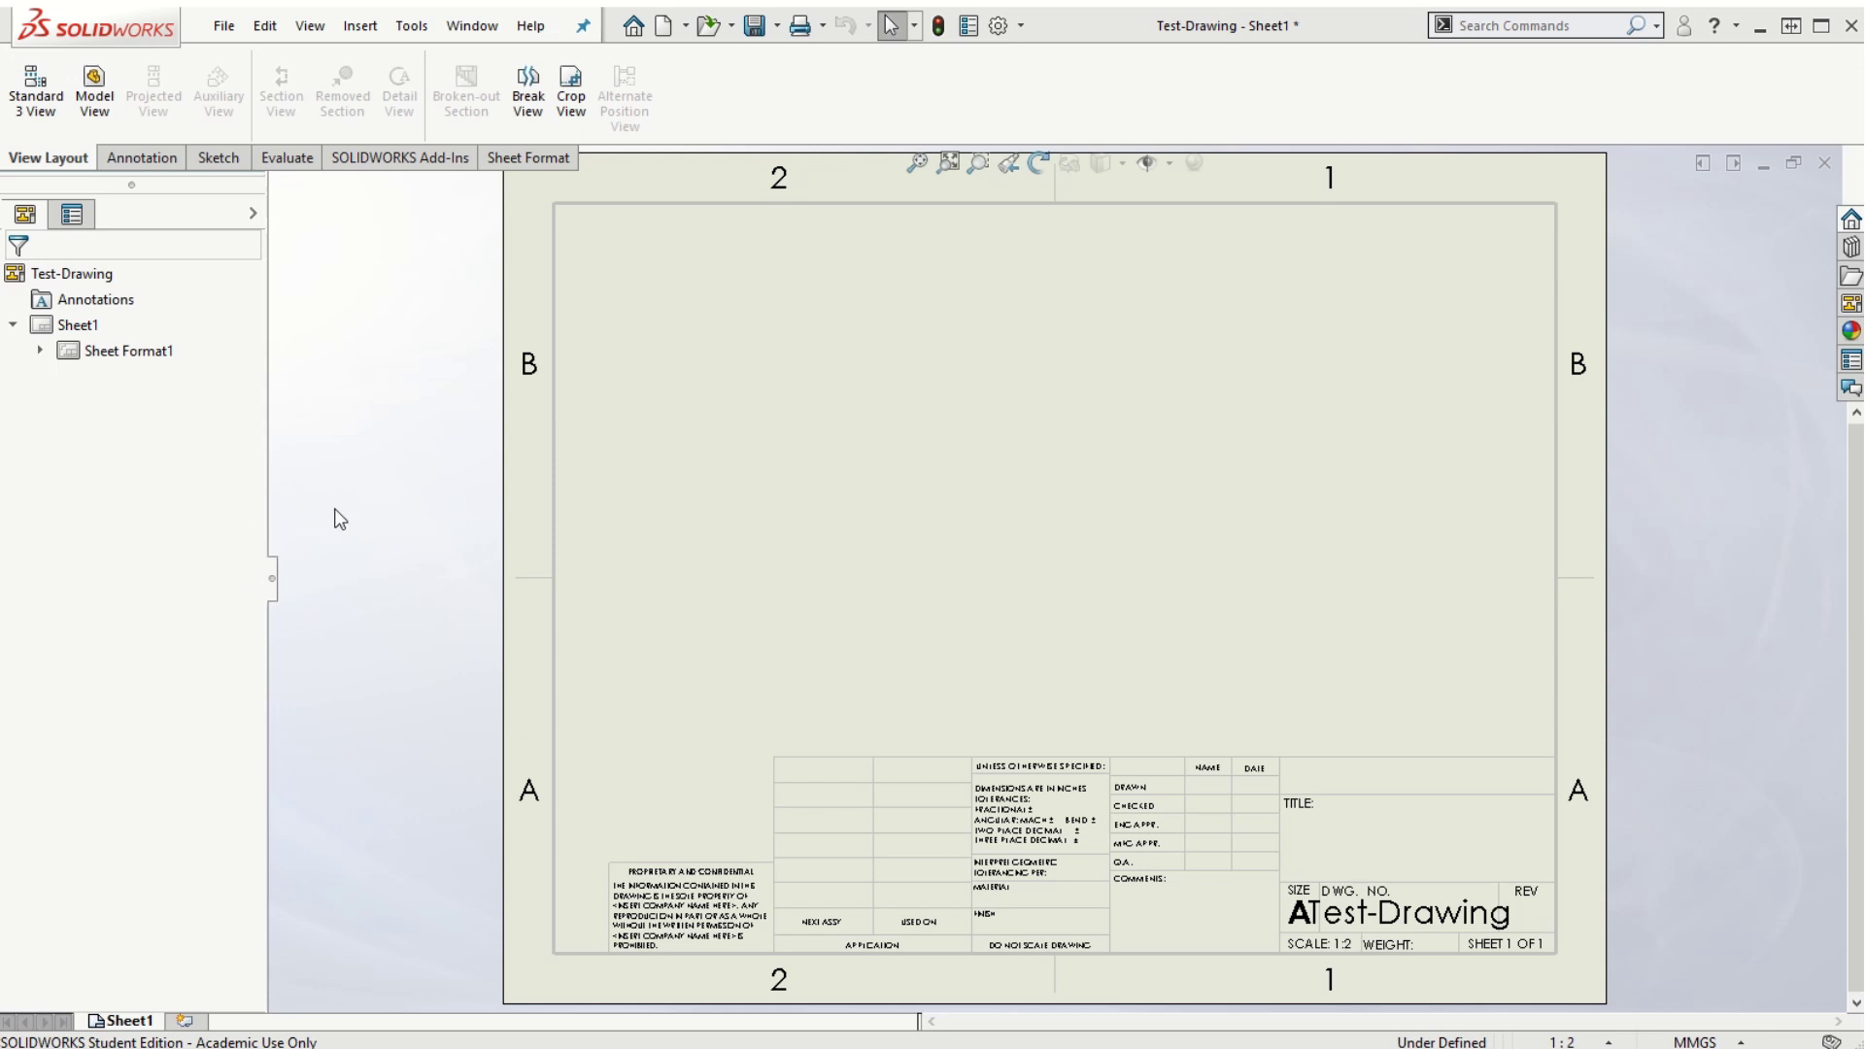
Insert the Standard 3 View from the Test-Drawing part file stored on the Desktop
click(35, 86)
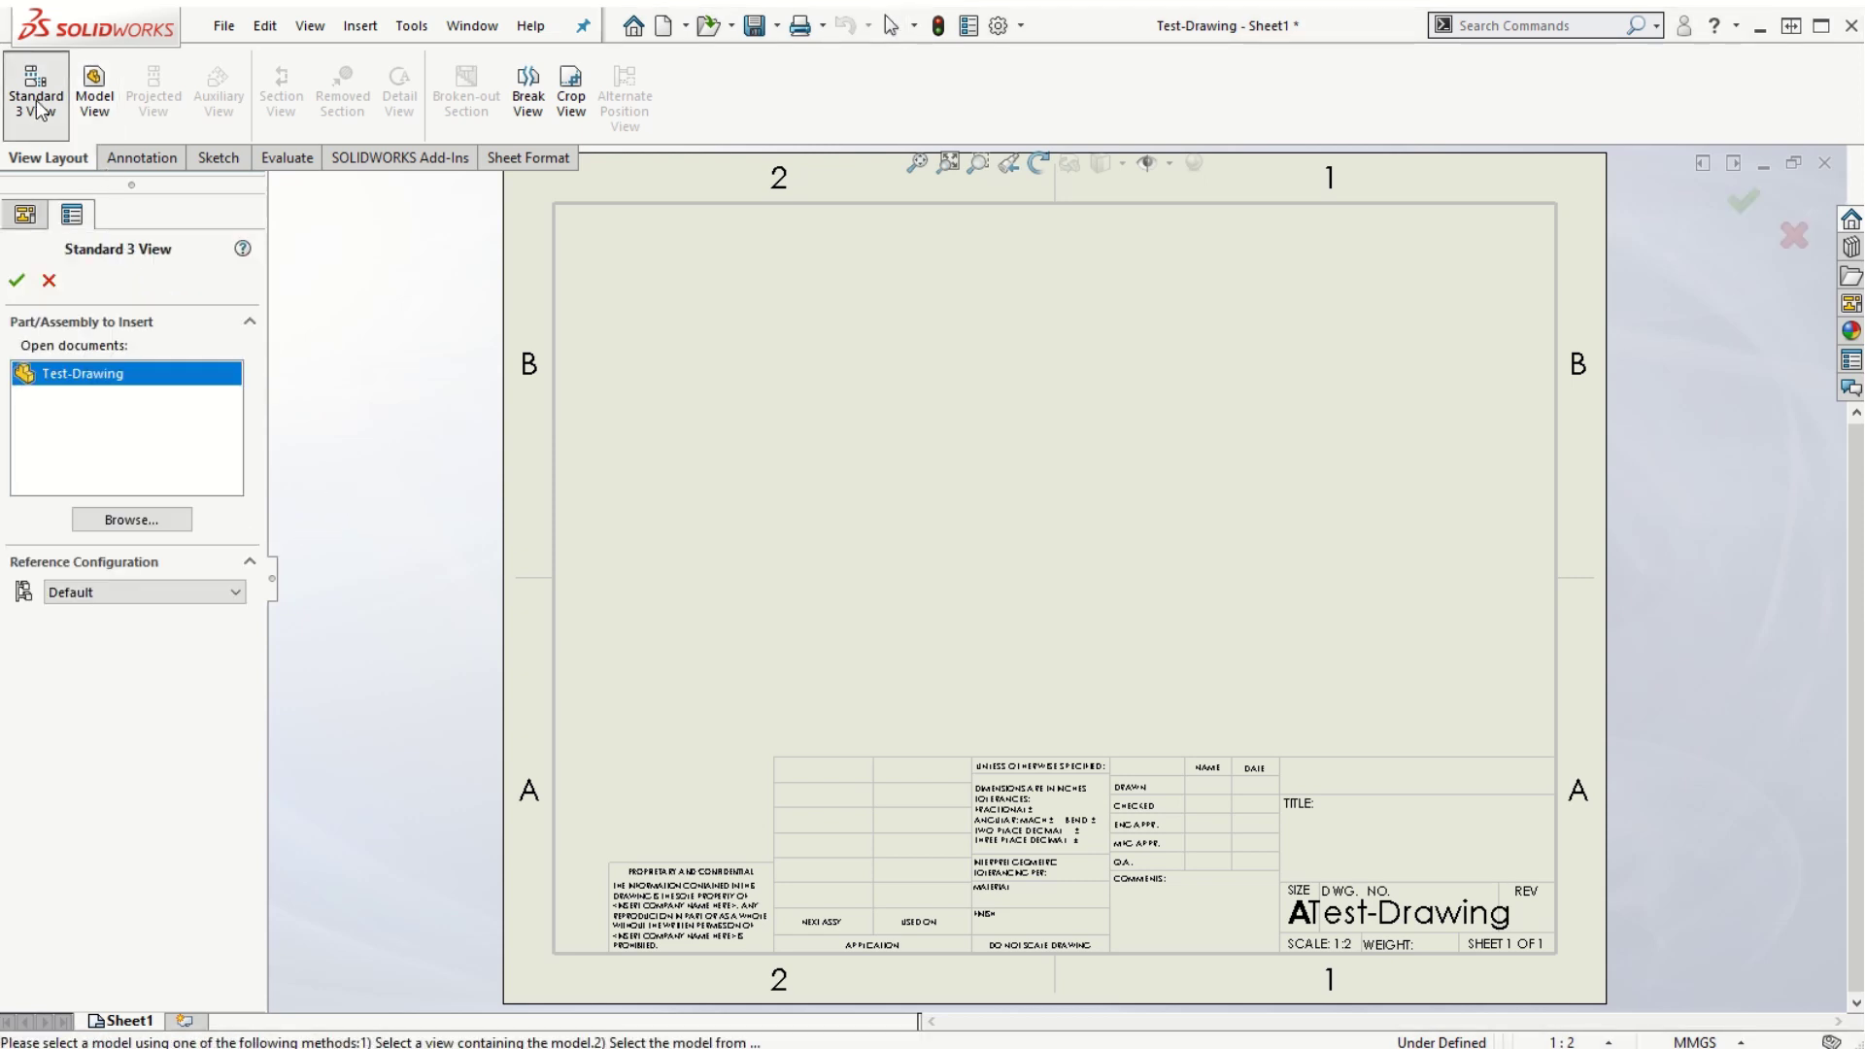
click(126, 521)
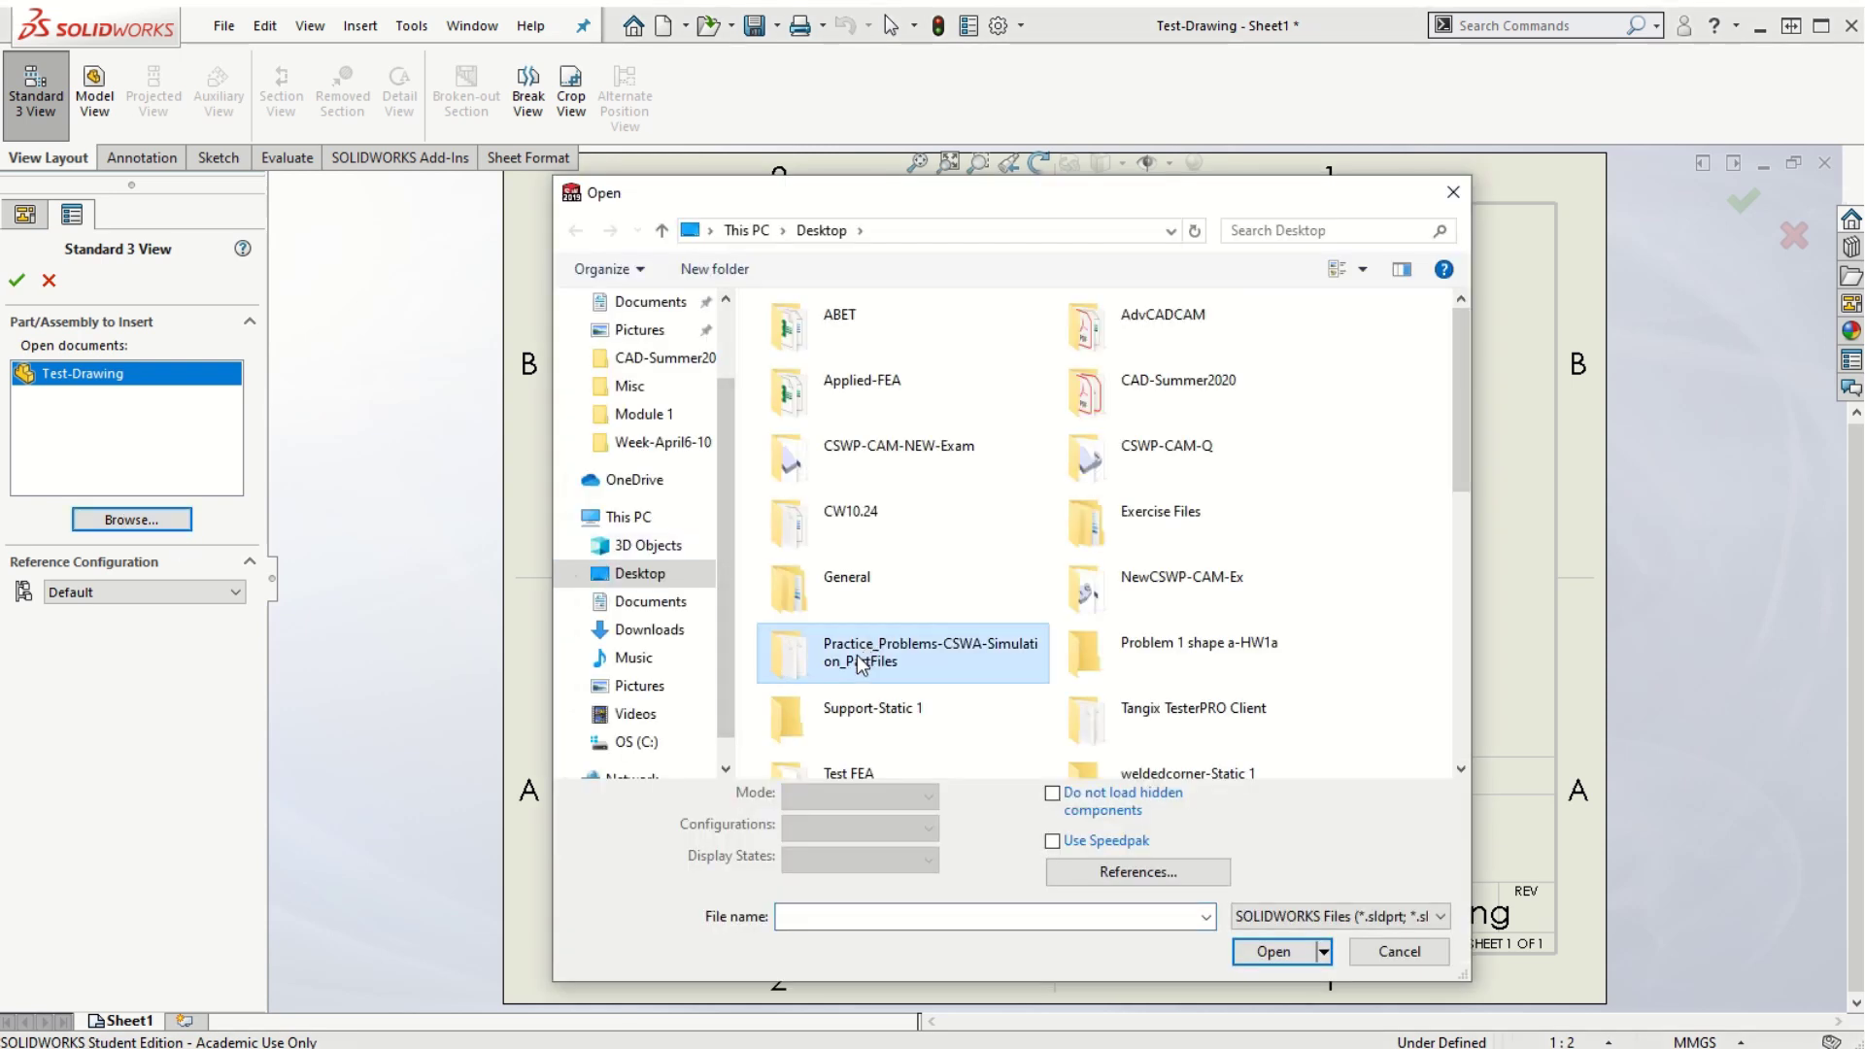
scroll(846, 708, down, 6)
click(880, 724)
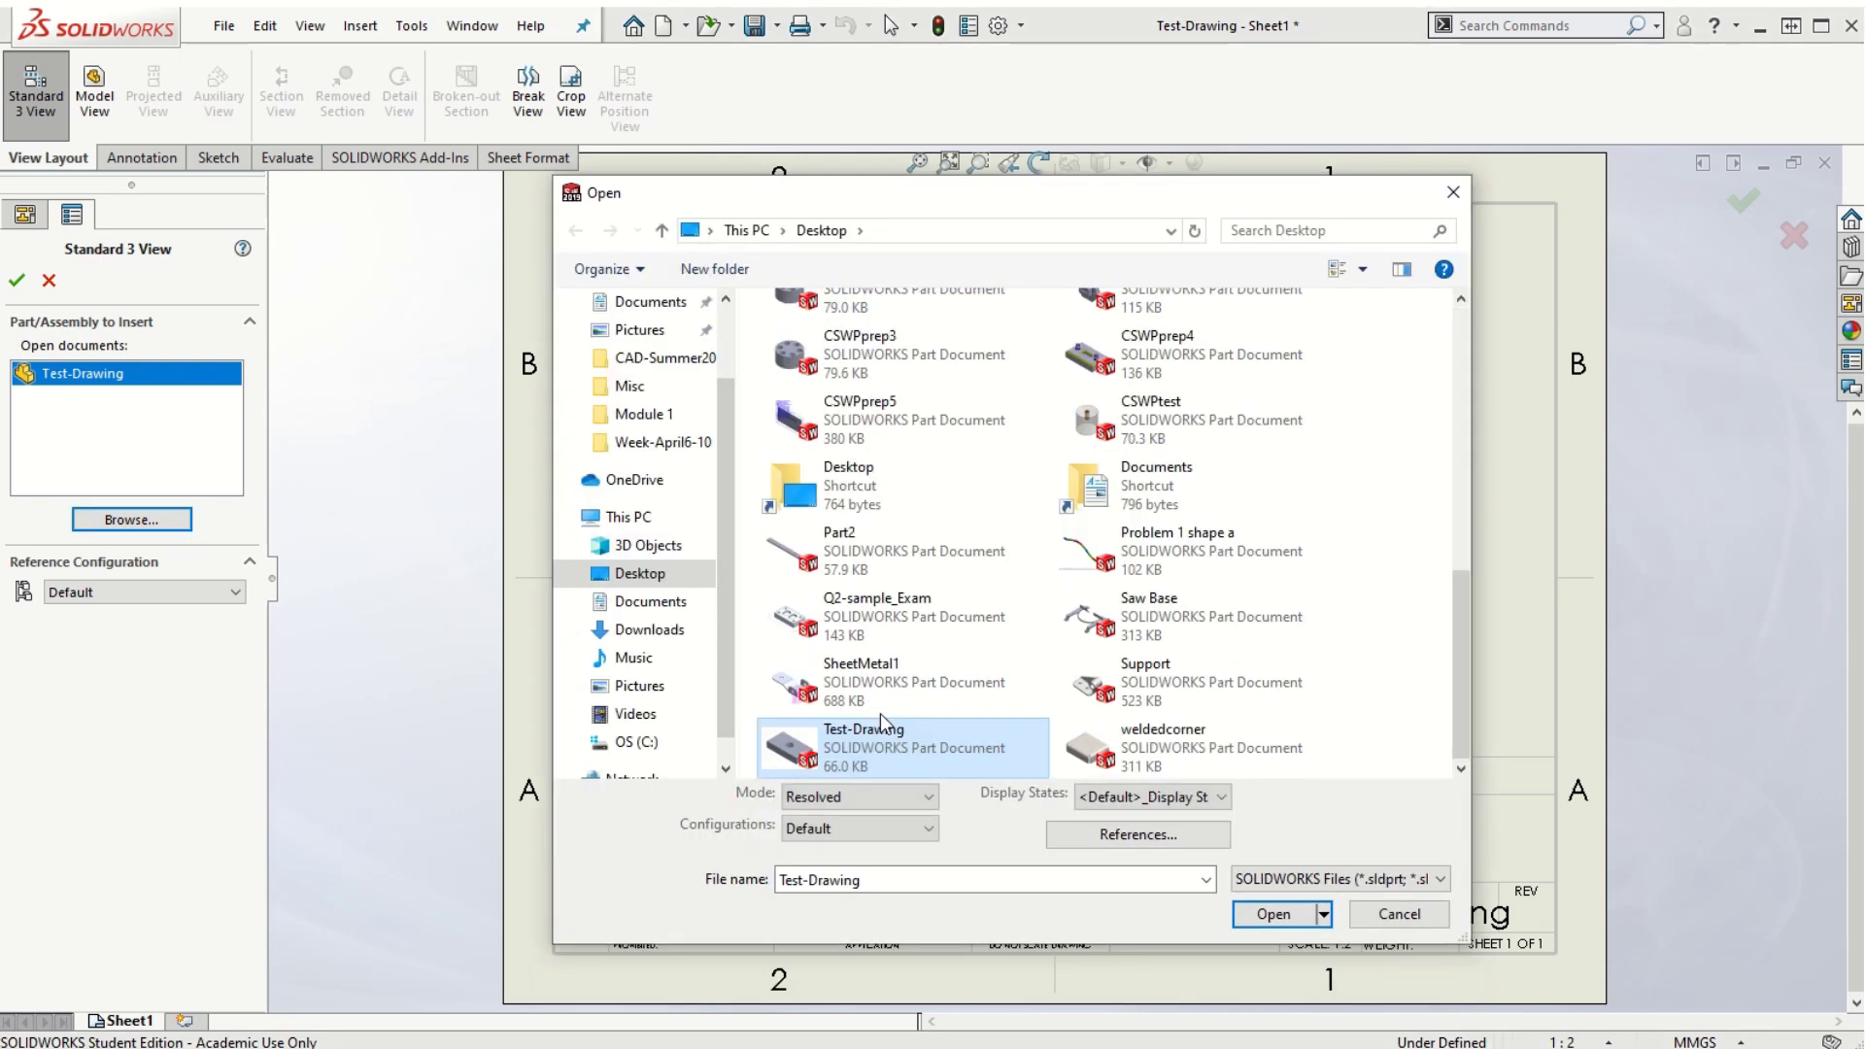
click(1263, 913)
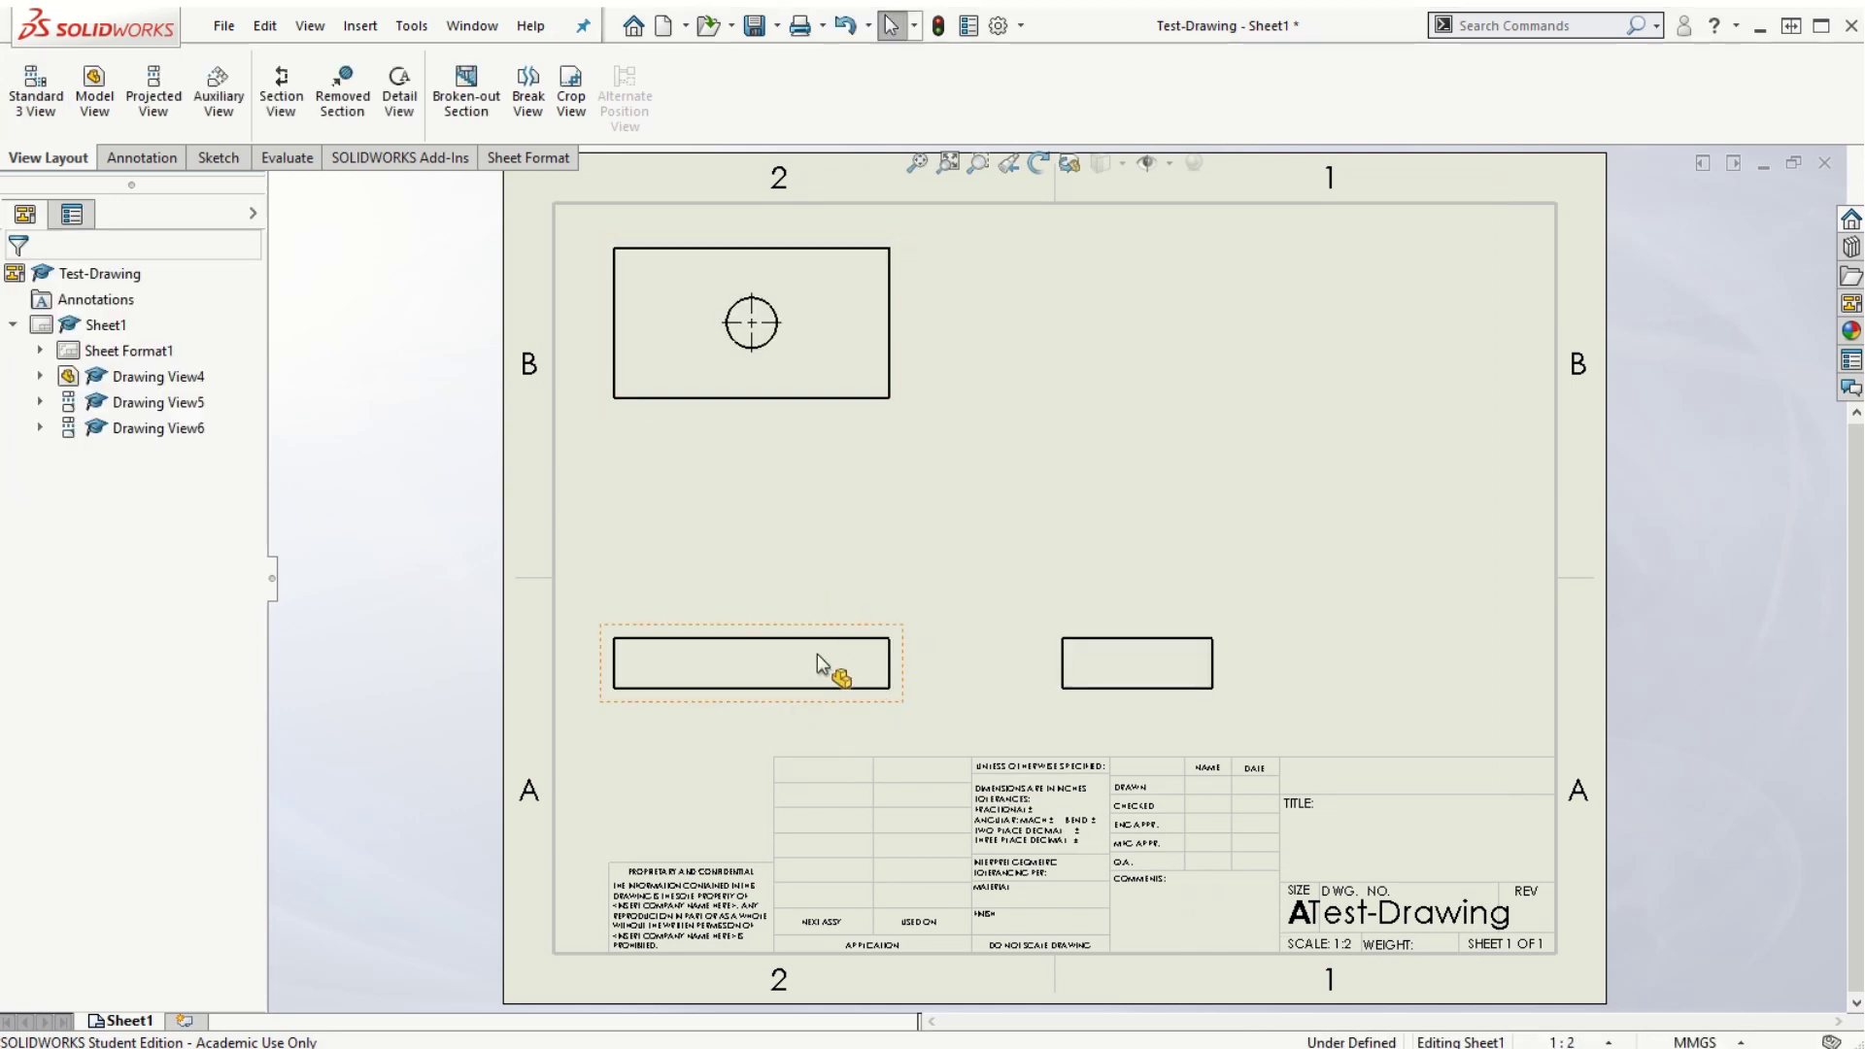
Set the scale of Sheet1 to 2:3 in its sheet properties and apply the change
scroll(936, 606, up, 4)
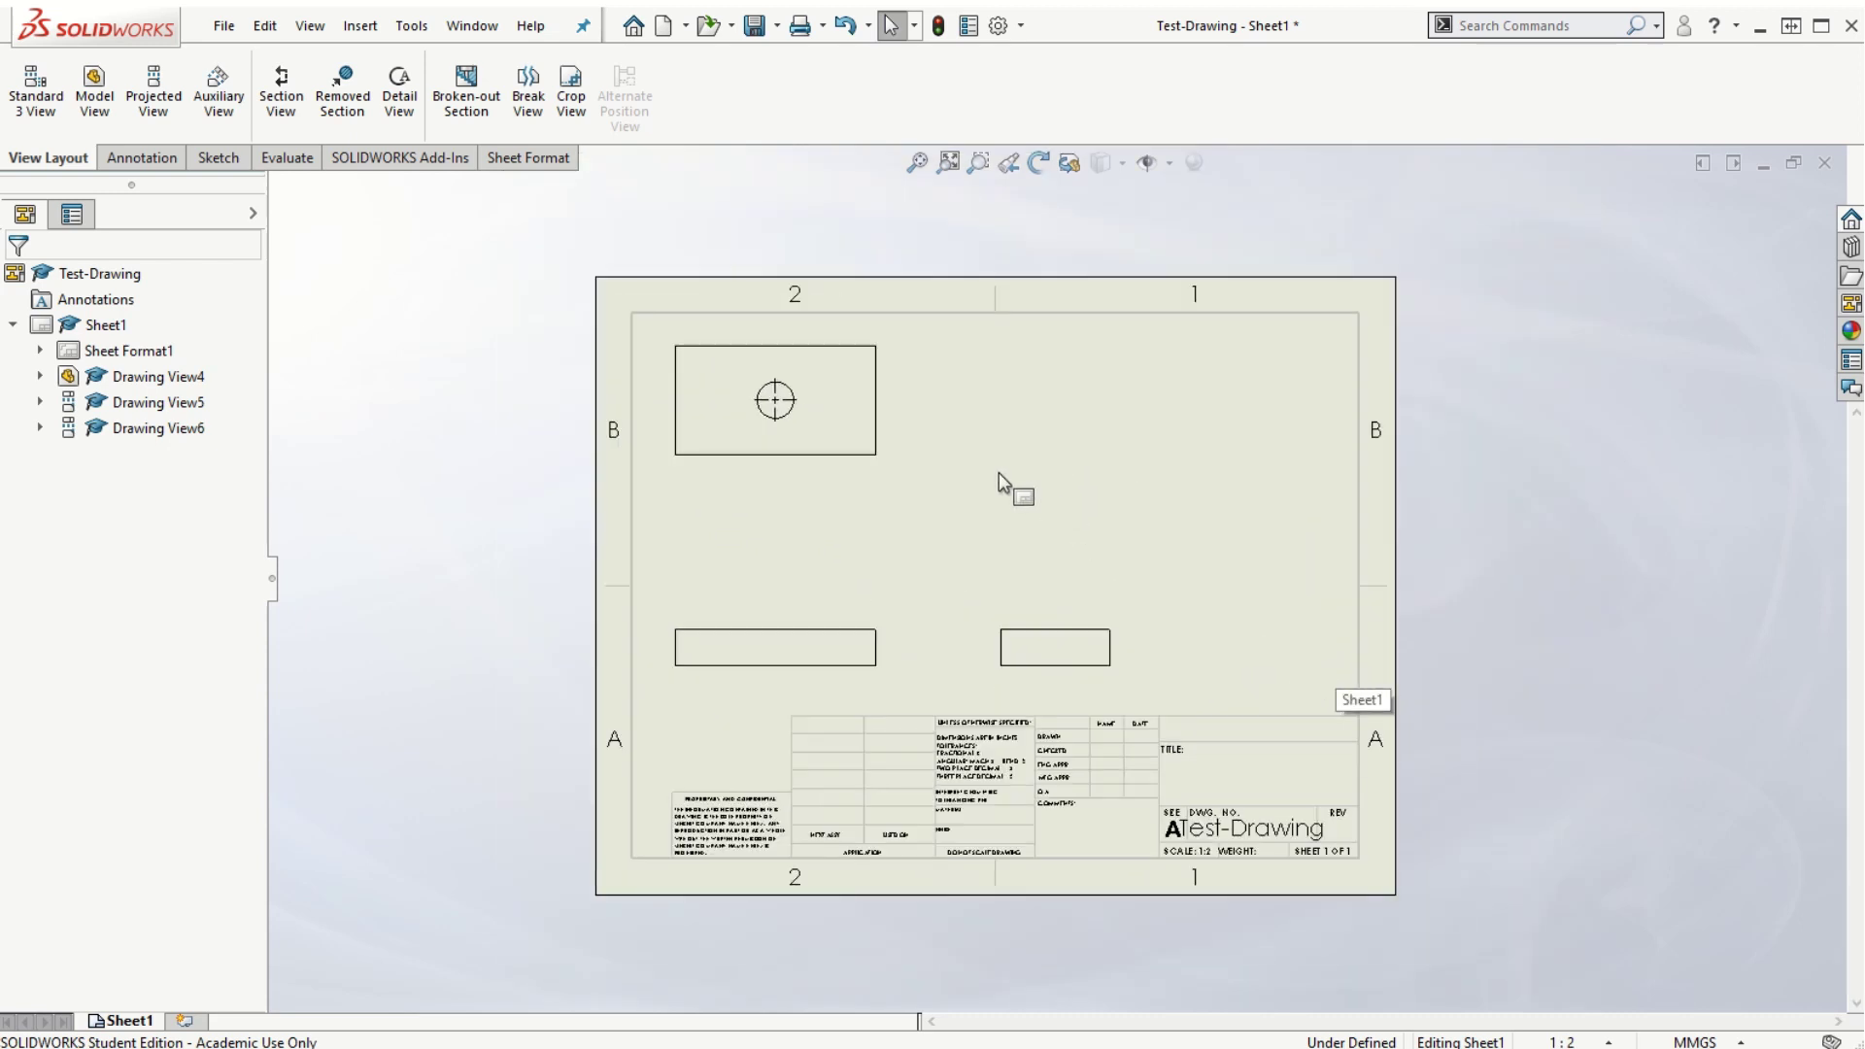
right_click(999, 472)
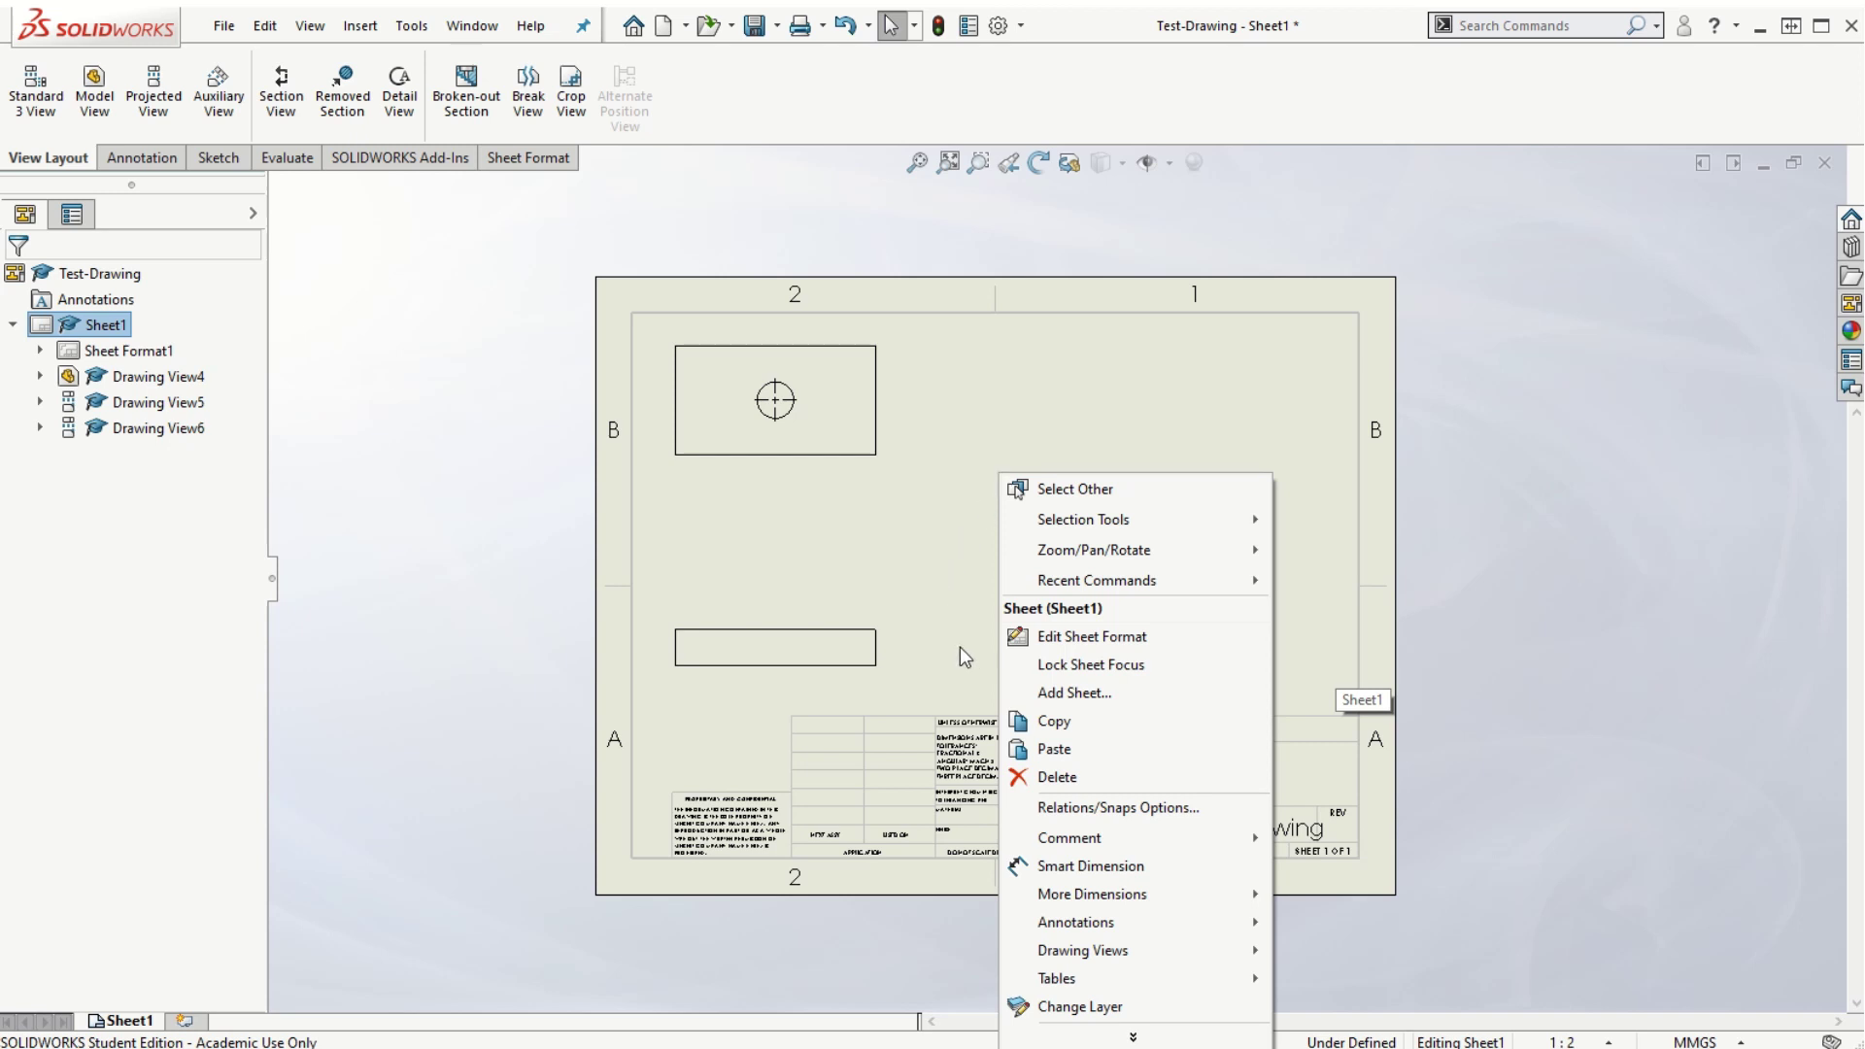
click(1133, 1037)
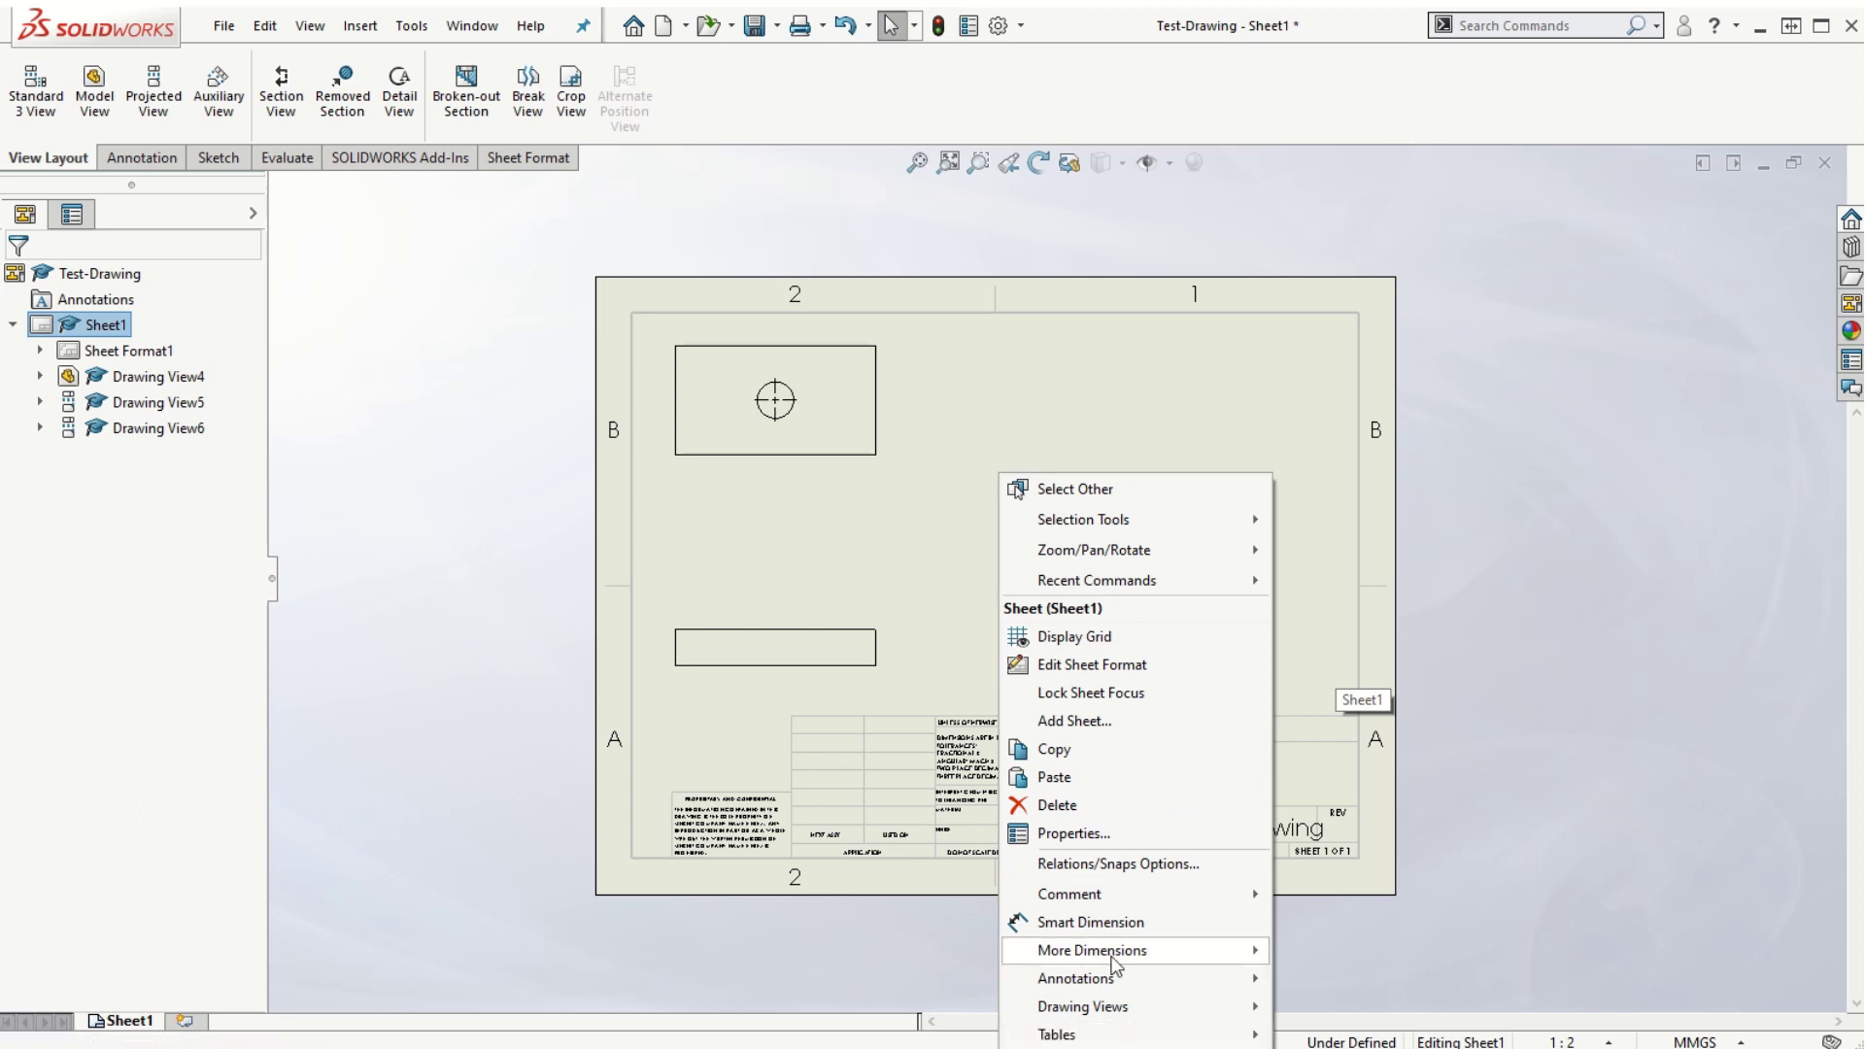
click(1082, 832)
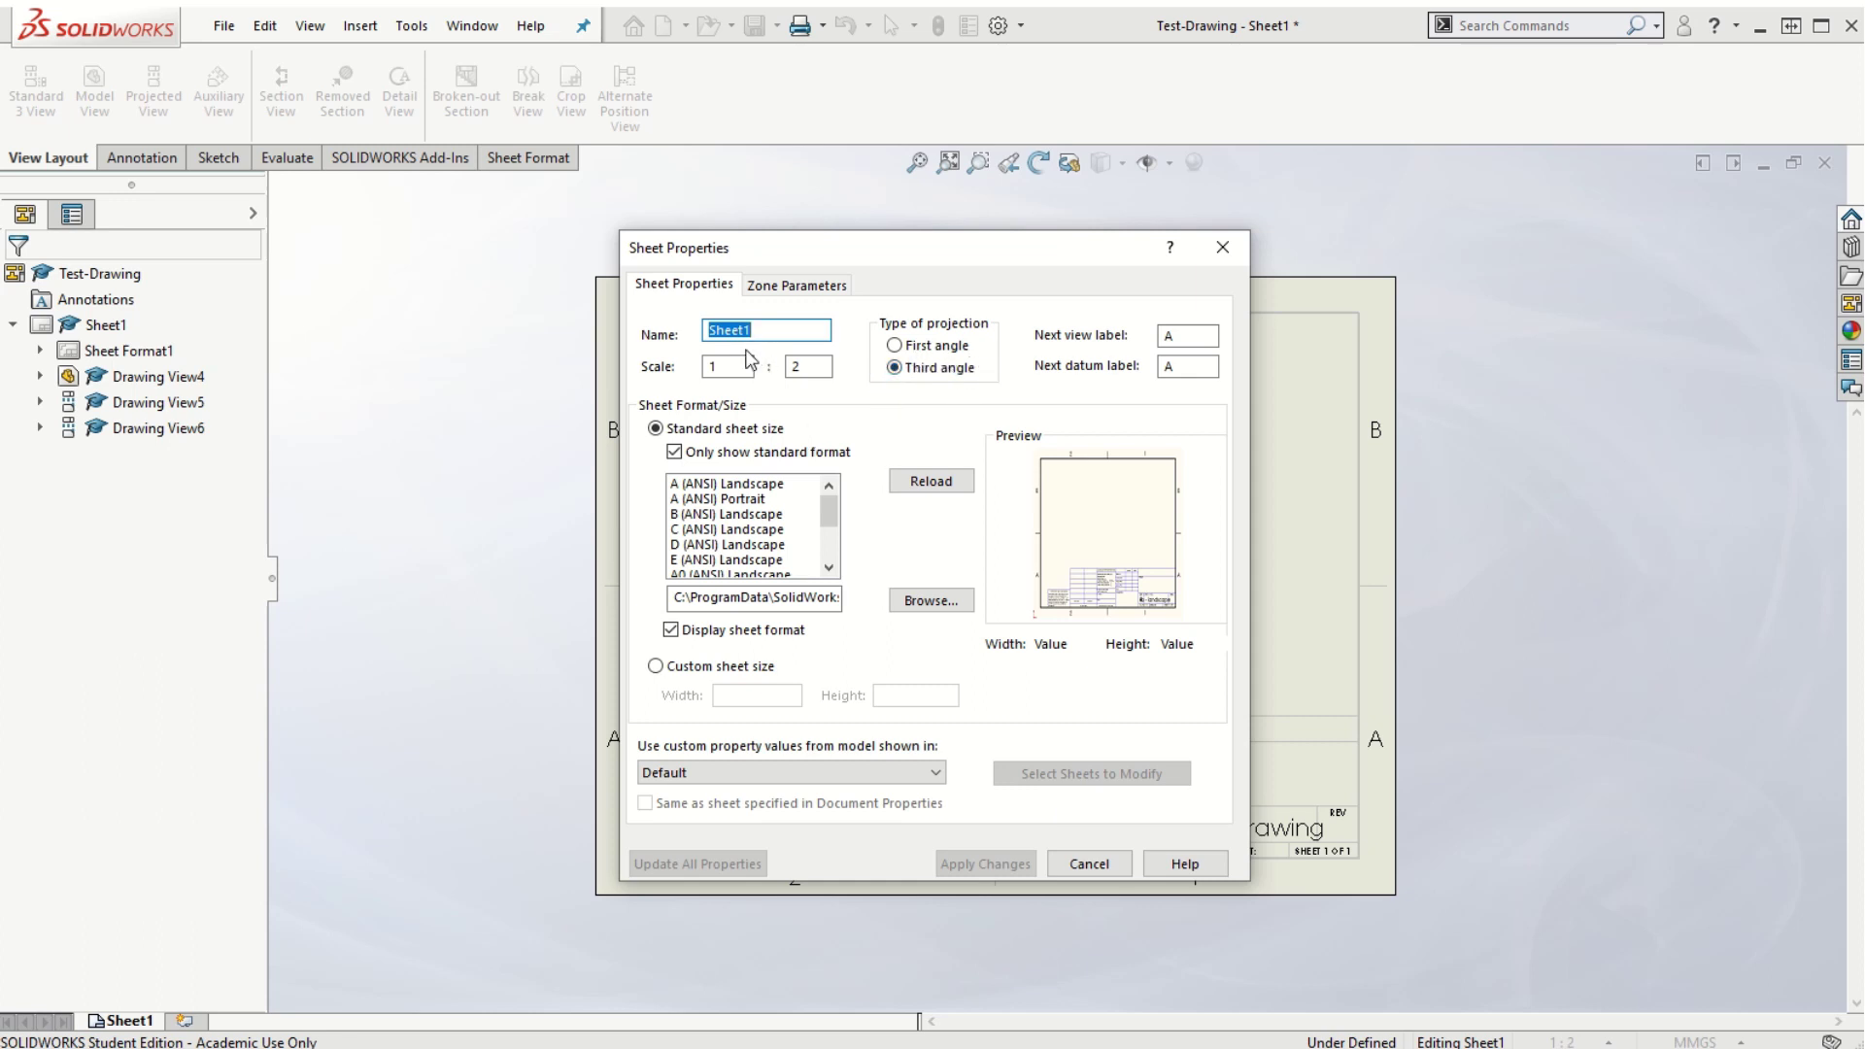
double_click(724, 367)
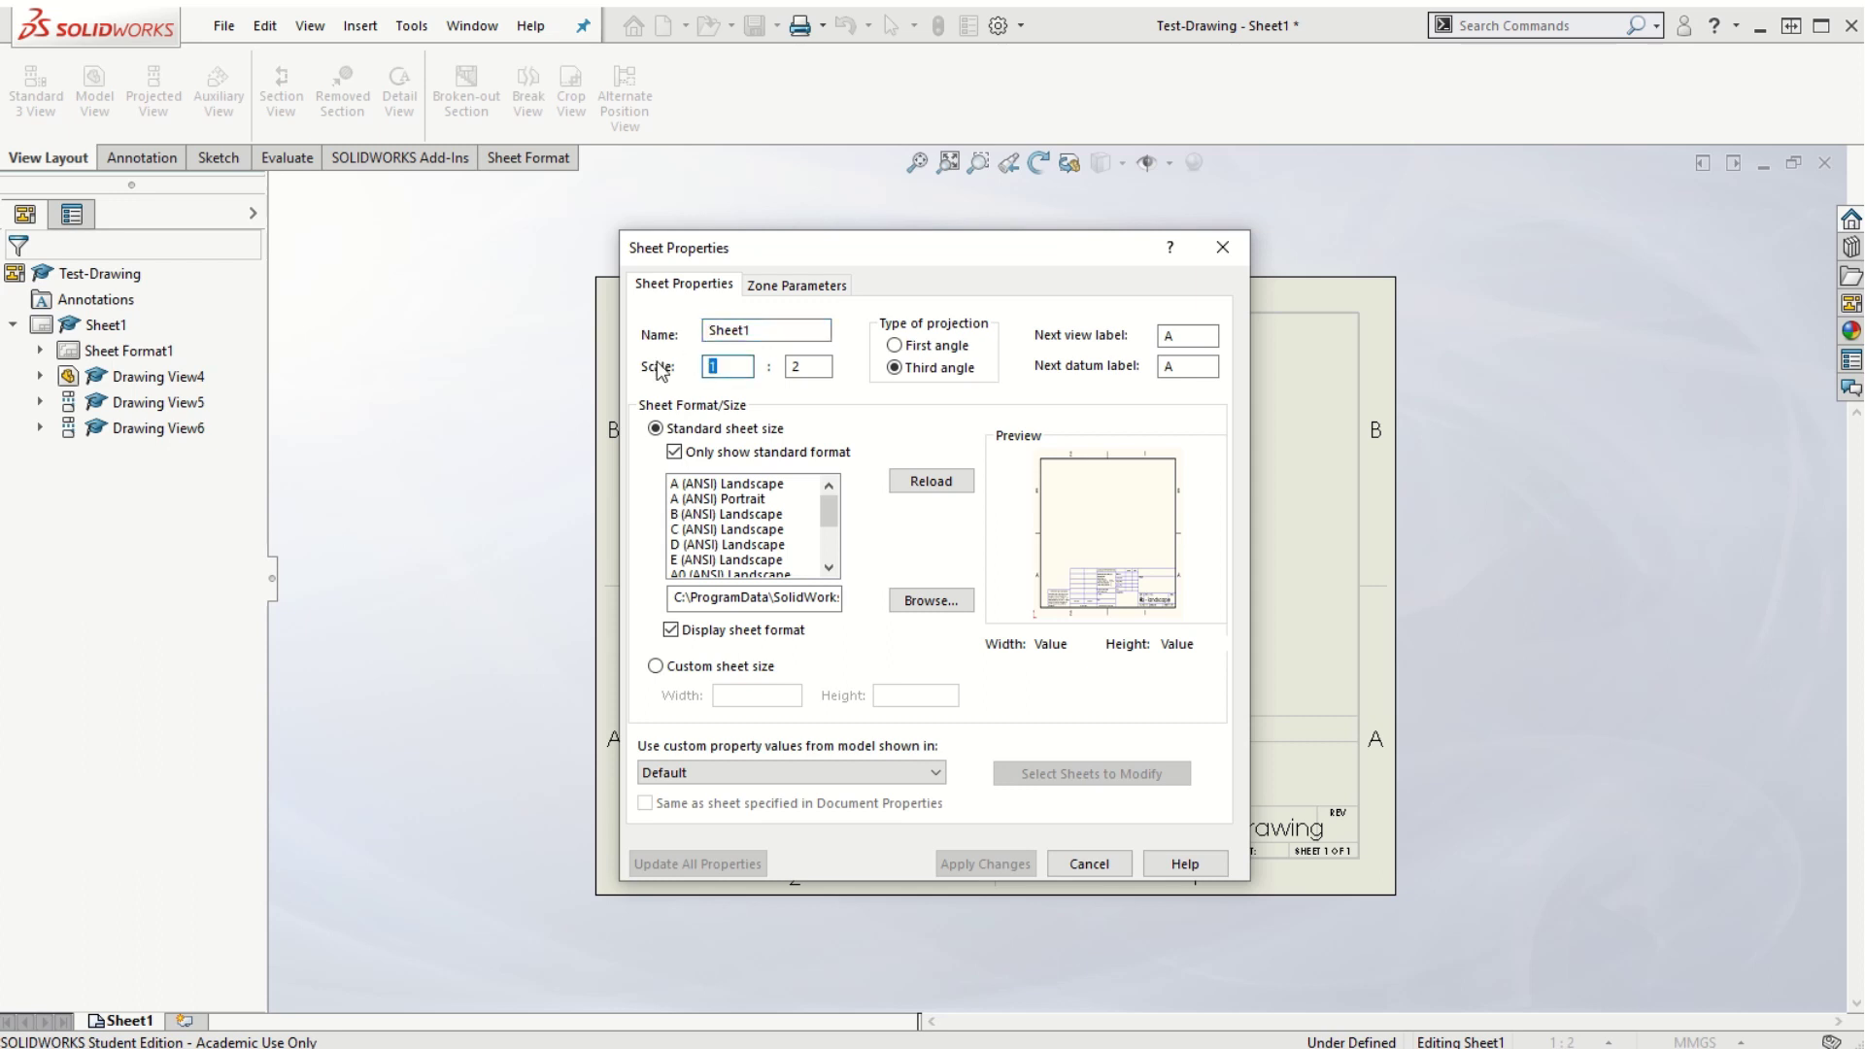
text(2)
text(3)
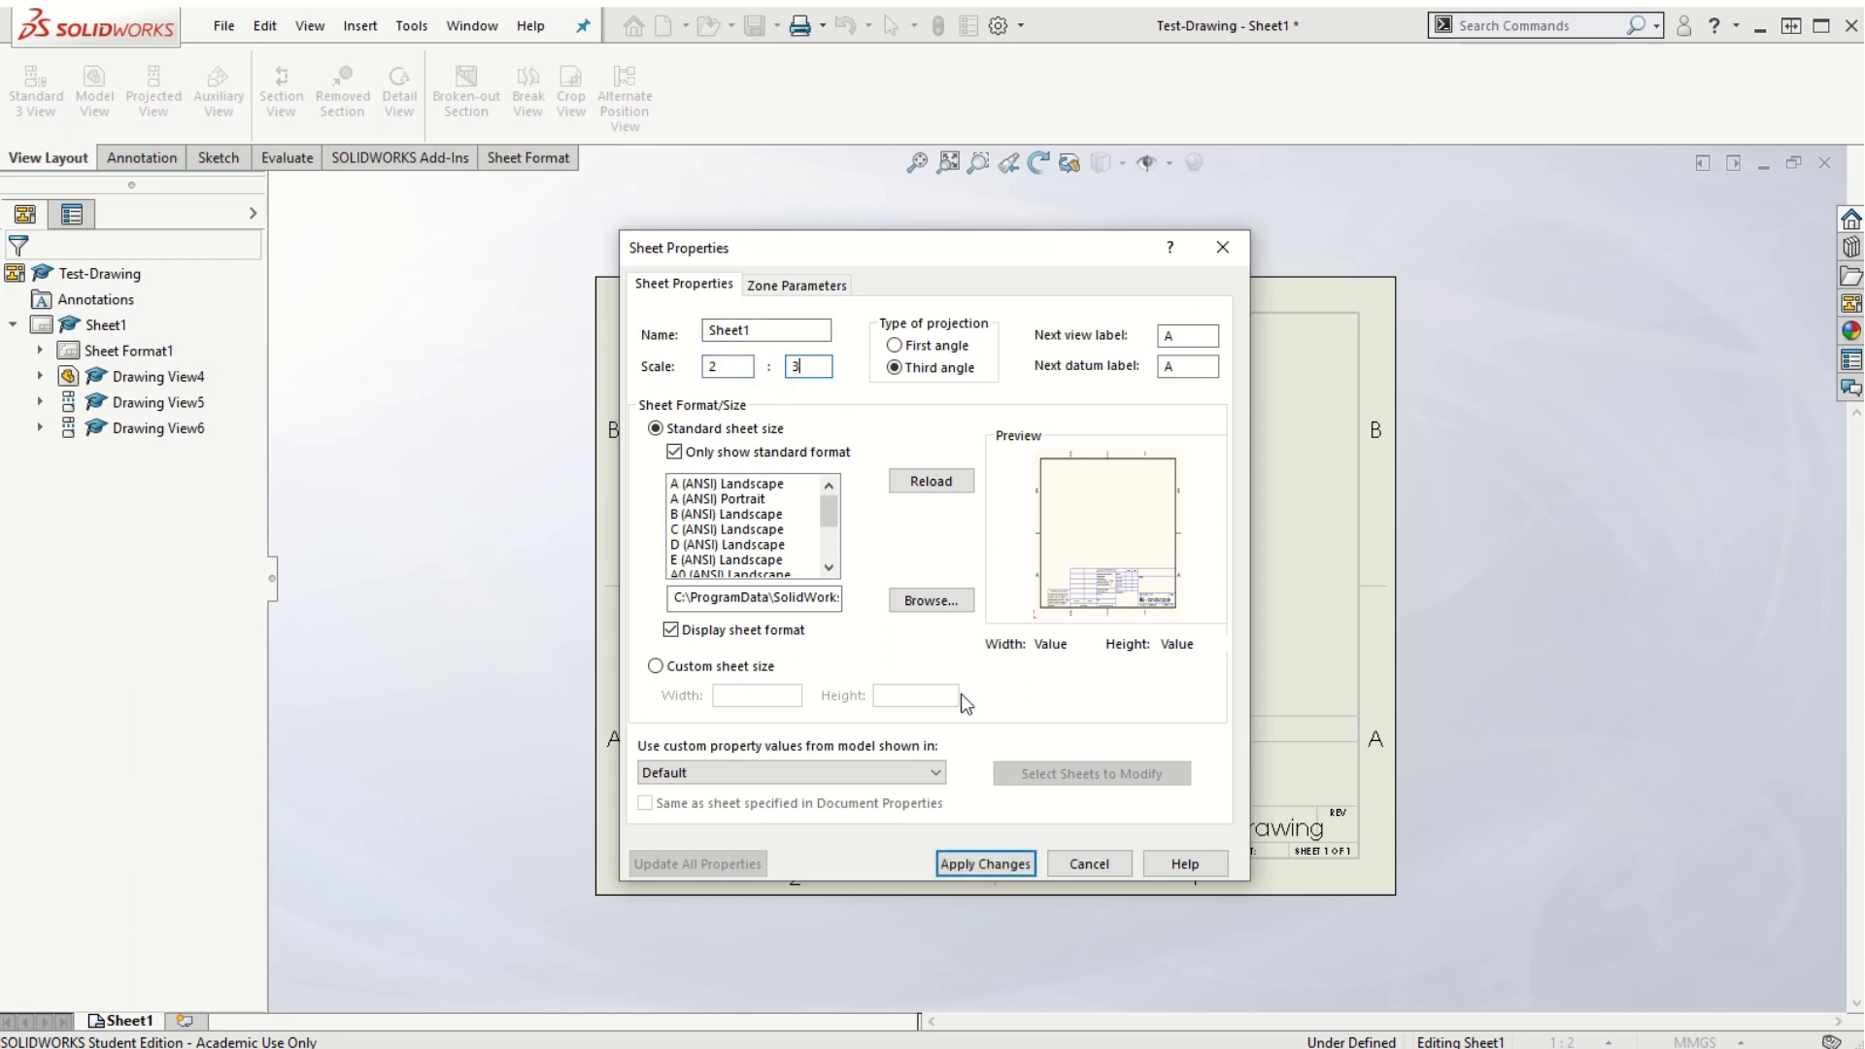
click(993, 865)
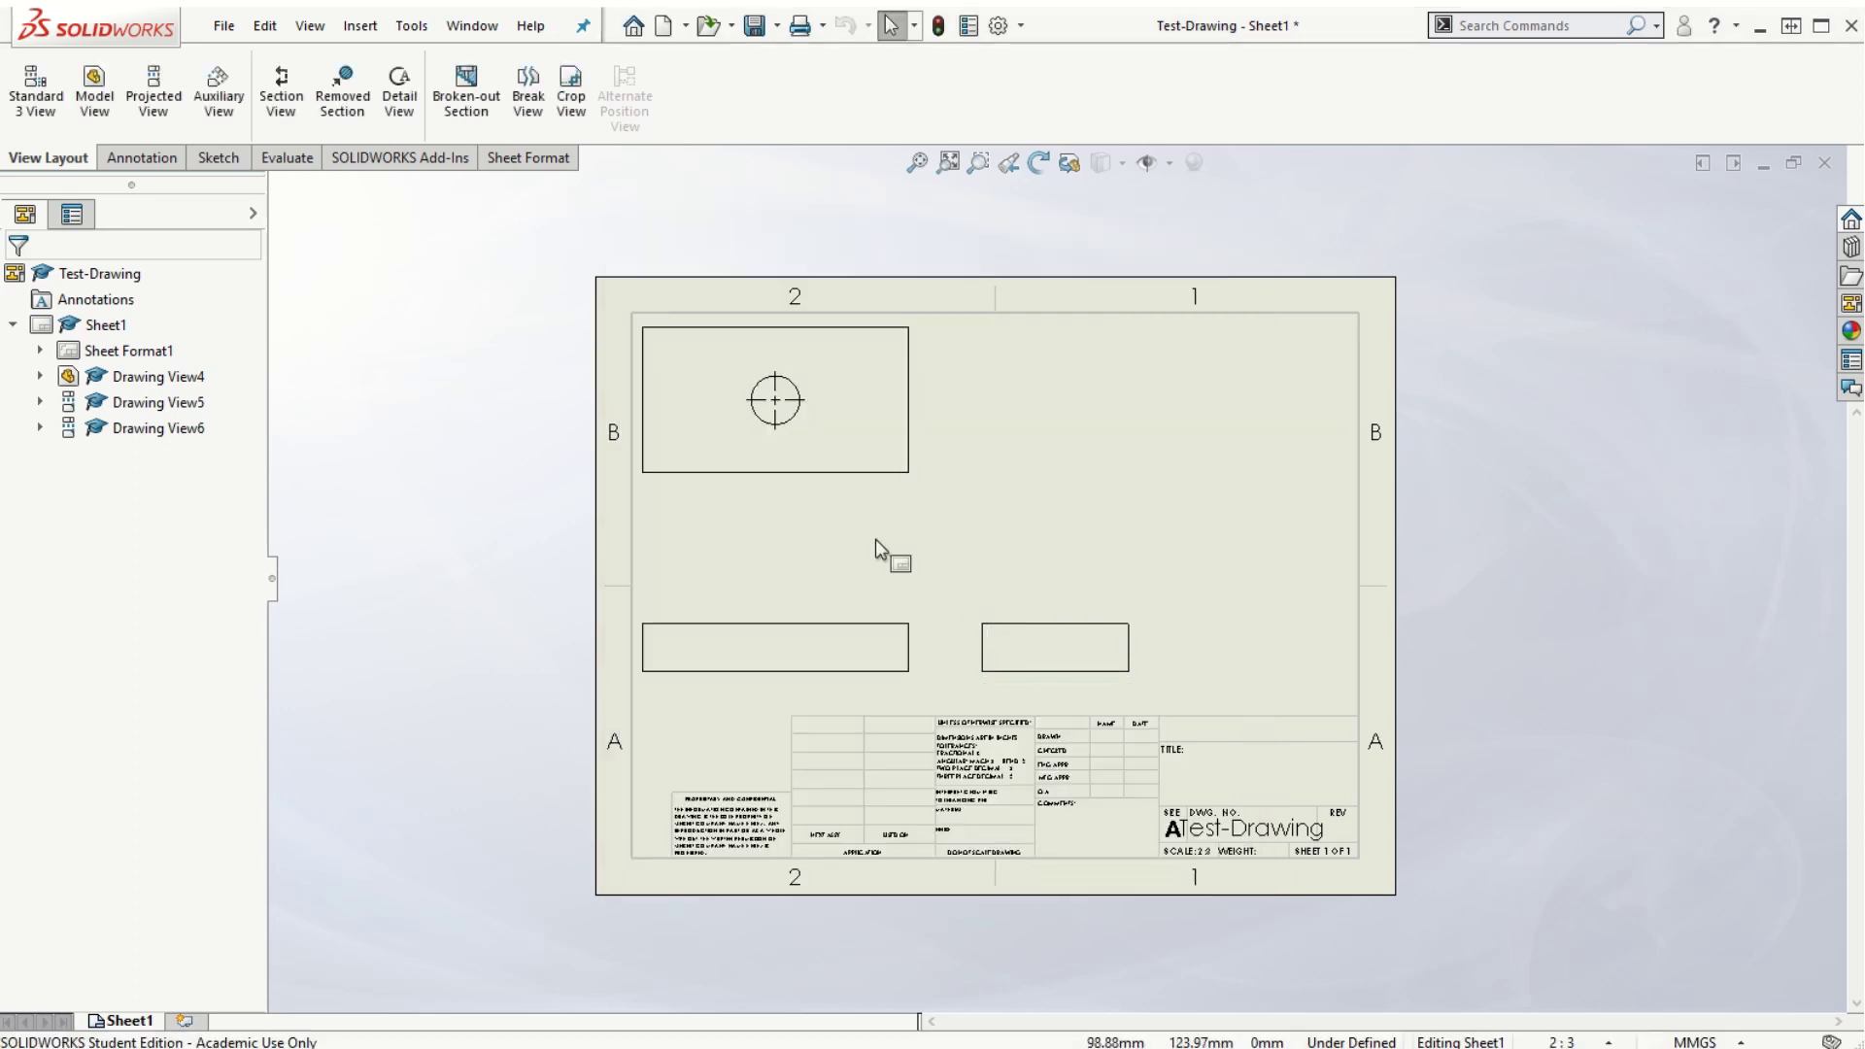
Shift the front view slightly toward the right-side view and move the top view down closer to it
drag(906, 602, 951, 605)
drag(906, 478, 900, 544)
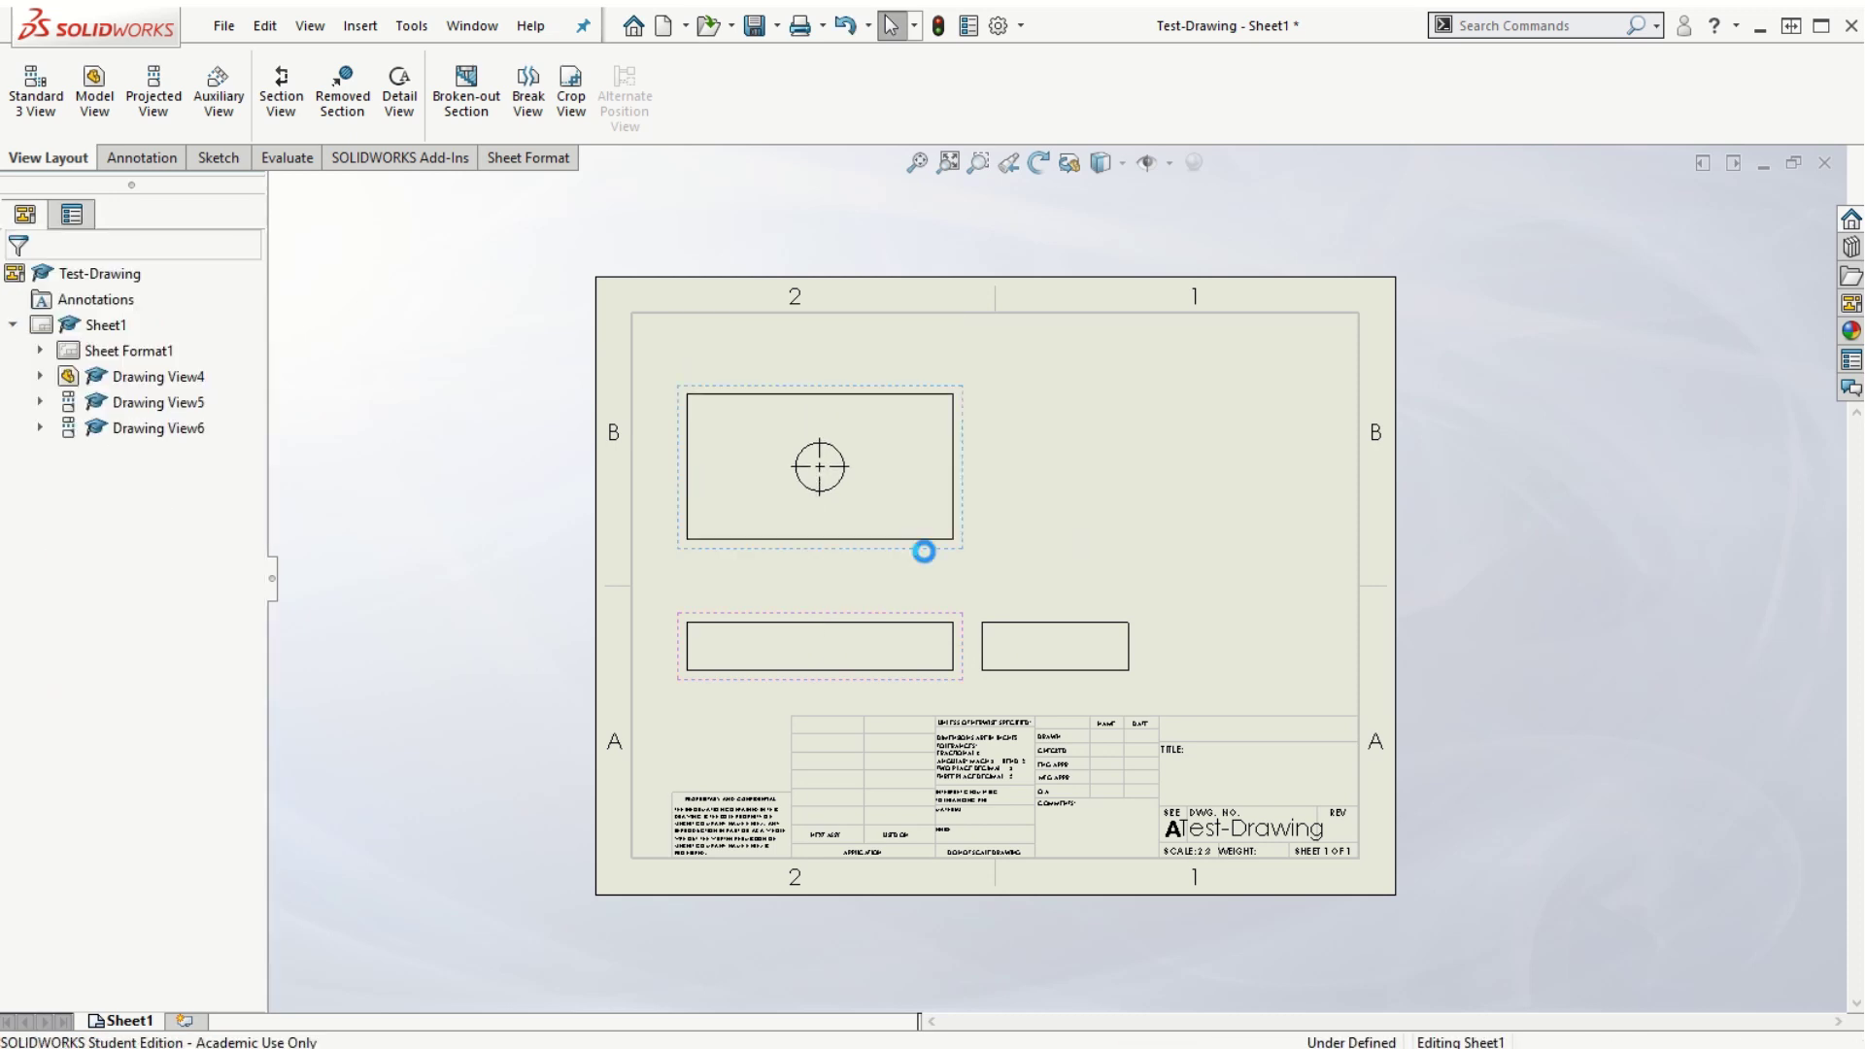
Move the right-side view horizontally farther away from the front view to widen the gap between them
drag(1147, 645, 1252, 649)
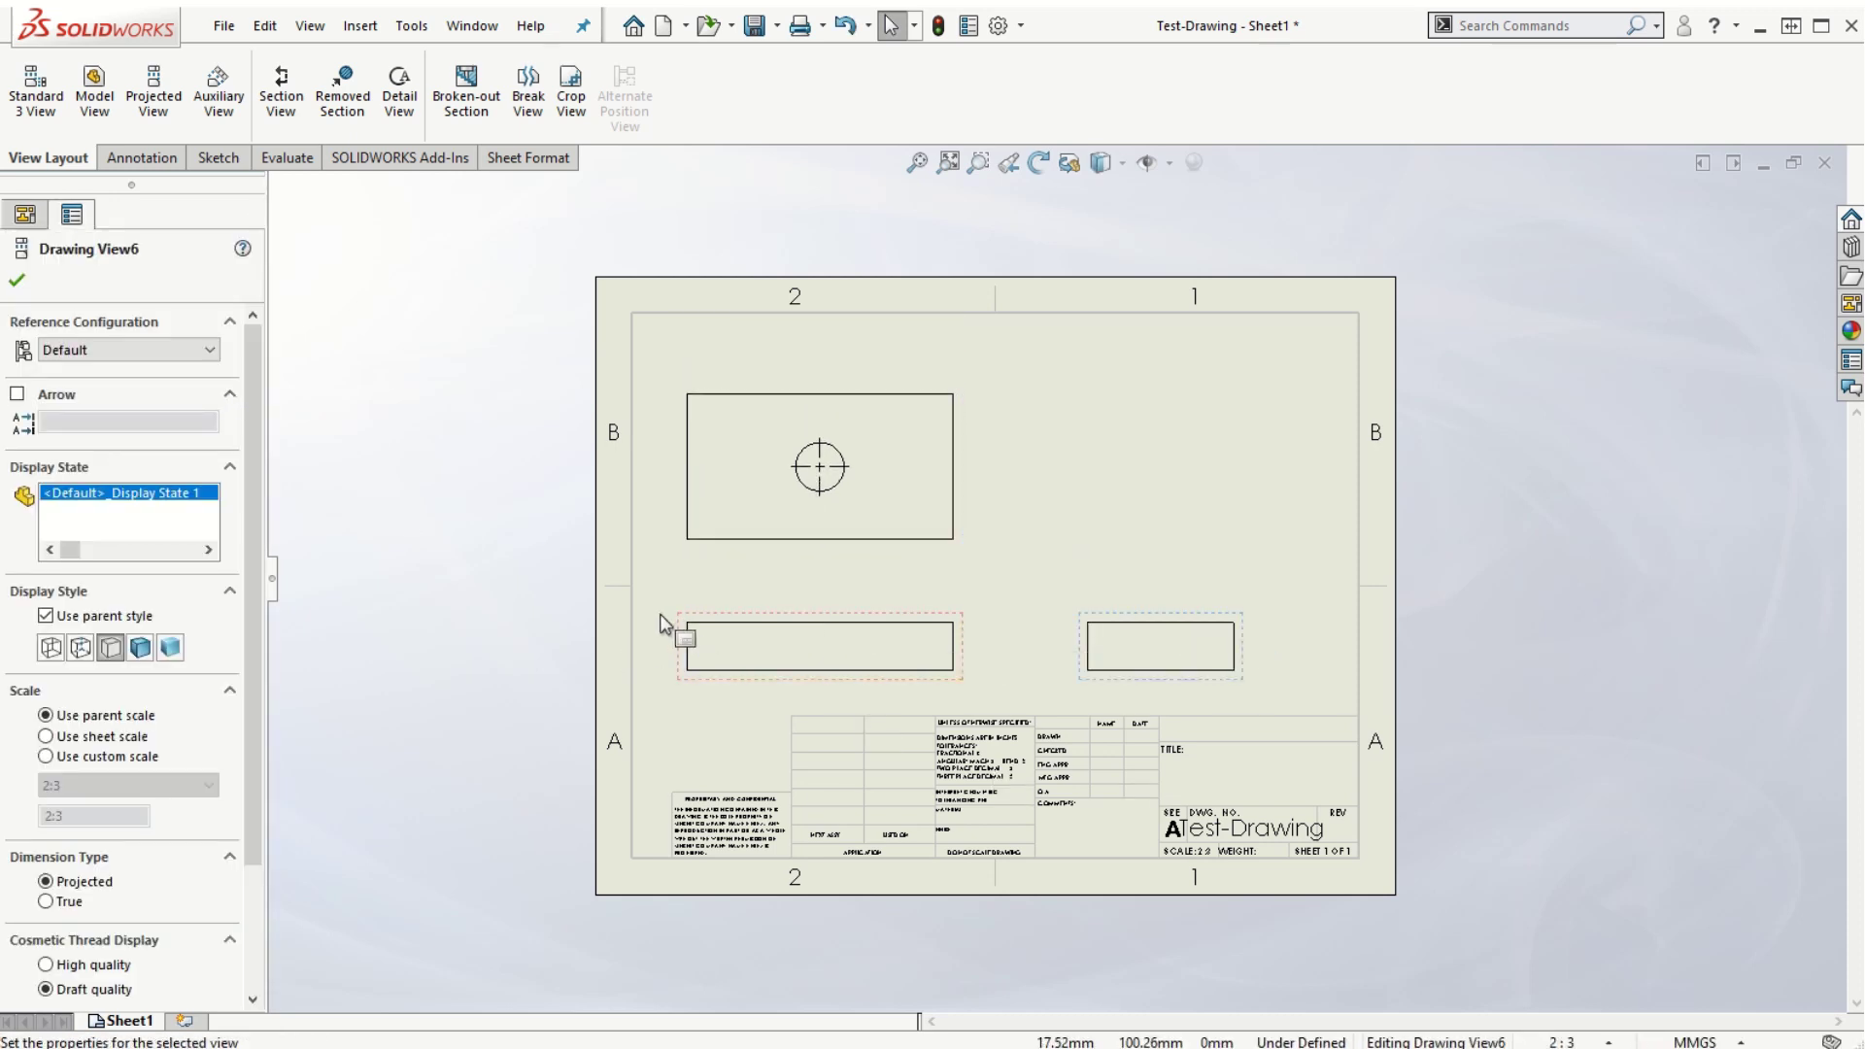
click(17, 281)
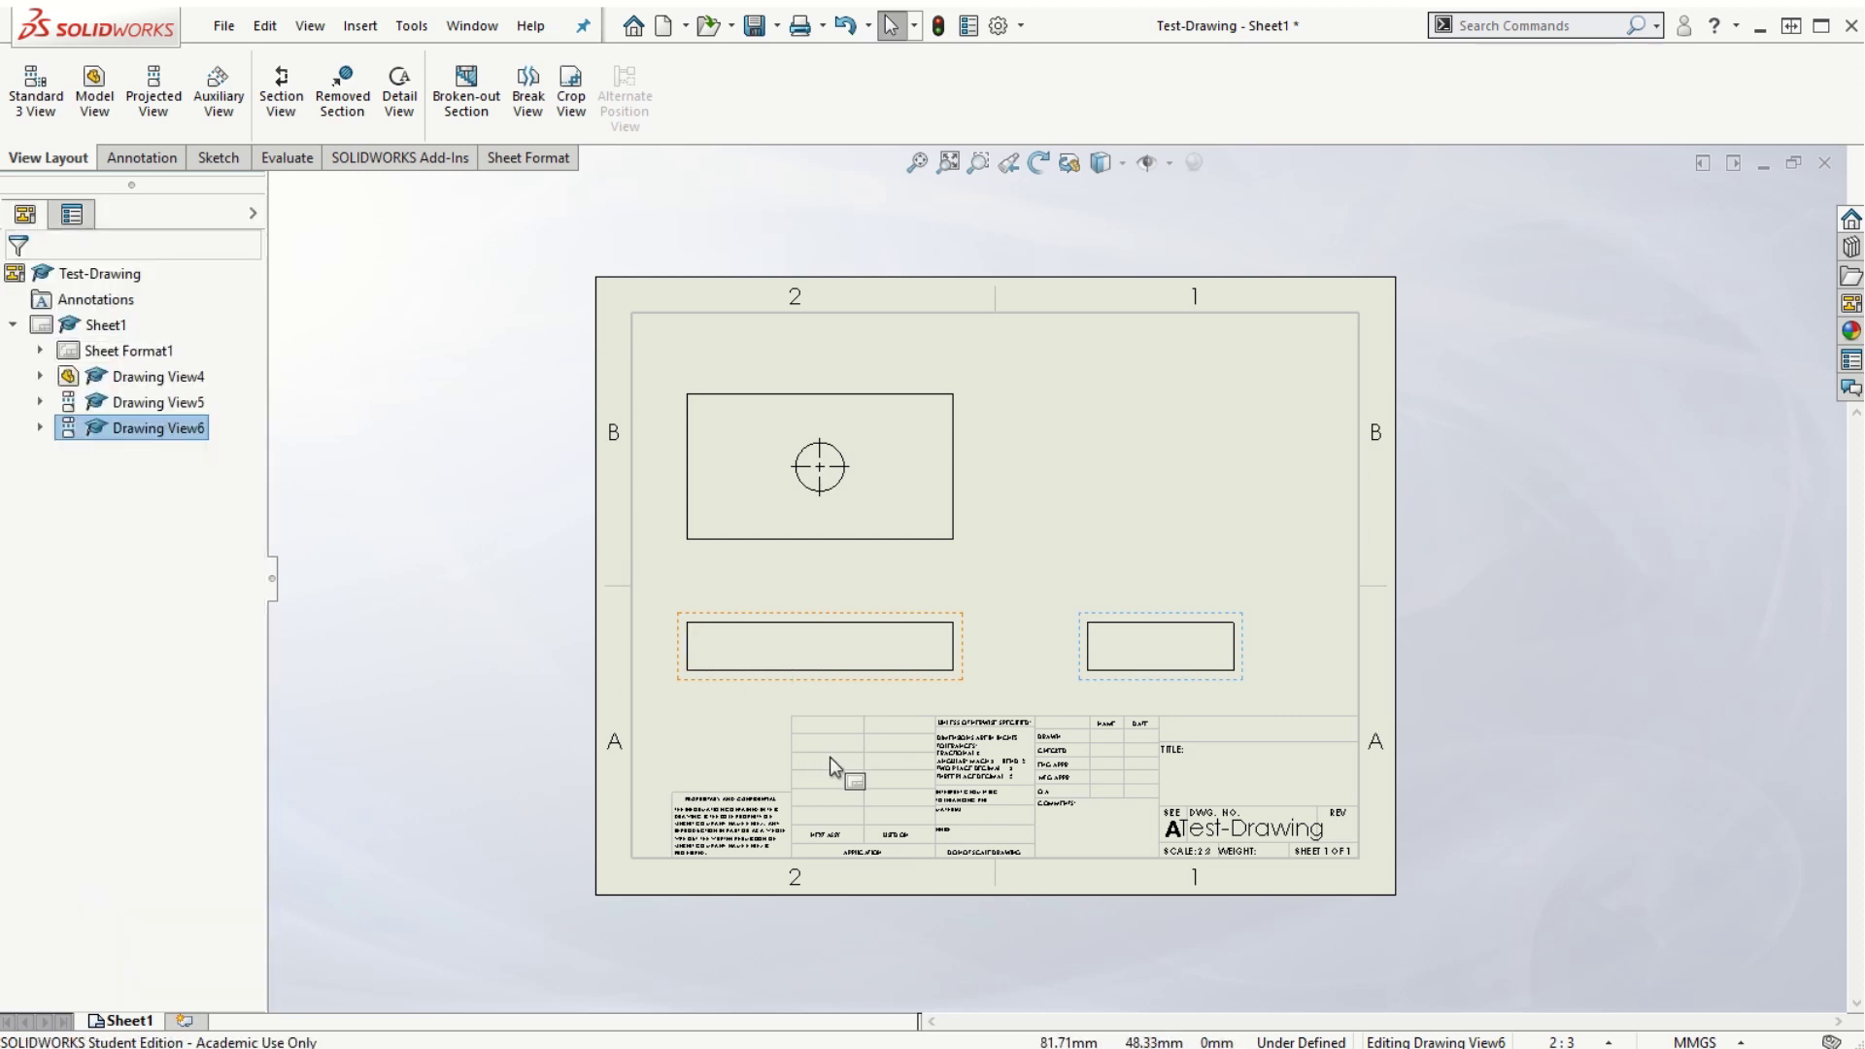
click(142, 161)
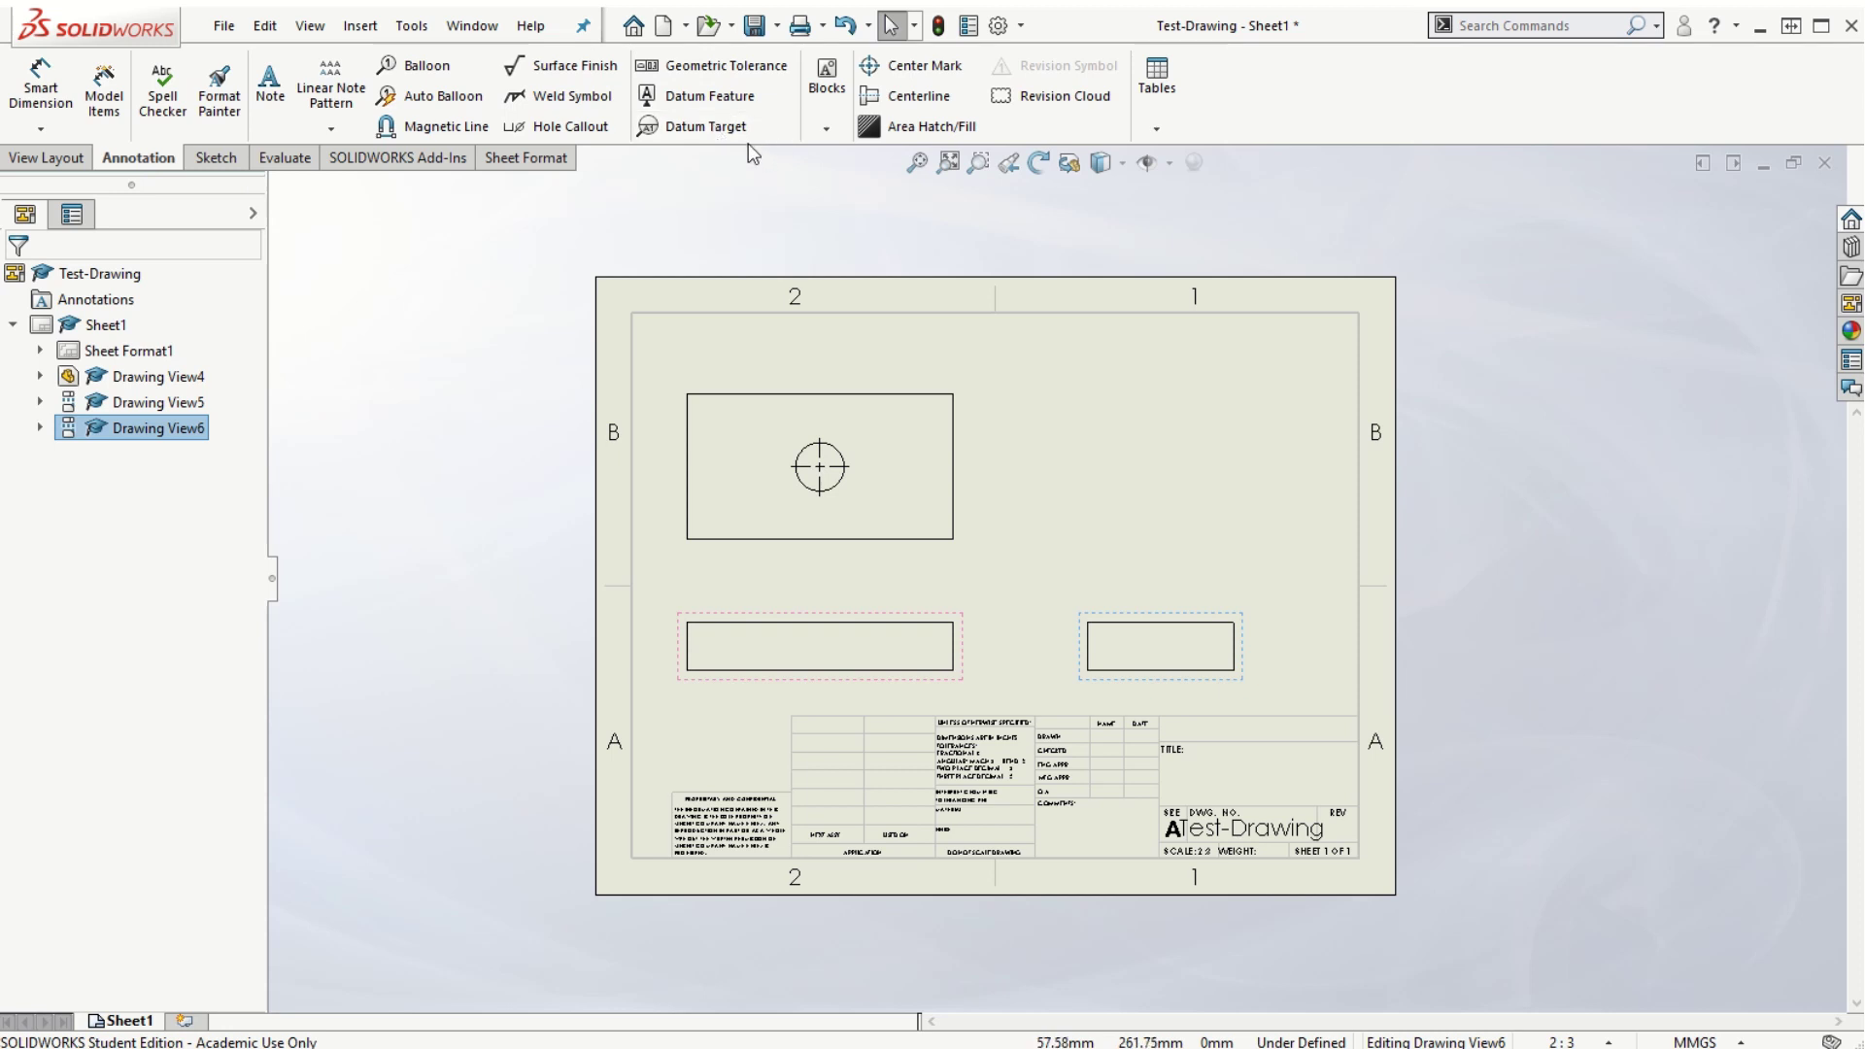
click(902, 98)
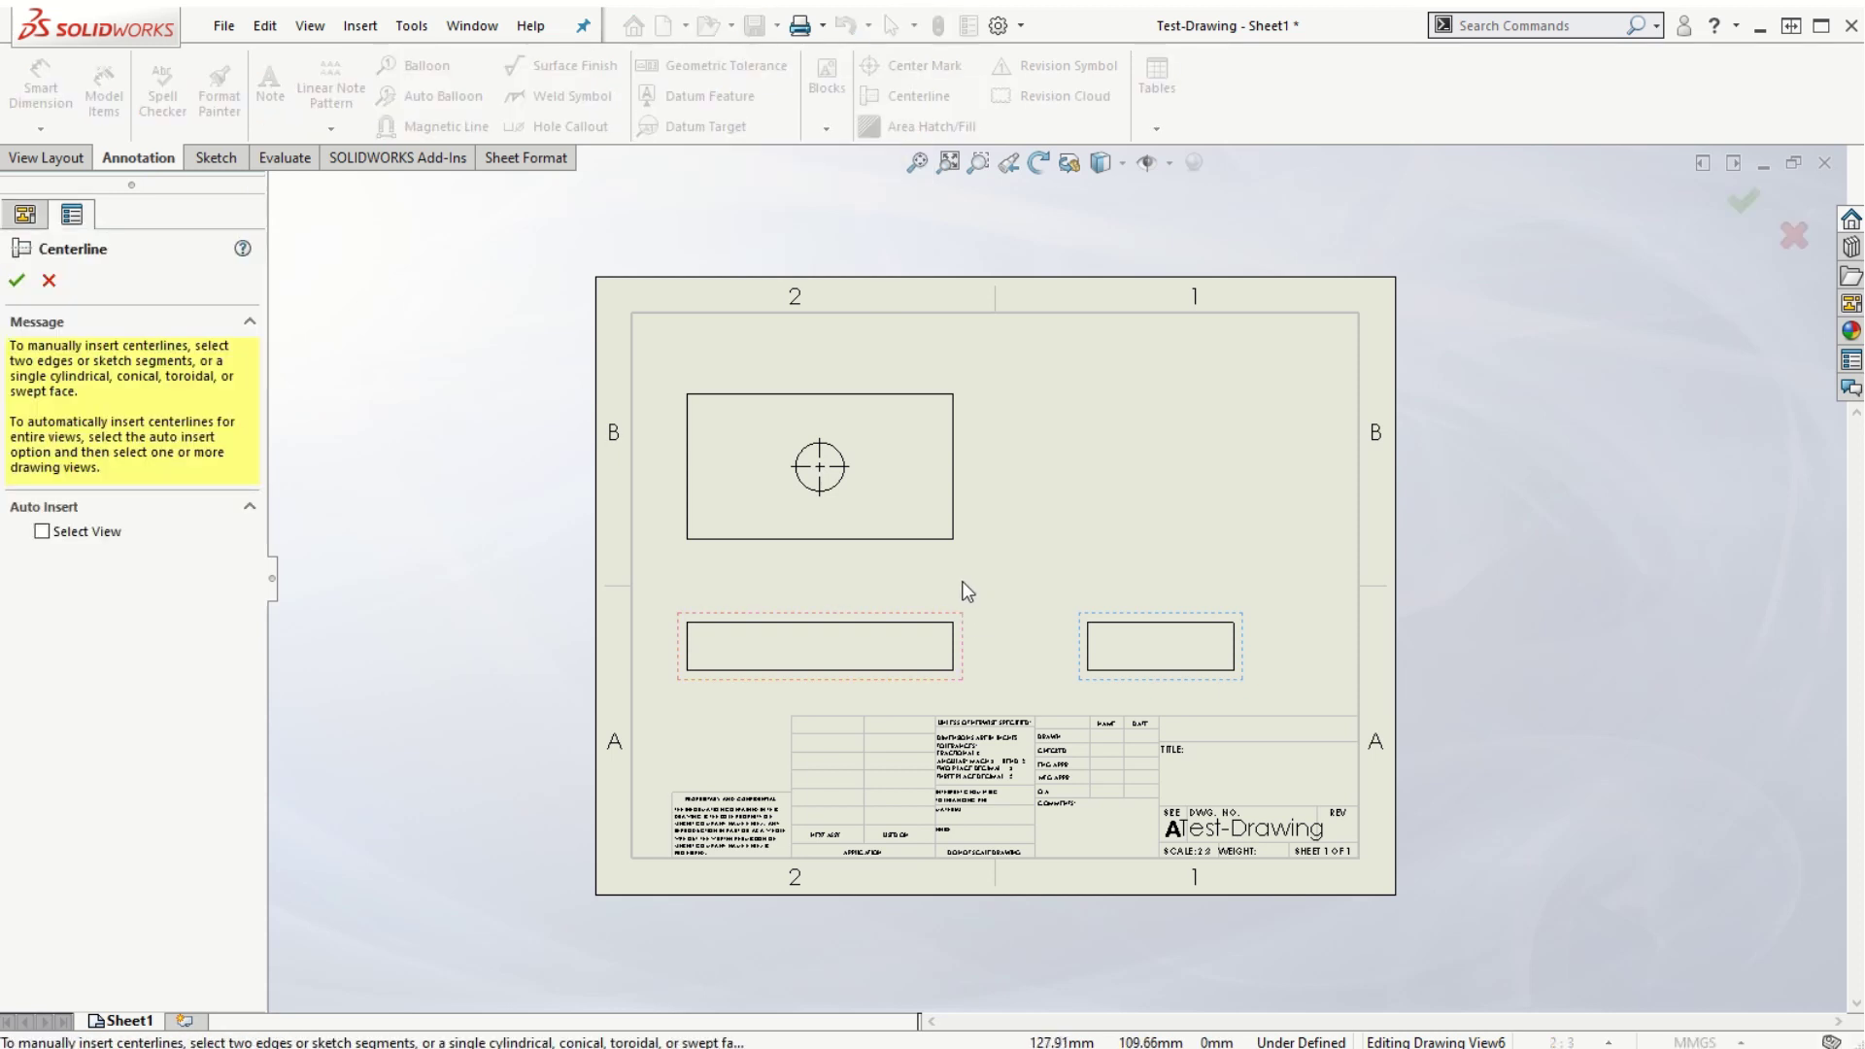
click(895, 633)
click(11, 287)
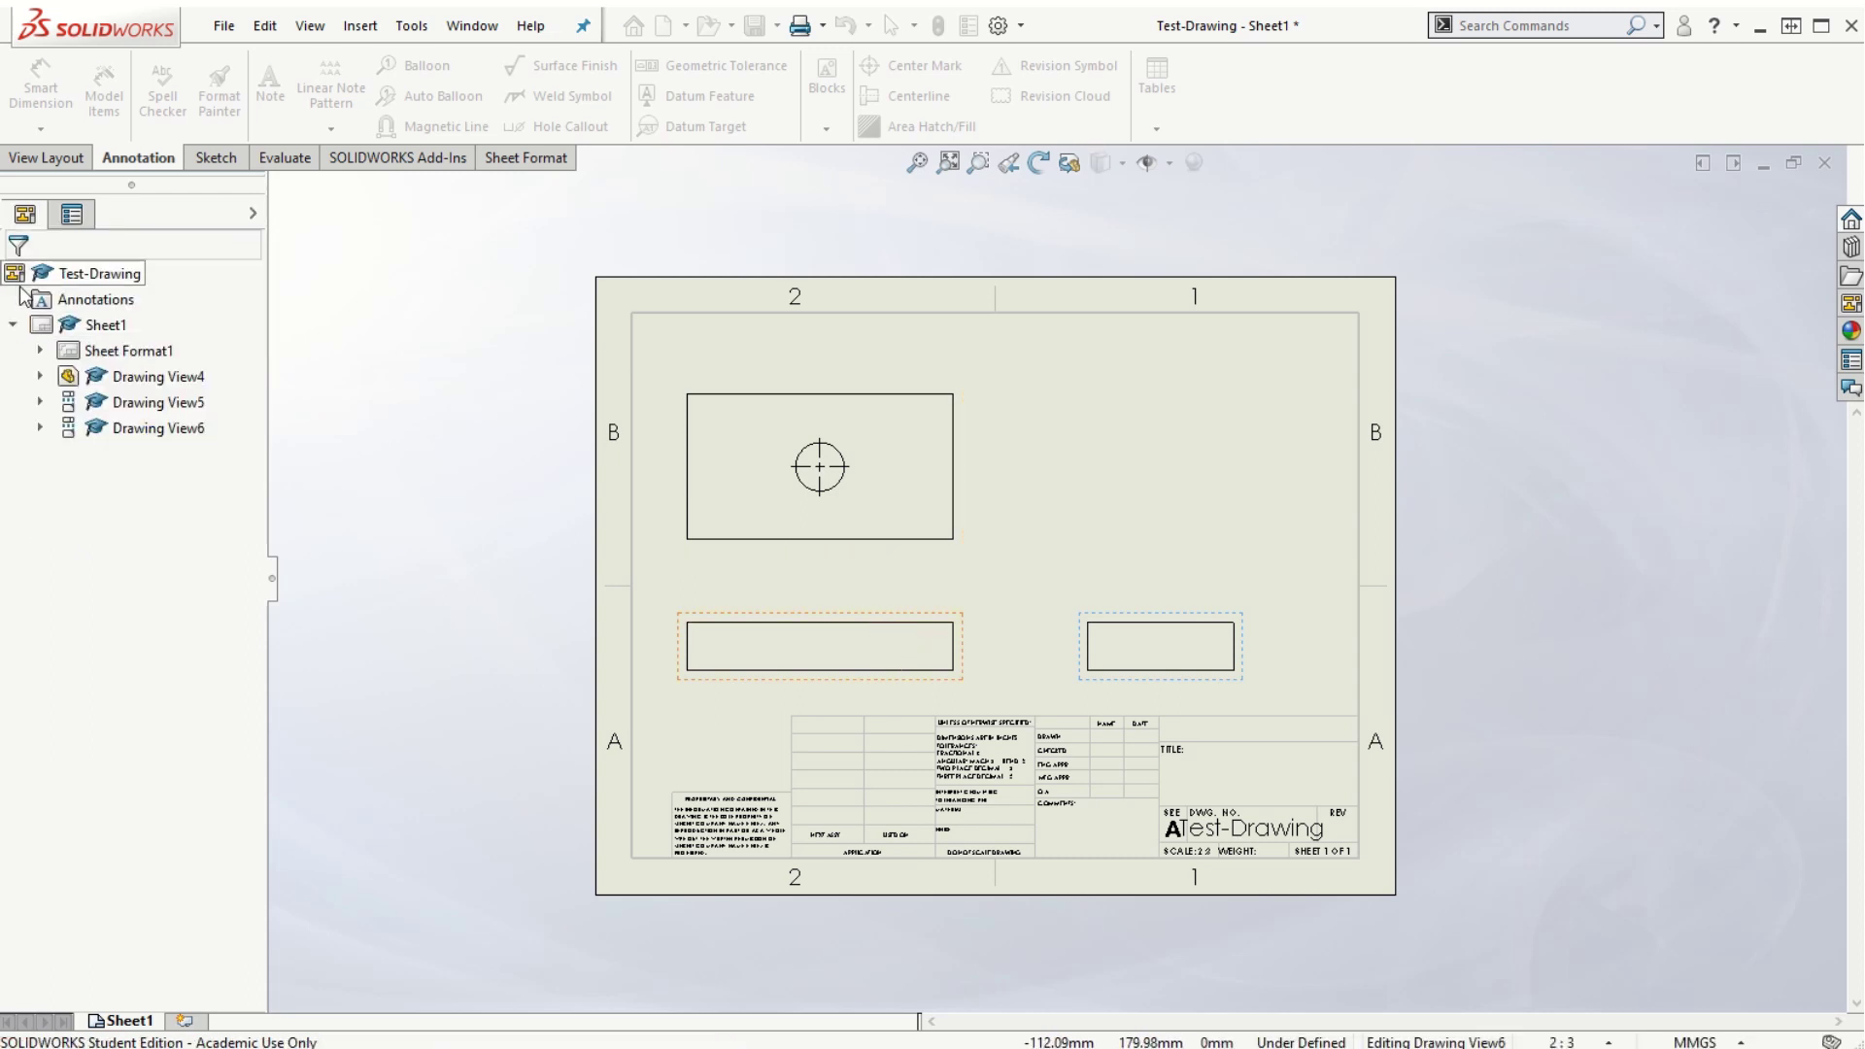
Set the front view's display style to Hidden Lines Visible so the hole edges are drawn dashed
click(799, 627)
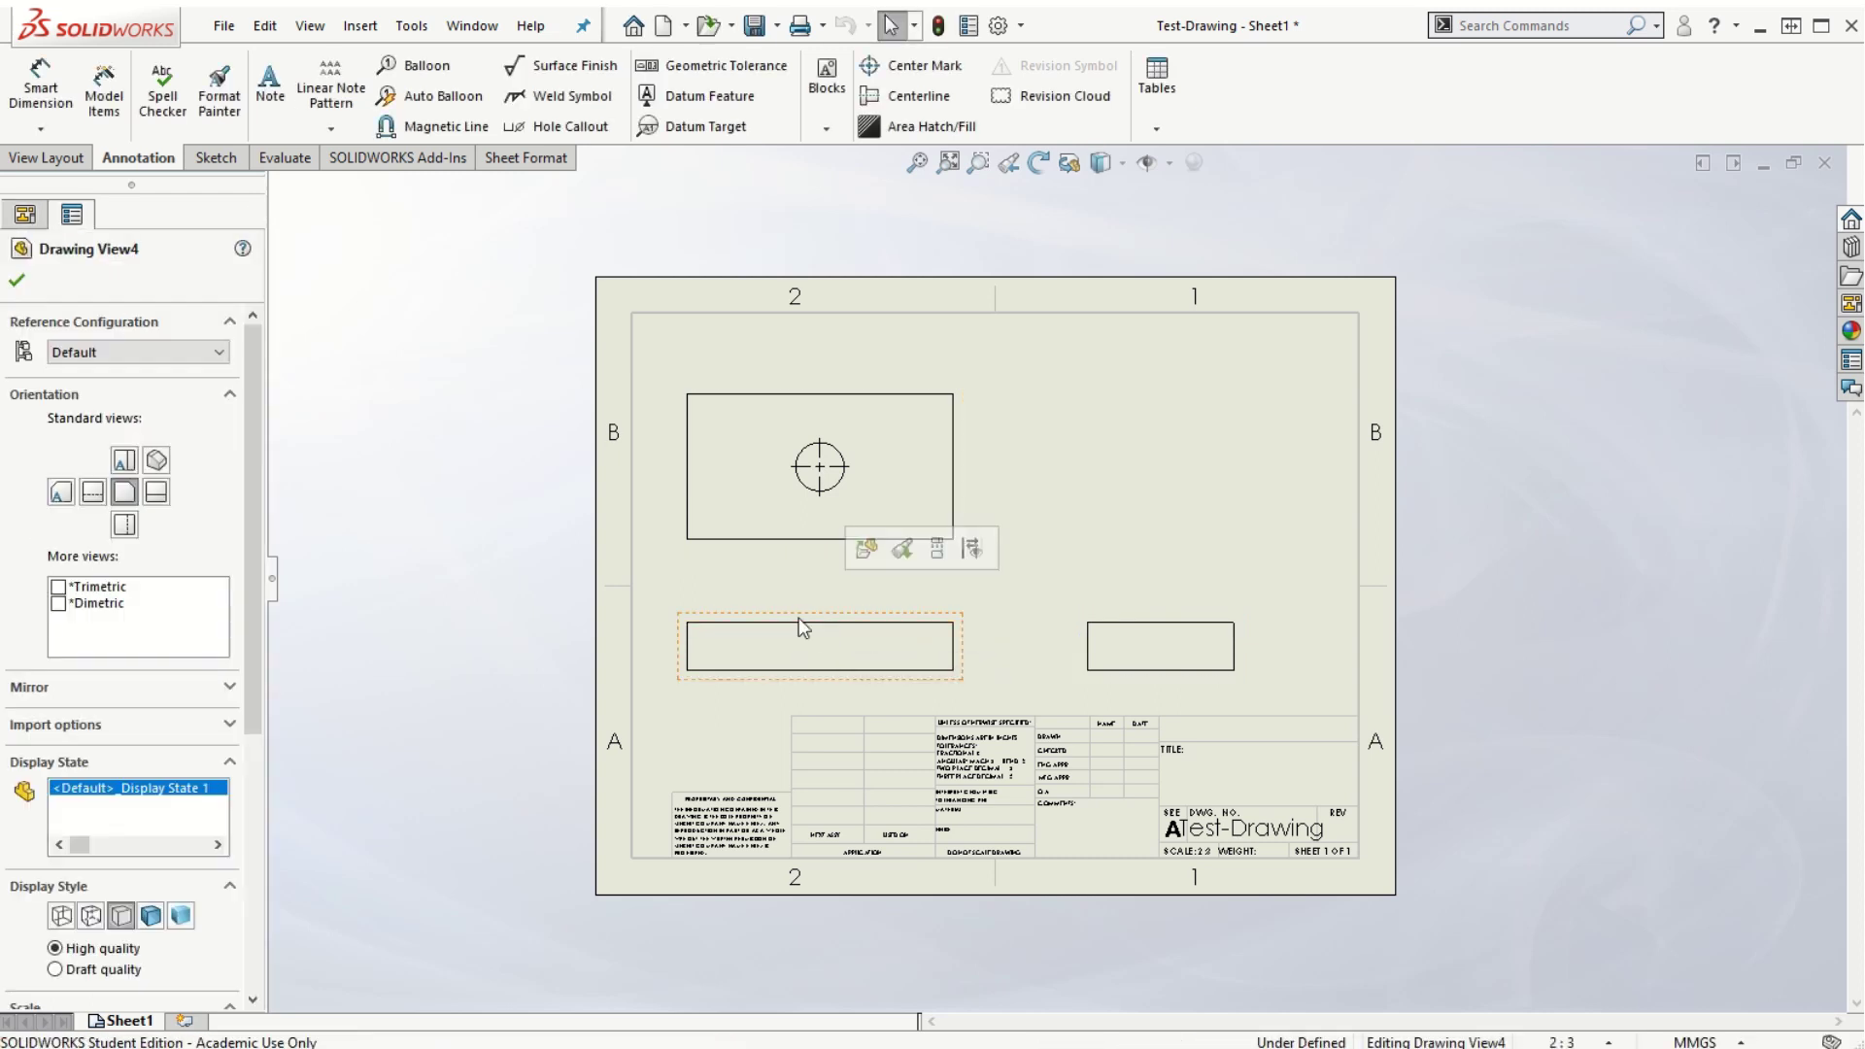
click(90, 917)
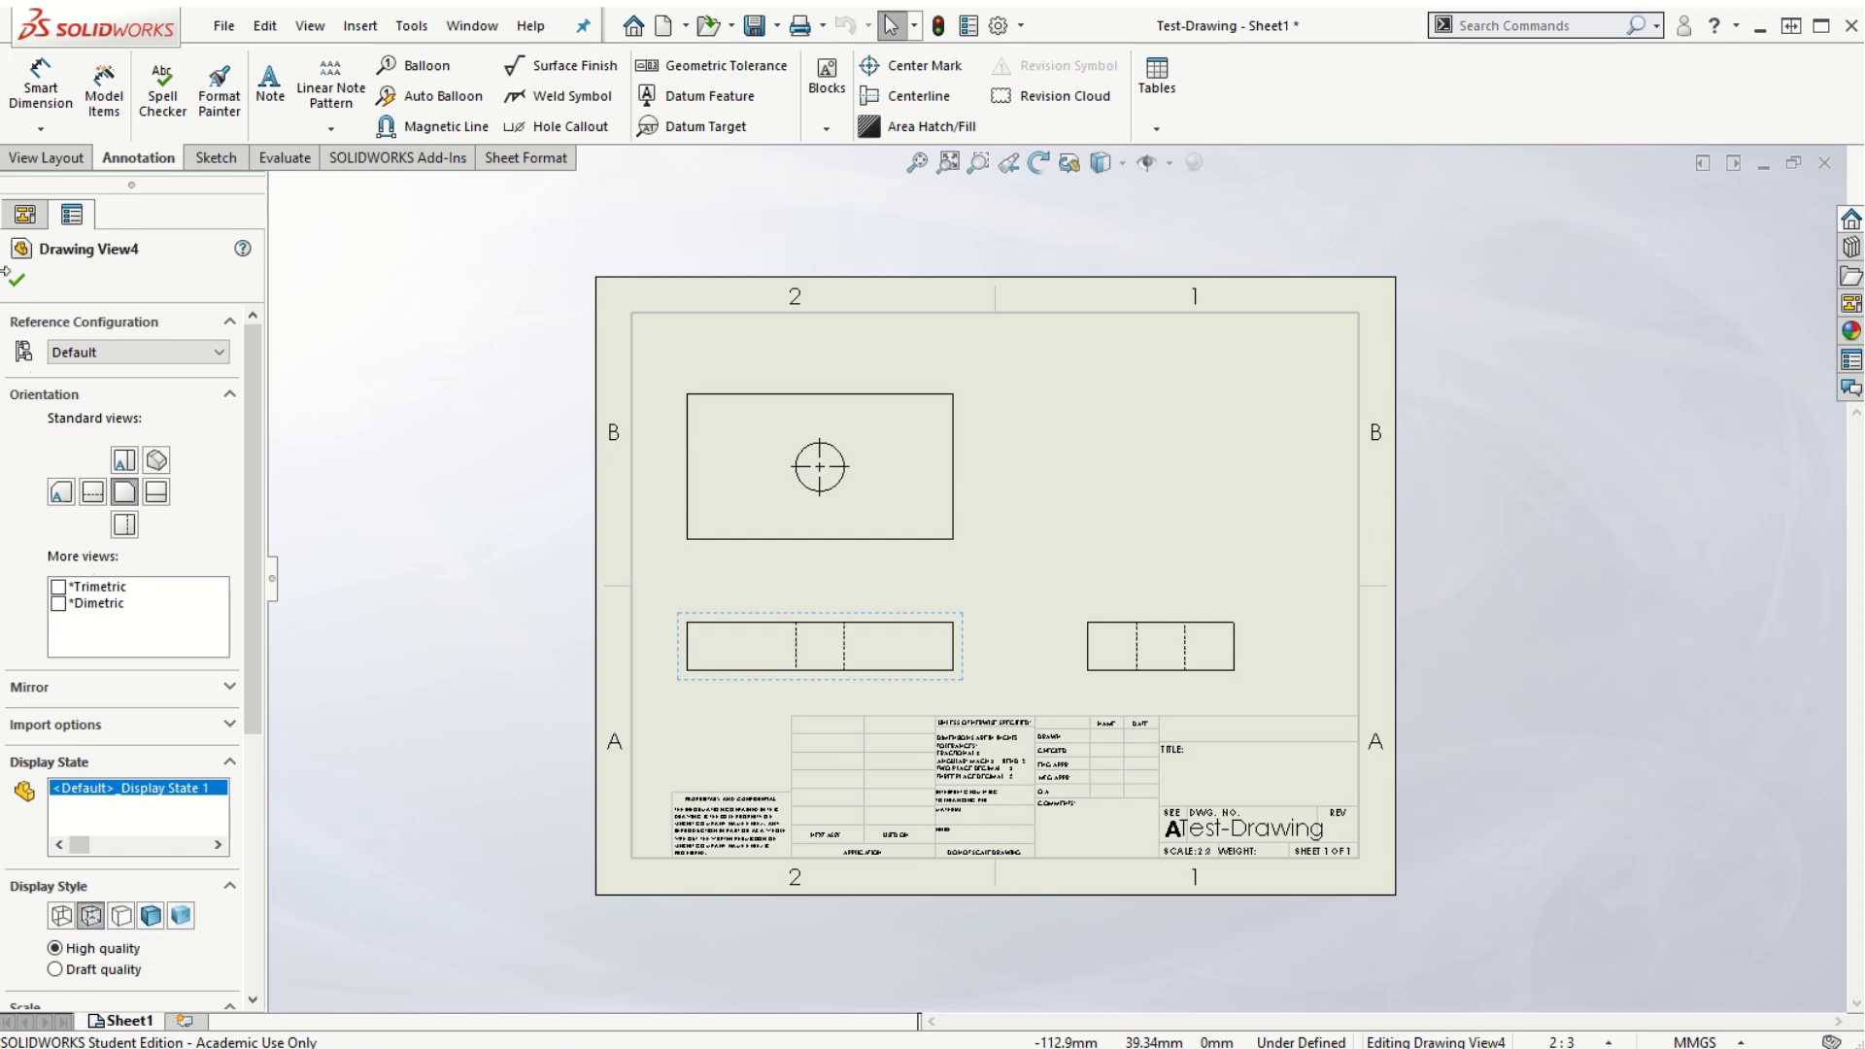
click(17, 283)
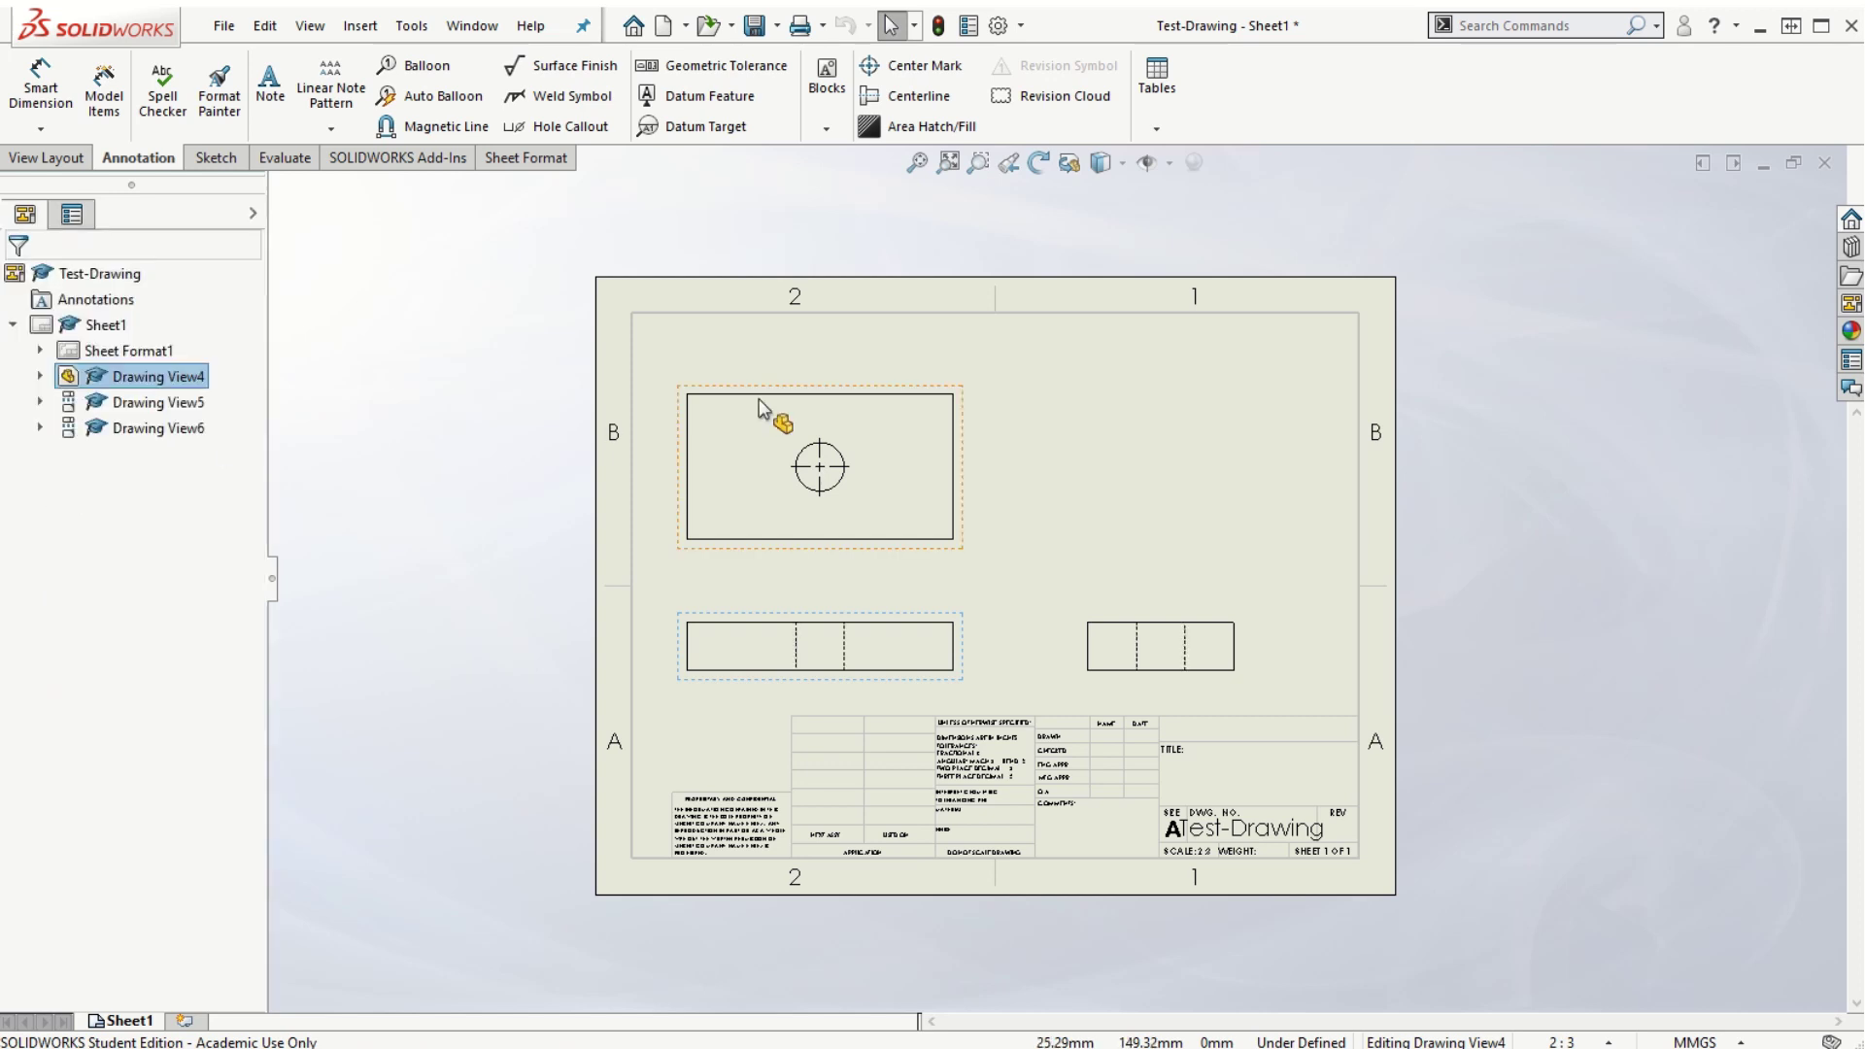
Auto-insert centerlines for the hole in the front view and the right-side view
click(886, 90)
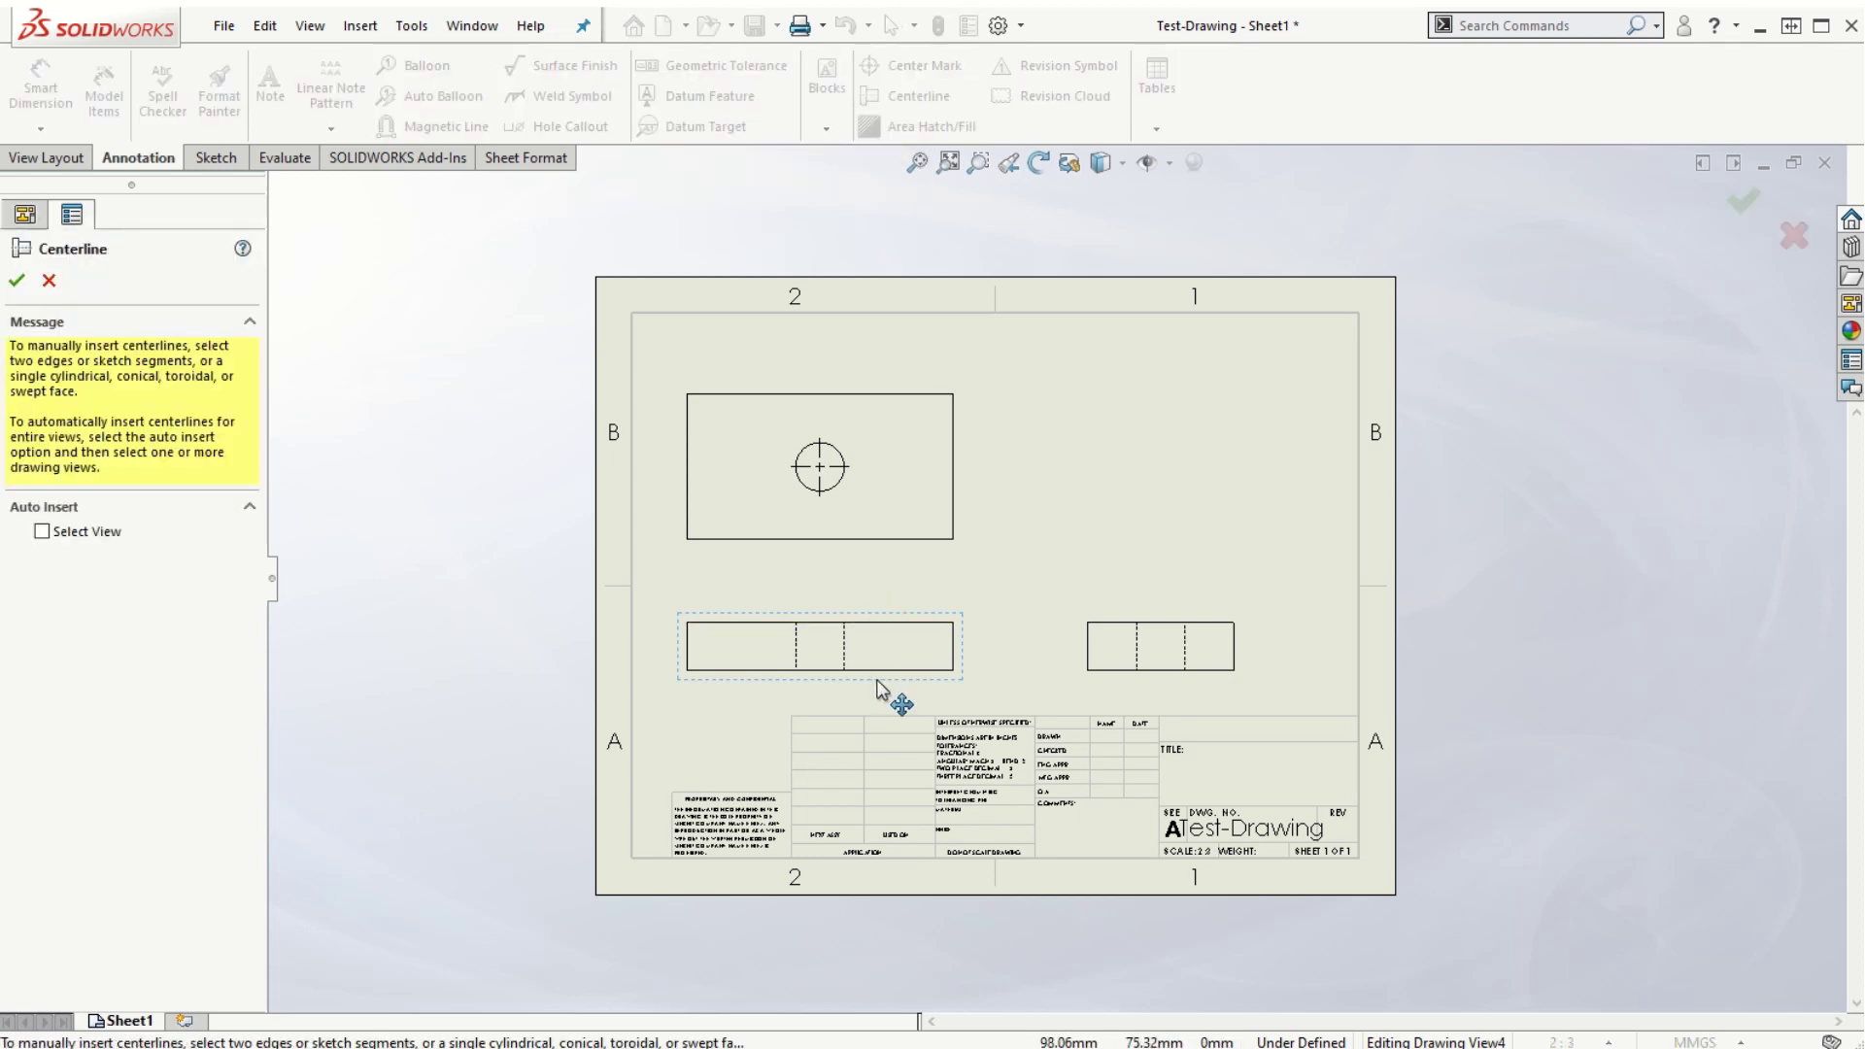
click(56, 537)
click(1183, 692)
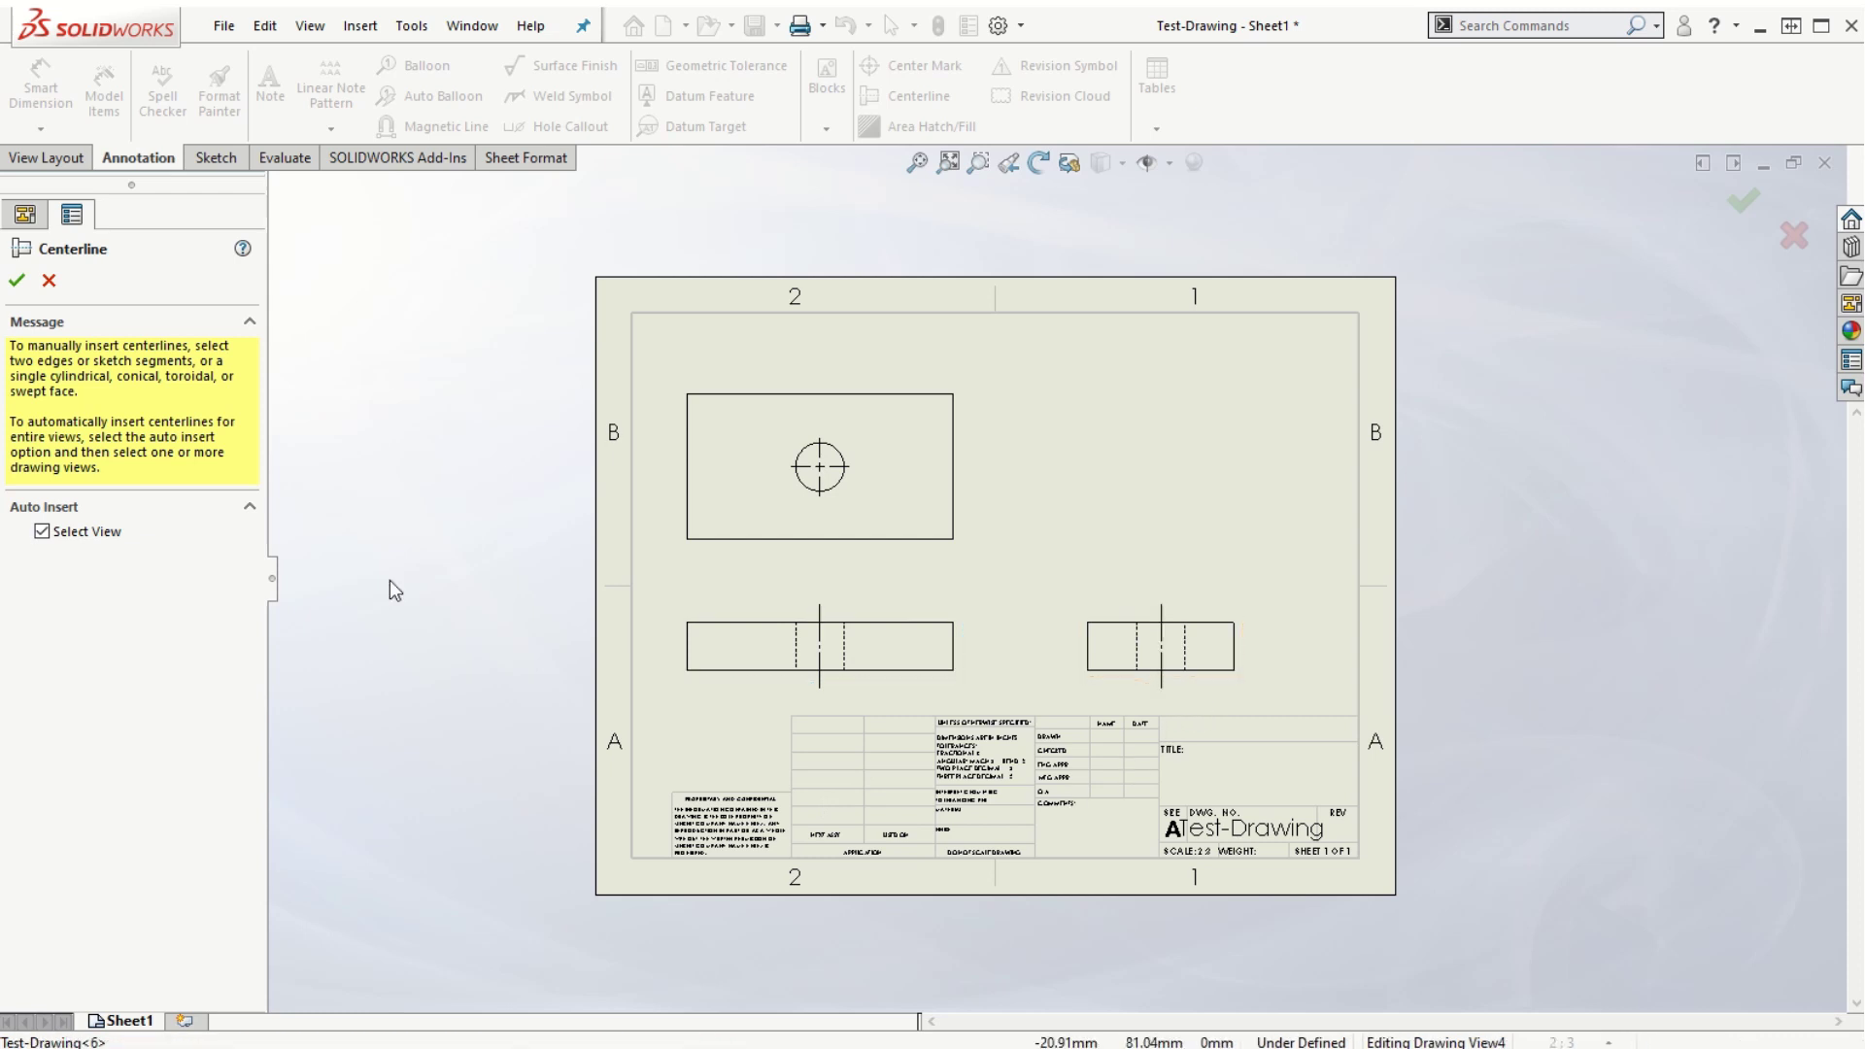
click(18, 281)
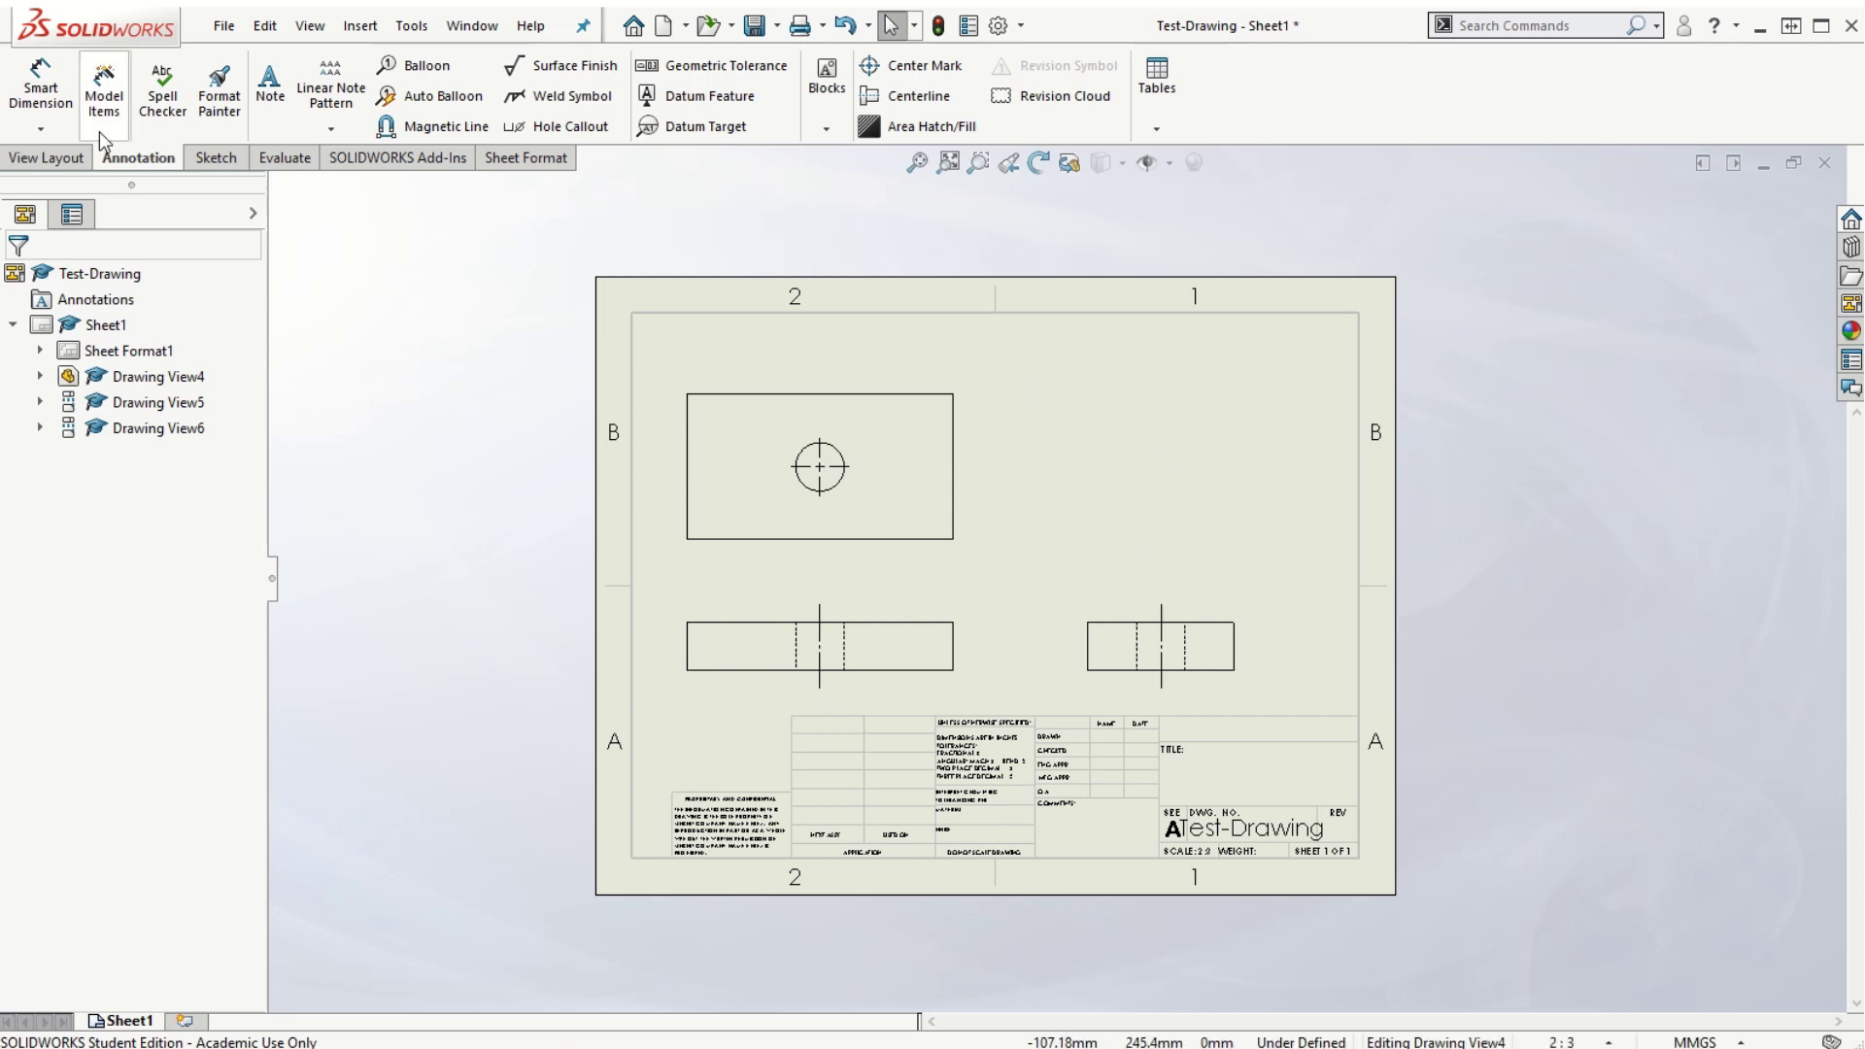
Project an isometric view diagonally up from the front view and place it beside the top view
click(61, 157)
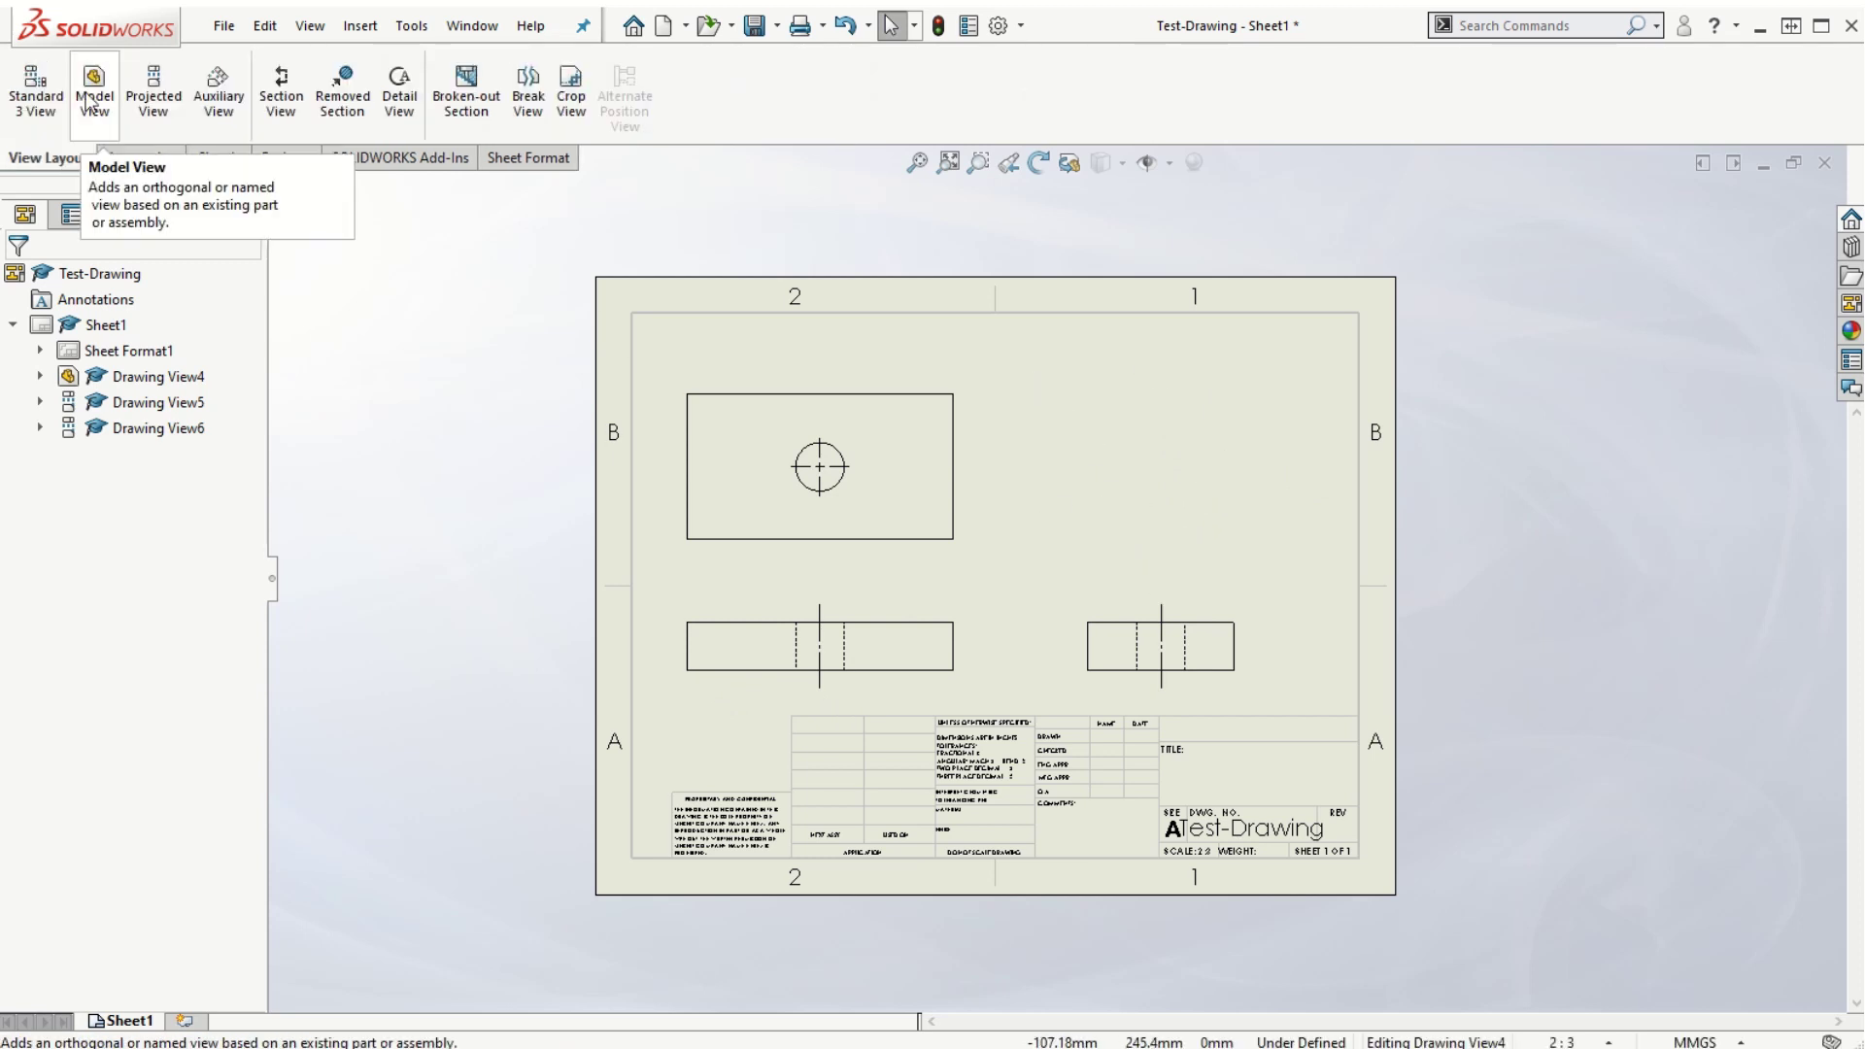
click(155, 101)
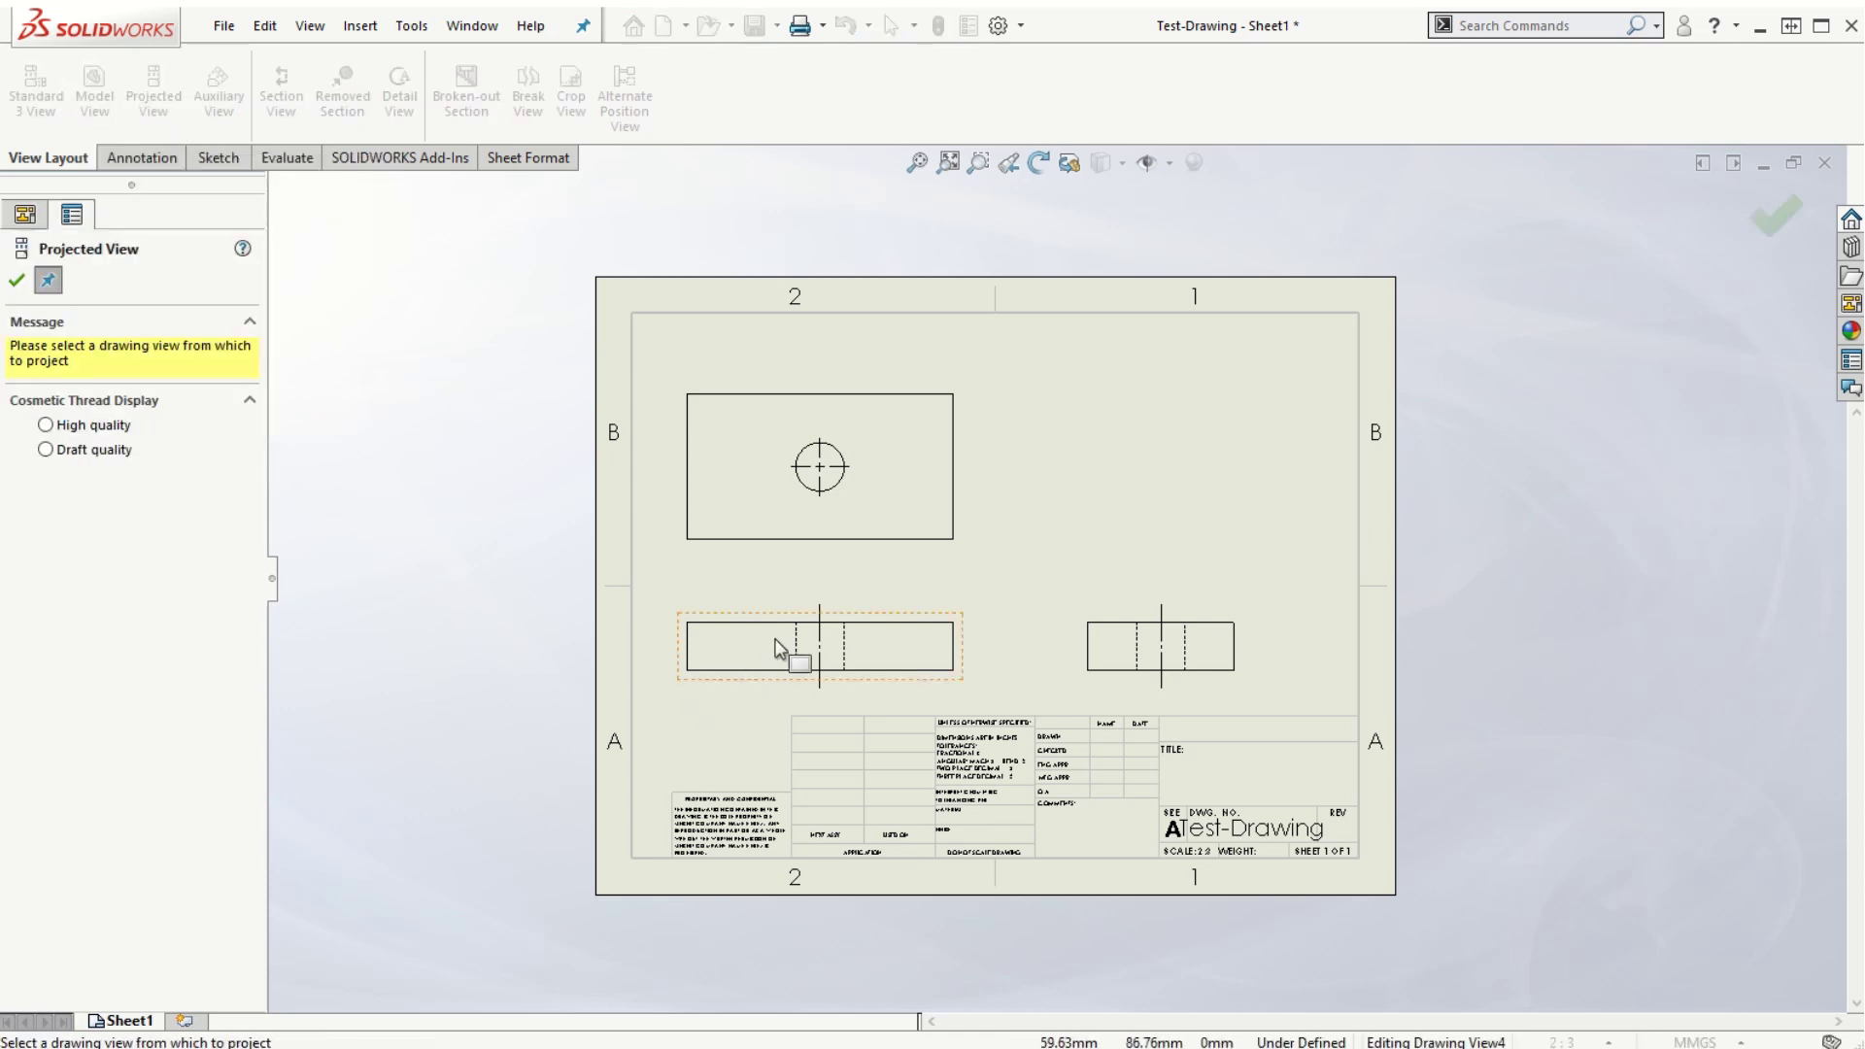
click(902, 614)
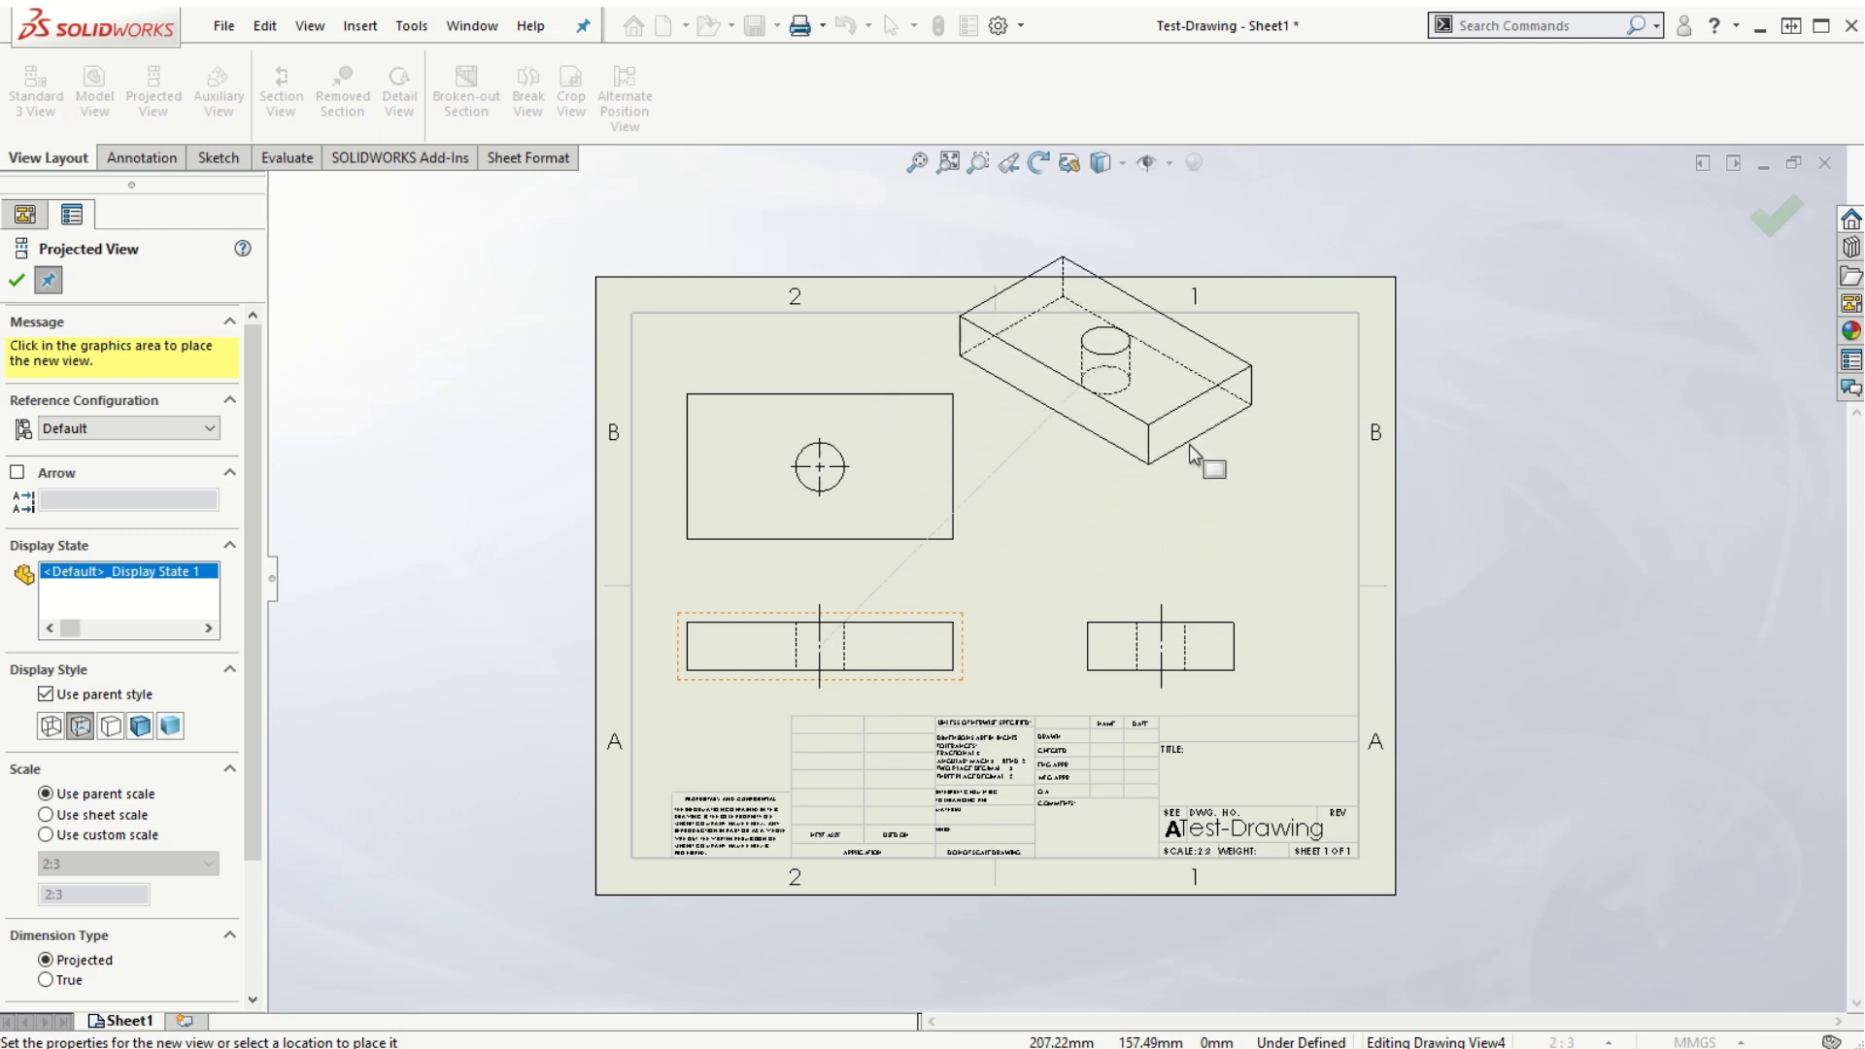
click(1188, 443)
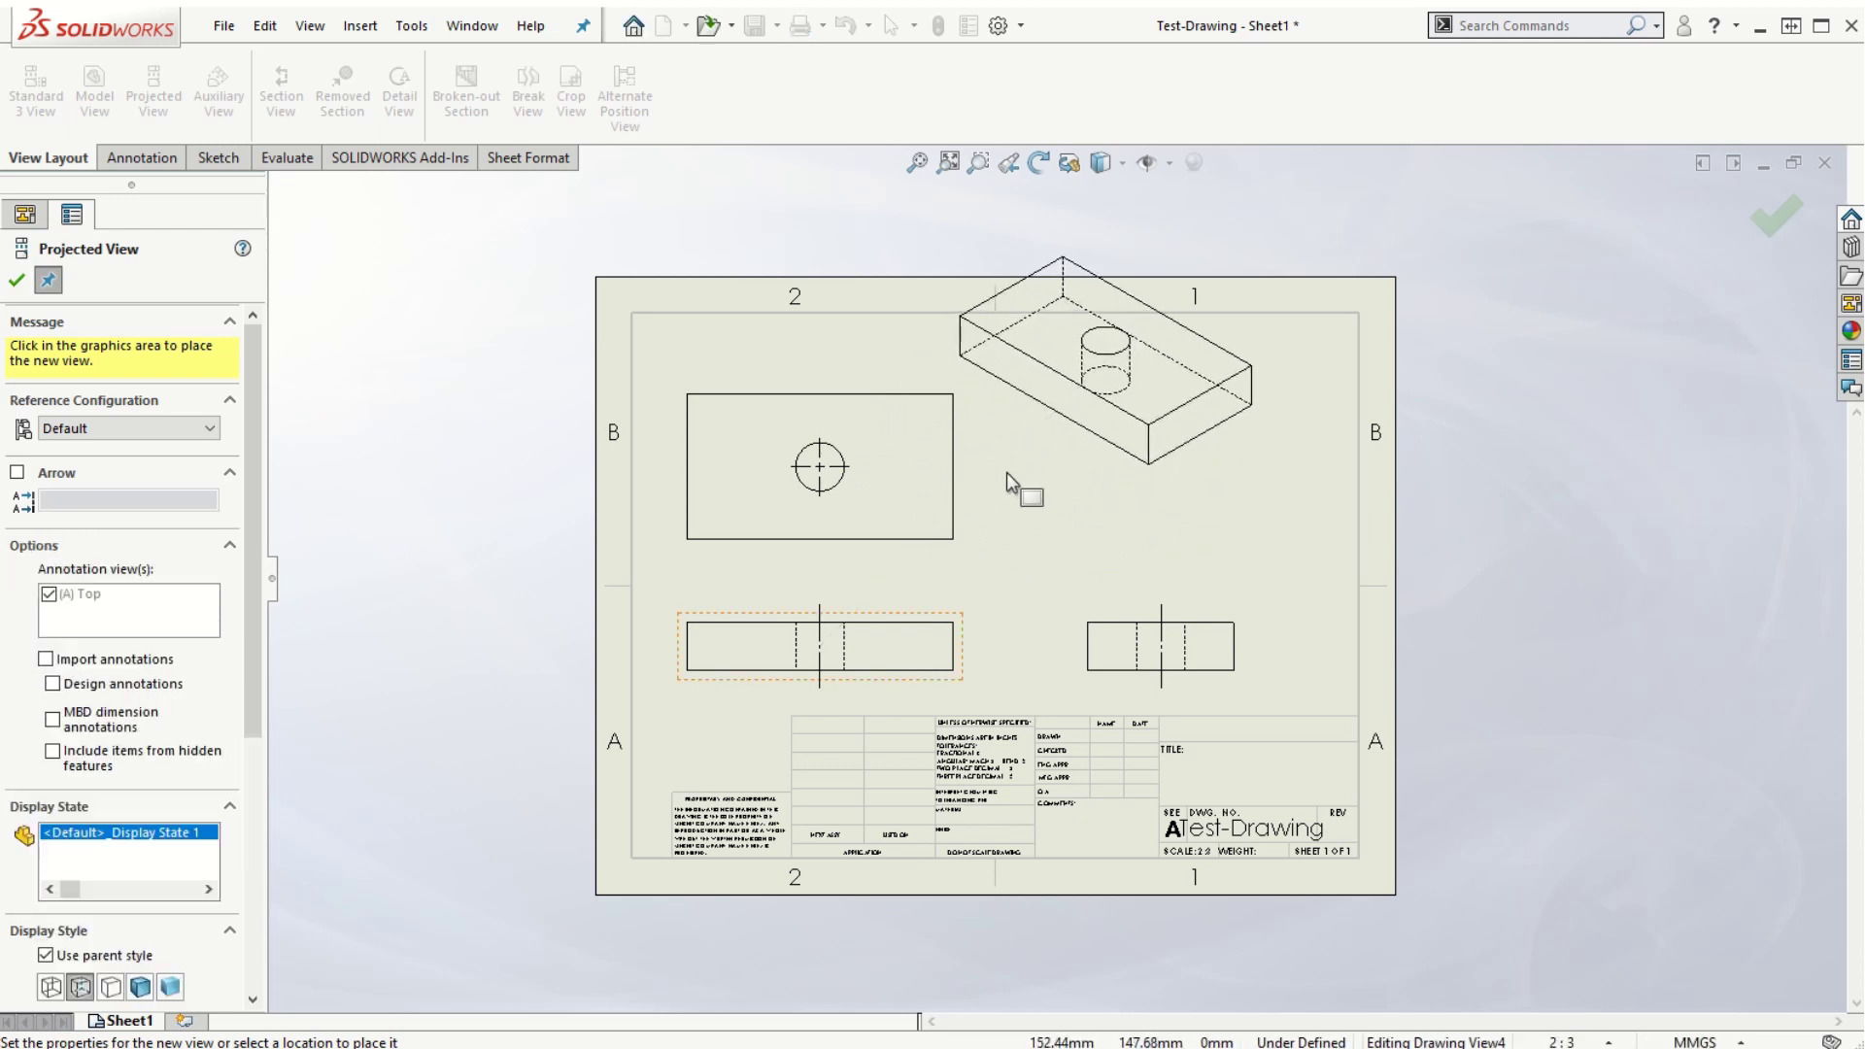
click(16, 281)
Move the isometric view fully inside the sheet border and set its display style to Shaded With Edges
drag(1113, 474, 1179, 554)
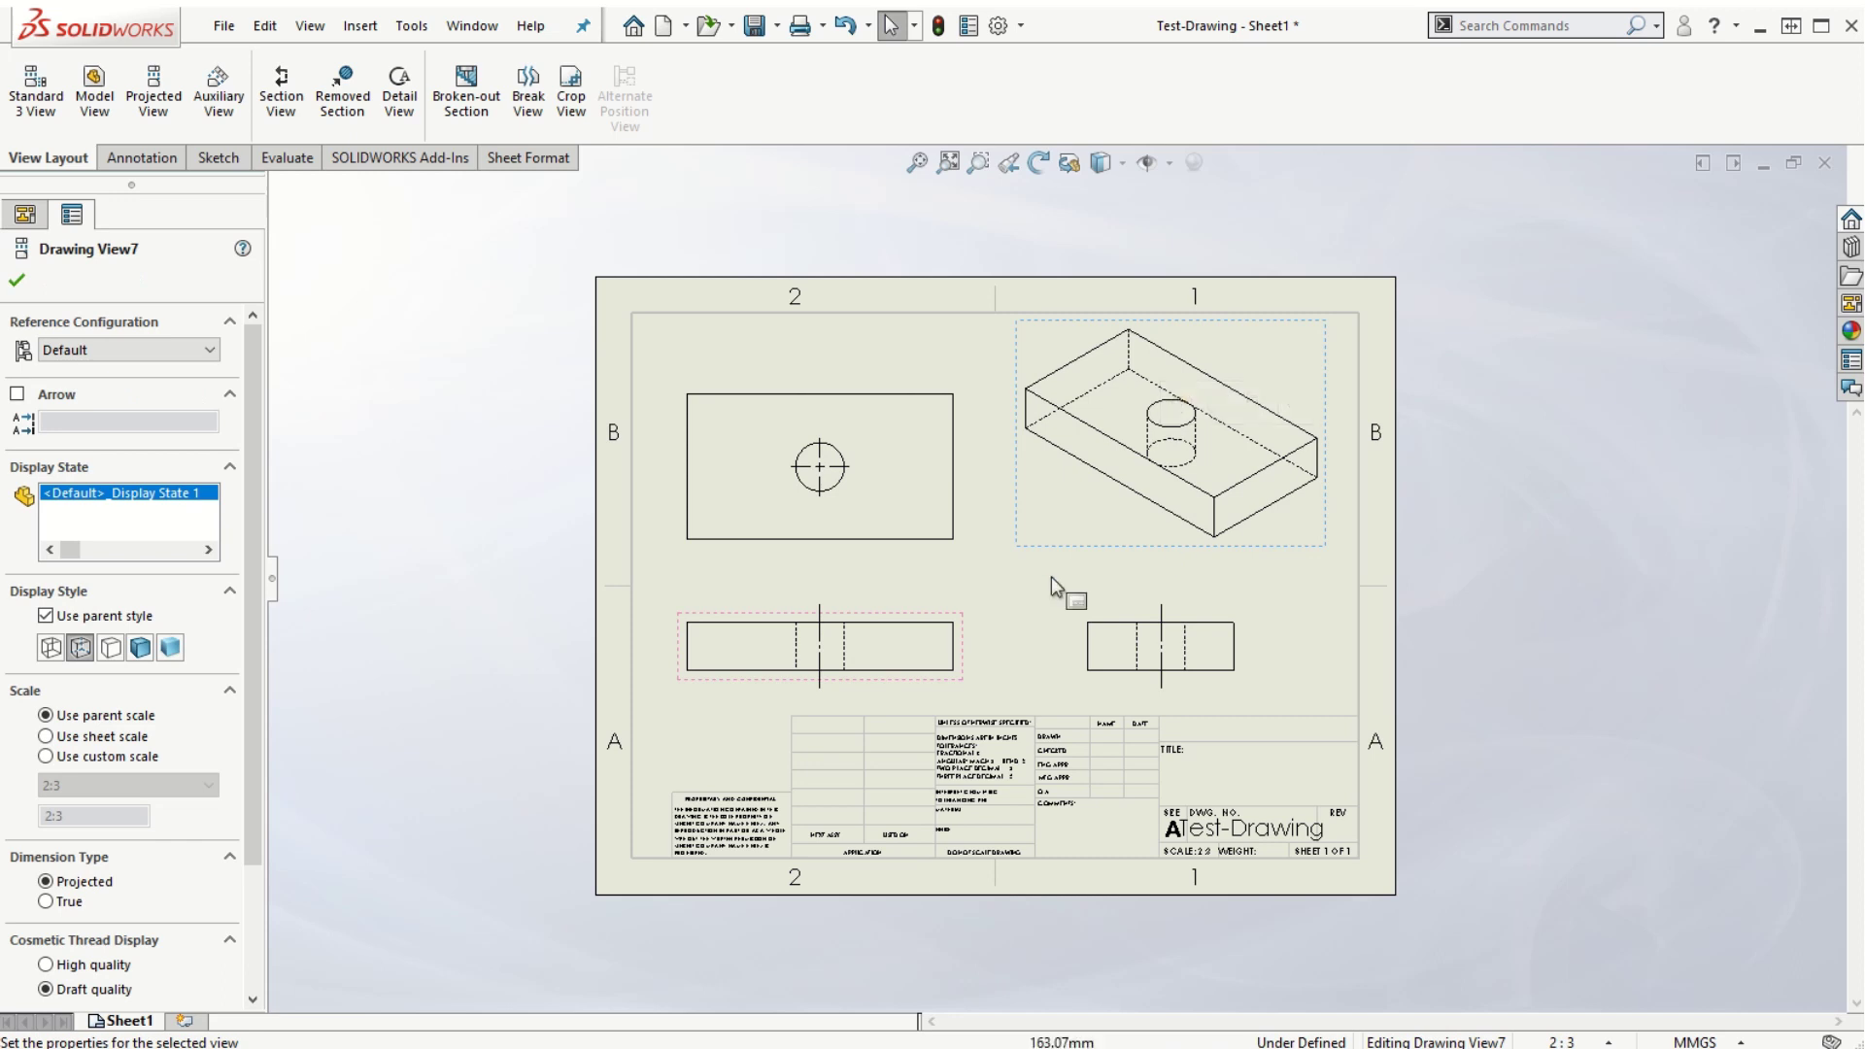
click(141, 648)
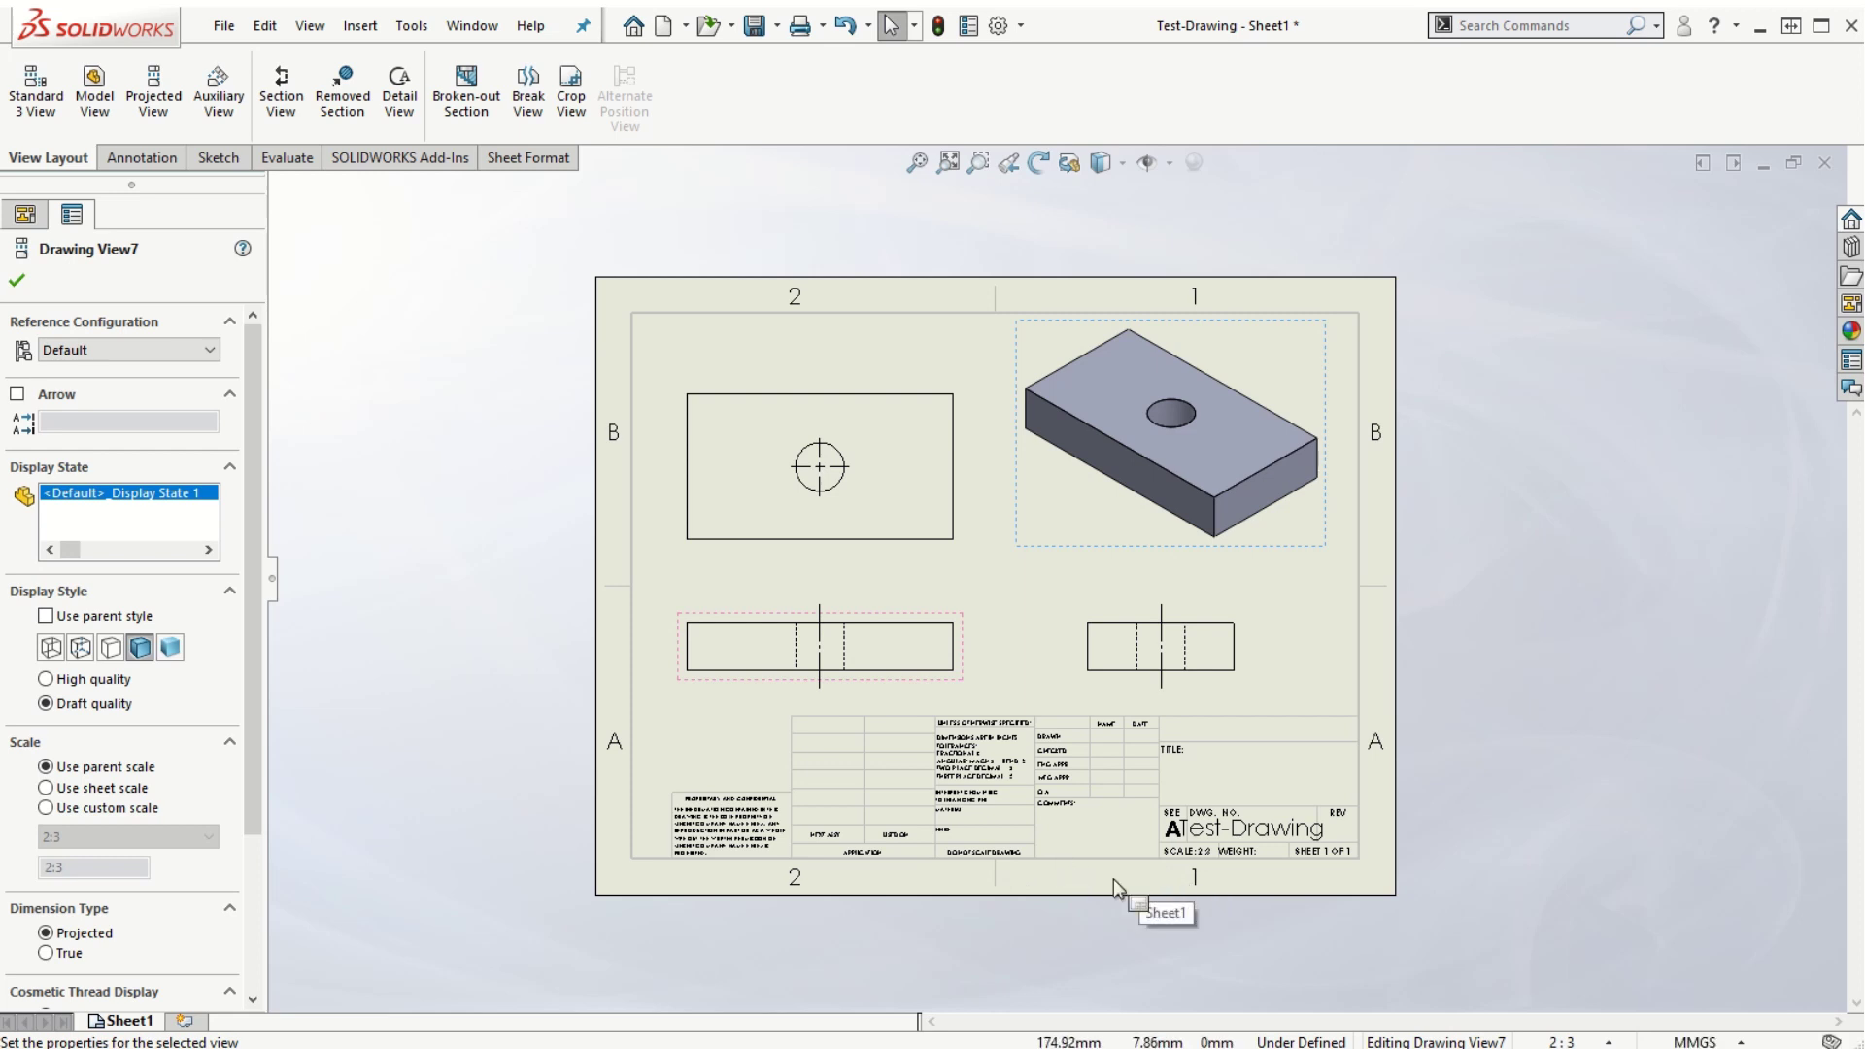
click(16, 279)
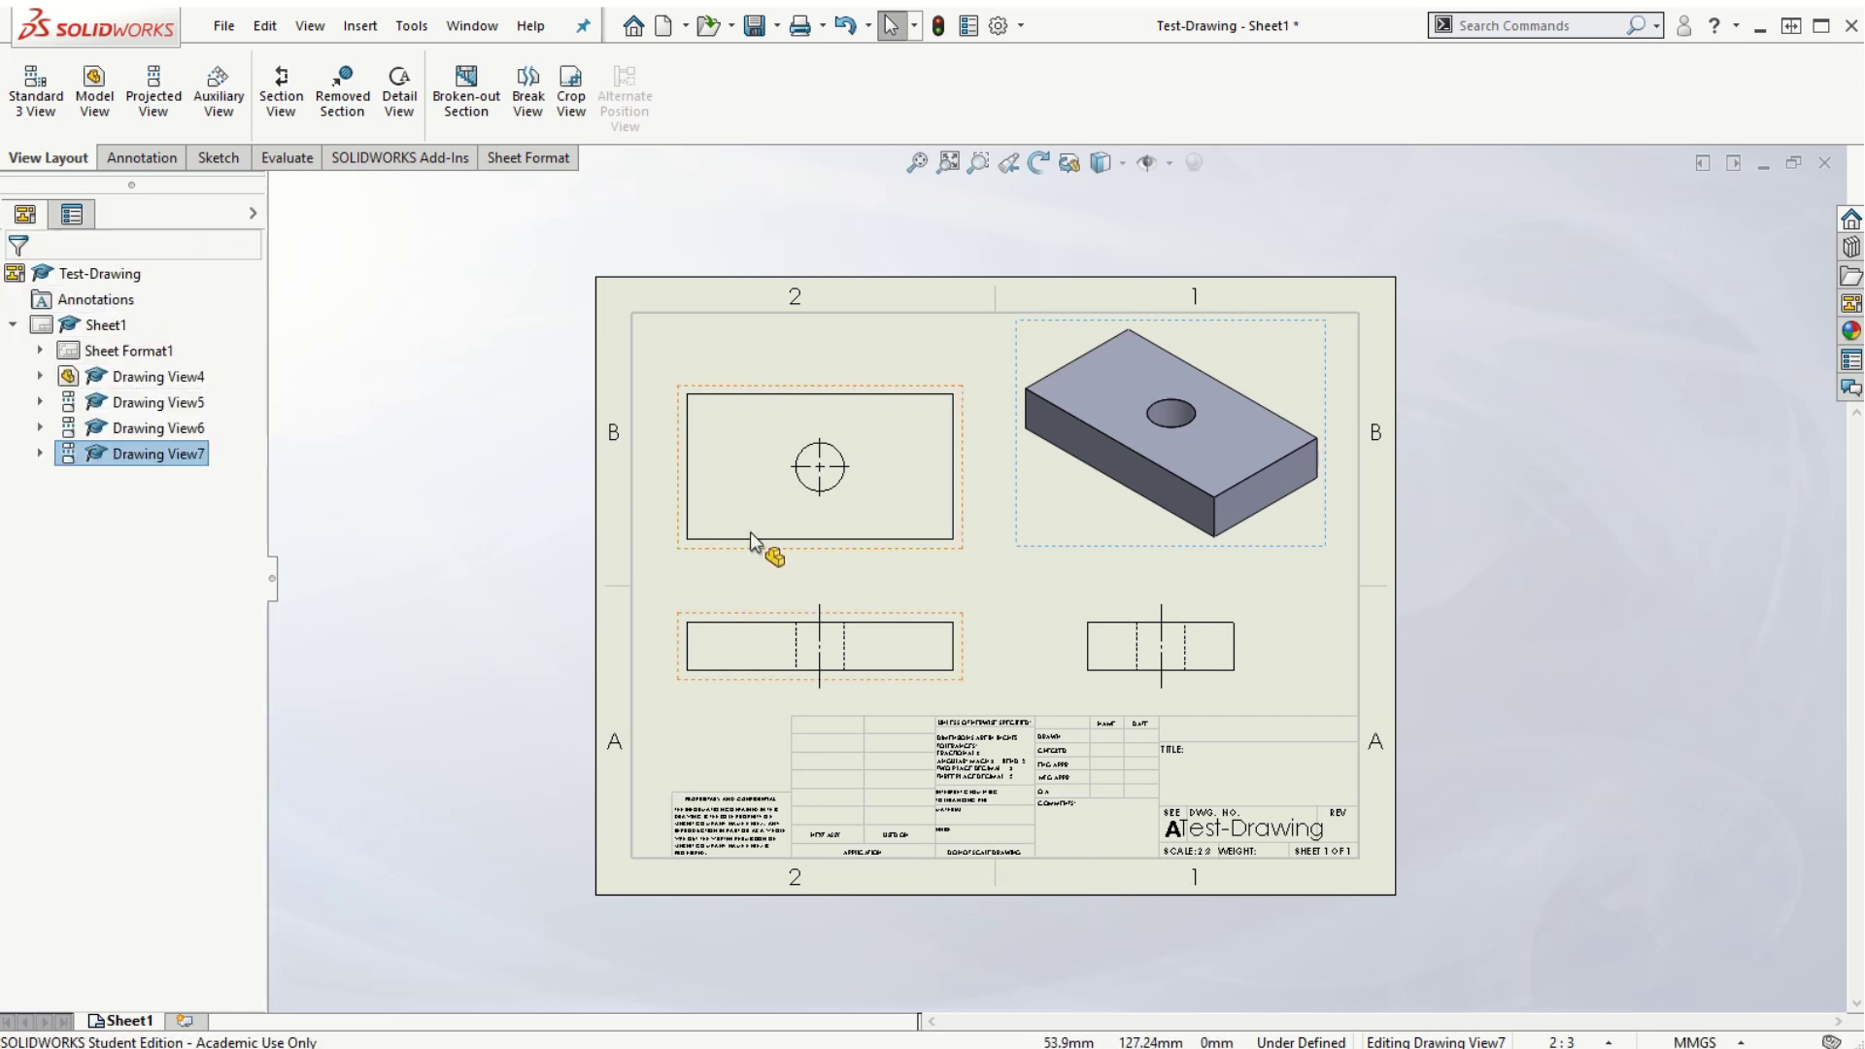